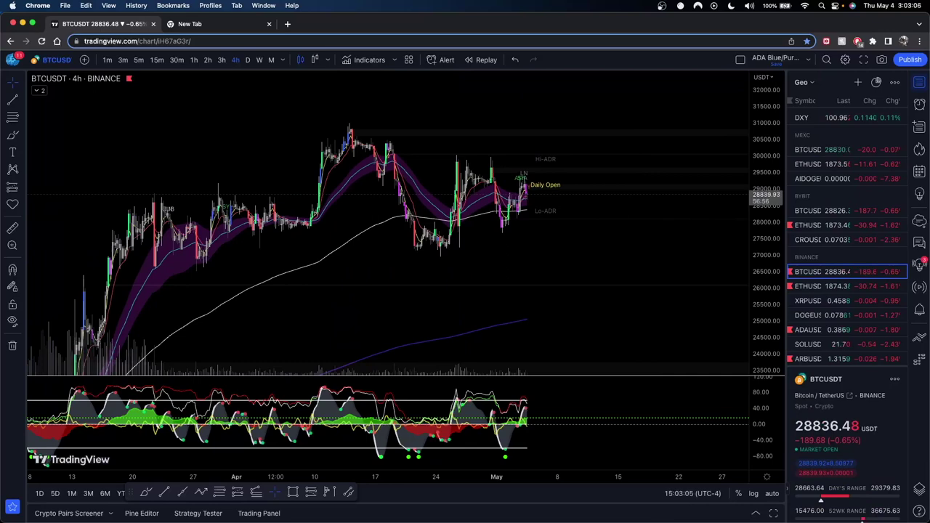
# Step: Open the list of favorite indicators and close it without adding any
pyautogui.scroll(4, 548, 275)
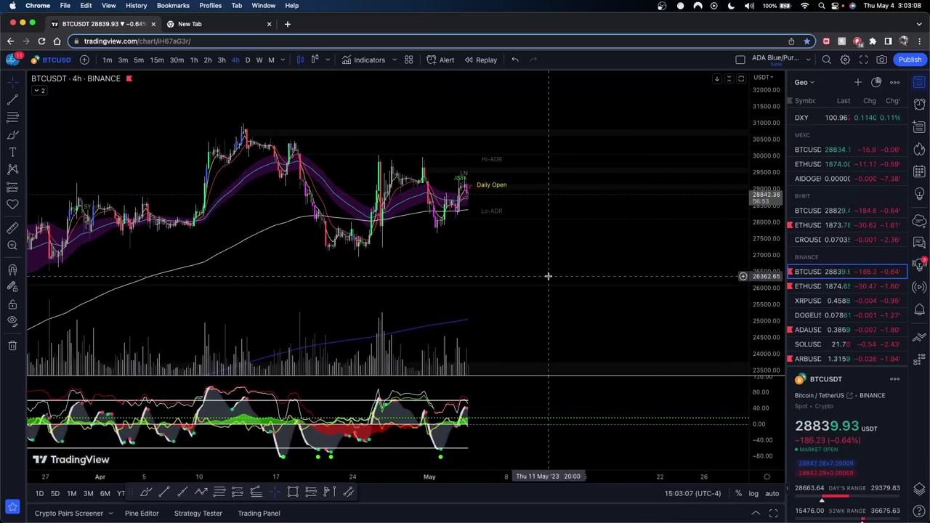
pyautogui.scroll(3, 548, 274)
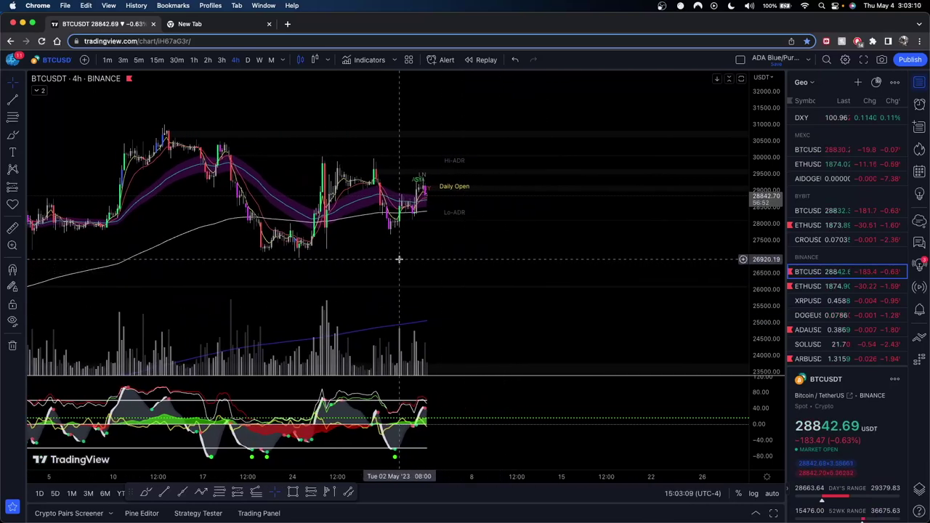
pyautogui.hscroll(-2, 489, 175)
pyautogui.press('/')
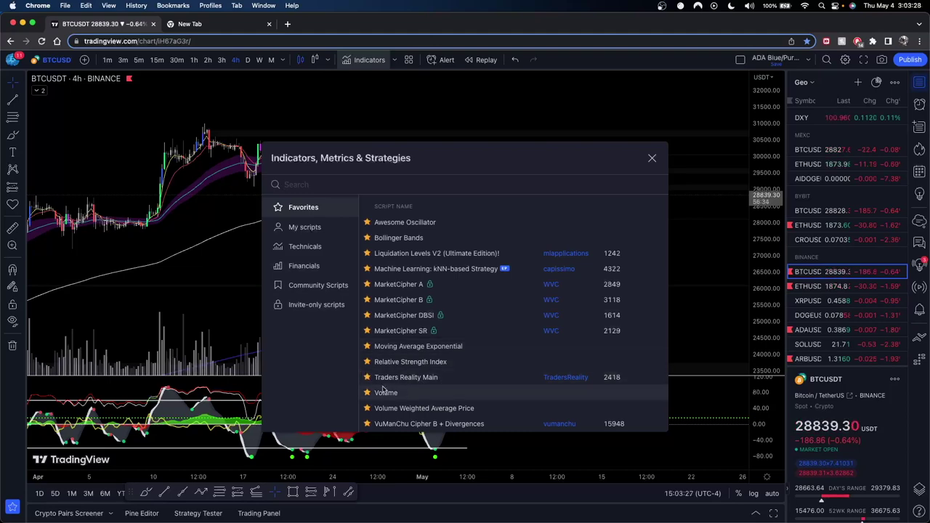
pyautogui.click(652, 157)
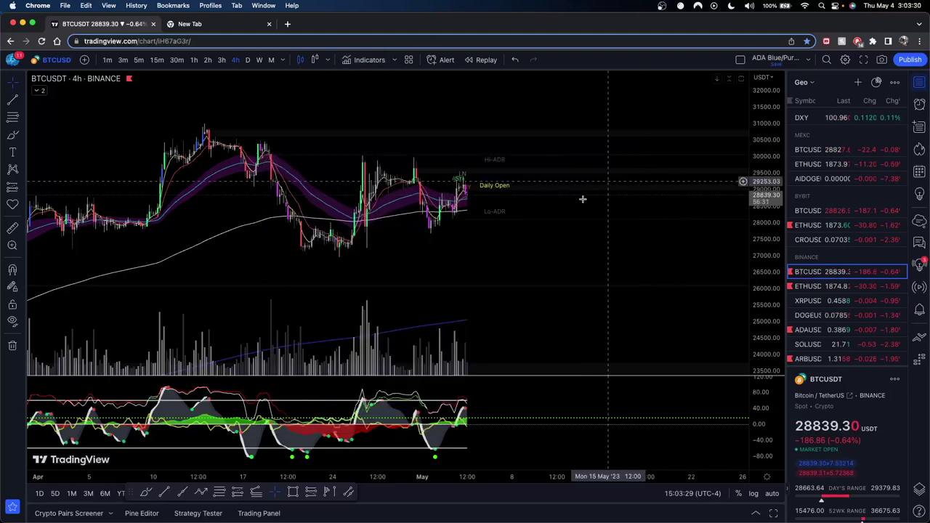
# Step: Examine the April and early May BTCUSDT 4-hour candles against the moving averages and the purple EMA cloud
pyautogui.scroll(3, 577, 255)
pyautogui.moveTo(443, 262); pyautogui.dragTo(575, 275)
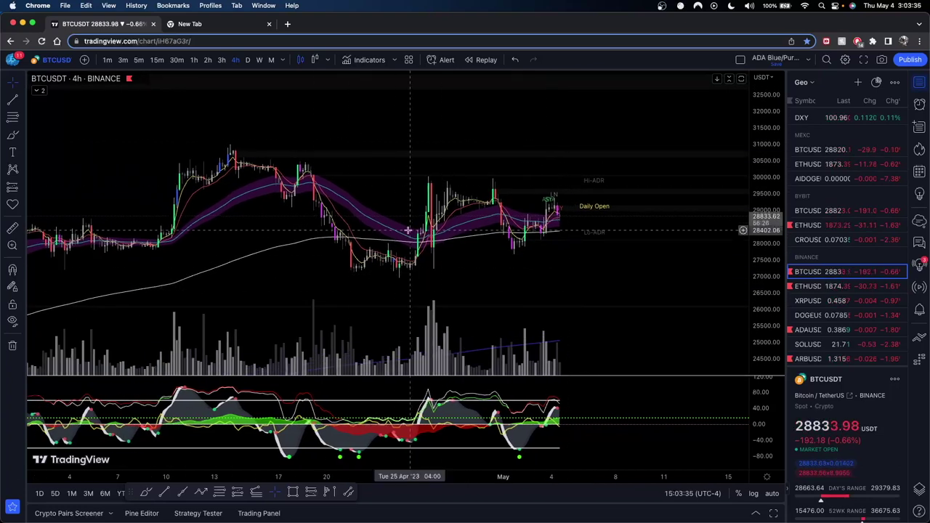
pyautogui.scroll(2, 439, 238)
pyautogui.scroll(1, 429, 244)
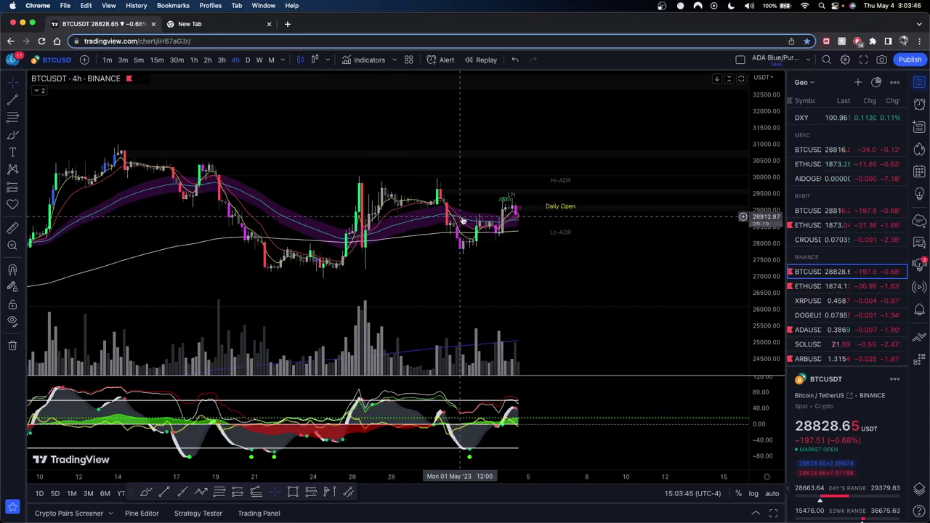
pyautogui.moveTo(531, 251); pyautogui.dragTo(533, 250)
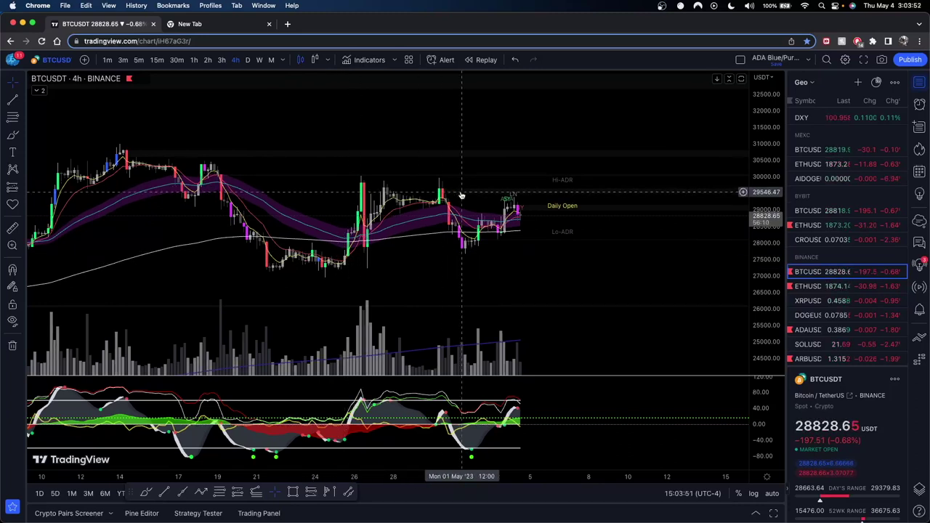
pyautogui.moveTo(332, 146); pyautogui.dragTo(477, 145)
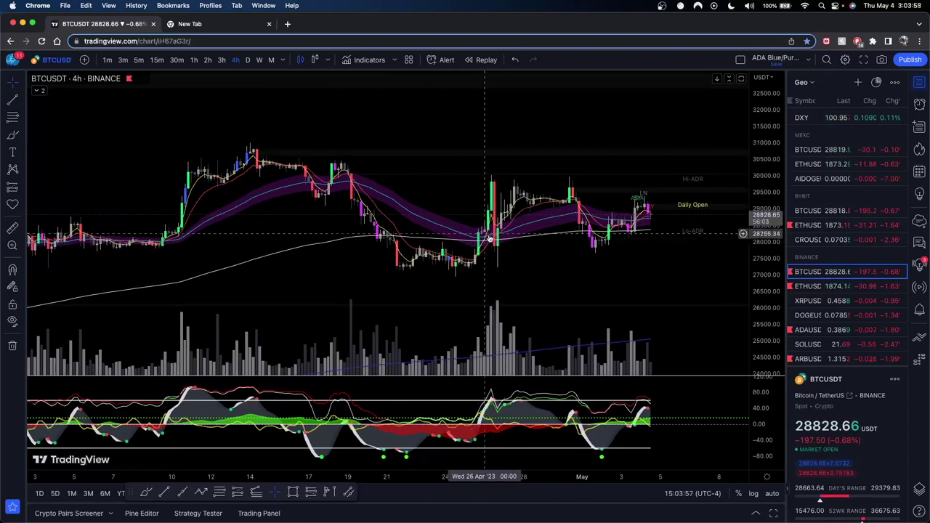
pyautogui.moveTo(647, 182); pyautogui.dragTo(530, 176)
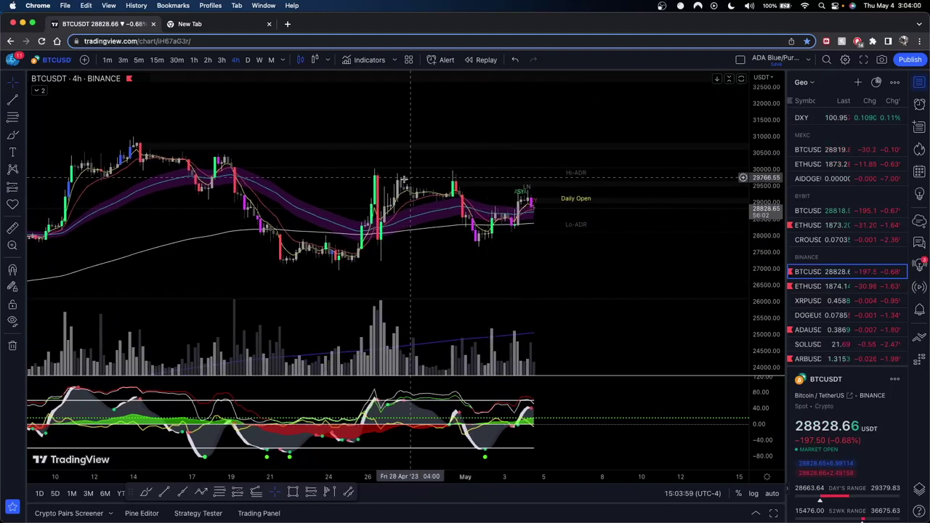
pyautogui.moveTo(471, 288); pyautogui.dragTo(504, 240)
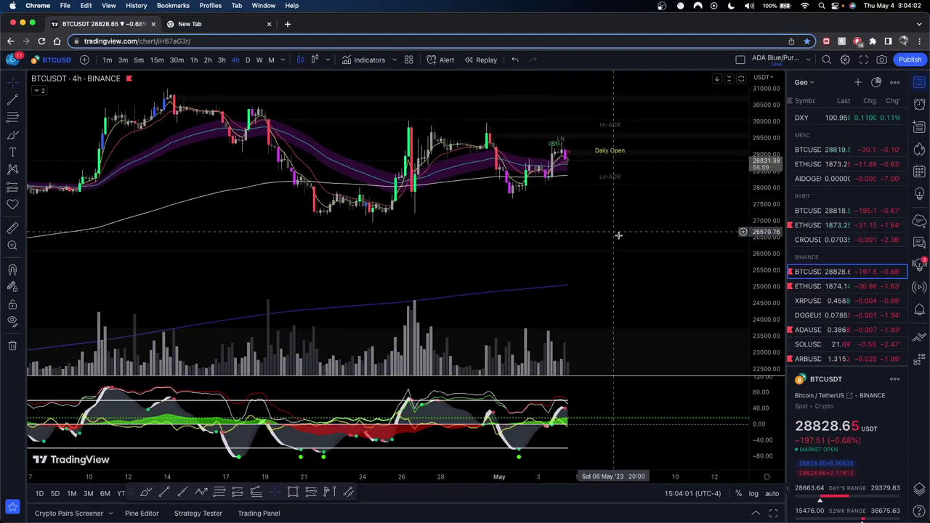
# Step: Compress the price scale and examine the white and blue long-term moving averages from mid-March to May
pyautogui.moveTo(763, 208); pyautogui.dragTo(667, 217)
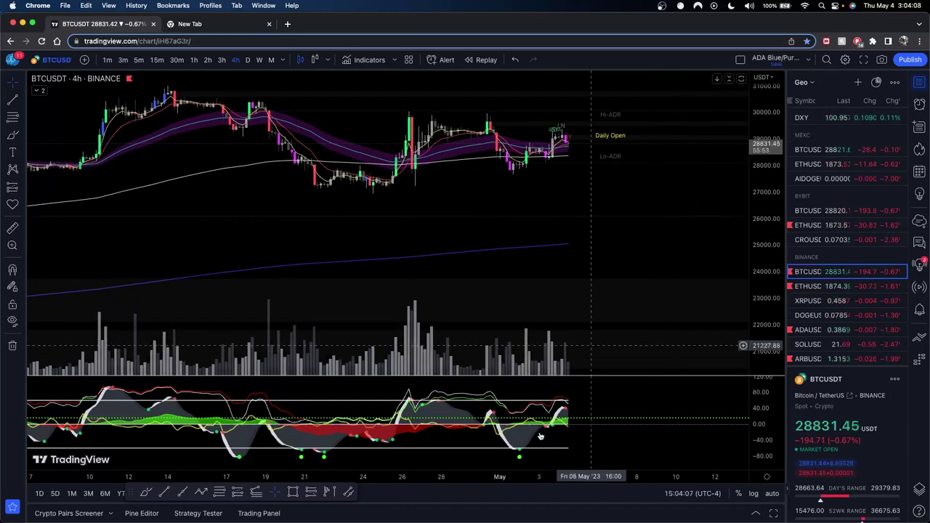
pyautogui.press('super+shift+4')
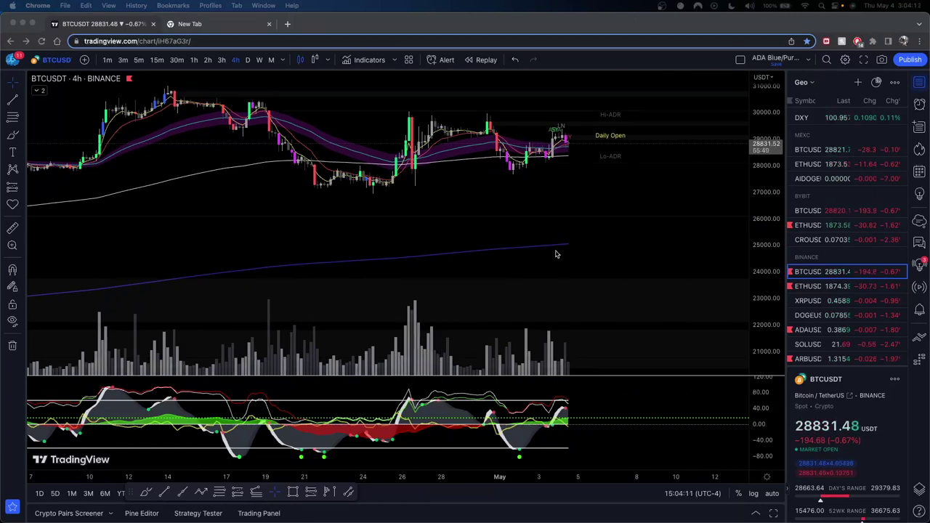
pyautogui.scroll(-5, 537, 247)
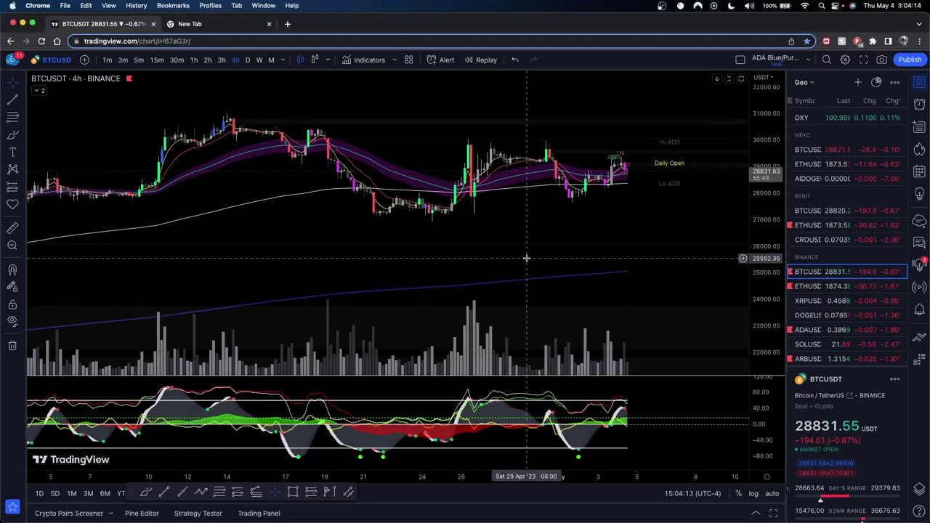
pyautogui.hscroll(10, 525, 258)
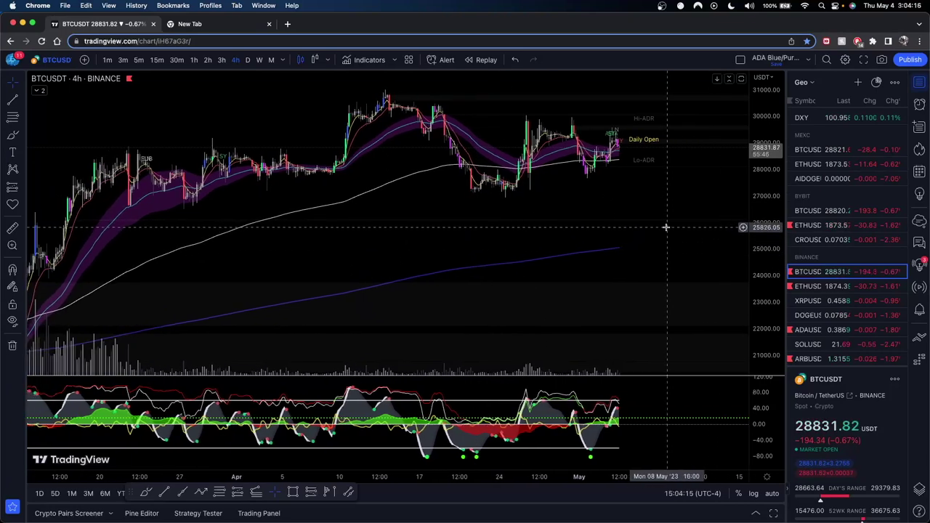
pyautogui.hscroll(-10, 616, 247)
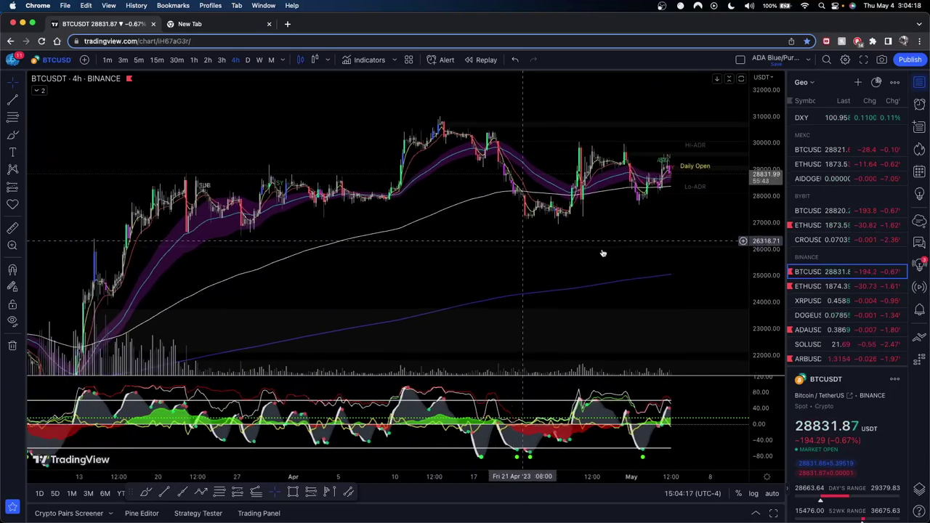
pyautogui.moveTo(765, 223); pyautogui.dragTo(768, 231)
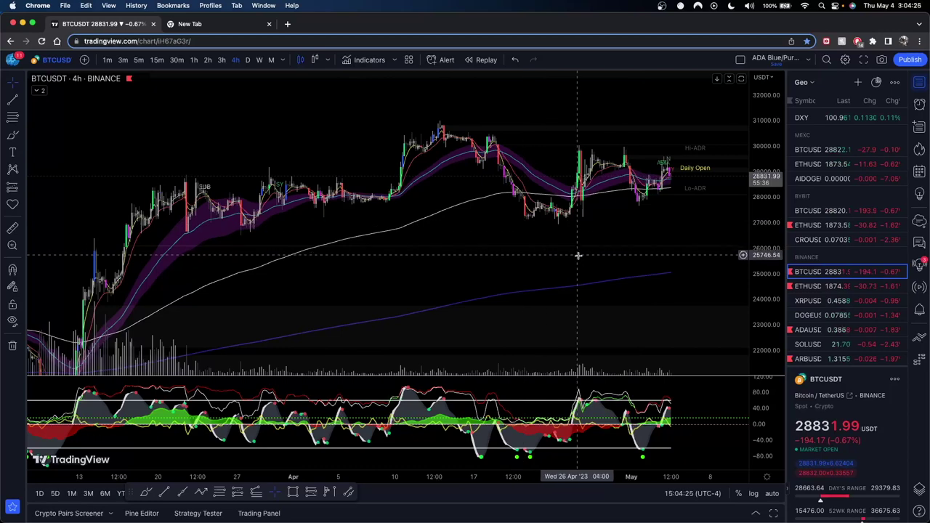
pyautogui.moveTo(627, 260); pyautogui.dragTo(571, 242)
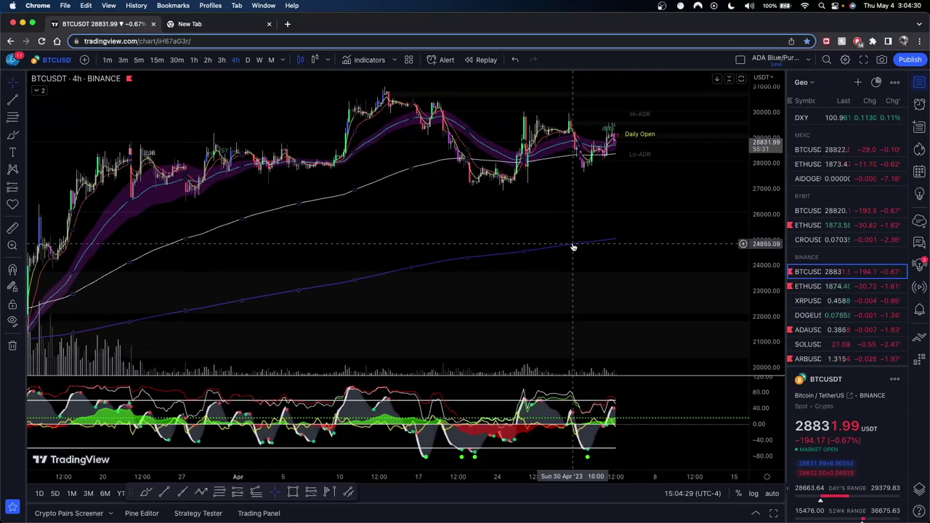
# Step: Review the TR_MAIN indicator's input and style settings, including the EMA options, and close them without changes
pyautogui.doubleClick(573, 248)
pyautogui.click(396, 99)
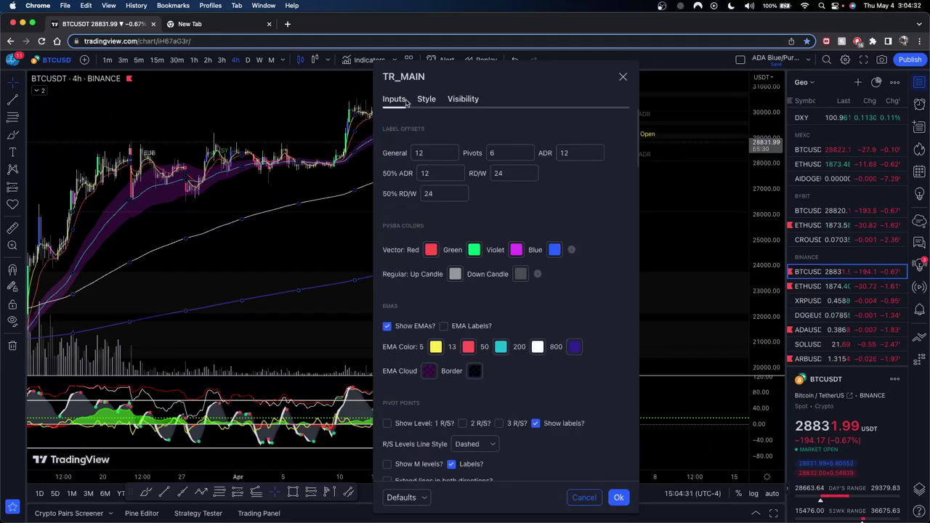
pyautogui.click(428, 100)
pyautogui.click(393, 100)
pyautogui.scroll(-10, 509, 327)
pyautogui.click(583, 496)
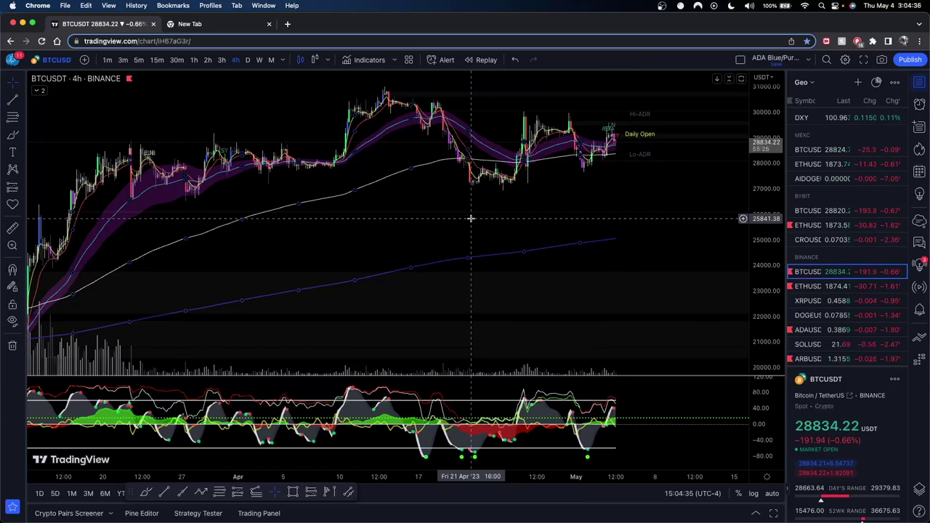
# Step: Examine how price moves around the EMA cloud and the 200 and 800 EMA lines on the 4-hour chart
pyautogui.moveTo(470, 214); pyautogui.dragTo(459, 254)
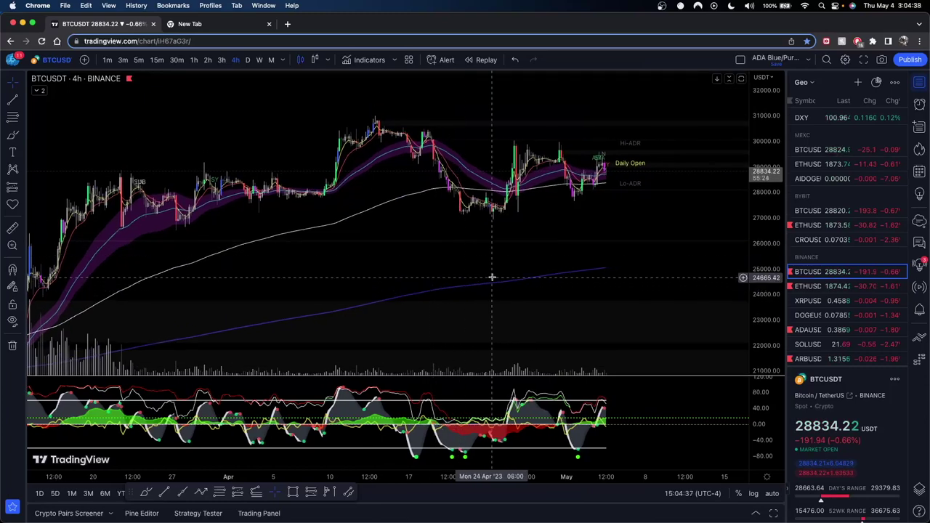
pyautogui.moveTo(337, 250); pyautogui.dragTo(441, 240)
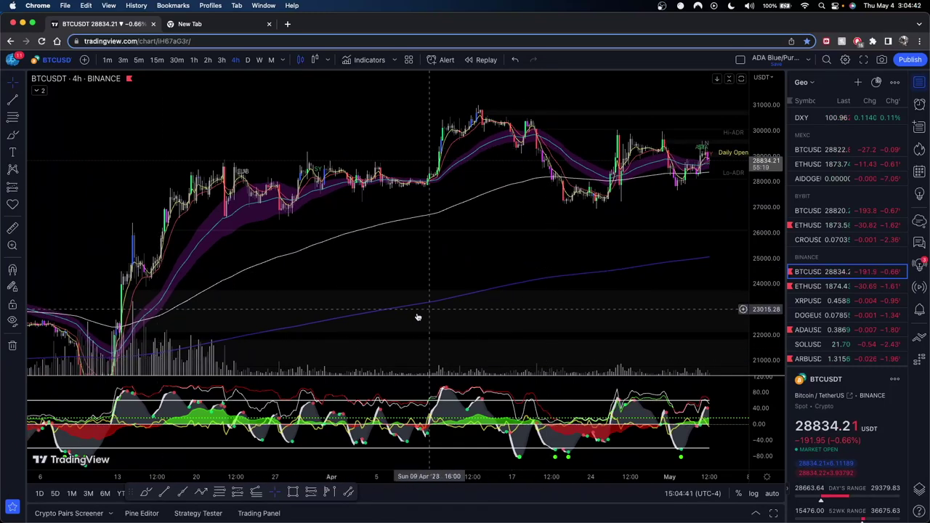
pyautogui.moveTo(543, 238); pyautogui.dragTo(477, 266)
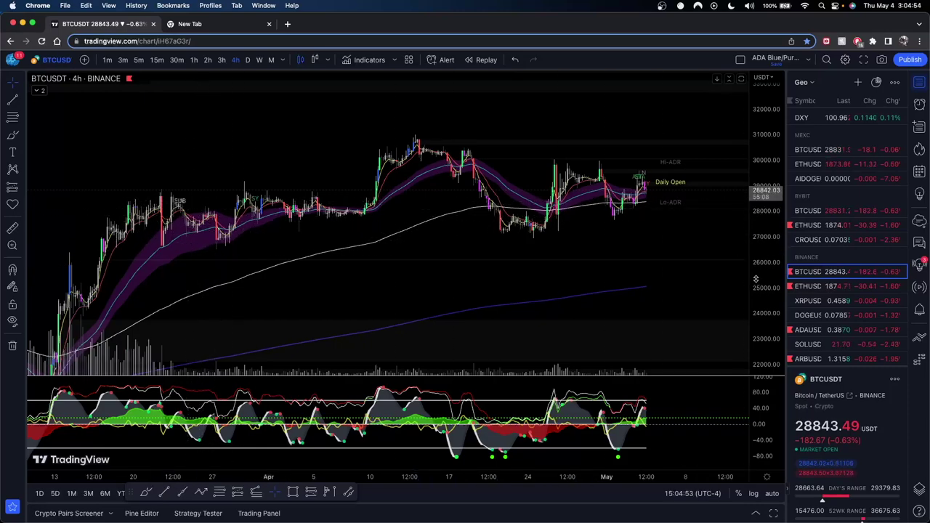
pyautogui.scroll(5, 554, 220)
pyautogui.scroll(1, 555, 221)
pyautogui.moveTo(496, 242); pyautogui.dragTo(506, 250)
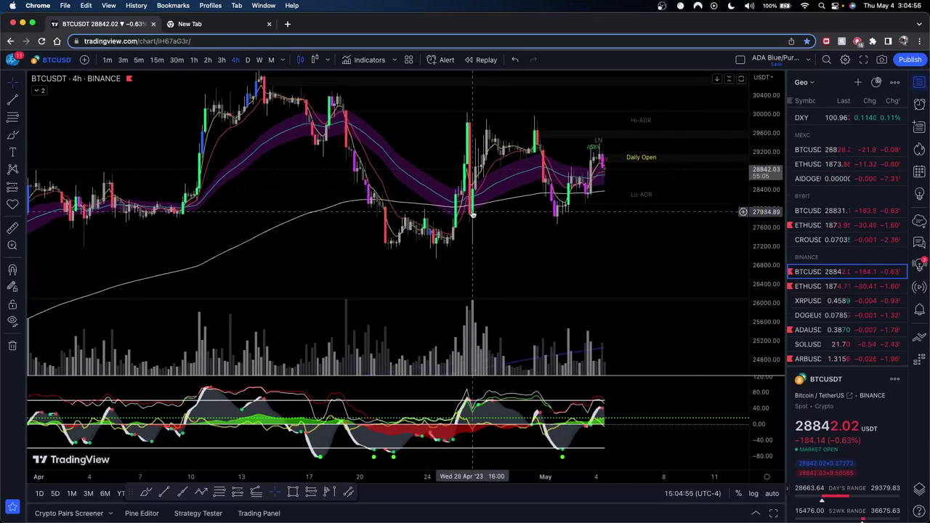
pyautogui.scroll(-2, 550, 245)
pyautogui.hscroll(3, 603, 208)
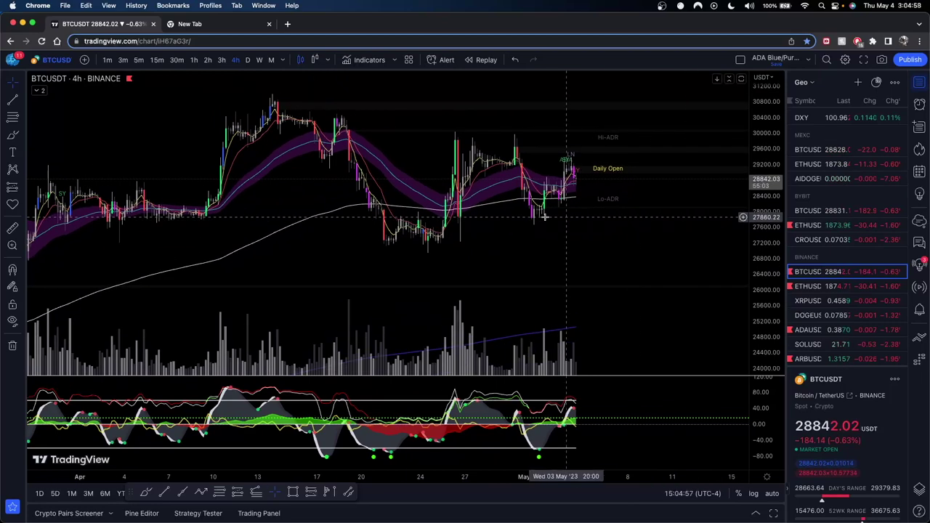
# Step: Hide the 5, 13, 200 and 800 EMA lines in the TR_MAIN indicator's style settings, keeping the 50 EMA shown
pyautogui.doubleClick(423, 209)
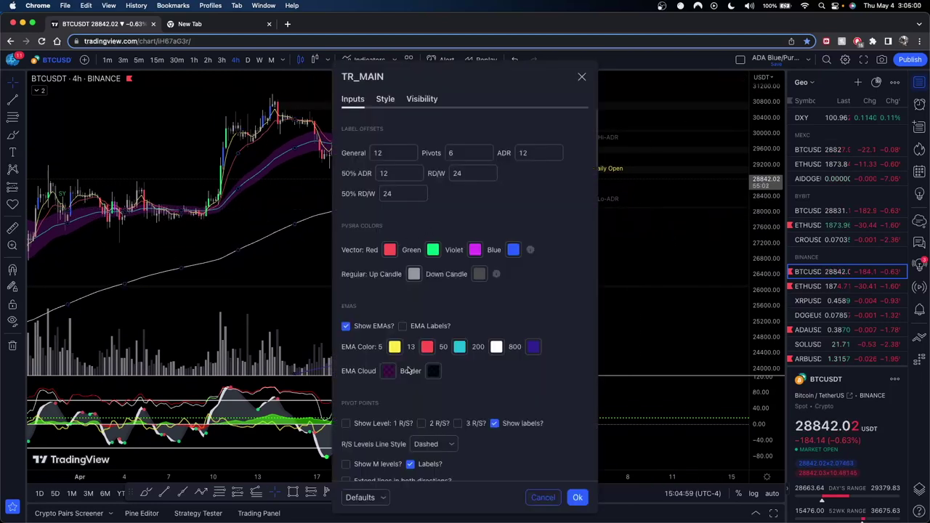
pyautogui.click(384, 99)
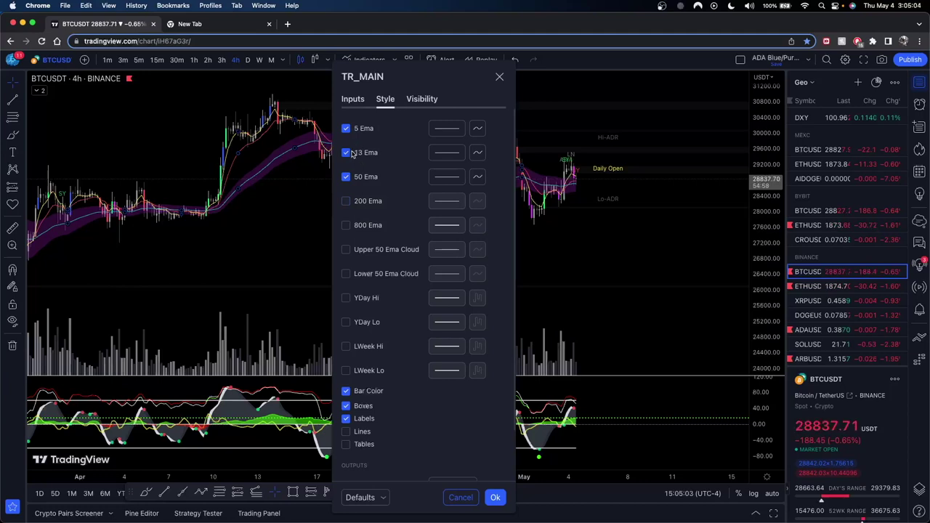
pyautogui.click(347, 128)
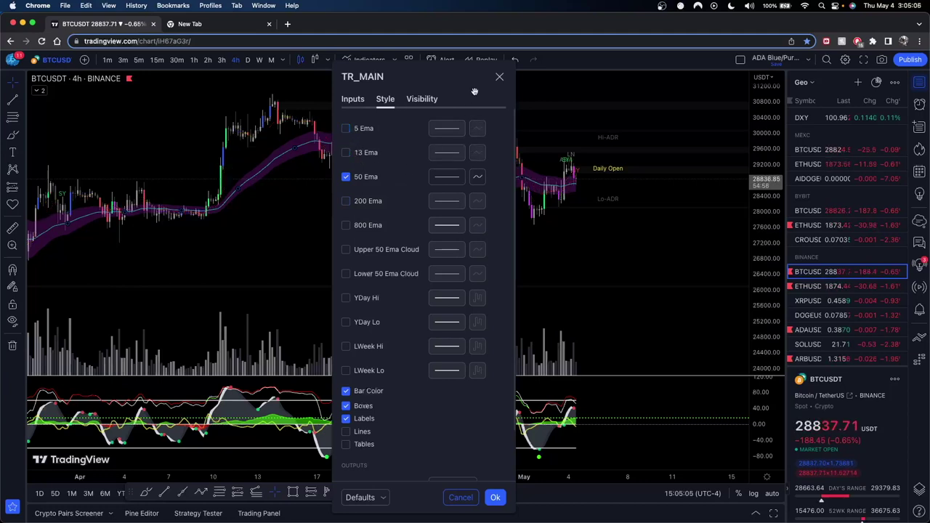
pyautogui.click(497, 497)
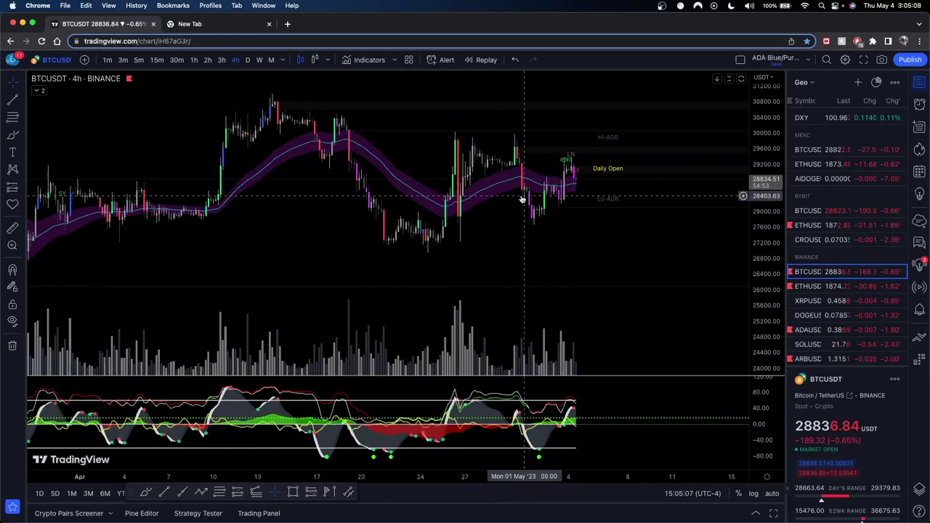
# Step: Examine how the 4-hour candles react to the 50 EMA and its cloud through April and early May
pyautogui.moveTo(580, 247); pyautogui.dragTo(569, 254)
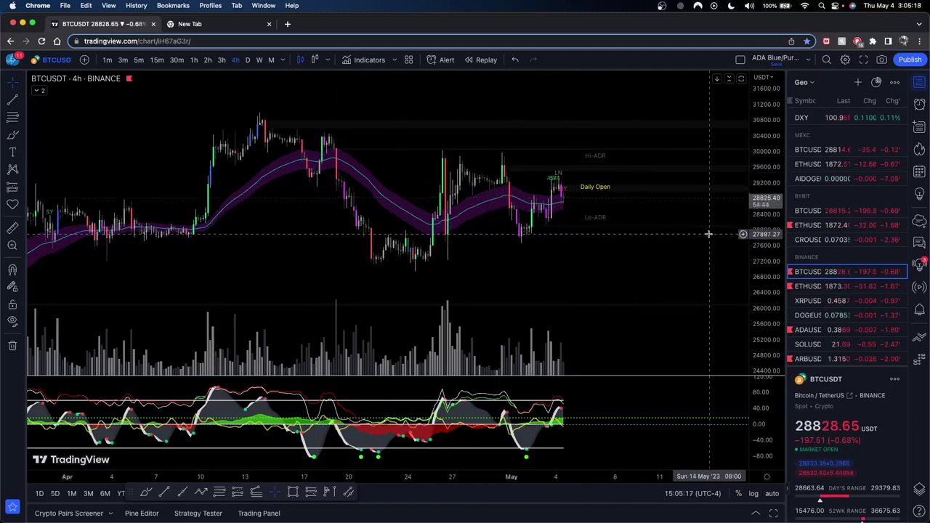
pyautogui.scroll(3, 654, 228)
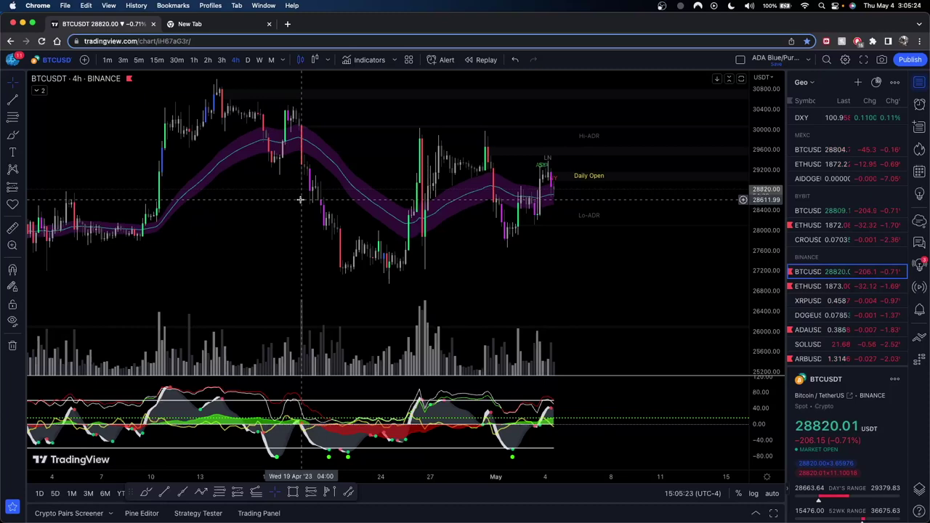
pyautogui.hscroll(-3, 270, 236)
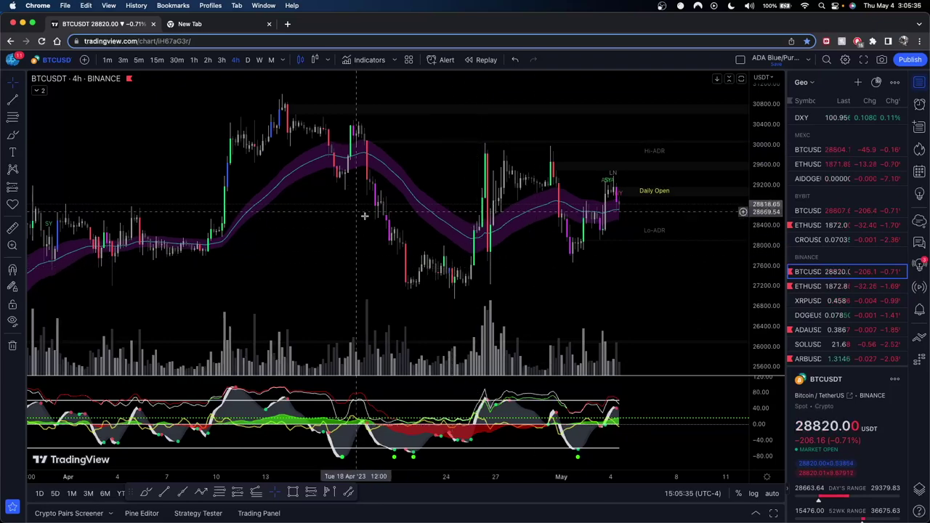
pyautogui.moveTo(210, 168); pyautogui.dragTo(311, 162)
pyautogui.scroll(-2, 621, 182)
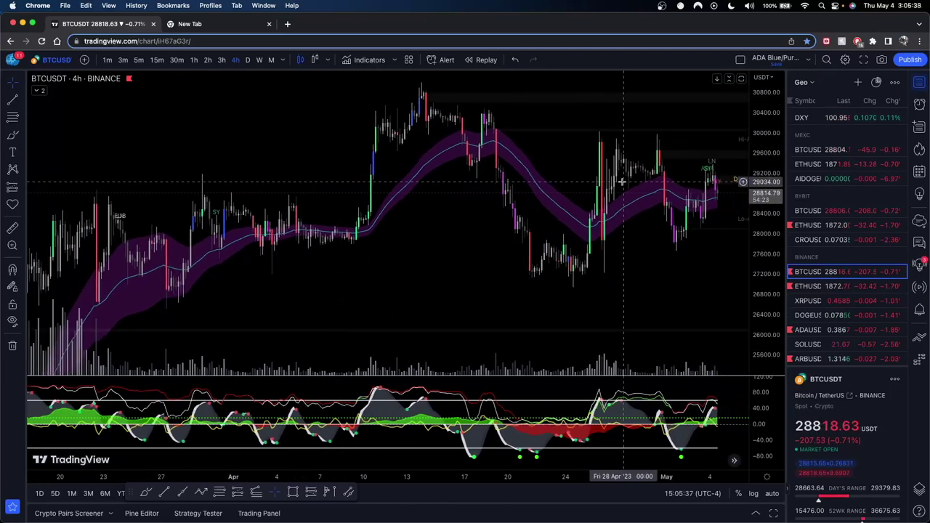
# Step: Switch the BTCUSDT chart to the 1-hour timeframe and examine price around the 50 EMA cloud since mid-April
pyautogui.click(194, 60)
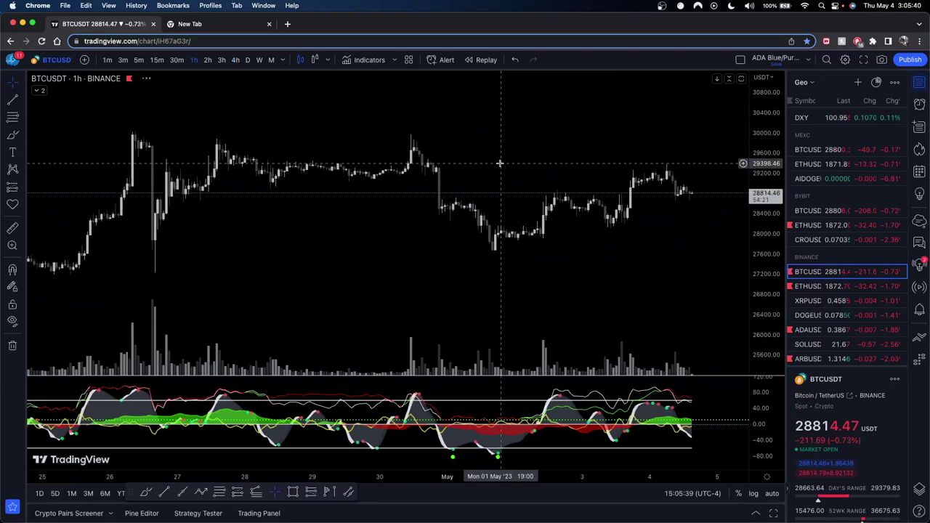
pyautogui.moveTo(633, 255); pyautogui.dragTo(644, 264)
pyautogui.scroll(-4, 644, 264)
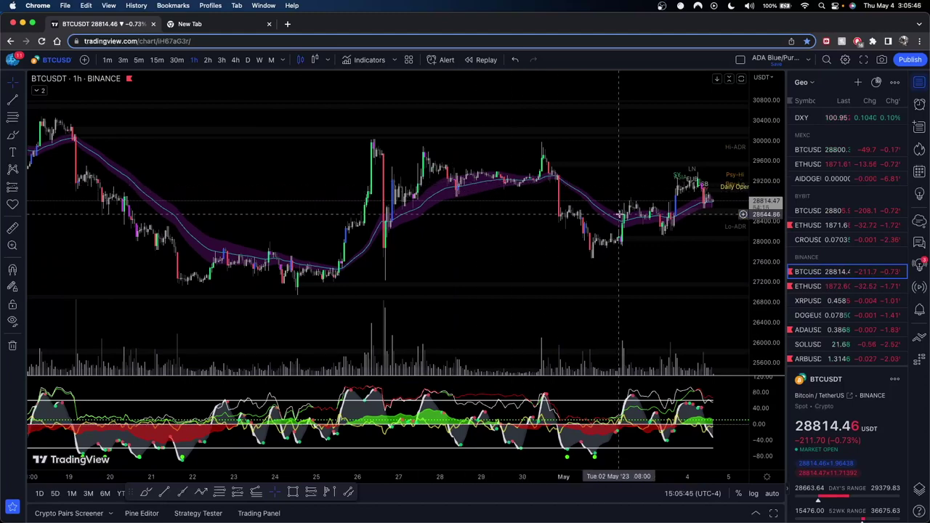
pyautogui.moveTo(691, 255); pyautogui.dragTo(657, 253)
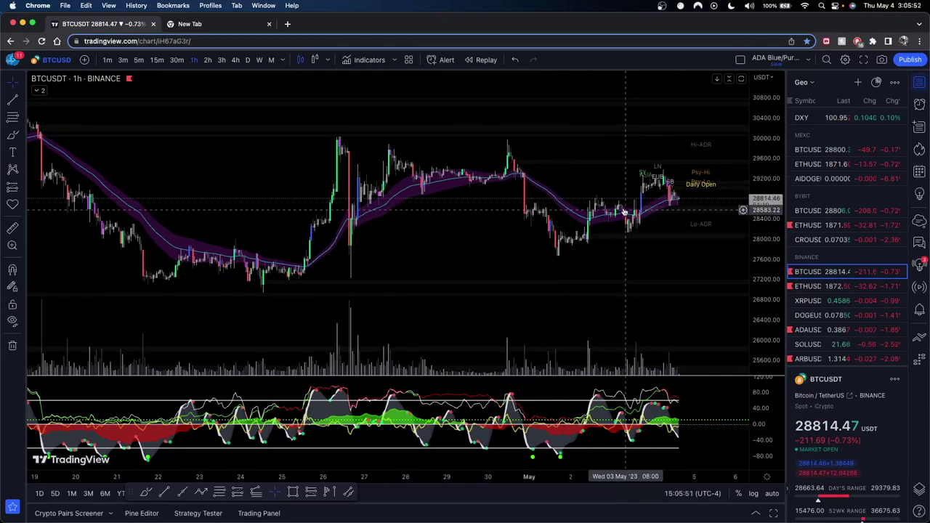
# Step: Sketch a gently rising freehand curve with the Brush in the empty space below the late-April candles, and delete it
pyautogui.scroll(-2, 317, 157)
pyautogui.scroll(-3, 317, 157)
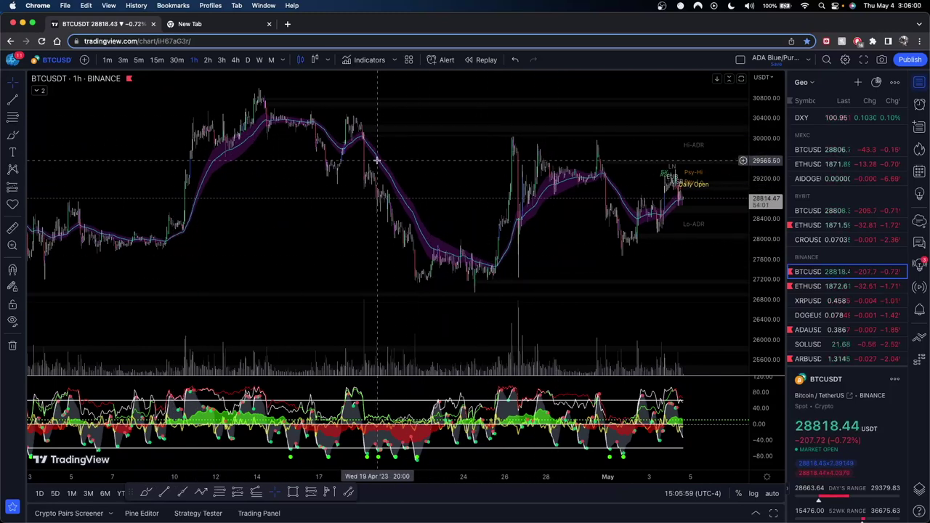
pyautogui.scroll(2, 653, 187)
pyautogui.scroll(1, 652, 187)
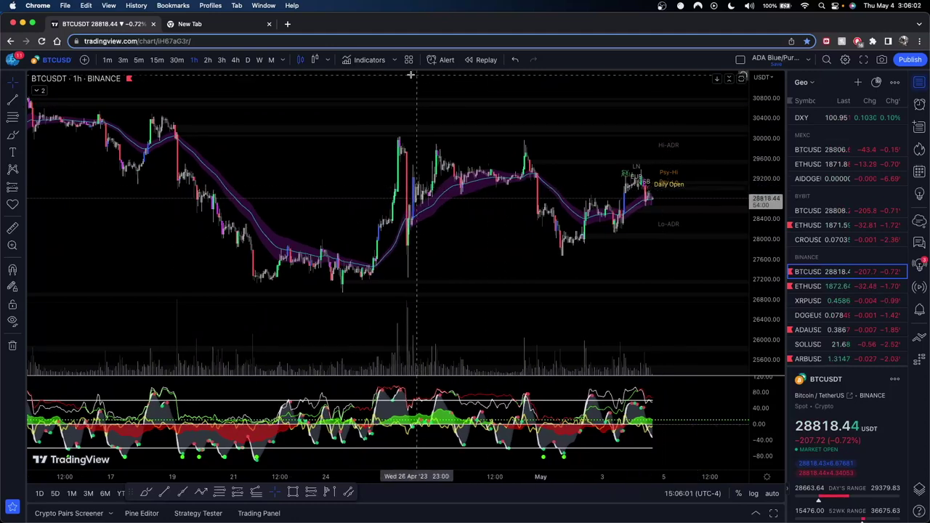
pyautogui.moveTo(479, 248); pyautogui.dragTo(465, 125)
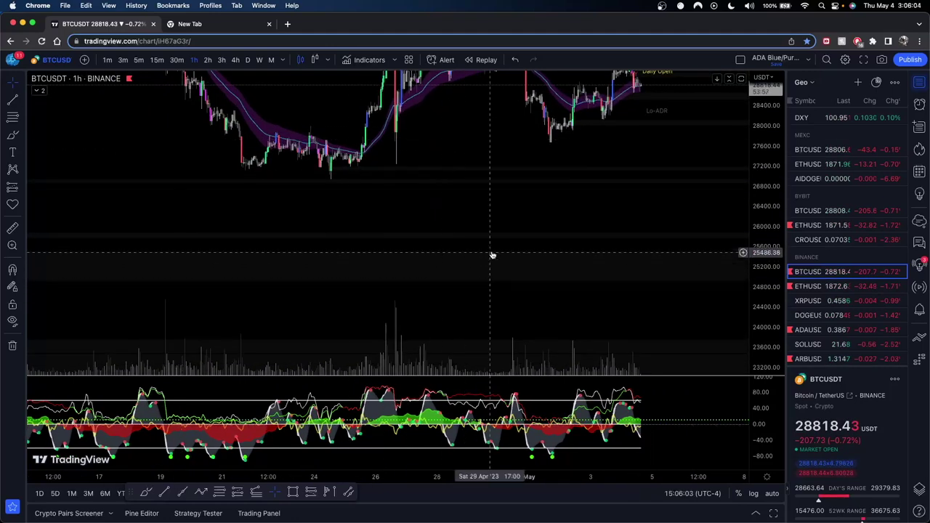
pyautogui.click(13, 135)
pyautogui.moveTo(136, 273); pyautogui.dragTo(666, 233)
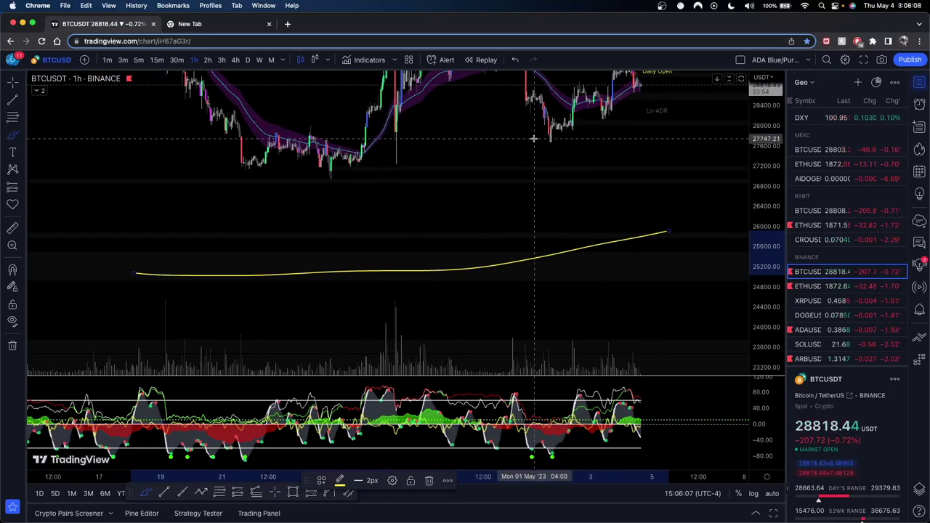
pyautogui.press('BackSpace')
# Step: Examine how the 1-hour candles move around the 50 EMA cloud from late April to 4 May
pyautogui.moveTo(497, 143); pyautogui.dragTo(446, 240)
pyautogui.moveTo(640, 239); pyautogui.dragTo(648, 250)
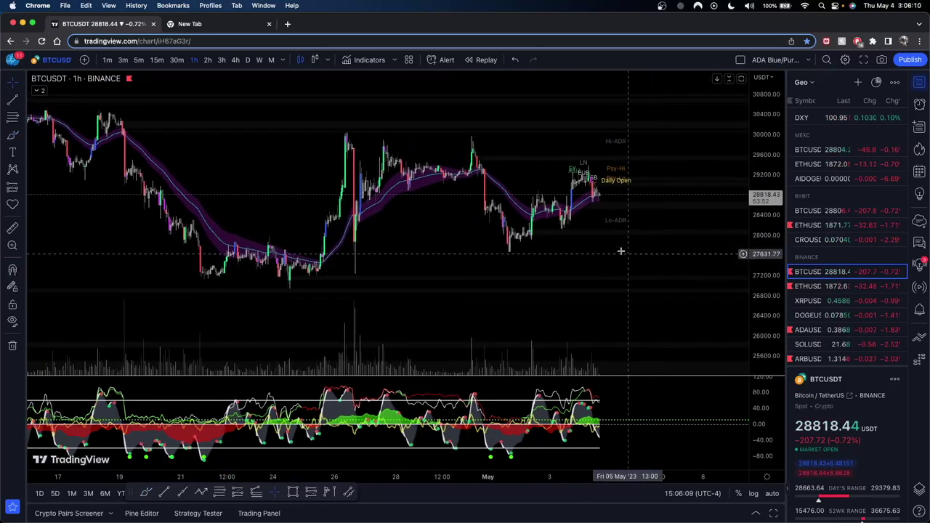
pyautogui.moveTo(422, 234); pyautogui.dragTo(453, 256)
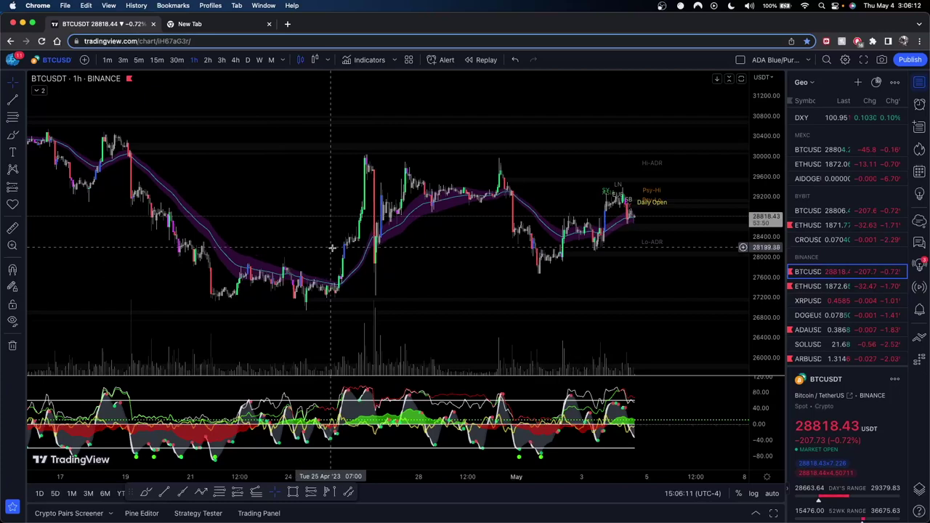
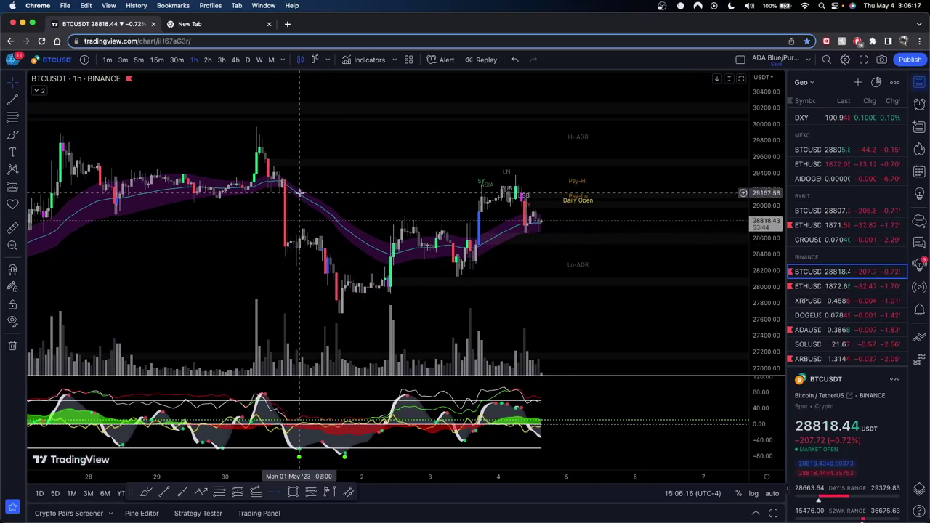
pyautogui.moveTo(352, 172); pyautogui.dragTo(520, 180)
pyautogui.scroll(5, 530, 218)
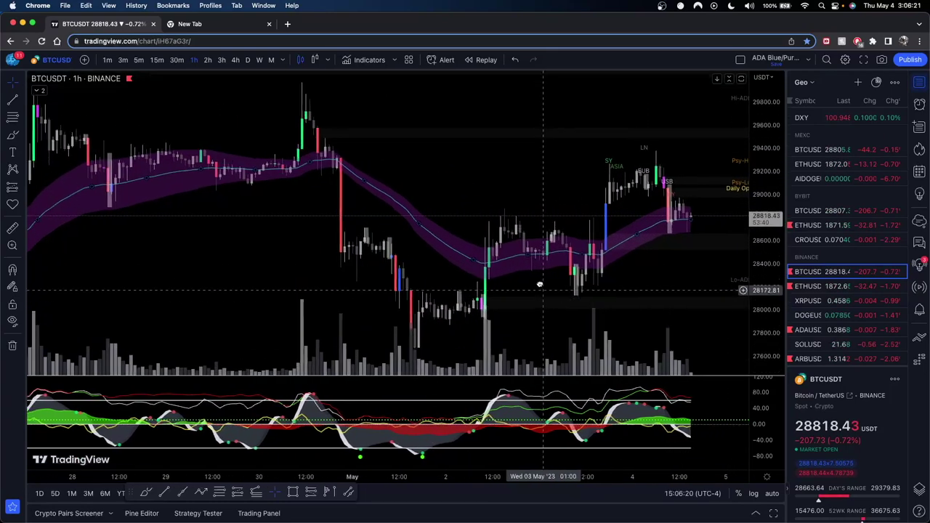
pyautogui.moveTo(510, 226); pyautogui.dragTo(508, 243)
pyautogui.moveTo(758, 215); pyautogui.dragTo(757, 239)
pyautogui.moveTo(378, 146); pyautogui.dragTo(371, 155)
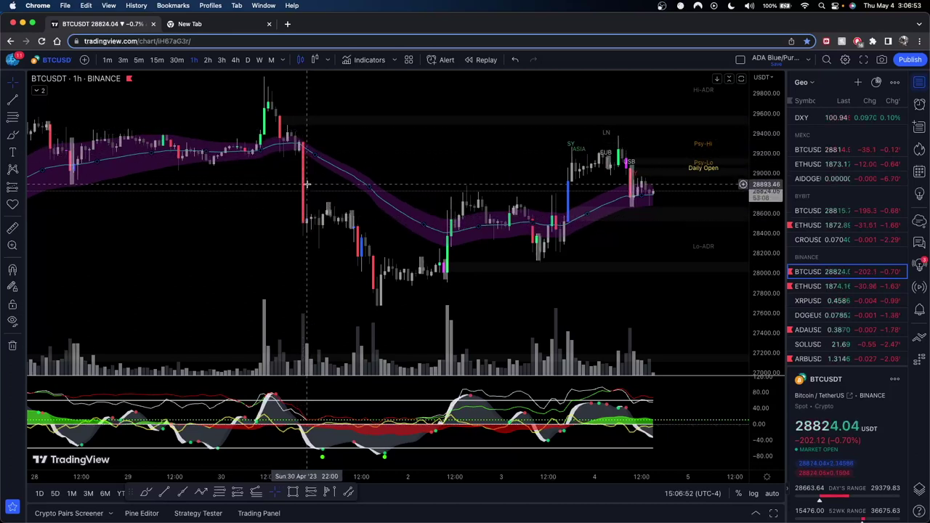
pyautogui.moveTo(267, 217); pyautogui.dragTo(276, 235)
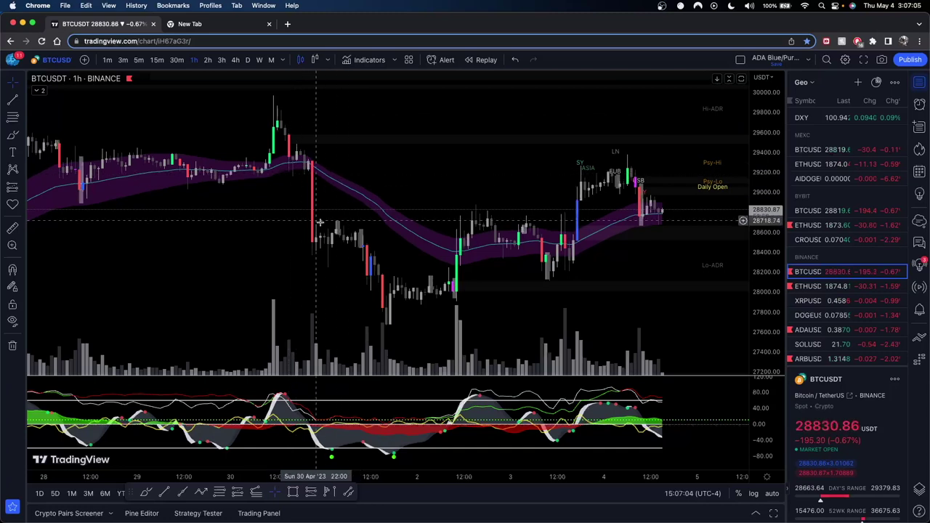
# Step: Draw a short, nearly horizontal Brush line just above the candles after the 30 April peak, and delete it
pyautogui.hscroll(-3, 335, 173)
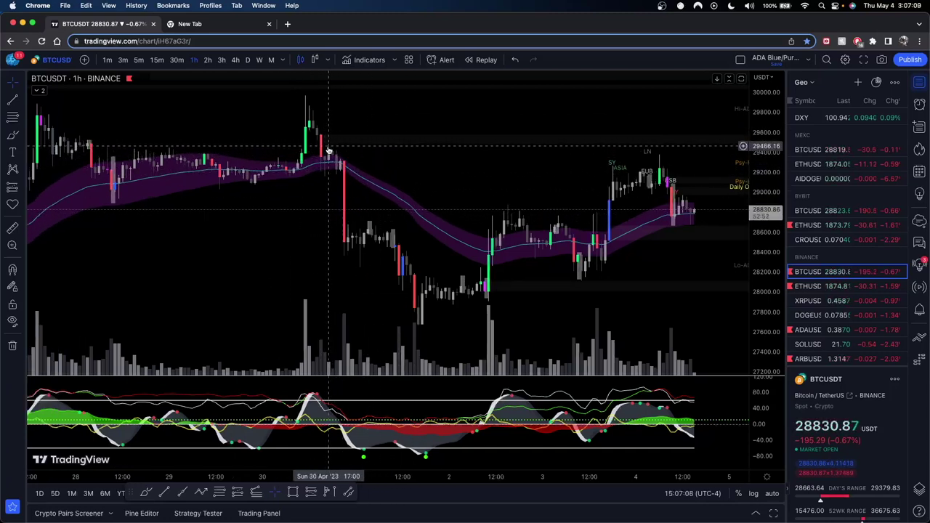
pyautogui.click(12, 135)
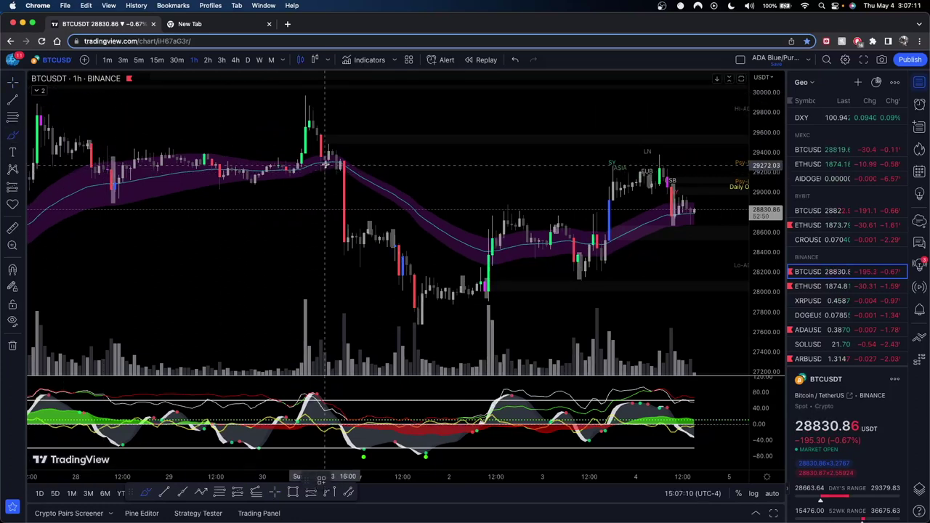
pyautogui.moveTo(319, 145); pyautogui.dragTo(372, 148)
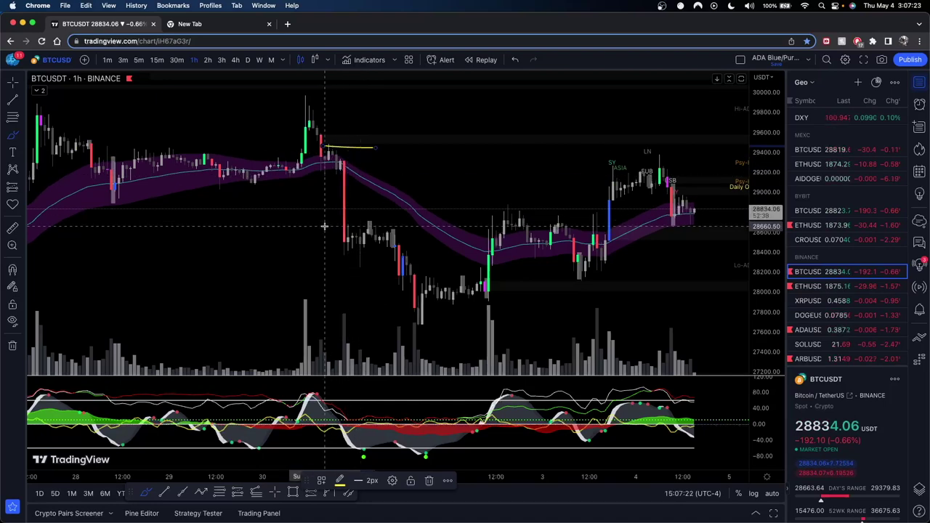
pyautogui.hscroll(-5, 324, 224)
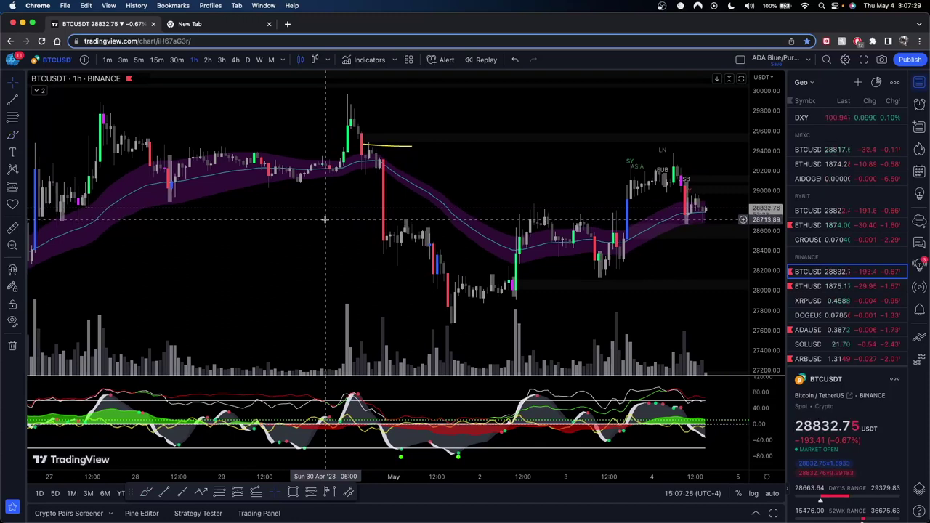
pyautogui.click(391, 149)
pyautogui.press('BackSpace')
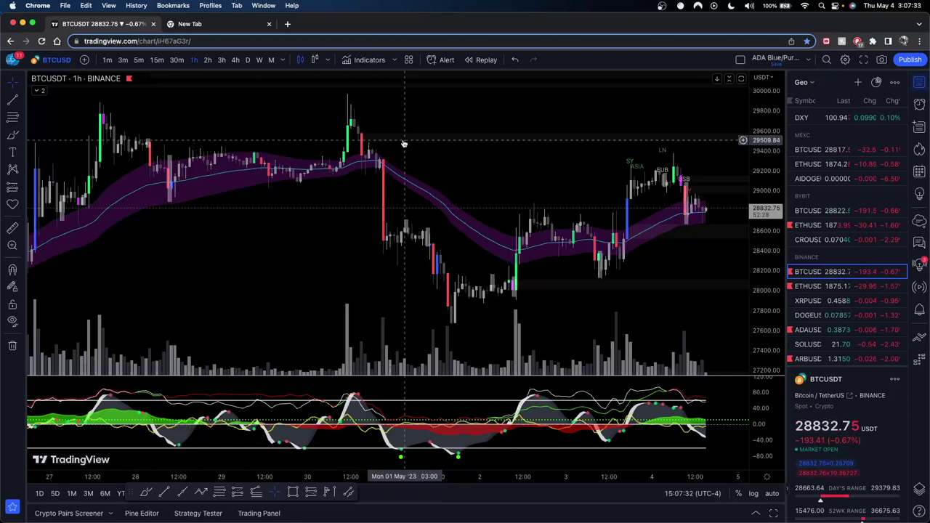
# Step: Sketch a freehand zigzag of rising and falling swings across the 28 April to 1 May candles, and undo it
pyautogui.moveTo(405, 146); pyautogui.dragTo(413, 154)
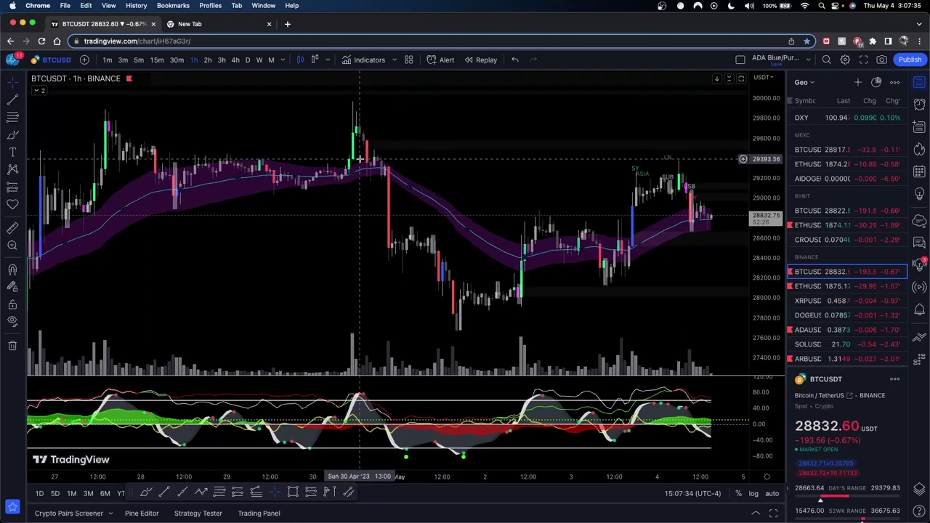
pyautogui.moveTo(452, 180)
pyautogui.mouseDown()
pyautogui.moveTo(489, 193)
pyautogui.moveTo(504, 186)
pyautogui.mouseUp()
pyautogui.scroll(2, 489, 193)
pyautogui.scroll(1, 489, 192)
pyautogui.scroll(1, 504, 186)
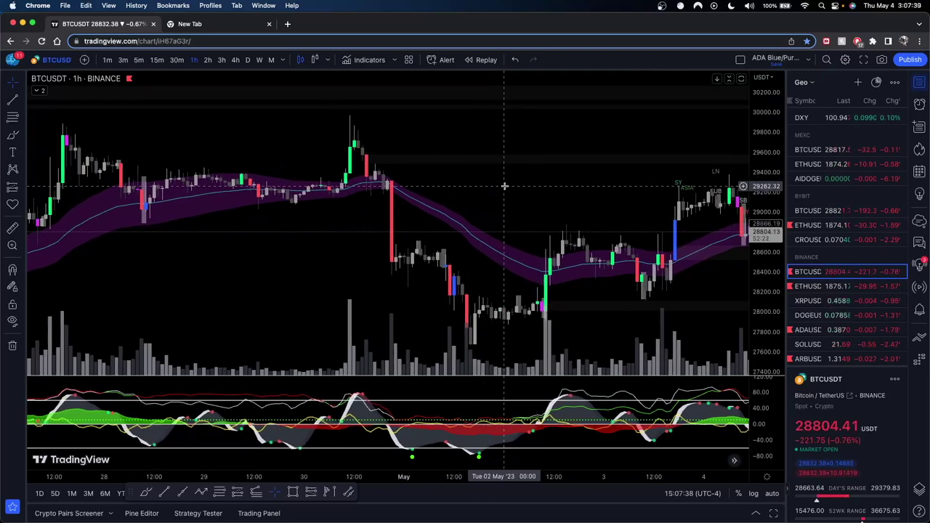
pyautogui.click(19, 138)
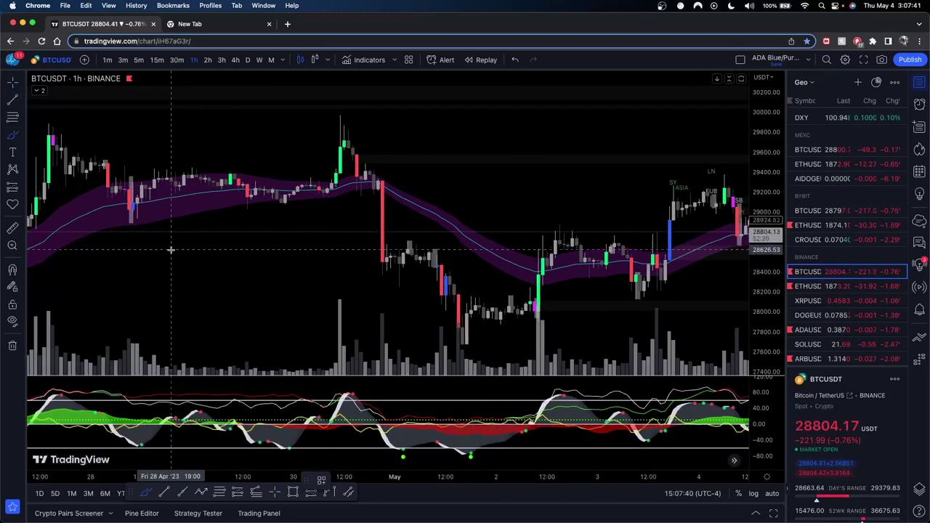
pyautogui.moveTo(129, 286)
pyautogui.mouseDown()
pyautogui.moveTo(150, 245)
pyautogui.moveTo(283, 149)
pyautogui.moveTo(380, 255)
pyautogui.moveTo(419, 333)
pyautogui.mouseUp()
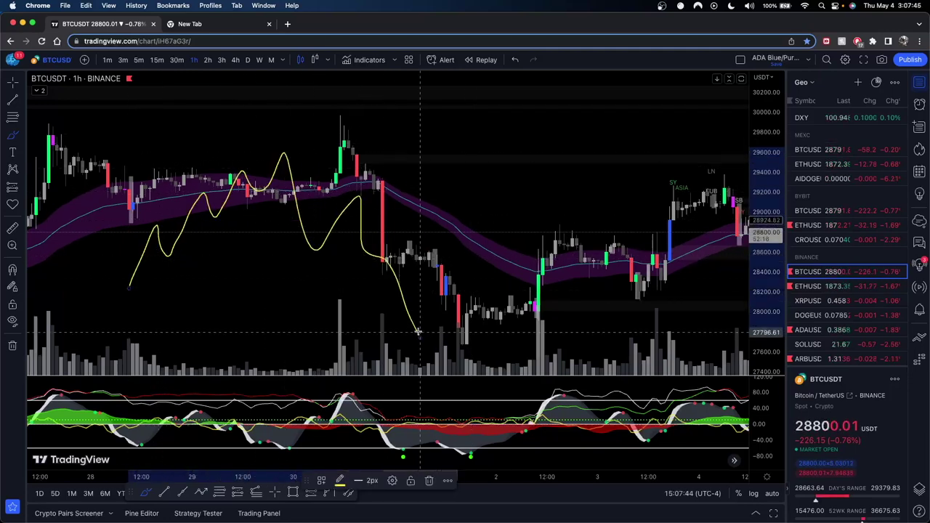
pyautogui.press('super+z')
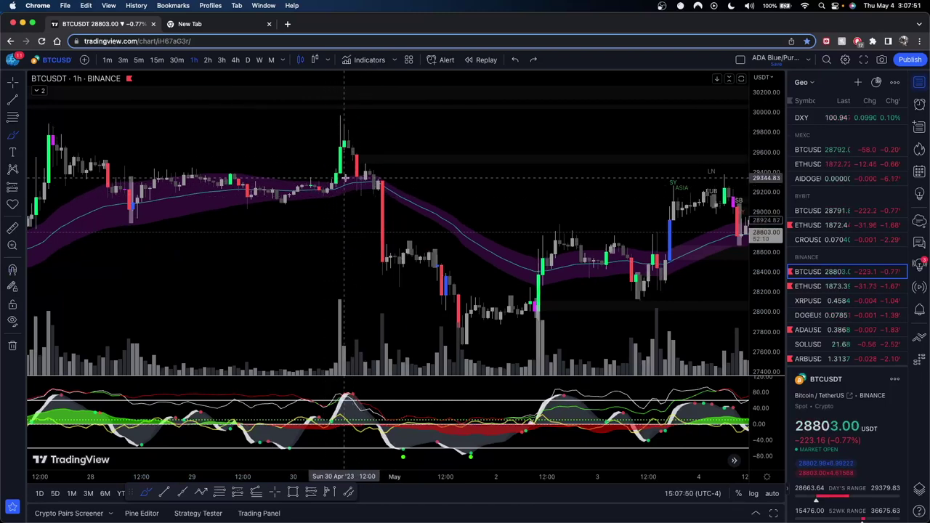
# Step: Circle the green candles of the 30 April push above the 50 EMA cloud with the Brush, and undo the marks
pyautogui.scroll(2, 339, 179)
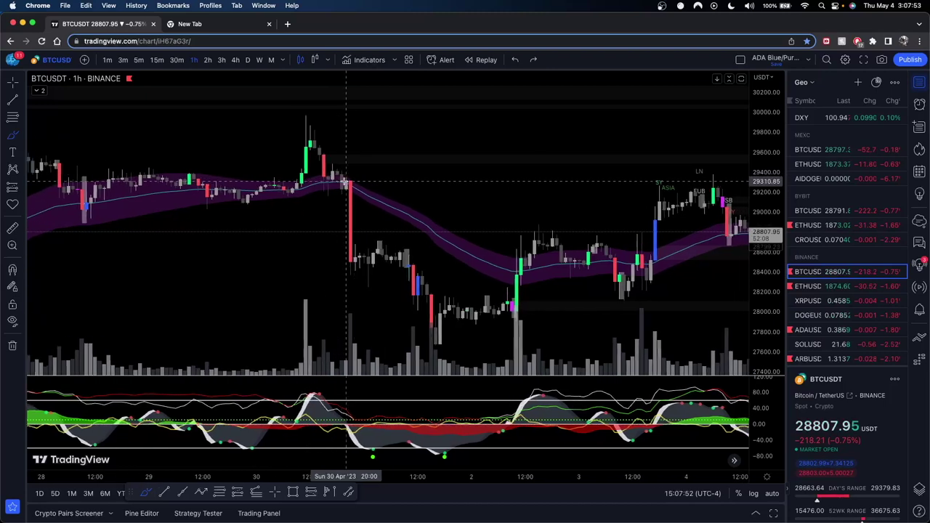
pyautogui.press('Escape')
pyautogui.scroll(1, 356, 149)
pyautogui.moveTo(302, 159); pyautogui.dragTo(400, 165)
pyautogui.scroll(1, 367, 170)
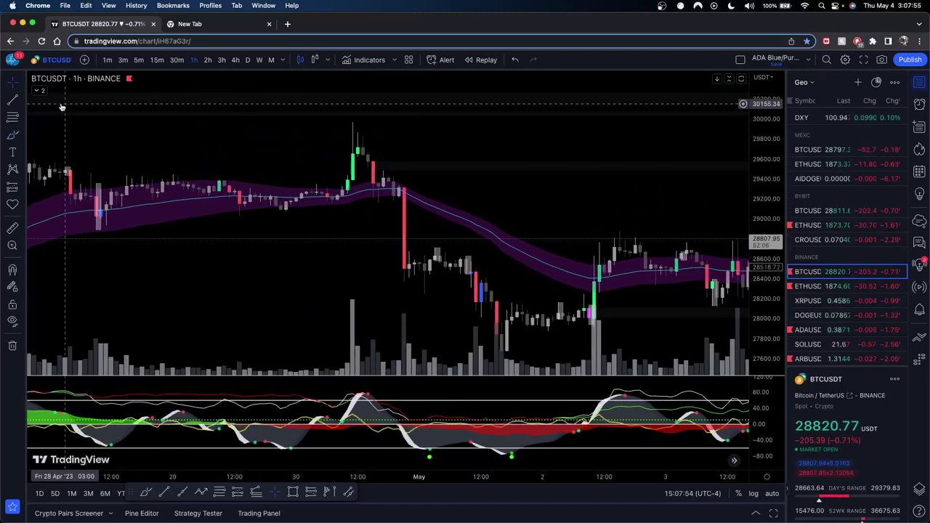
pyautogui.click(13, 136)
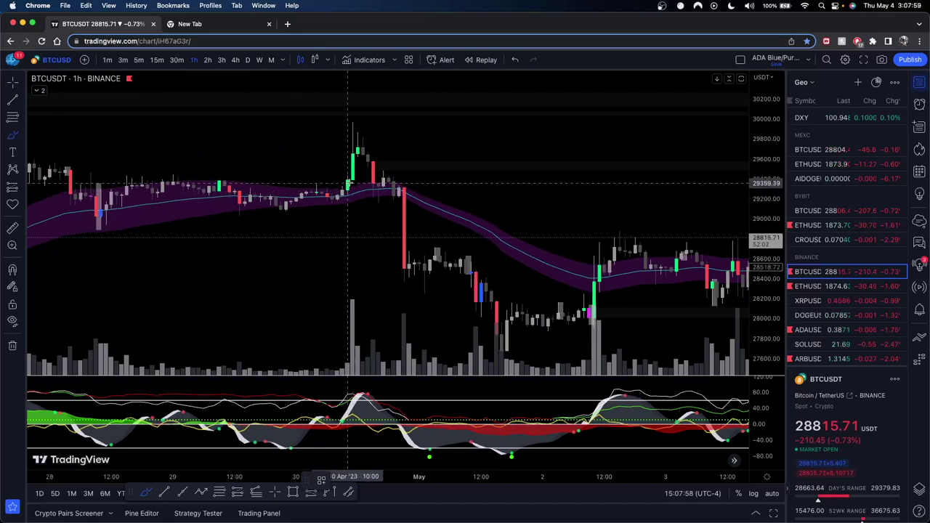
pyautogui.moveTo(353, 152)
pyautogui.mouseDown()
pyautogui.moveTo(358, 168)
pyautogui.moveTo(359, 132)
pyautogui.mouseUp()
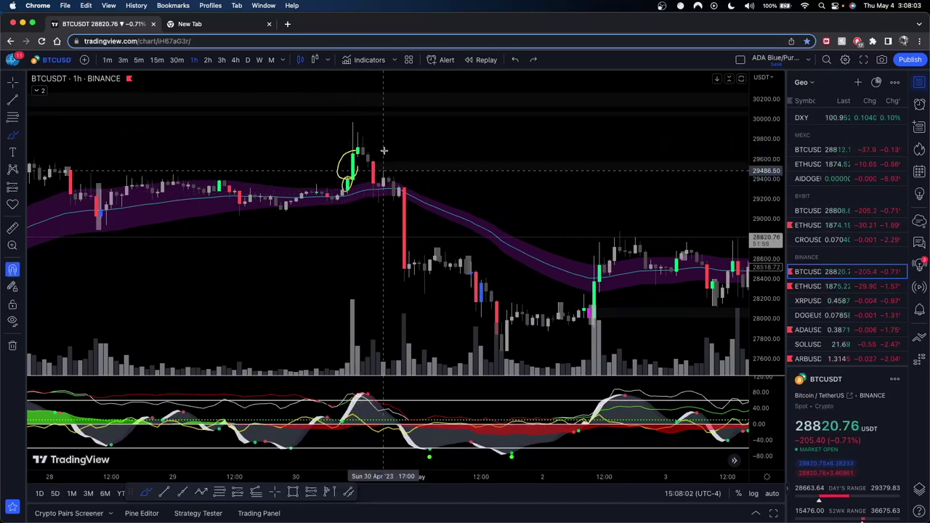
pyautogui.press('super+z')
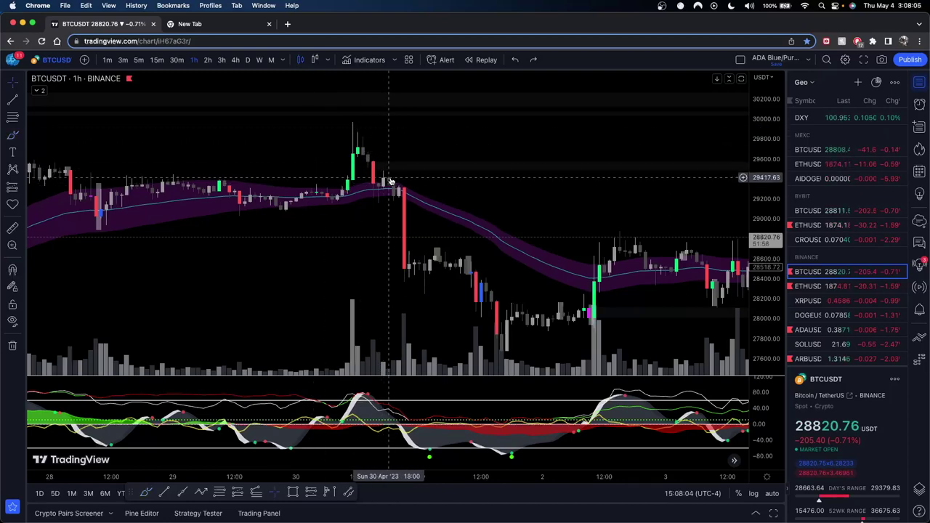
# Step: Outline a wide freehand zone above the 30 April peak and a steep line rising through it, and undo both strokes
pyautogui.scroll(-1, 318, 167)
pyautogui.scroll(-1, 318, 168)
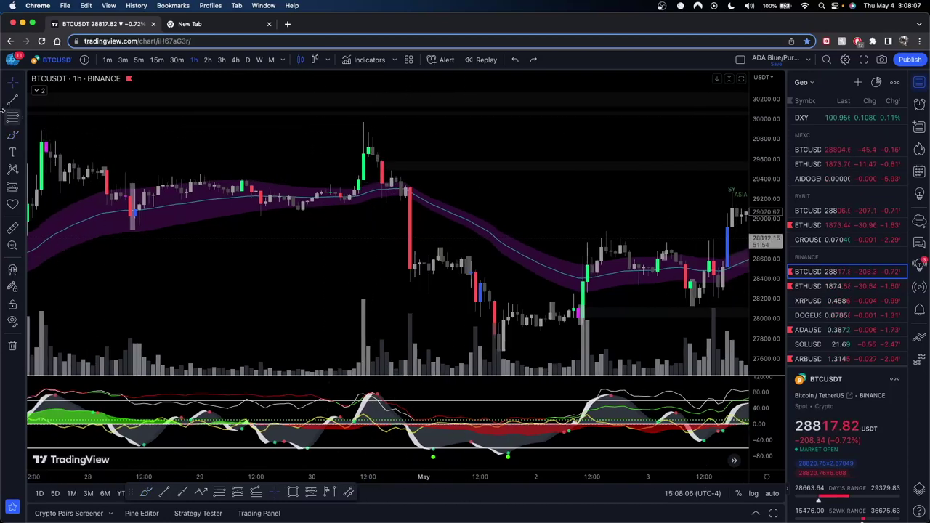
pyautogui.click(12, 132)
pyautogui.moveTo(258, 136)
pyautogui.mouseDown()
pyautogui.moveTo(560, 95)
pyautogui.moveTo(251, 79)
pyautogui.moveTo(303, 137)
pyautogui.mouseUp()
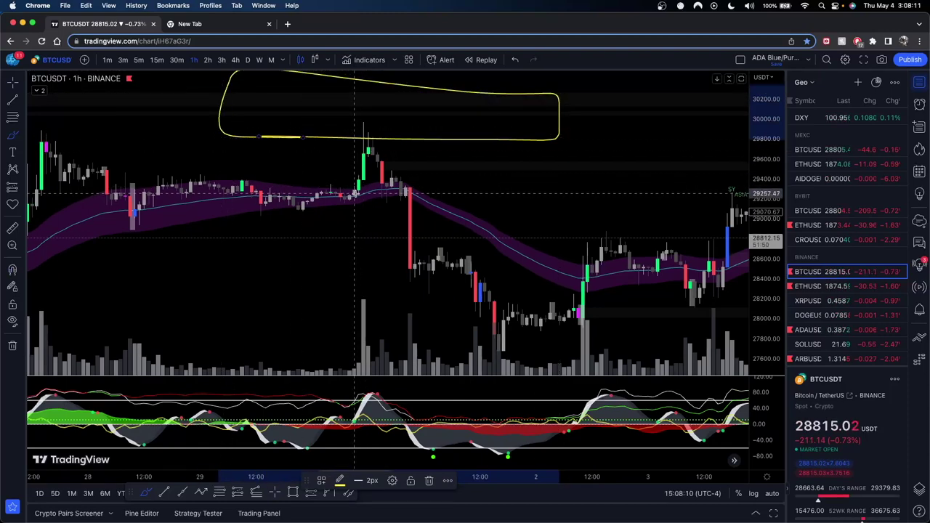
pyautogui.moveTo(355, 203); pyautogui.dragTo(409, 36)
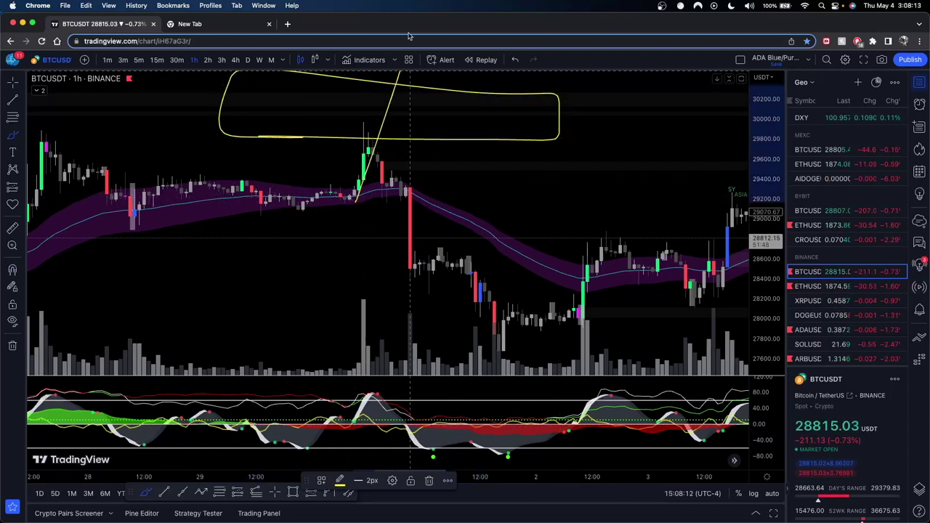
pyautogui.press('super+z')
pyautogui.press('super+z')
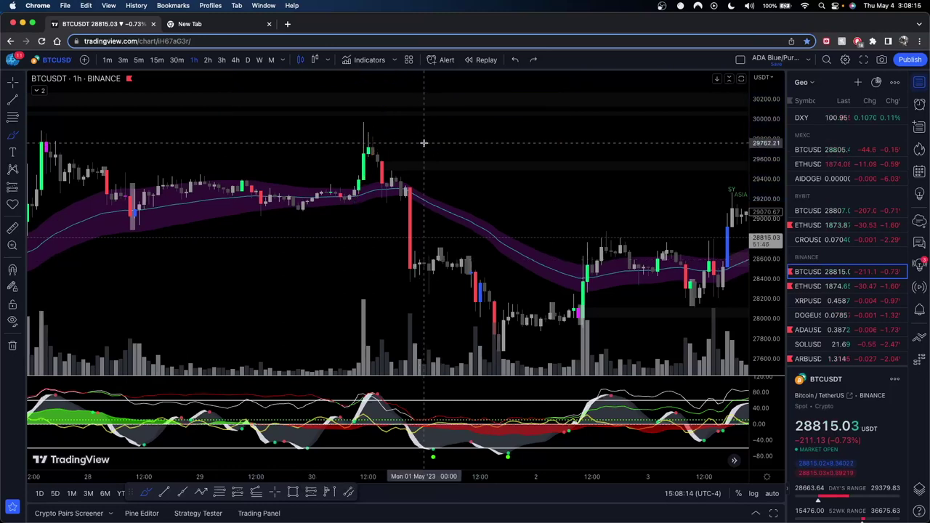
# Step: Circle the green candles and upper wick of the 30 April push above the 50 EMA cloud with the Brush
pyautogui.moveTo(415, 158); pyautogui.dragTo(416, 158)
pyautogui.click(12, 135)
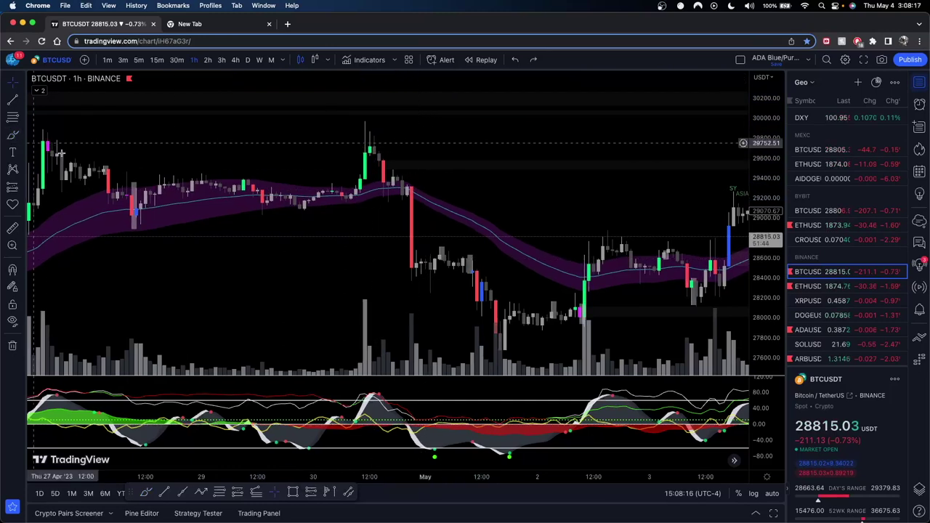
pyautogui.moveTo(361, 175); pyautogui.dragTo(346, 196)
pyautogui.moveTo(365, 154); pyautogui.dragTo(357, 156)
pyautogui.press('Escape')
# Step: Examine the 25 and 26 April rally and the pullback to the 50 EMA cloud on the 1-hour chart
pyautogui.moveTo(239, 152); pyautogui.dragTo(504, 139)
pyautogui.scroll(-5, 576, 261)
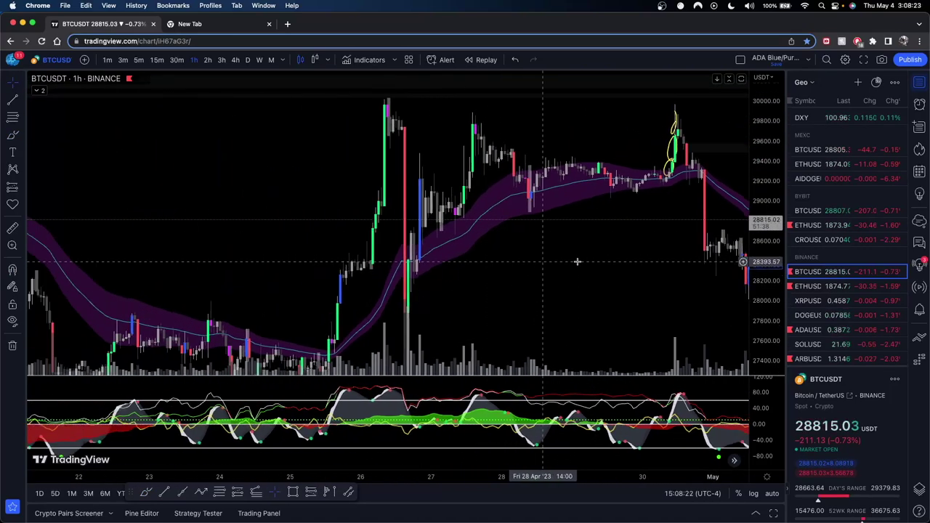
pyautogui.scroll(1, 588, 265)
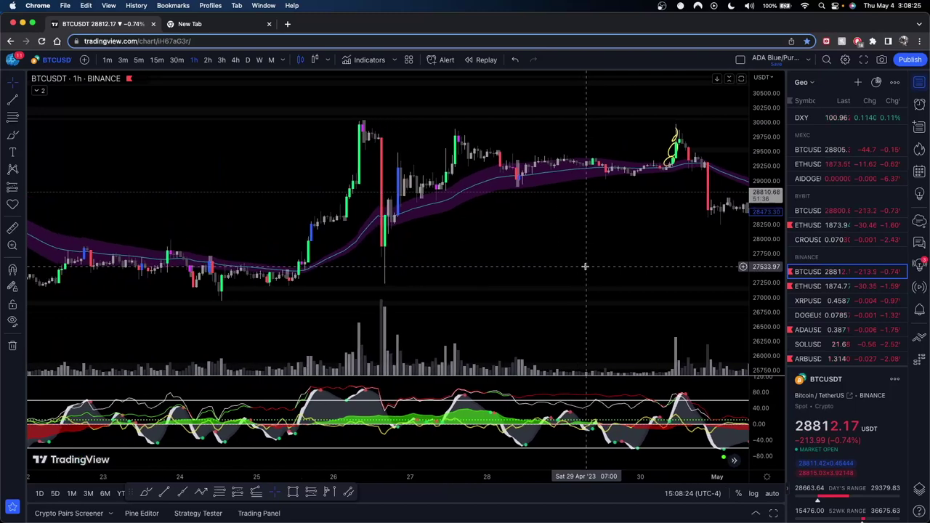
pyautogui.moveTo(766, 257); pyautogui.dragTo(766, 181)
pyautogui.moveTo(536, 287); pyautogui.dragTo(585, 268)
pyautogui.scroll(2, 584, 268)
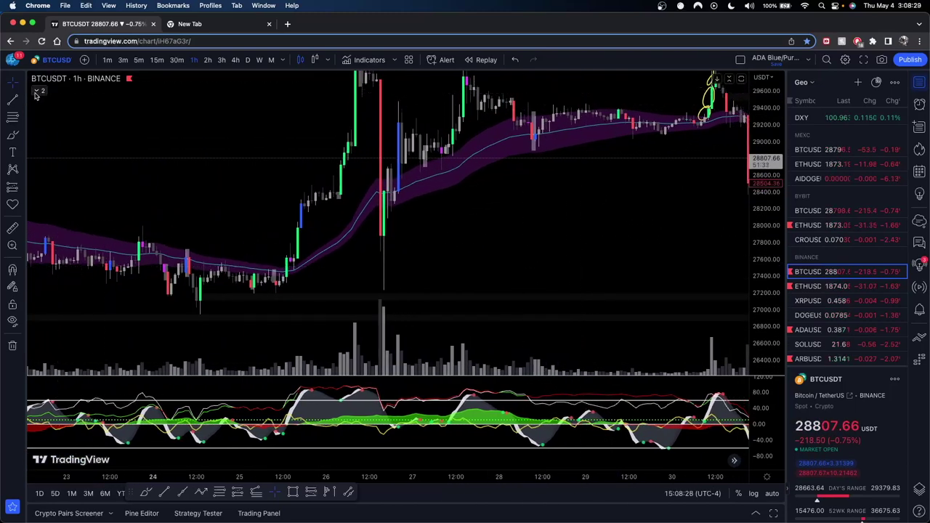
pyautogui.click(13, 134)
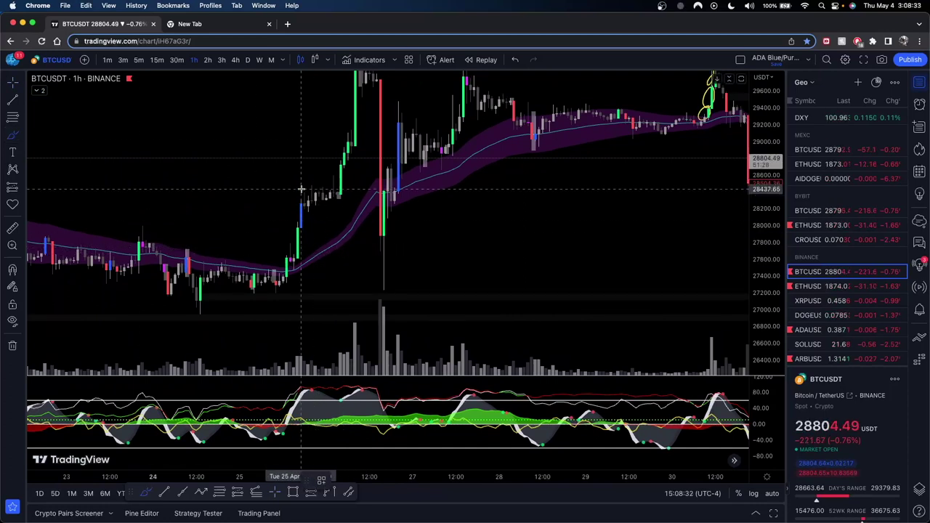
pyautogui.press('Escape')
pyautogui.moveTo(478, 232); pyautogui.dragTo(478, 251)
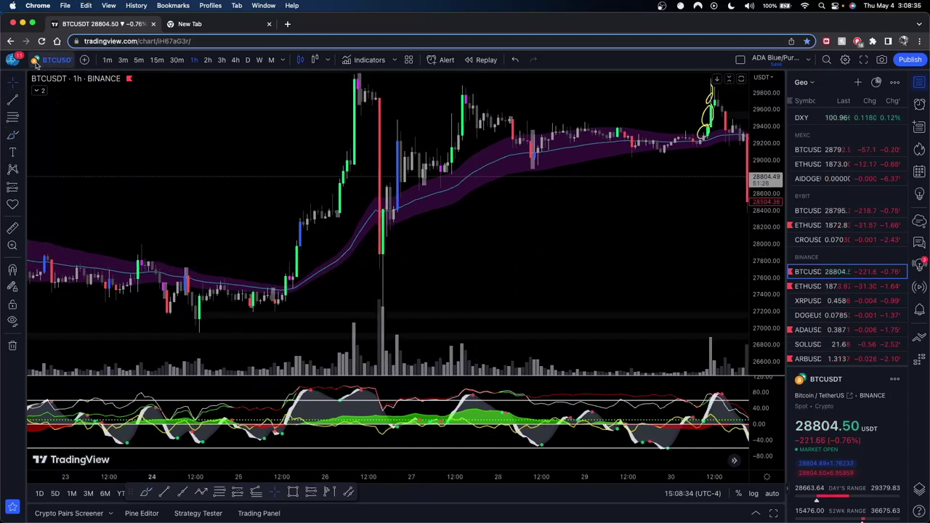
# Step: Circle the three rising legs of the 25 and 26 April rally above the 50 EMA cloud with the Brush
pyautogui.click(13, 132)
pyautogui.moveTo(283, 276); pyautogui.dragTo(289, 290)
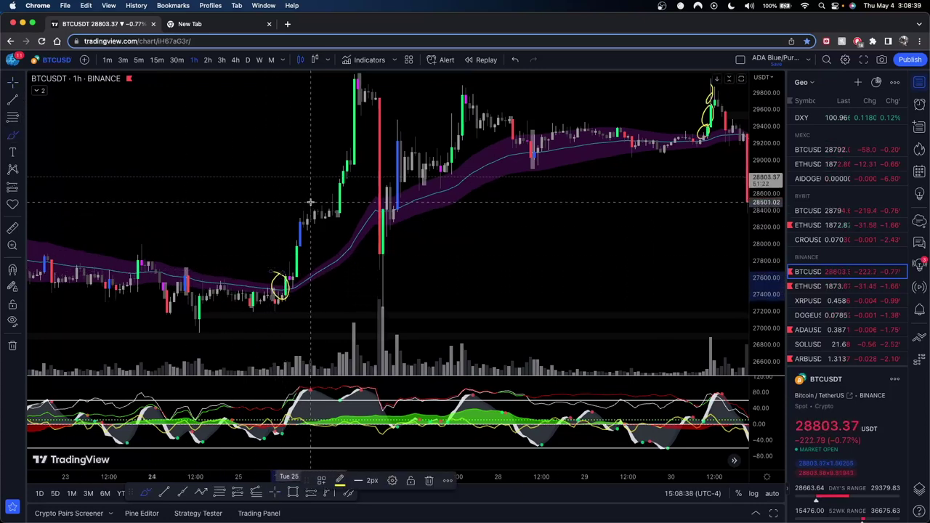
pyautogui.moveTo(310, 202)
pyautogui.mouseDown()
pyautogui.moveTo(290, 254)
pyautogui.moveTo(310, 240)
pyautogui.moveTo(304, 208)
pyautogui.mouseUp()
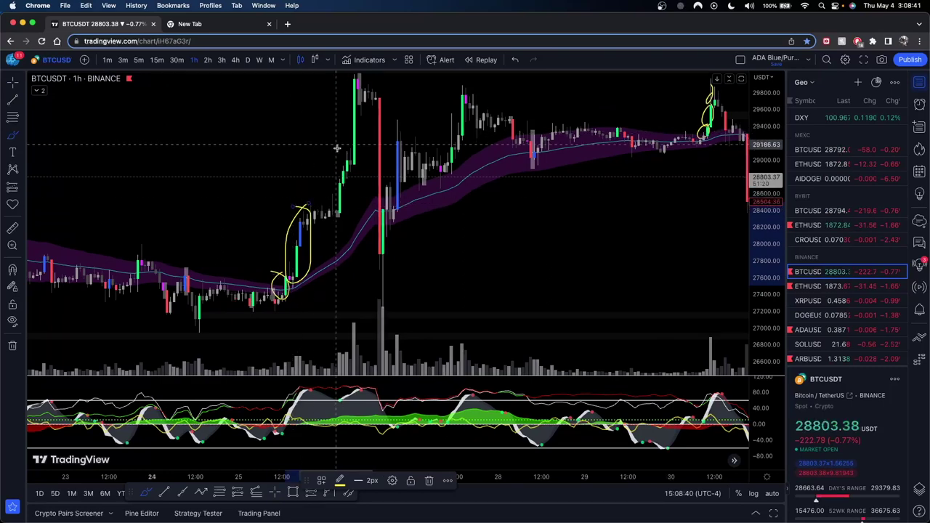
pyautogui.press('Escape')
pyautogui.moveTo(476, 225); pyautogui.dragTo(472, 280)
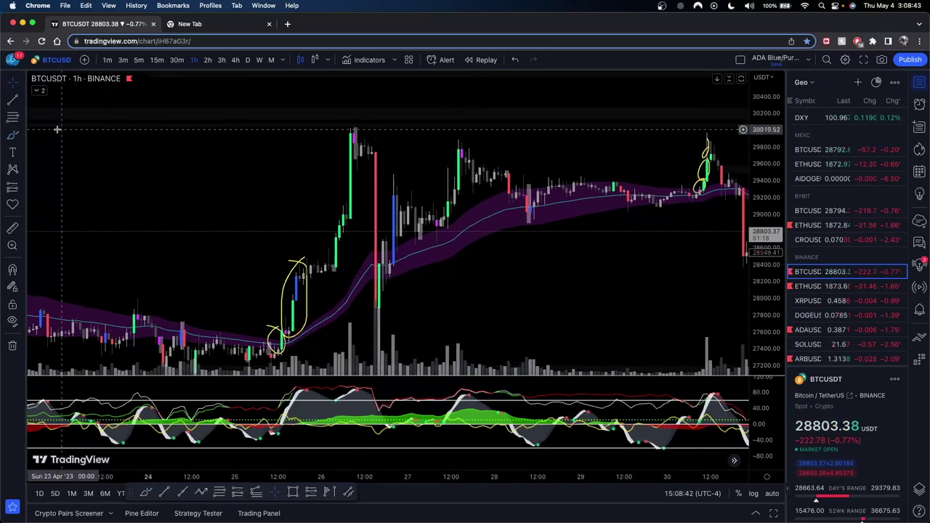
pyautogui.click(12, 136)
pyautogui.moveTo(334, 275)
pyautogui.mouseDown()
pyautogui.moveTo(366, 225)
pyautogui.moveTo(355, 122)
pyautogui.moveTo(298, 240)
pyautogui.moveTo(347, 254)
pyautogui.mouseUp()
pyautogui.press('Escape')
pyautogui.moveTo(440, 302); pyautogui.dragTo(447, 280)
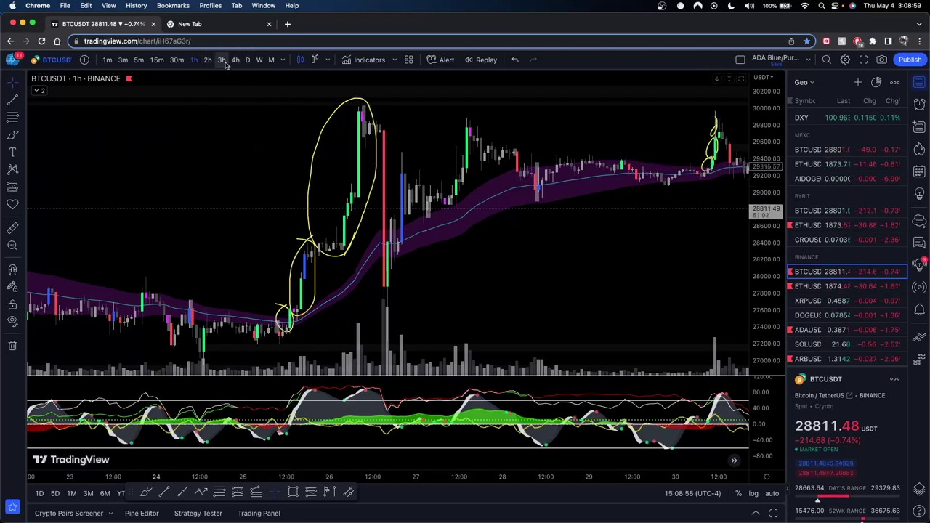
# Step: Switch the chart to the 5-minute timeframe and frame the 4 May candles around the 50 EMA cloud
pyautogui.click(139, 59)
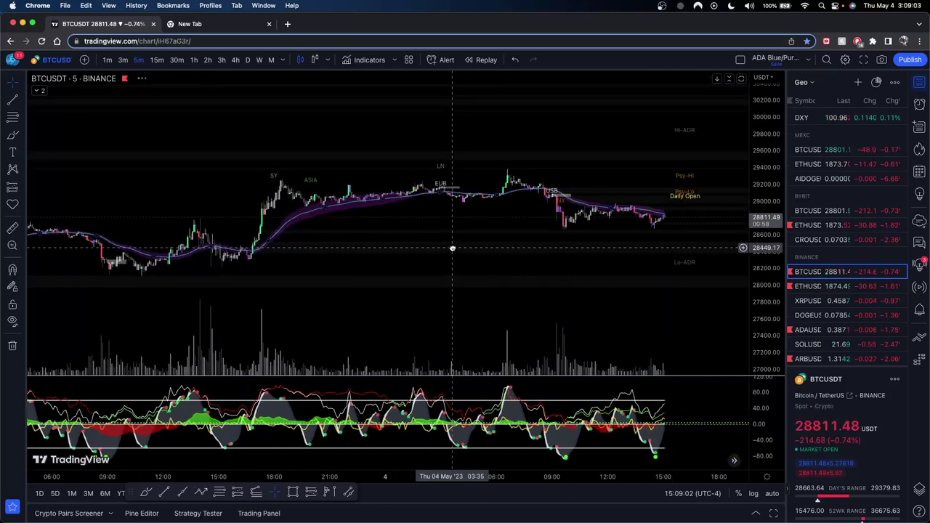
pyautogui.scroll(5, 484, 216)
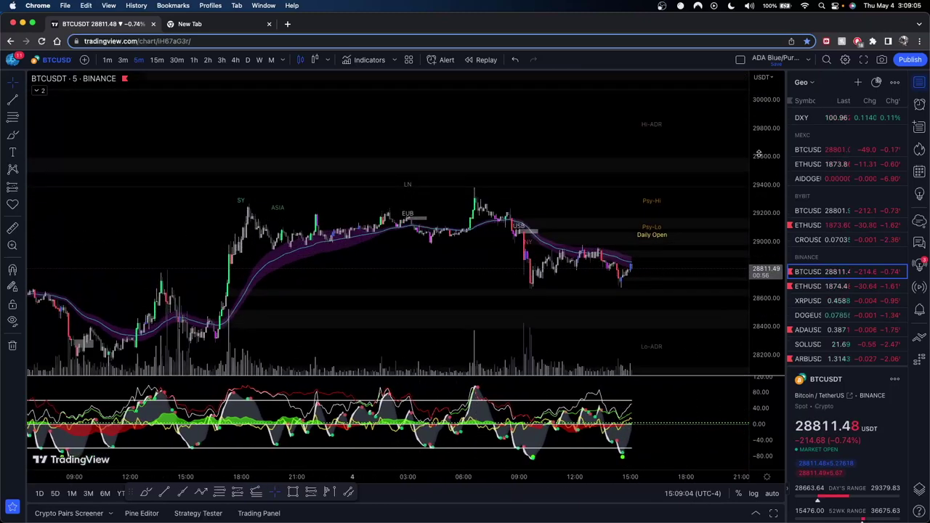
pyautogui.hscroll(-3, 406, 169)
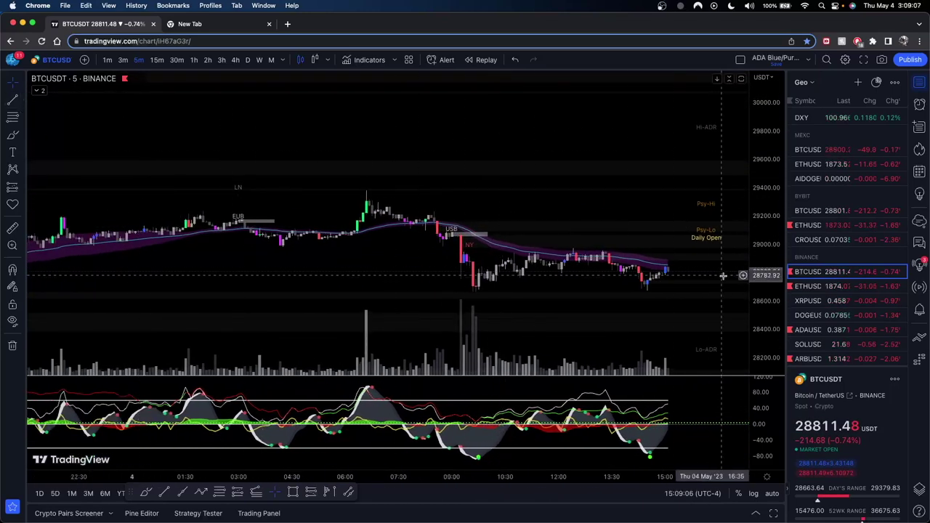
pyautogui.moveTo(765, 298); pyautogui.dragTo(765, 161)
pyautogui.hscroll(-2, 578, 195)
pyautogui.scroll(2, 577, 194)
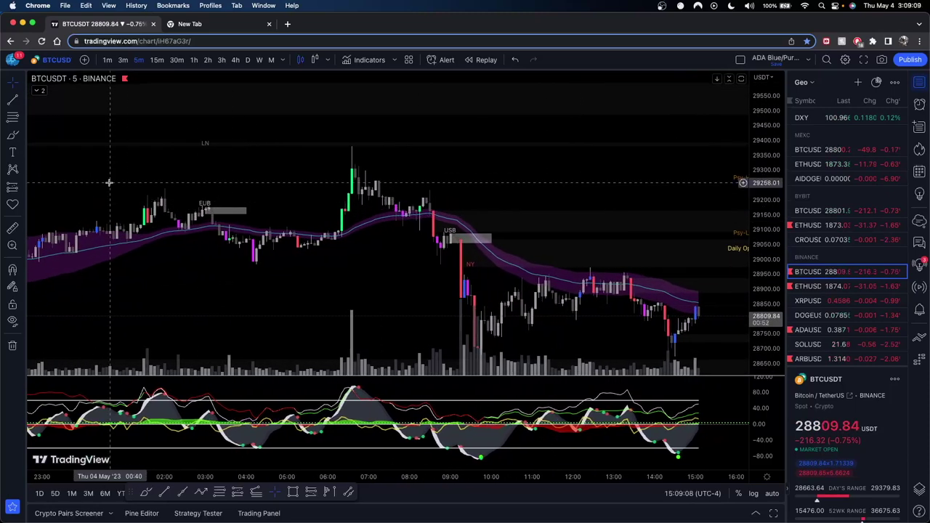
# Step: Circle the green candles of the 4 May morning push above the 50 EMA cloud with the Brush, and undo the marks
pyautogui.click(12, 135)
pyautogui.moveTo(347, 195)
pyautogui.mouseDown()
pyautogui.moveTo(341, 210)
pyautogui.moveTo(351, 191)
pyautogui.mouseUp()
pyautogui.moveTo(355, 151)
pyautogui.mouseDown()
pyautogui.moveTo(348, 194)
pyautogui.moveTo(352, 164)
pyautogui.moveTo(437, 215)
pyautogui.mouseUp()
pyautogui.press('super+z')
pyautogui.press('super+z')
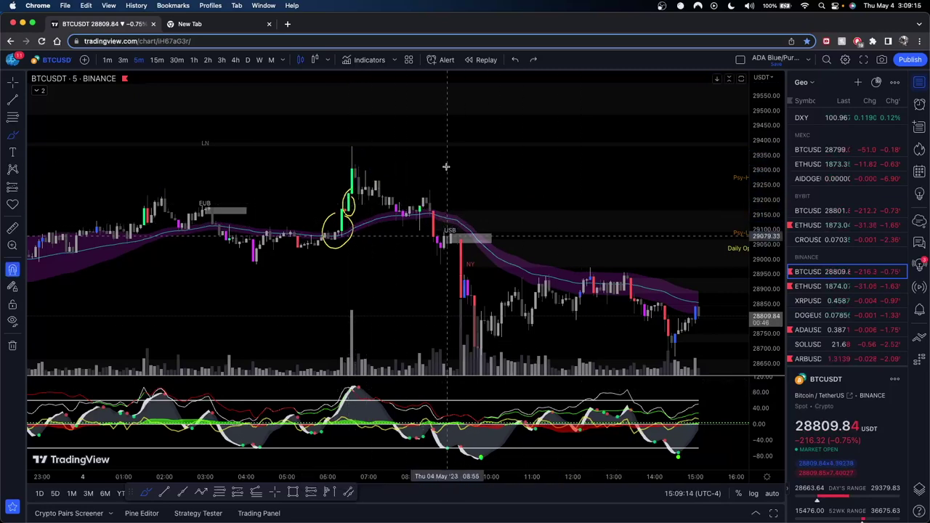
pyautogui.press('super+z')
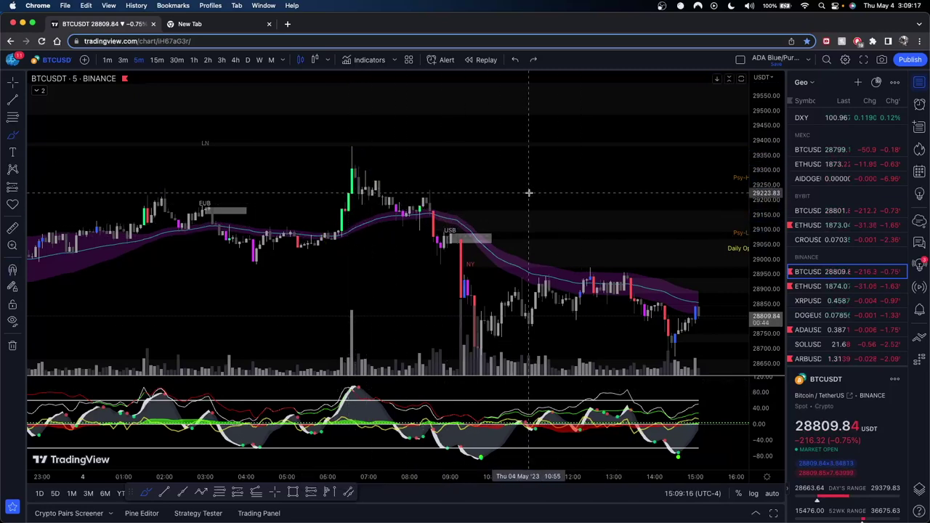
# Step: Circle the three falling legs of the 4 May drop below the 50 EMA cloud with the Brush, and undo the marks
pyautogui.press('Escape')
pyautogui.moveTo(552, 208); pyautogui.dragTo(490, 155)
pyautogui.click(13, 135)
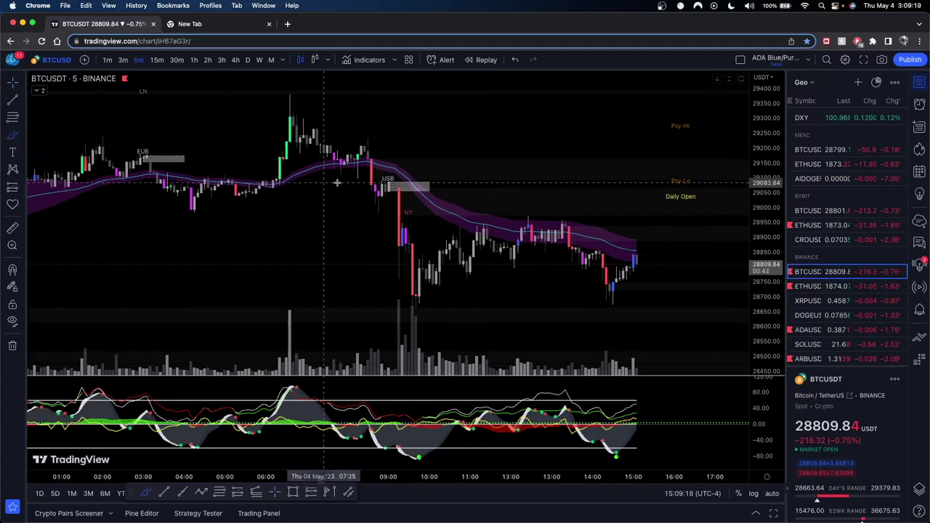
pyautogui.moveTo(367, 150)
pyautogui.mouseDown()
pyautogui.moveTo(379, 197)
pyautogui.moveTo(405, 184)
pyautogui.moveTo(396, 290)
pyautogui.moveTo(440, 234)
pyautogui.mouseUp()
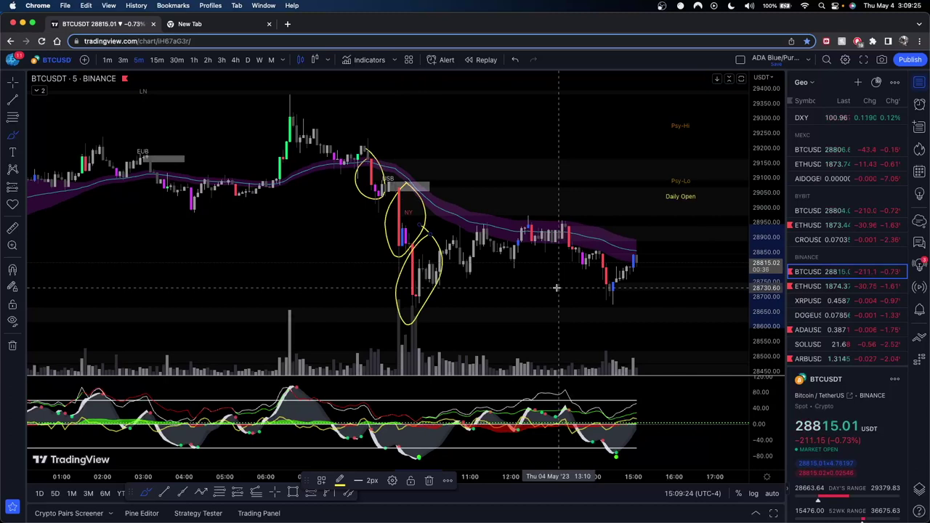
pyautogui.press('super+z')
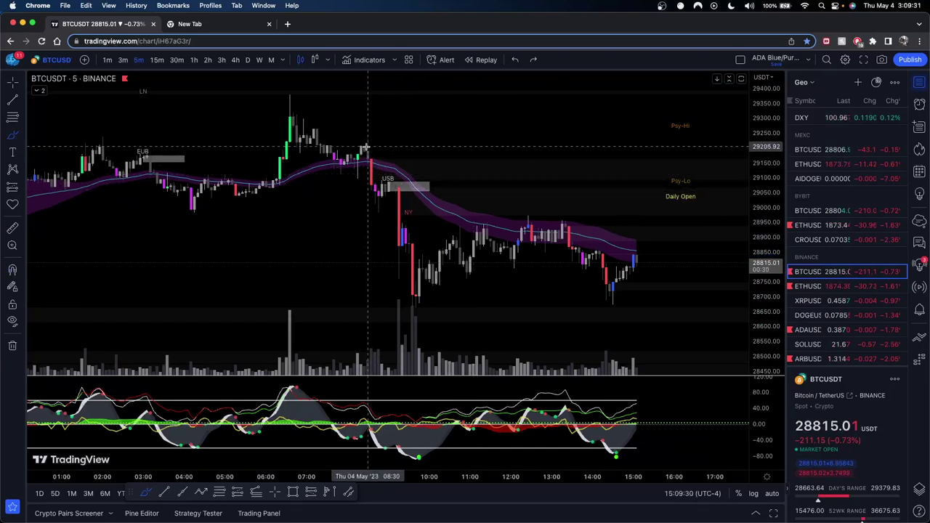
# Step: Mark the first candles of the 4 May drop through the 50 EMA again with the Brush, and undo the strokes
pyautogui.moveTo(368, 151); pyautogui.dragTo(371, 184)
pyautogui.moveTo(364, 179)
pyautogui.mouseDown()
pyautogui.moveTo(385, 190)
pyautogui.moveTo(385, 244)
pyautogui.moveTo(411, 251)
pyautogui.moveTo(405, 239)
pyautogui.mouseUp()
pyautogui.press('super+z')
pyautogui.press('super+z')
pyautogui.press('super+z')
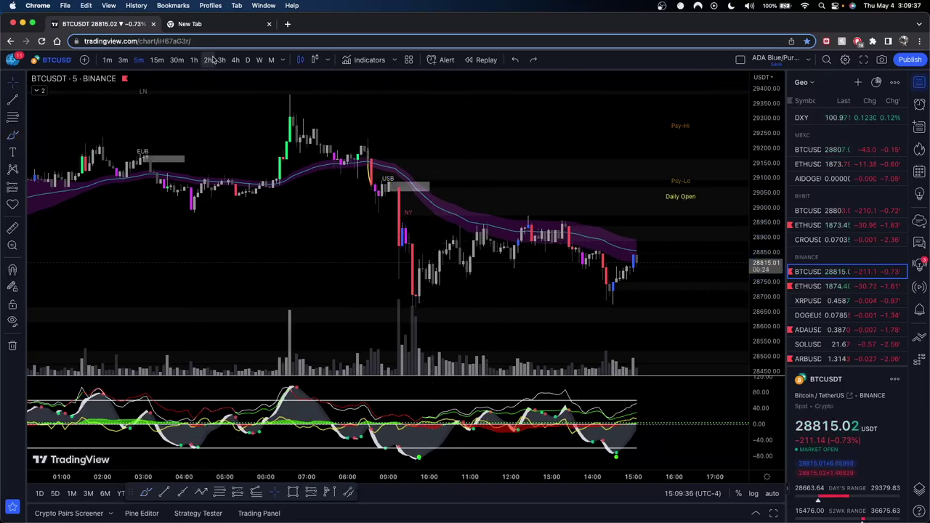
# Step: Switch to the 4-hour timeframe and delete the Brush circles around the 25 and 26 April rally
pyautogui.click(236, 60)
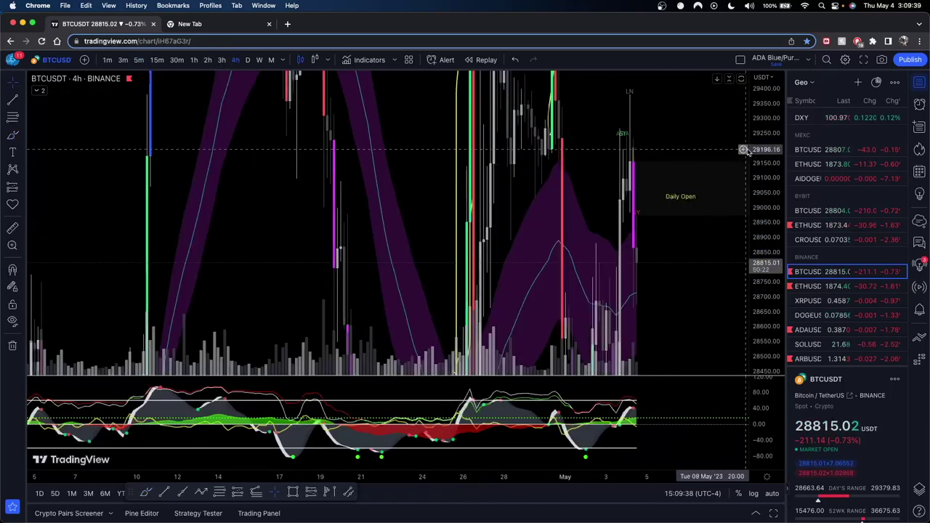
pyautogui.scroll(5, 748, 346)
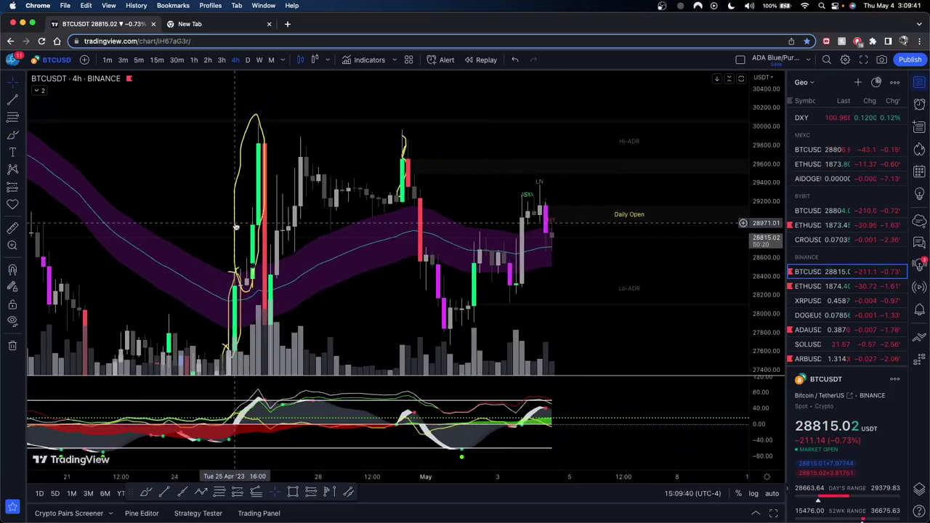
pyautogui.click(230, 303)
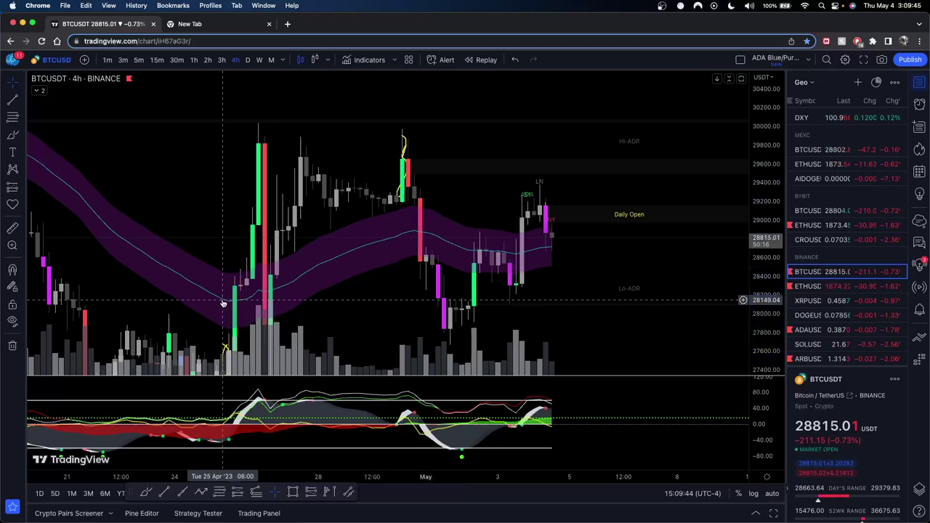
pyautogui.moveTo(223, 303); pyautogui.dragTo(251, 281)
pyautogui.press('Delete')
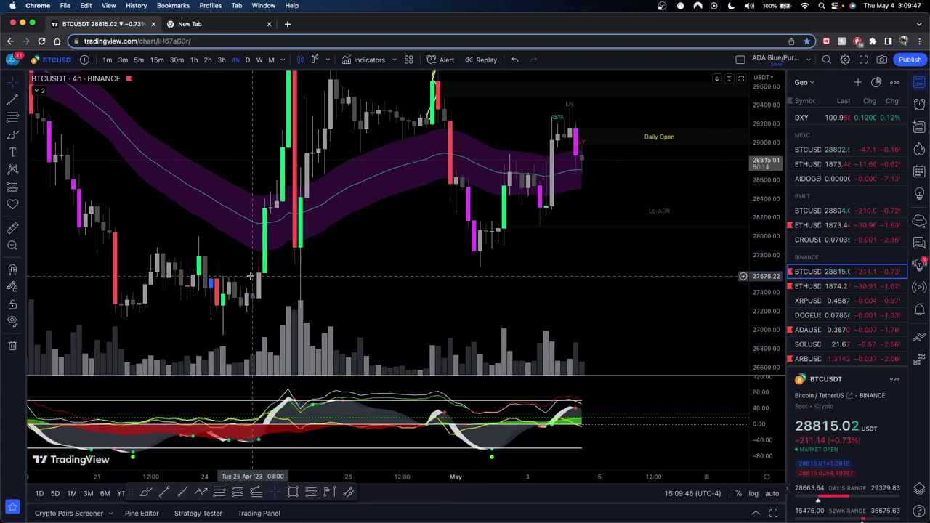
pyautogui.moveTo(761, 152); pyautogui.dragTo(763, 228)
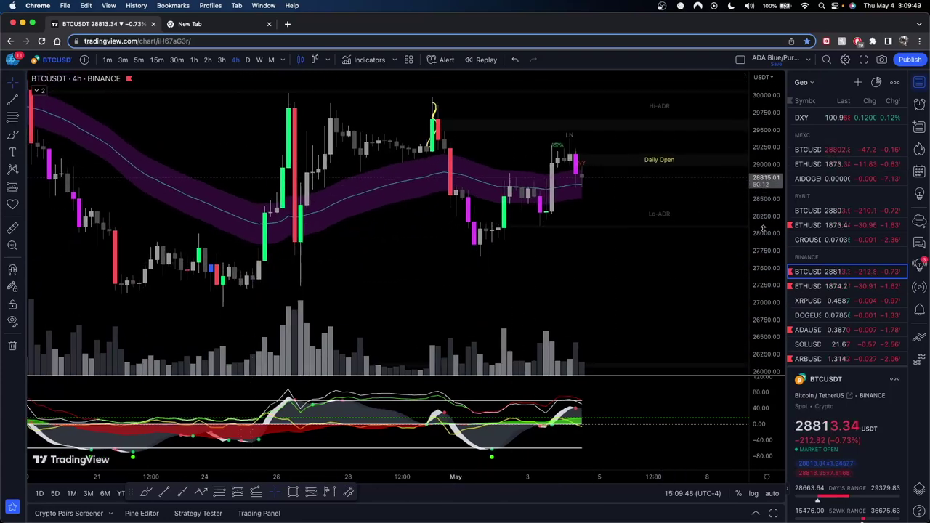
# Step: Return the BTCUSDT chart to the 1-hour timeframe
pyautogui.click(194, 60)
pyautogui.scroll(-3, 503, 223)
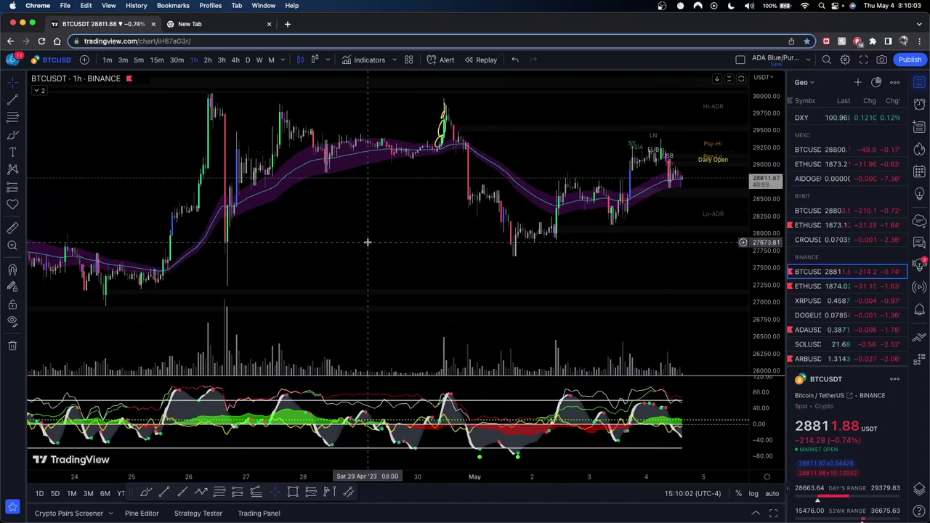
pyautogui.scroll(5, 397, 252)
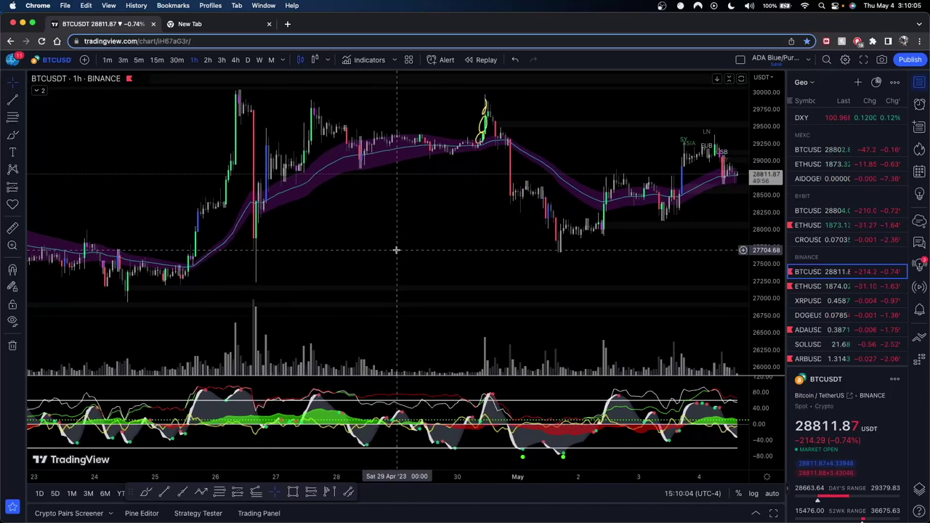
# Step: Examine the 19 to 25 April decline below the 50 EMA cloud on the 1-hour chart
pyautogui.moveTo(327, 240); pyautogui.dragTo(624, 216)
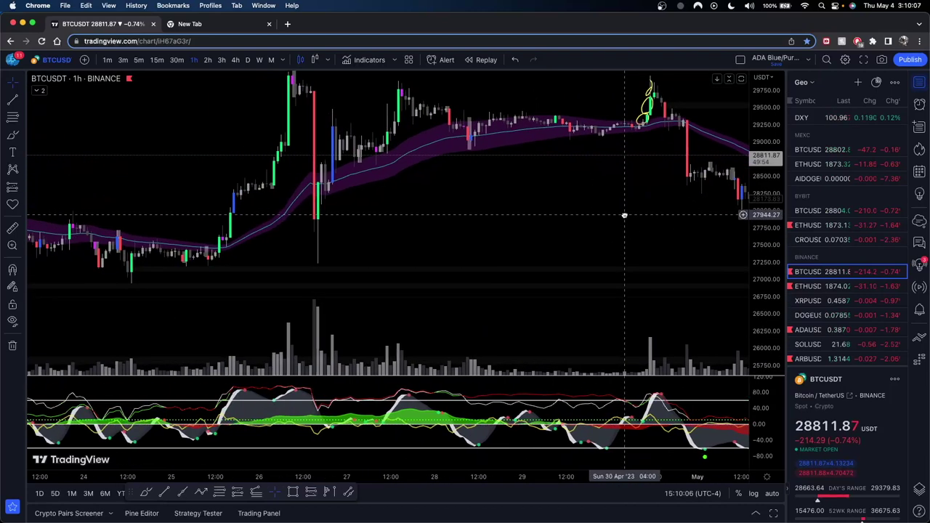
pyautogui.moveTo(439, 216); pyautogui.dragTo(601, 235)
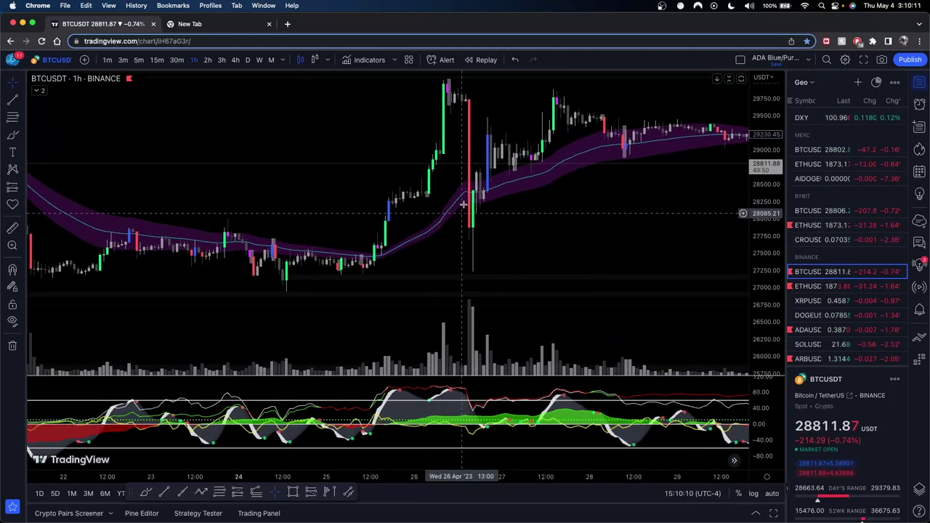
pyautogui.moveTo(290, 182); pyautogui.dragTo(457, 182)
pyautogui.moveTo(295, 182); pyautogui.dragTo(425, 181)
pyautogui.moveTo(766, 307); pyautogui.dragTo(765, 226)
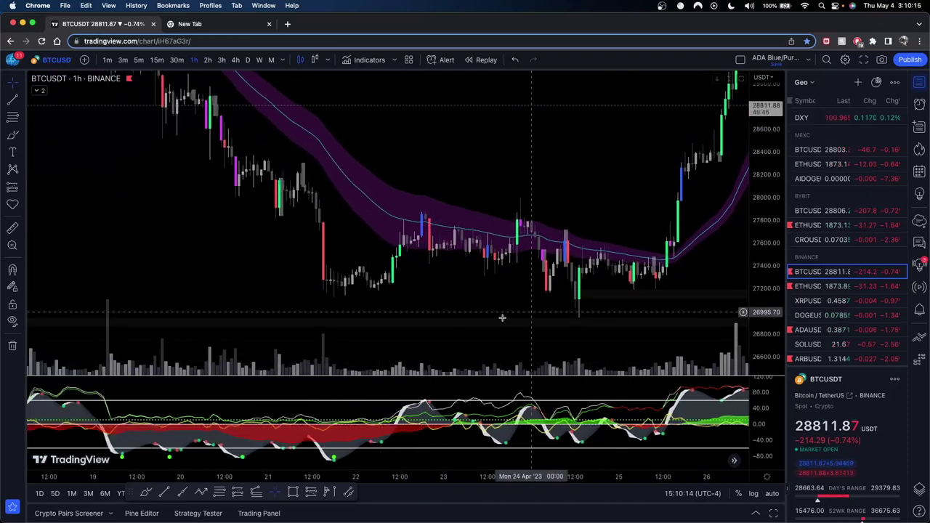
pyautogui.moveTo(454, 304); pyautogui.dragTo(510, 284)
pyautogui.scroll(1, 456, 203)
pyautogui.scroll(1, 457, 203)
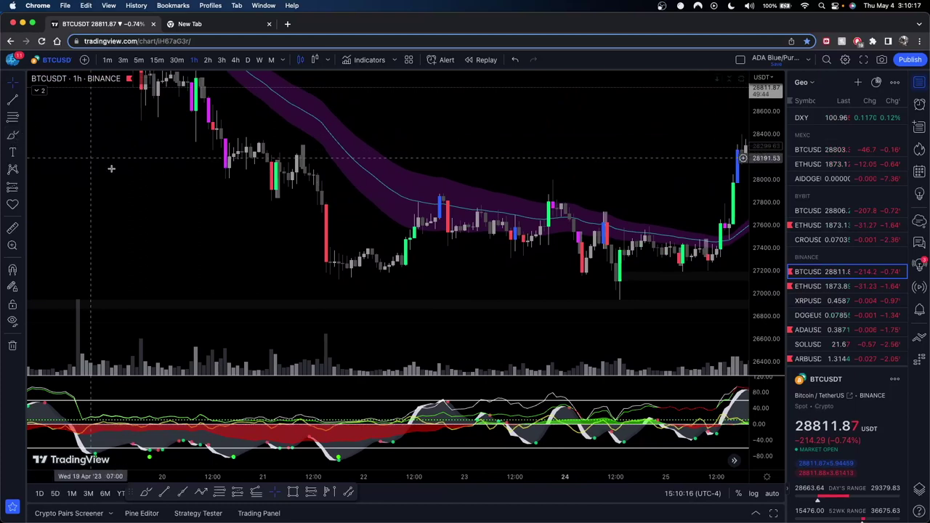
pyautogui.moveTo(156, 213); pyautogui.dragTo(194, 274)
pyautogui.scroll(-2, 462, 197)
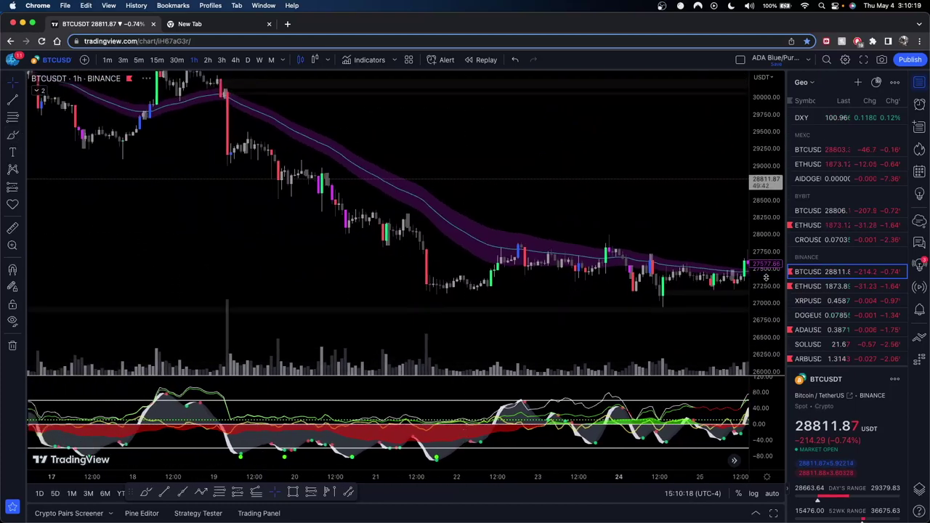
pyautogui.hscroll(-4, 349, 174)
# Step: Mark the start of the 19 April drop at the 50 EMA cloud with the Brush, and undo the stroke
pyautogui.hotkey('alt', 't')
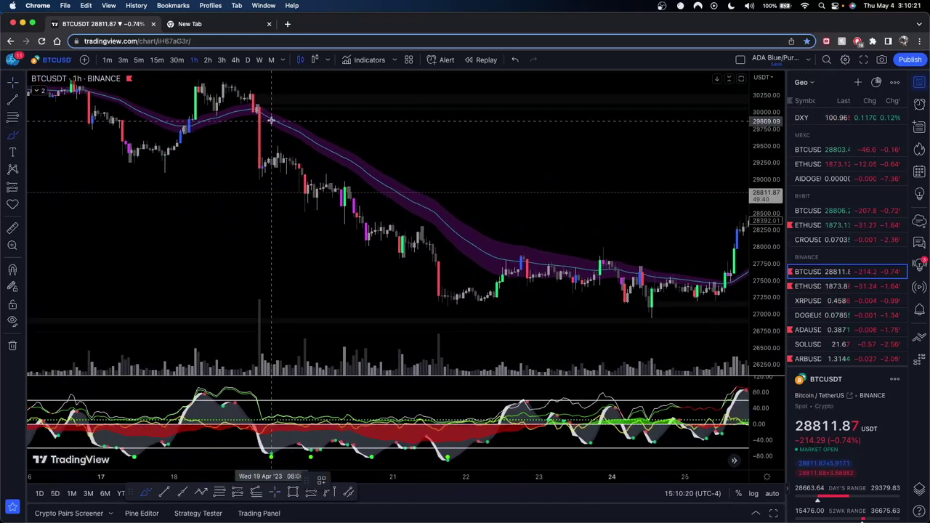
pyautogui.moveTo(266, 103)
pyautogui.mouseDown()
pyautogui.moveTo(242, 118)
pyautogui.moveTo(282, 146)
pyautogui.moveTo(259, 91)
pyautogui.mouseUp()
pyautogui.hotkey('ctrl', 'z')
# Step: Measure the 19 April drop from the 50 EMA cloud down to its low, and clear the measurement
pyautogui.keyDown('shift'); pyautogui.click(270, 107); pyautogui.keyUp('shift')
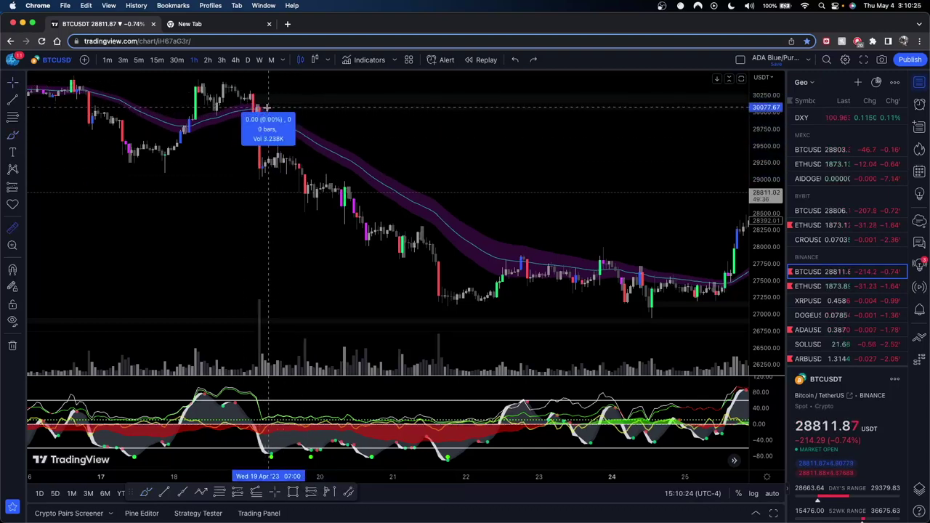
pyautogui.click(268, 176)
pyautogui.click(332, 141)
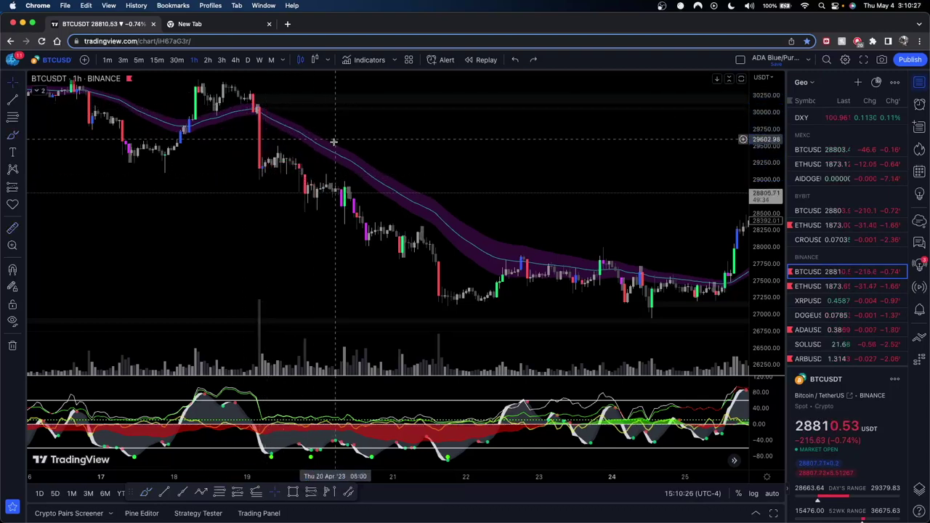
# Step: Measure the red candle drop of 21 April below the 50 EMA cloud on the 1-hour chart
pyautogui.moveTo(310, 232); pyautogui.dragTo(297, 219)
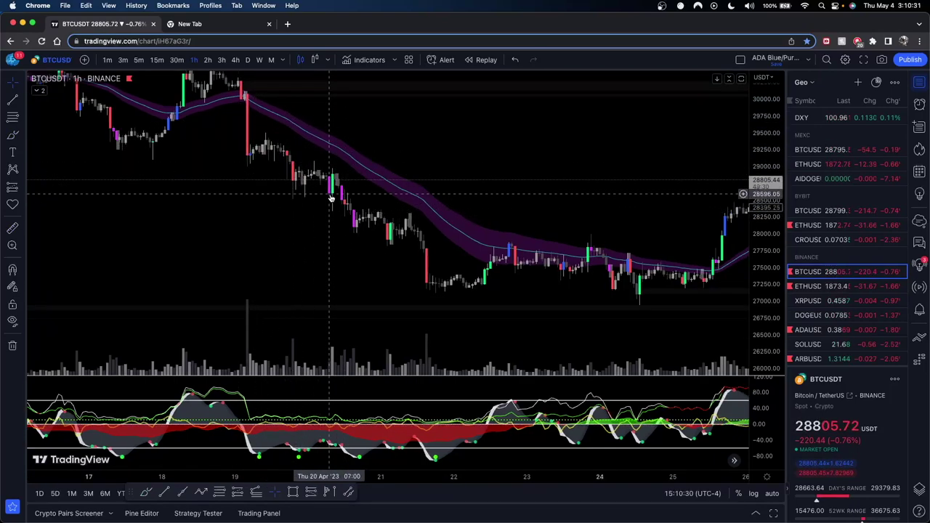
pyautogui.moveTo(409, 234); pyautogui.dragTo(337, 215)
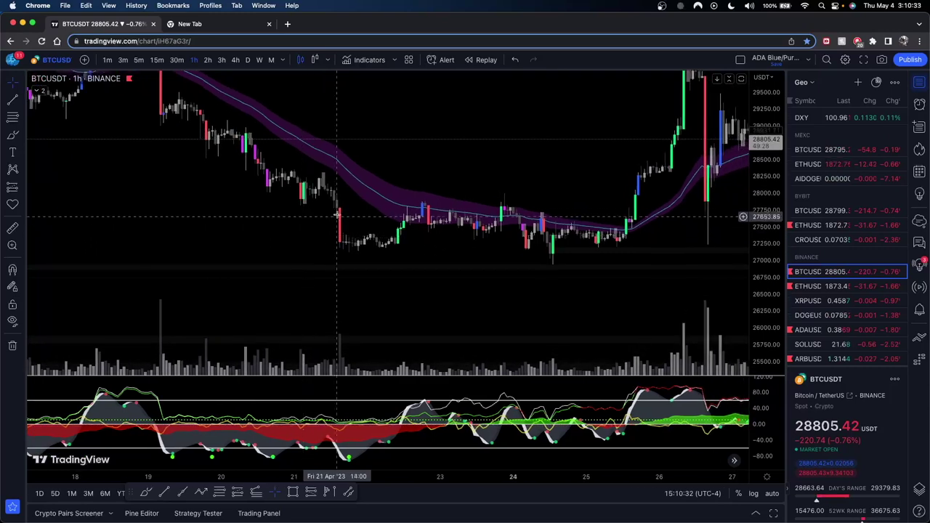
pyautogui.keyDown('shift'); pyautogui.click(344, 208); pyautogui.keyUp('shift')
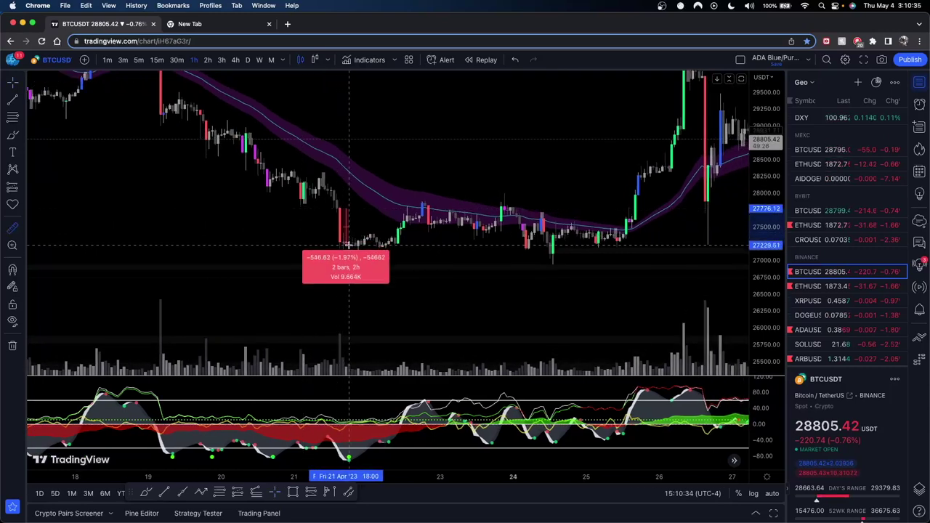
pyautogui.click(350, 240)
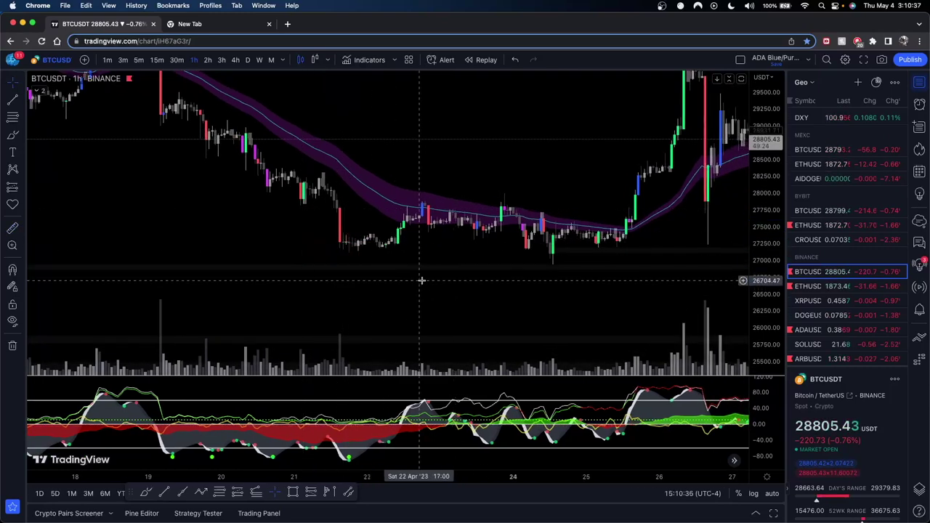
# Step: Circle the green candles of 22 April rising into the 50 EMA cloud with the Brush, and undo the strokes
pyautogui.moveTo(759, 298); pyautogui.dragTo(760, 241)
pyautogui.scroll(3, 467, 289)
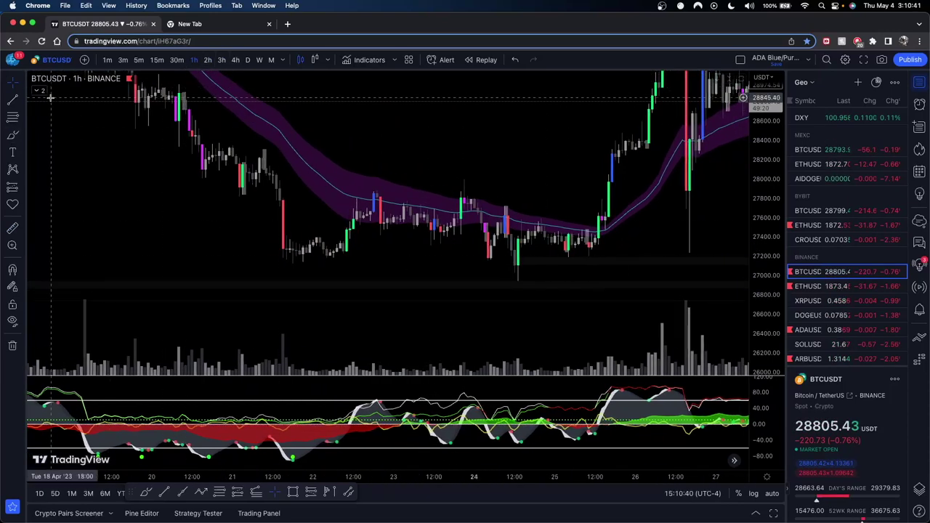
pyautogui.click(12, 134)
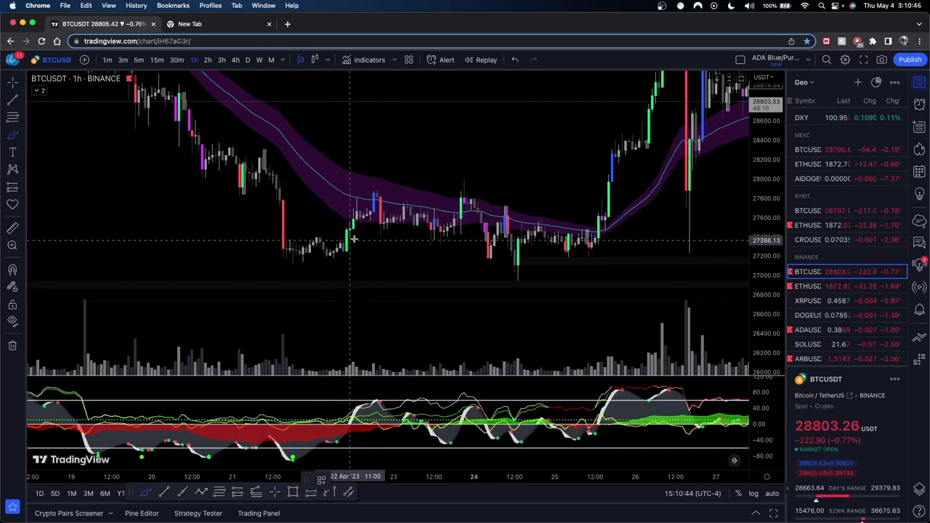
pyautogui.moveTo(346, 227); pyautogui.dragTo(350, 252)
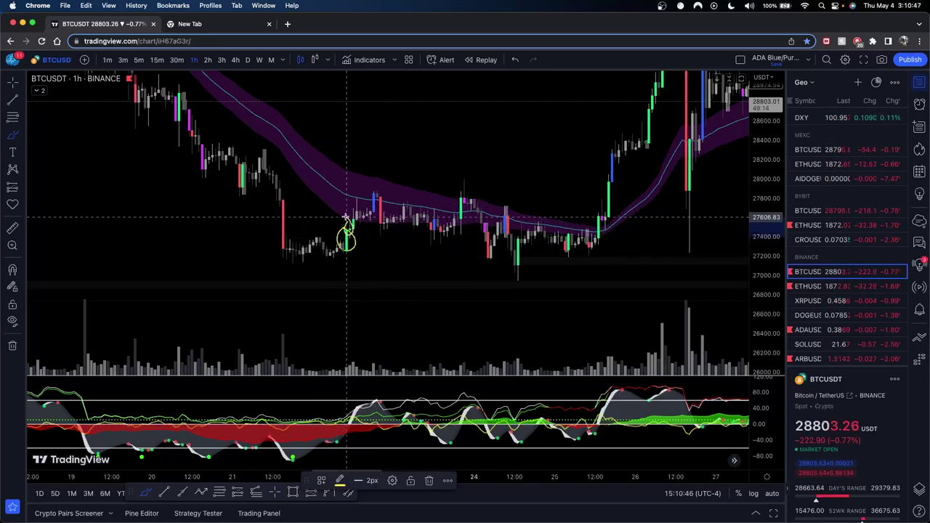
pyautogui.moveTo(346, 217); pyautogui.dragTo(347, 240)
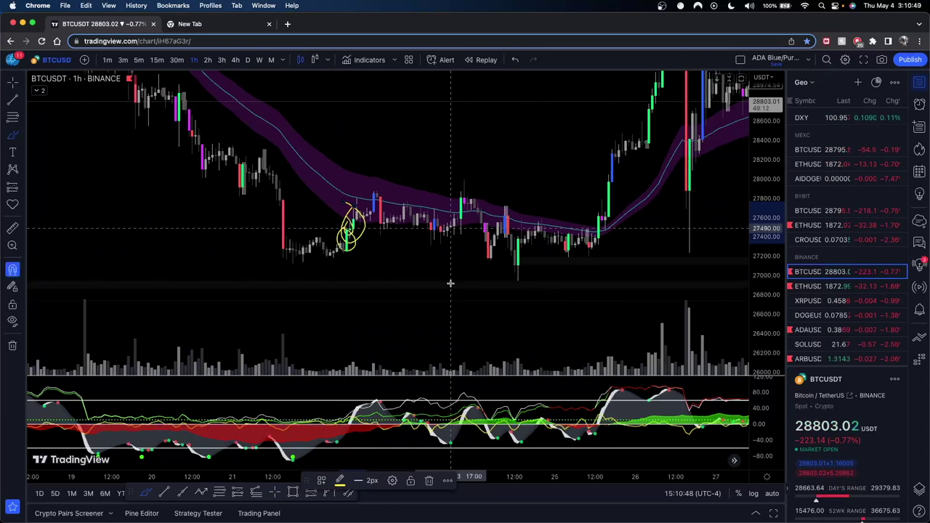
pyautogui.press('super+z')
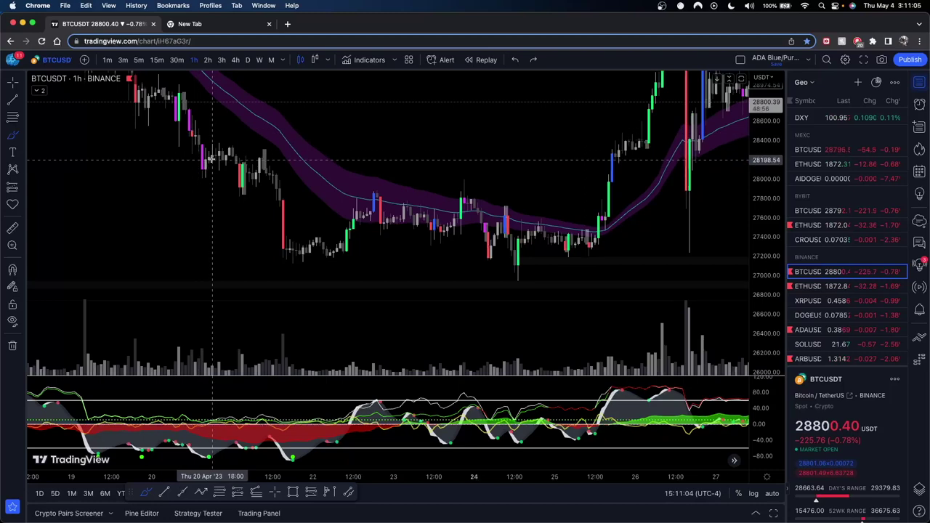
# Step: Circle the red candle of 21 April with the Brush, look back at the 19 April drop, and undo the circle
pyautogui.press('super+y')
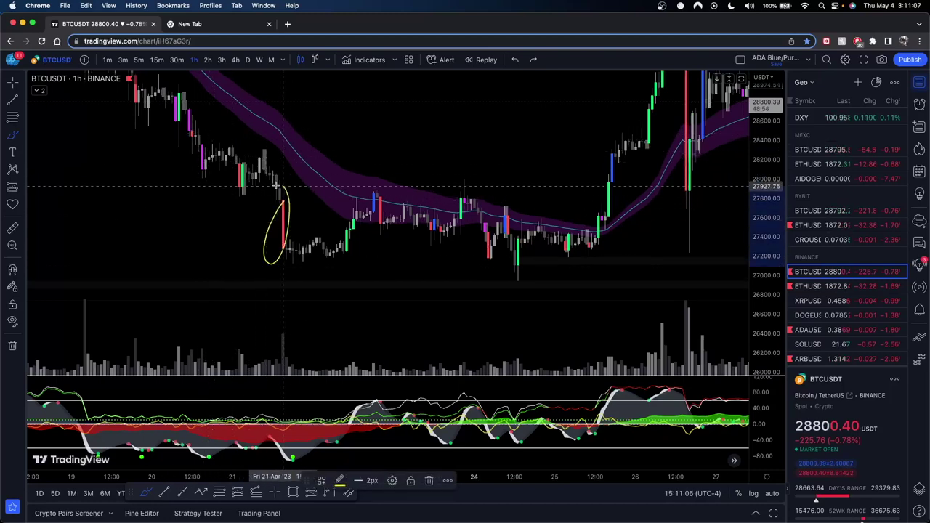
pyautogui.hscroll(-5, 237, 160)
pyautogui.moveTo(218, 152); pyautogui.dragTo(216, 226)
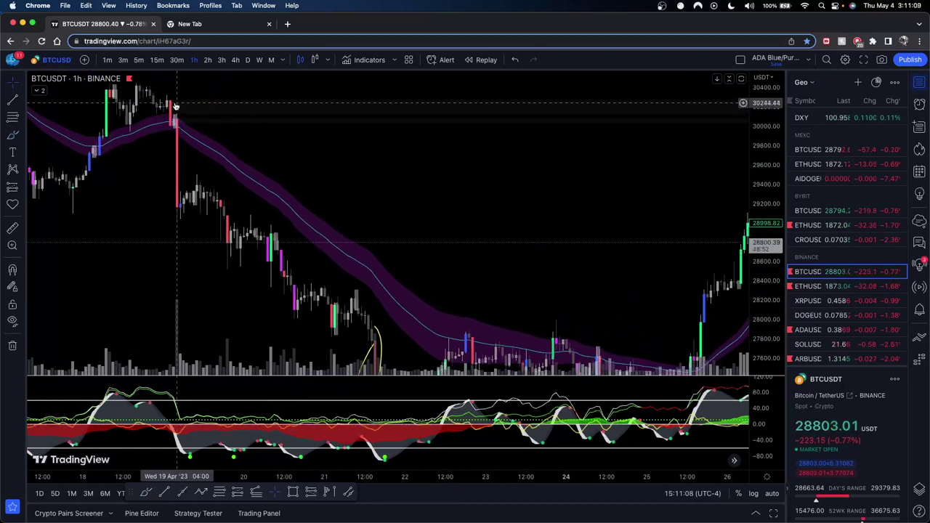
pyautogui.press('super+z')
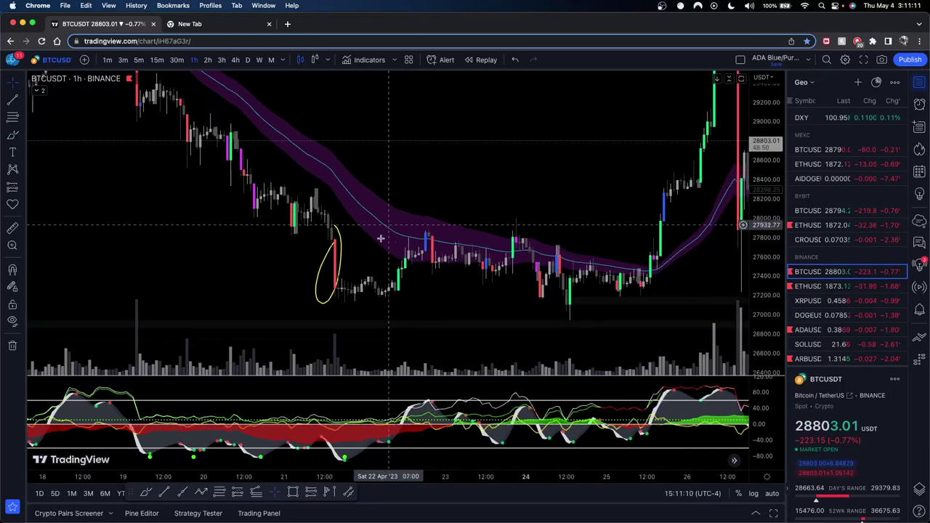
pyautogui.press('super+y')
pyautogui.press('super+z')
pyautogui.press('super+z')
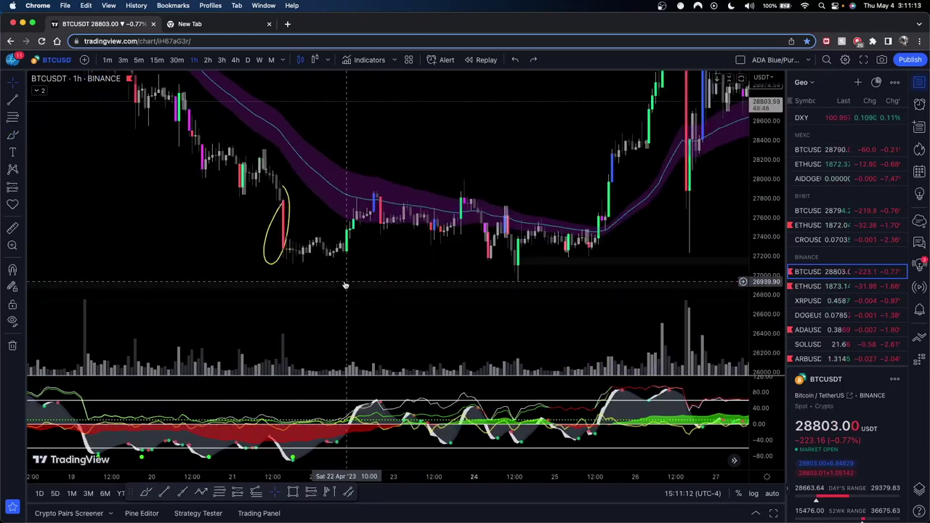
pyautogui.press('super+z')
pyautogui.press('super+y')
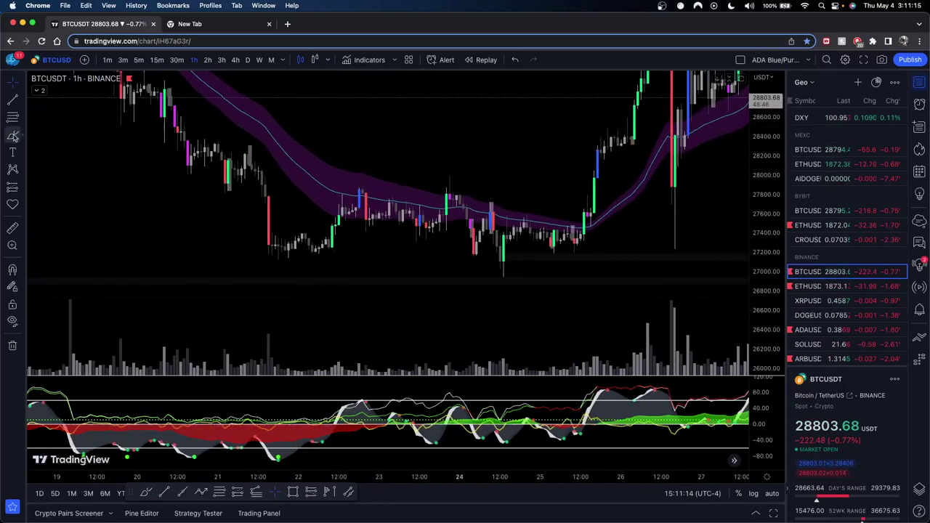
# Step: Trace the 22 April rise into the cloud and the preceding decline with the Brush, undoing each stroke
pyautogui.moveTo(303, 254); pyautogui.dragTo(366, 202)
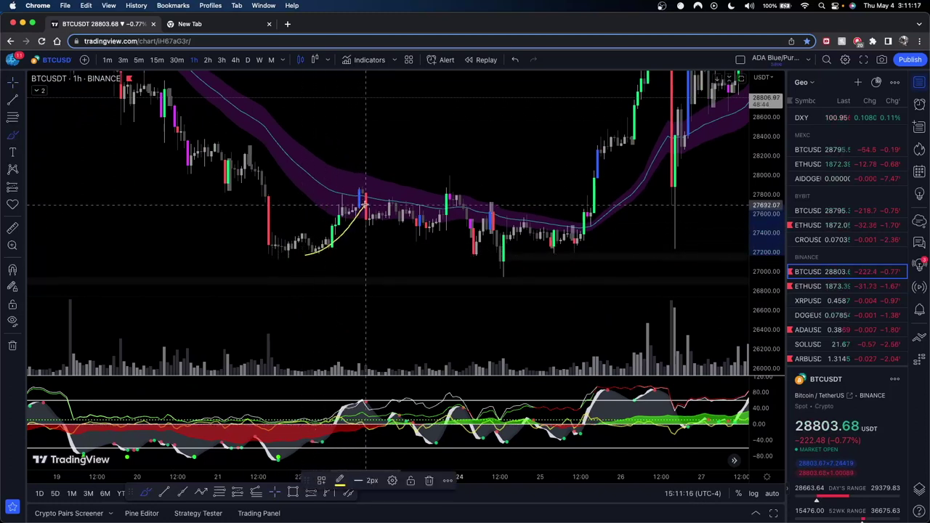
pyautogui.press('super+z')
pyautogui.moveTo(195, 80)
pyautogui.mouseDown()
pyautogui.moveTo(221, 160)
pyautogui.moveTo(285, 266)
pyautogui.mouseUp()
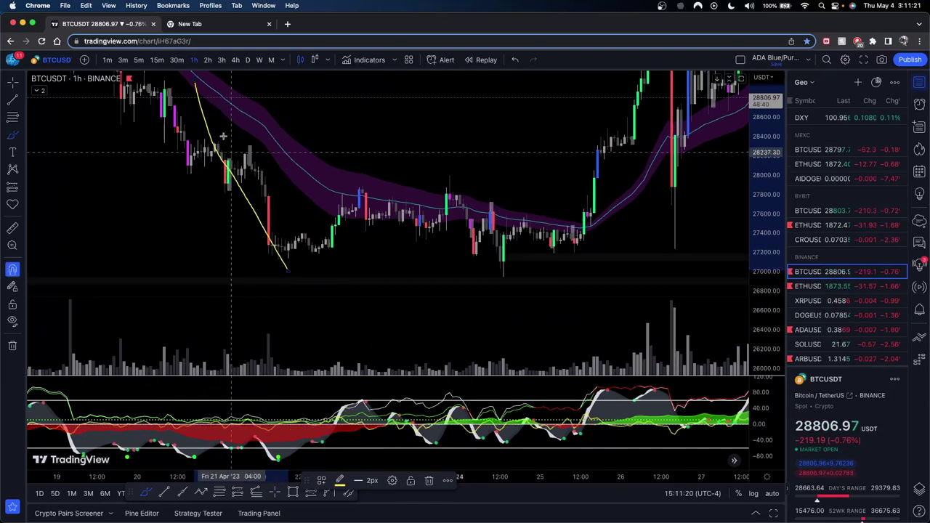
pyautogui.press('super+z')
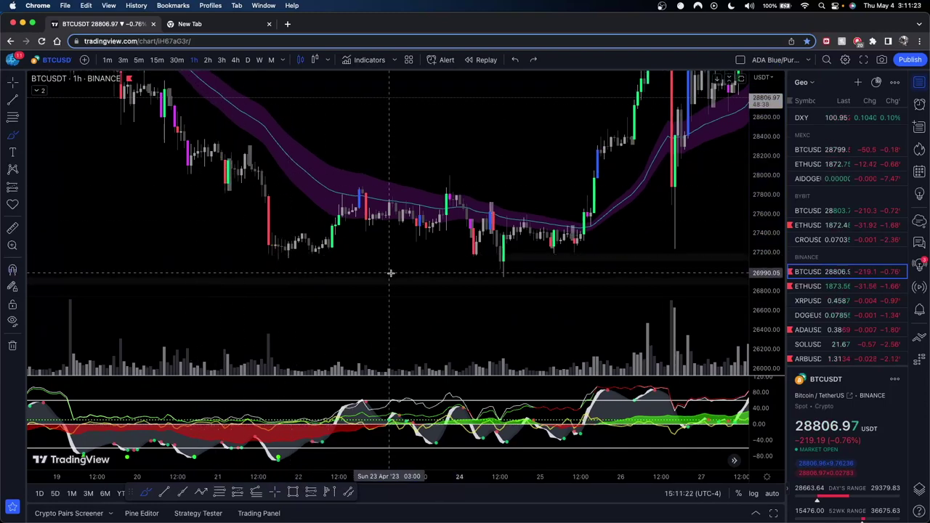
# Step: Trace the 22 April climb to the 50 EMA and the pullback from it with the Brush, and undo the stroke
pyautogui.moveTo(407, 263)
pyautogui.mouseDown()
pyautogui.moveTo(311, 264)
pyautogui.moveTo(272, 252)
pyautogui.mouseUp()
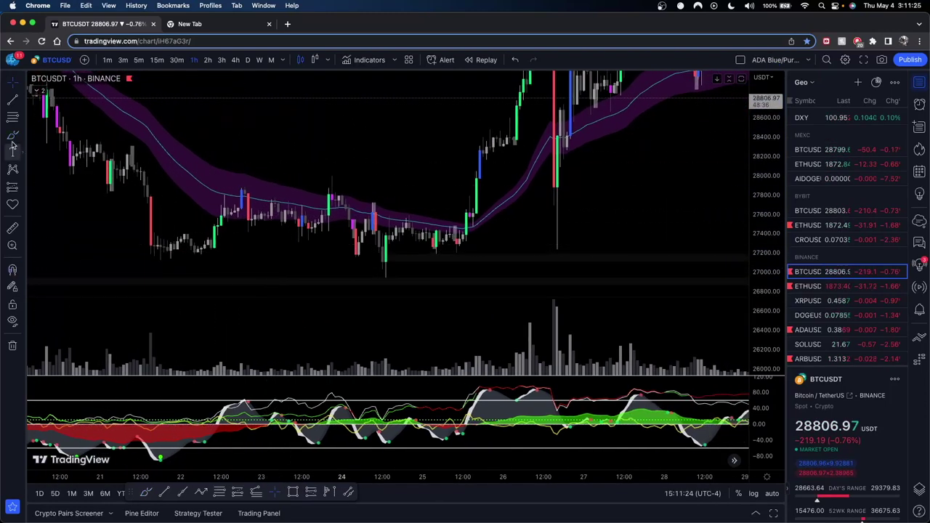
pyautogui.click(13, 135)
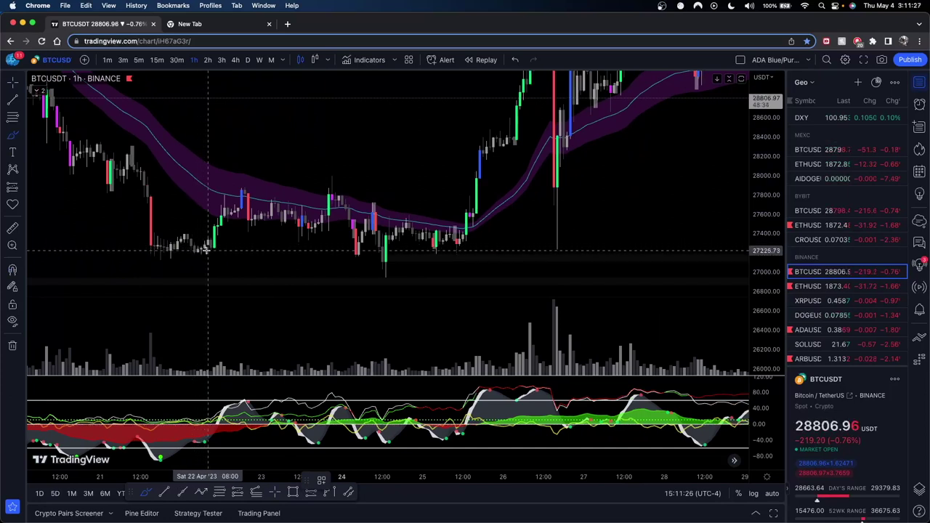
pyautogui.moveTo(207, 249); pyautogui.dragTo(244, 195)
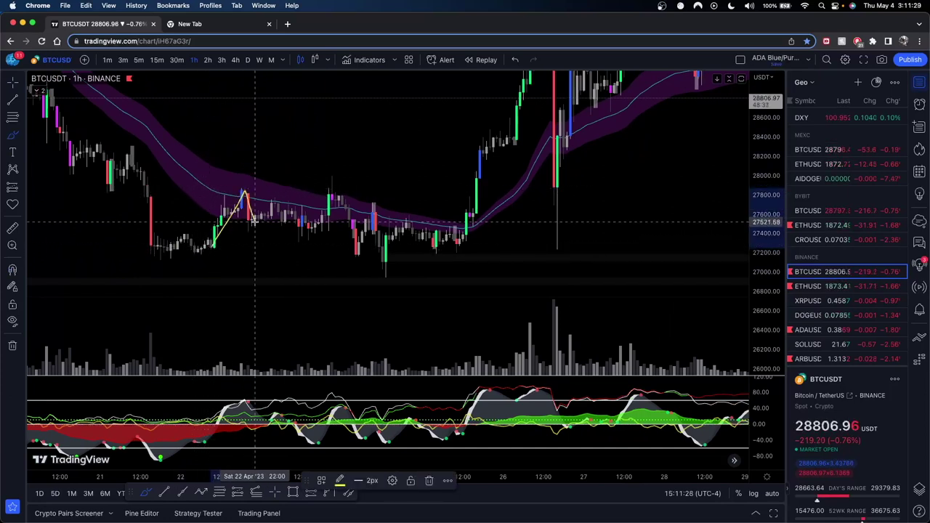
pyautogui.press('super+z')
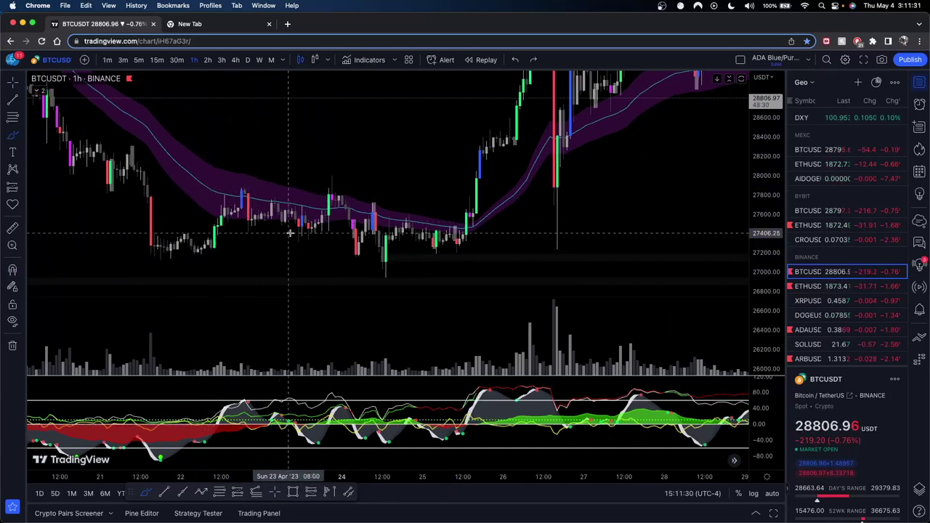
# Step: Trace the 23 and 24 April swings around the 50 EMA cloud with the Brush, and undo the strokes
pyautogui.moveTo(303, 232)
pyautogui.mouseDown()
pyautogui.moveTo(332, 182)
pyautogui.moveTo(372, 269)
pyautogui.moveTo(364, 232)
pyautogui.moveTo(385, 191)
pyautogui.mouseUp()
pyautogui.press('super+z')
pyautogui.moveTo(384, 192); pyautogui.dragTo(386, 270)
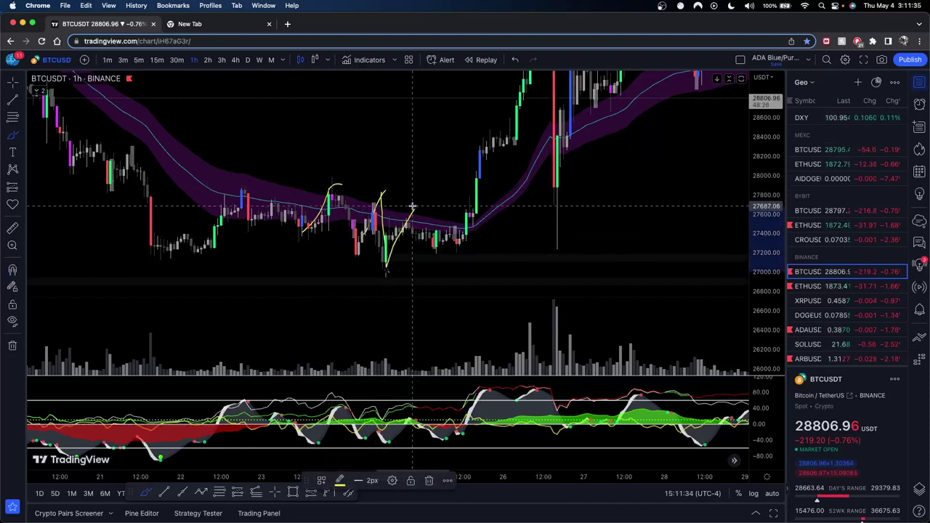
pyautogui.press('super+z')
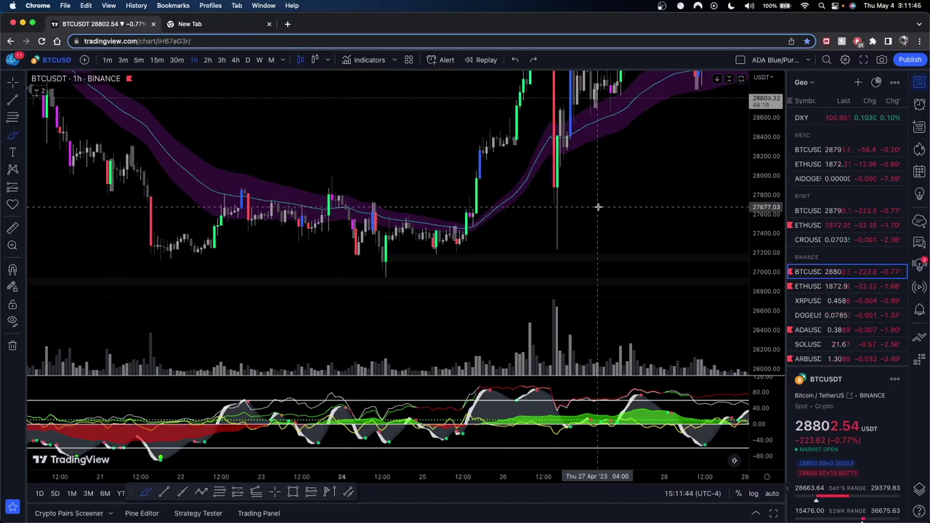
# Step: Measure the sideways stretch below the cloud from 22 April 13:00 to 25 April 13:00, and clear the measurement
pyautogui.press('Escape')
pyautogui.moveTo(487, 241); pyautogui.dragTo(220, 246)
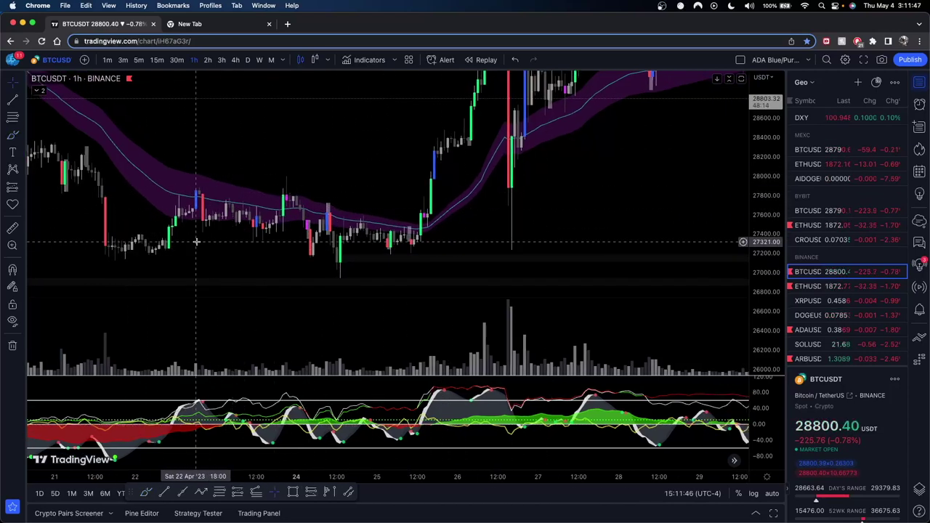
pyautogui.keyDown('shift'); pyautogui.click(178, 239); pyautogui.keyUp('shift')
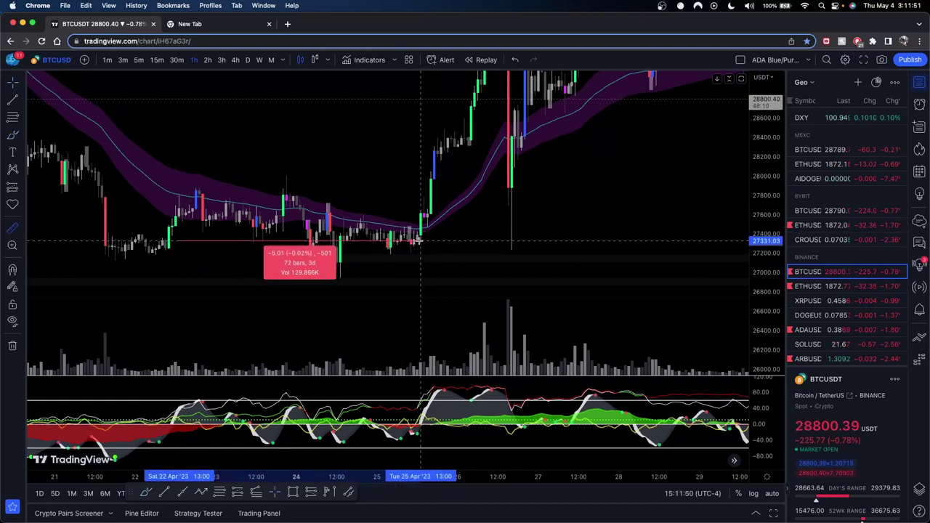
pyautogui.click(421, 241)
pyautogui.click(435, 240)
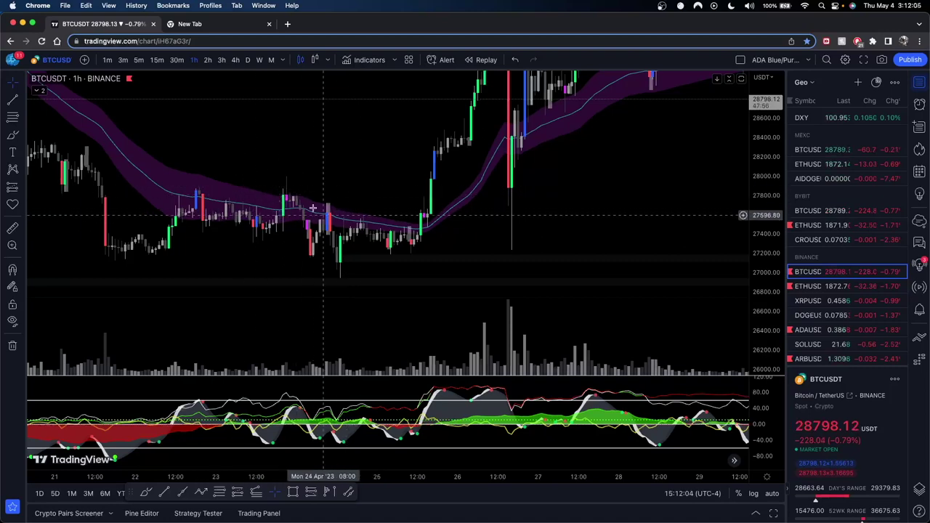
# Step: Trace the 21 April drop and the 22 April bounce to the 50 EMA with the Brush, and undo both strokes
pyautogui.moveTo(342, 172); pyautogui.dragTo(369, 179)
pyautogui.hscroll(-3, 623, 224)
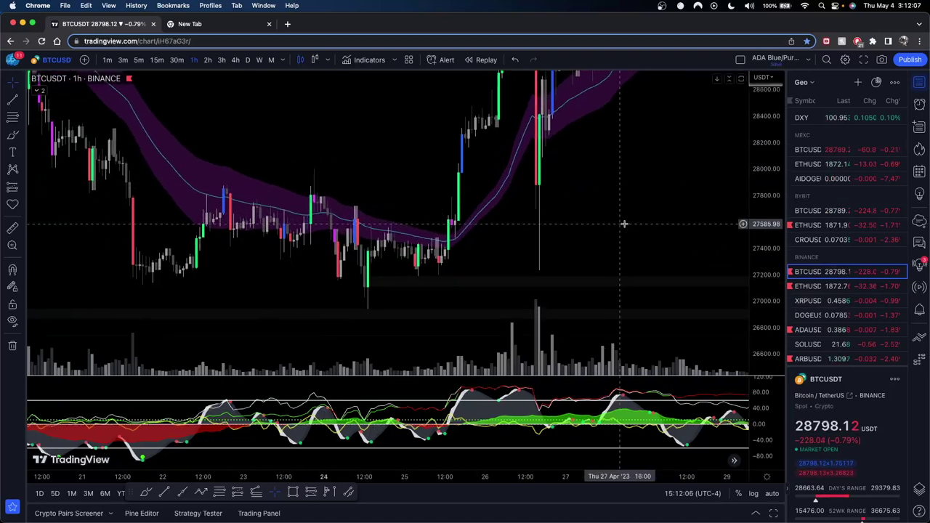
pyautogui.scroll(2, 369, 175)
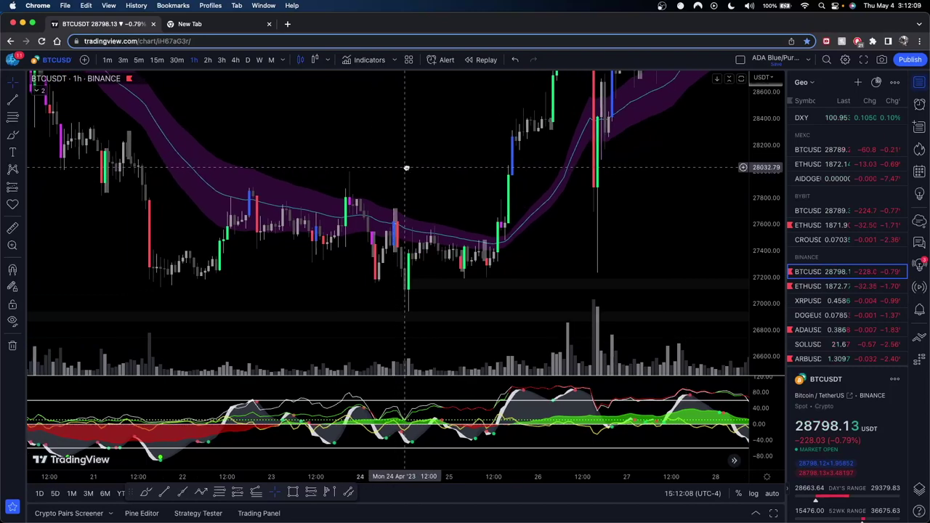
pyautogui.click(13, 136)
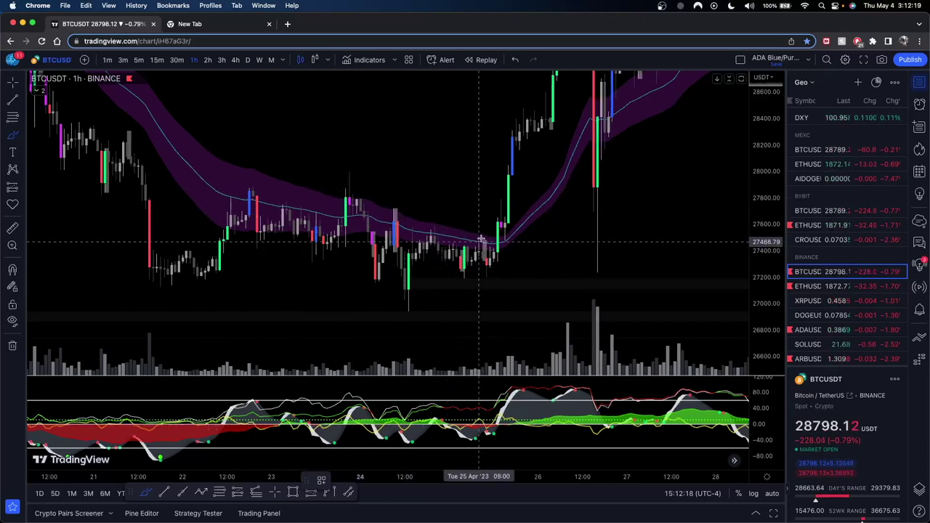
pyautogui.scroll(-4, 523, 252)
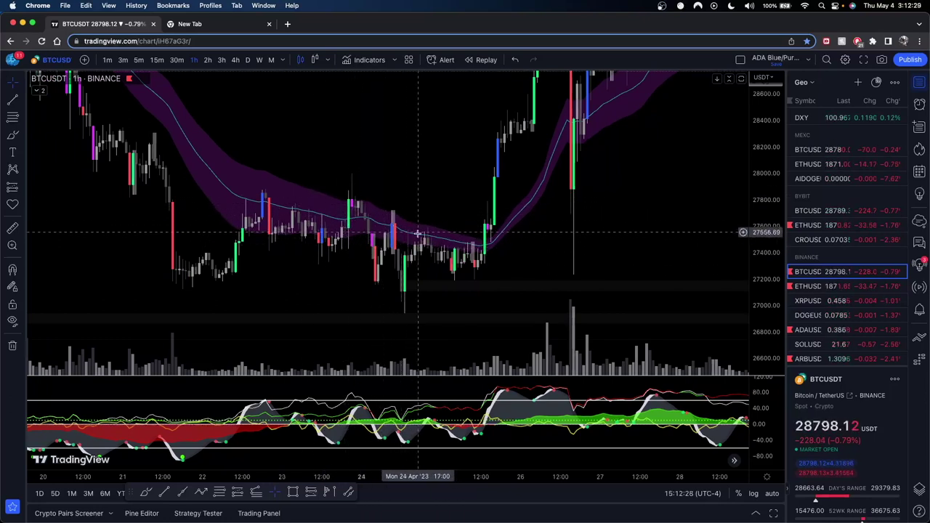
pyautogui.moveTo(525, 250); pyautogui.dragTo(495, 255)
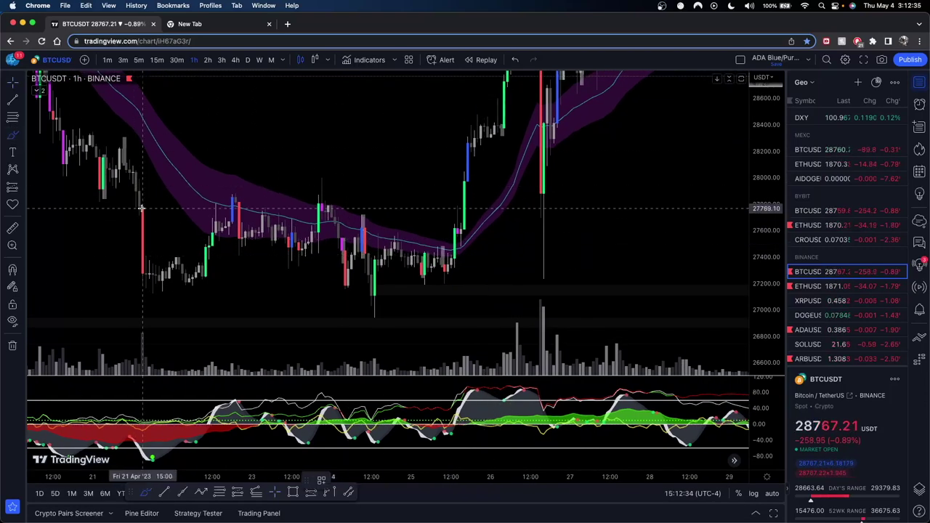
pyautogui.moveTo(141, 208); pyautogui.dragTo(145, 274)
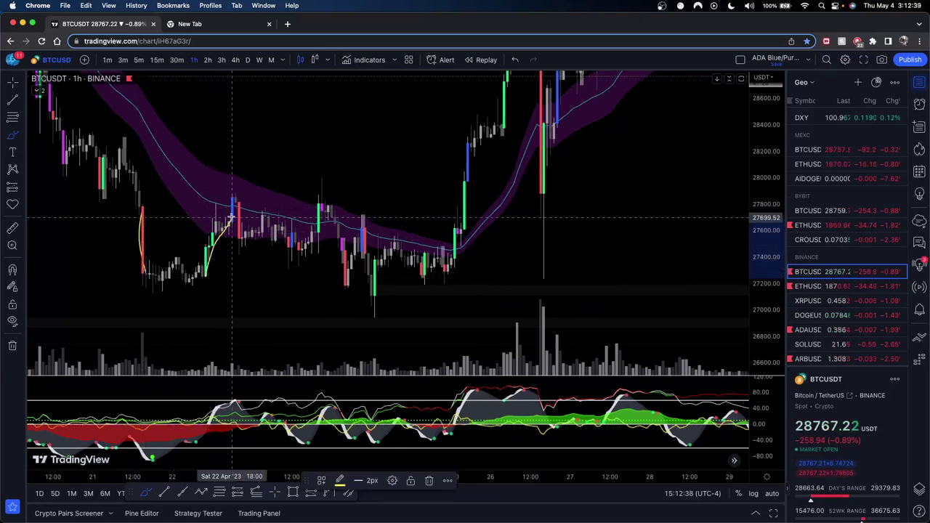
pyautogui.press('super+z')
pyautogui.press('super+z')
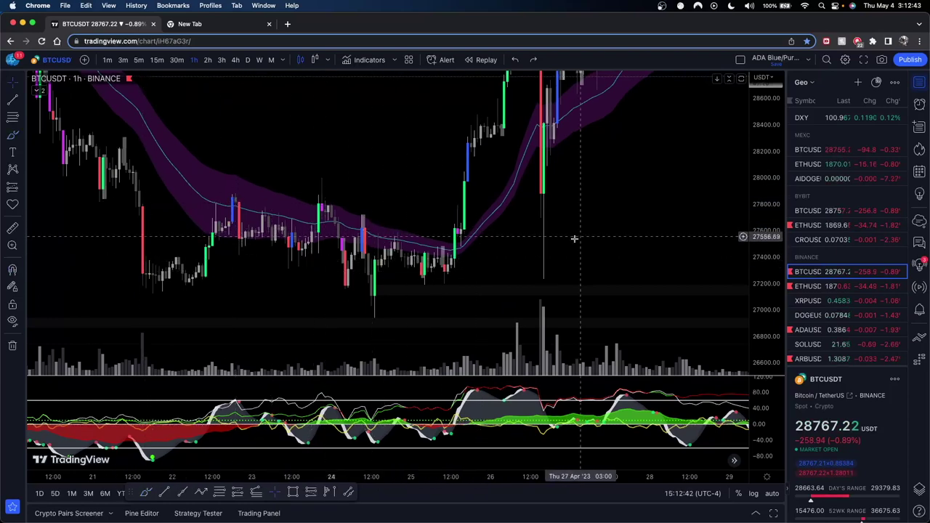
# Step: Trace the 25 April breakout up through the 50 EMA cloud with the Brush, and undo the stroke
pyautogui.moveTo(573, 239); pyautogui.dragTo(492, 268)
pyautogui.moveTo(761, 166); pyautogui.dragTo(762, 228)
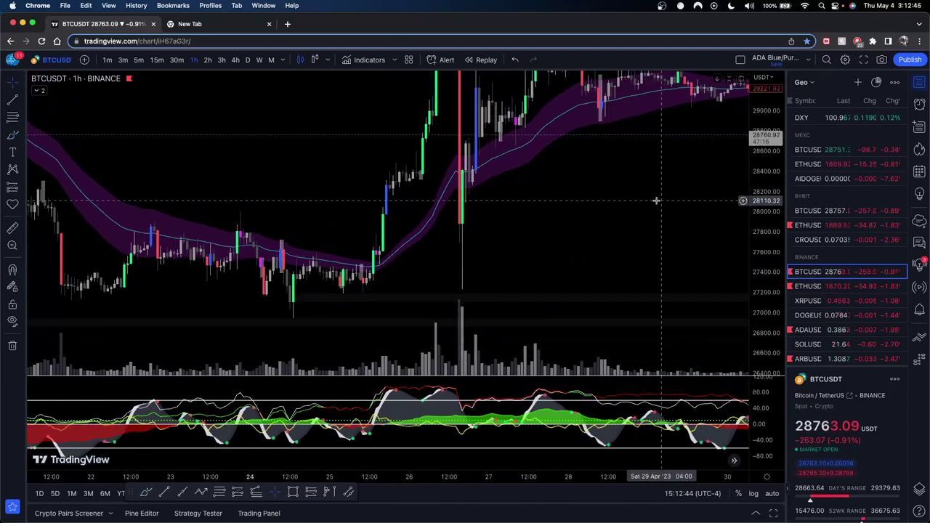
pyautogui.moveTo(656, 201); pyautogui.dragTo(593, 215)
pyautogui.click(12, 135)
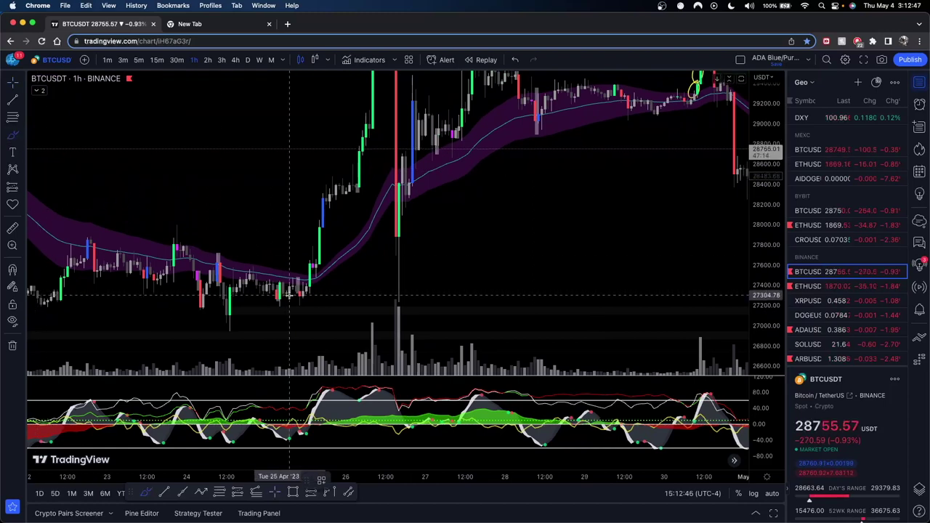
pyautogui.moveTo(290, 294); pyautogui.dragTo(336, 167)
pyautogui.press('super+z')
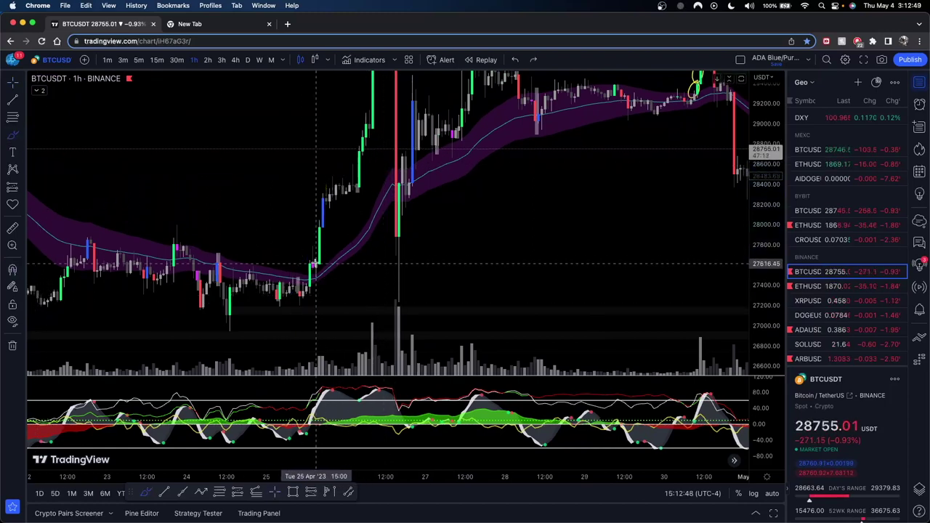
# Step: Circle the 25 April cross above the 50 EMA and trace the 24 April bounce with the Brush, undoing both marks
pyautogui.moveTo(315, 264); pyautogui.dragTo(311, 259)
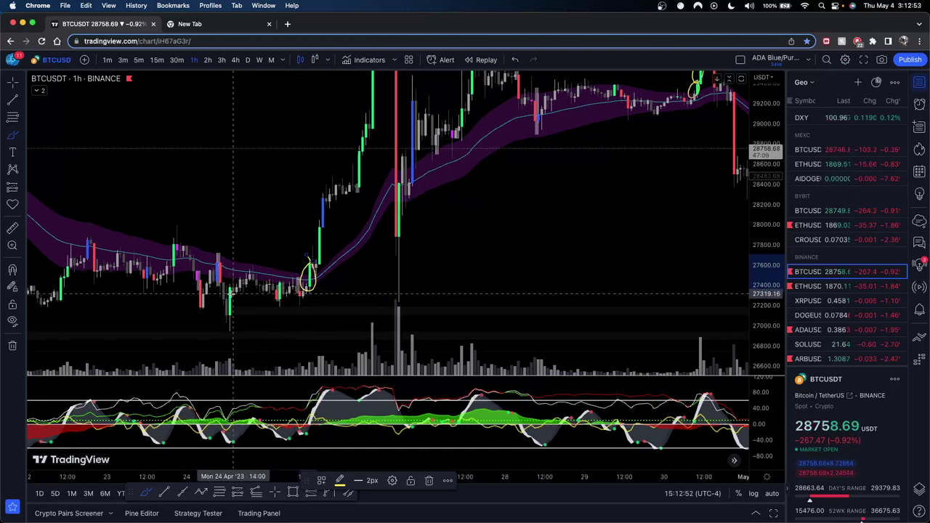
pyautogui.moveTo(228, 327); pyautogui.dragTo(244, 289)
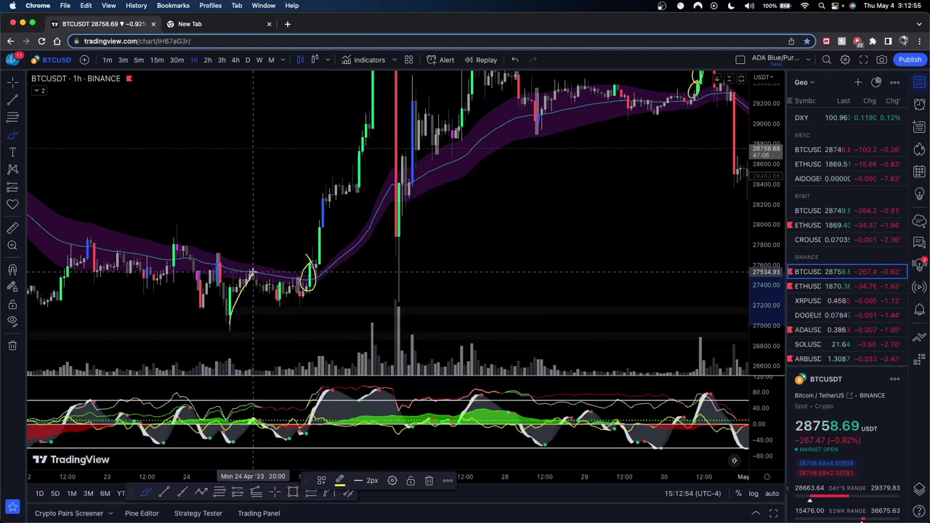
pyautogui.press('super+z')
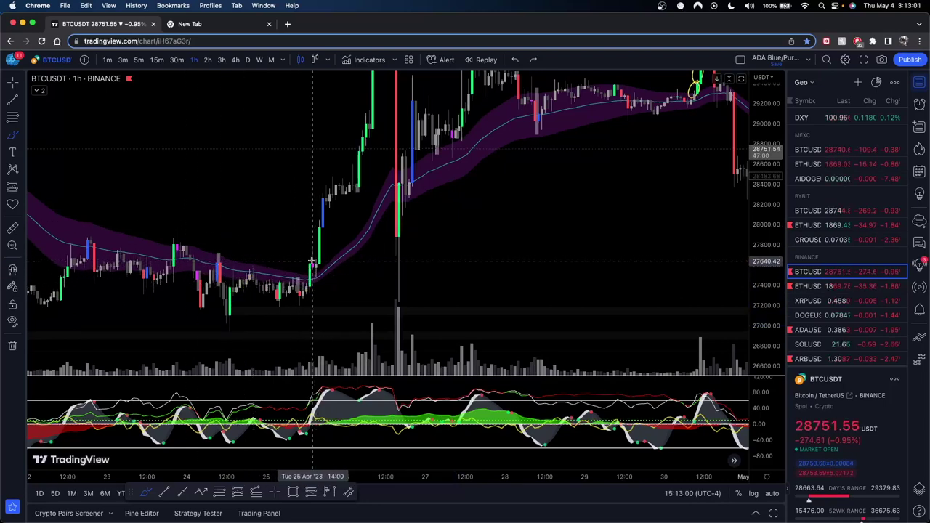
# Step: Trace the 25 April rise just above the 50 EMA cloud with the Brush, and undo the stroke
pyautogui.moveTo(320, 256); pyautogui.dragTo(323, 231)
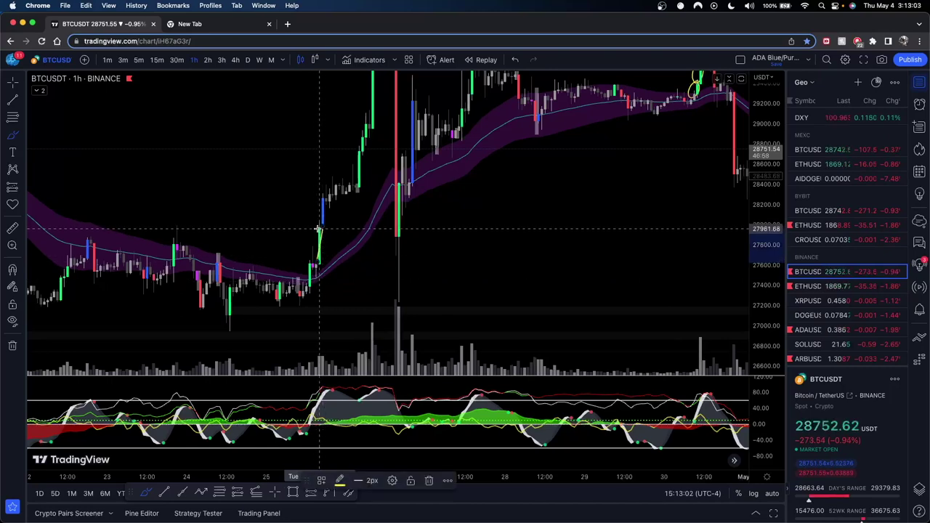
pyautogui.press('super+z')
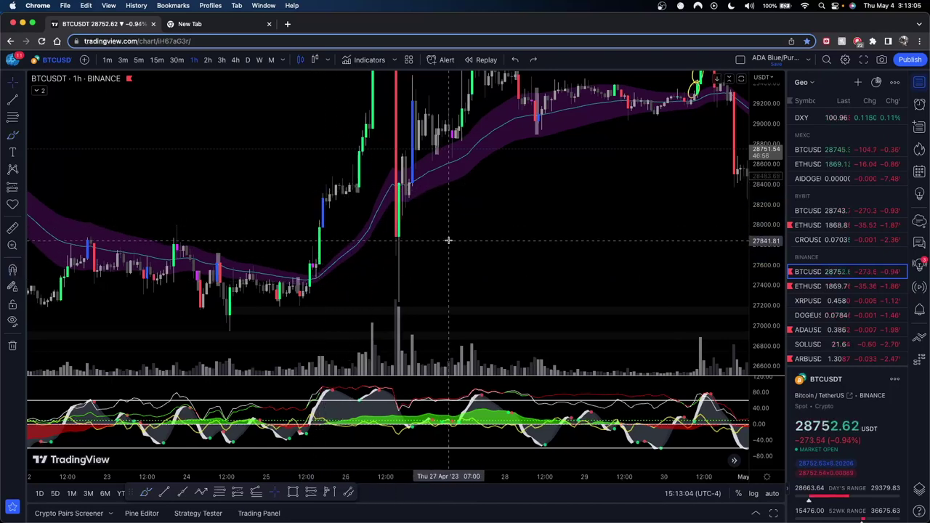
pyautogui.moveTo(765, 208); pyautogui.dragTo(766, 252)
pyautogui.press('Escape')
# Step: Circle the 25 April candles crossing and climbing above the 50 EMA with successive Brush loops
pyautogui.moveTo(616, 255); pyautogui.dragTo(621, 251)
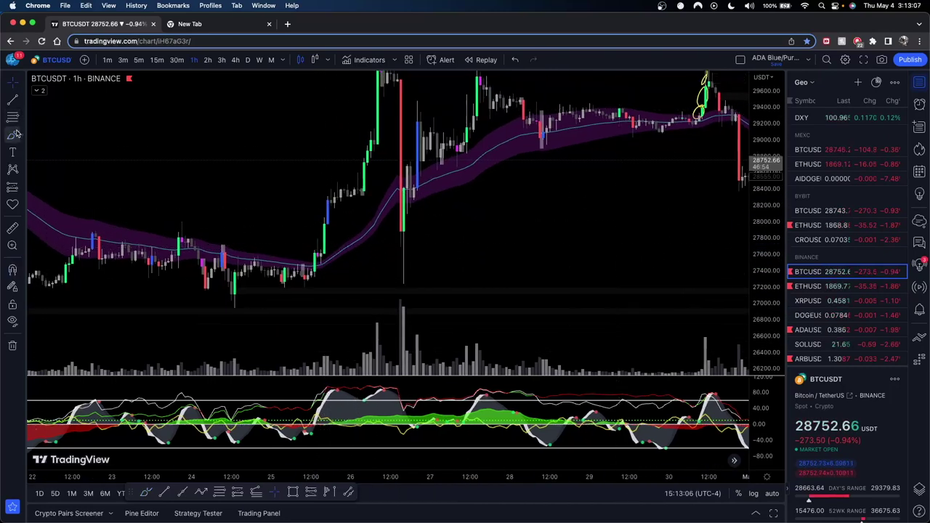
pyautogui.click(13, 135)
pyautogui.moveTo(314, 247); pyautogui.dragTo(321, 268)
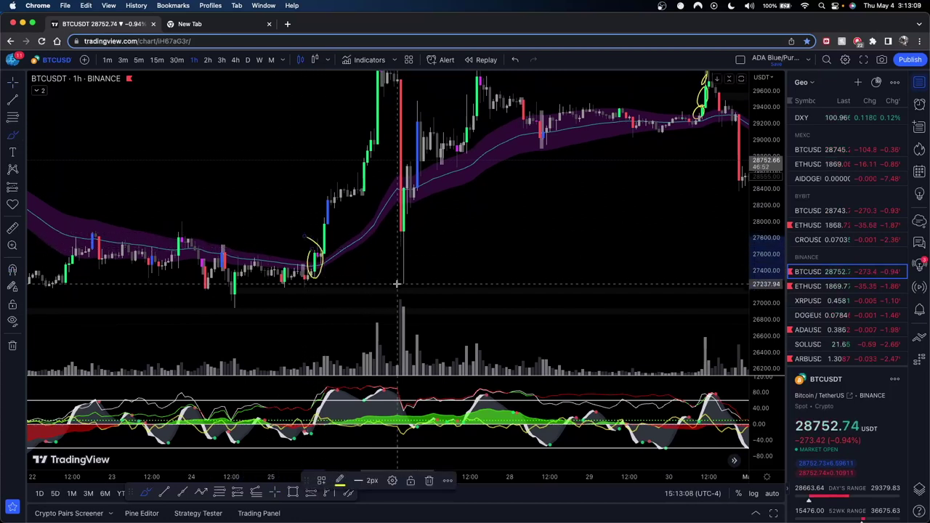
pyautogui.moveTo(328, 216); pyautogui.dragTo(328, 249)
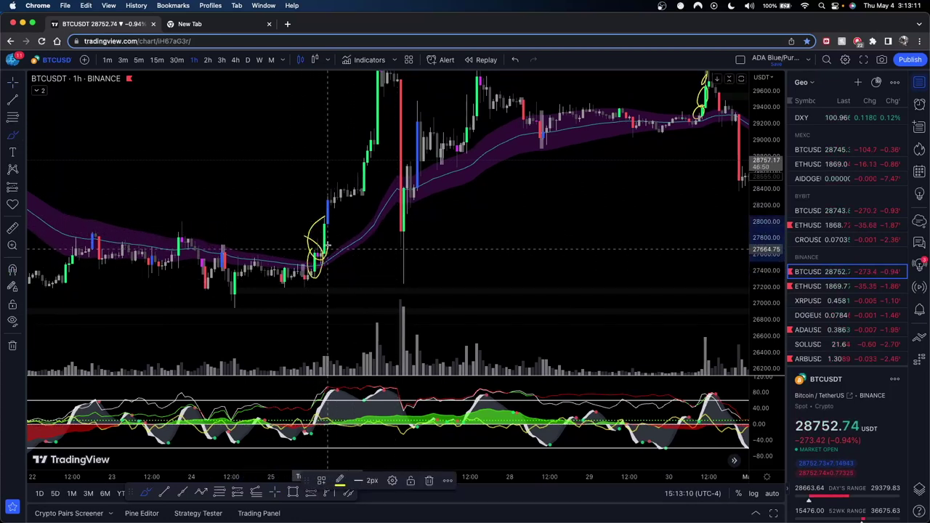
pyautogui.moveTo(328, 190); pyautogui.dragTo(318, 203)
pyautogui.press('Escape')
# Step: Draw Brush lines above and below the sideways consolidation between the 25 April breakout and the early 26 April rally
pyautogui.moveTo(373, 266)
pyautogui.mouseDown()
pyautogui.moveTo(344, 283)
pyautogui.moveTo(327, 275)
pyautogui.mouseUp()
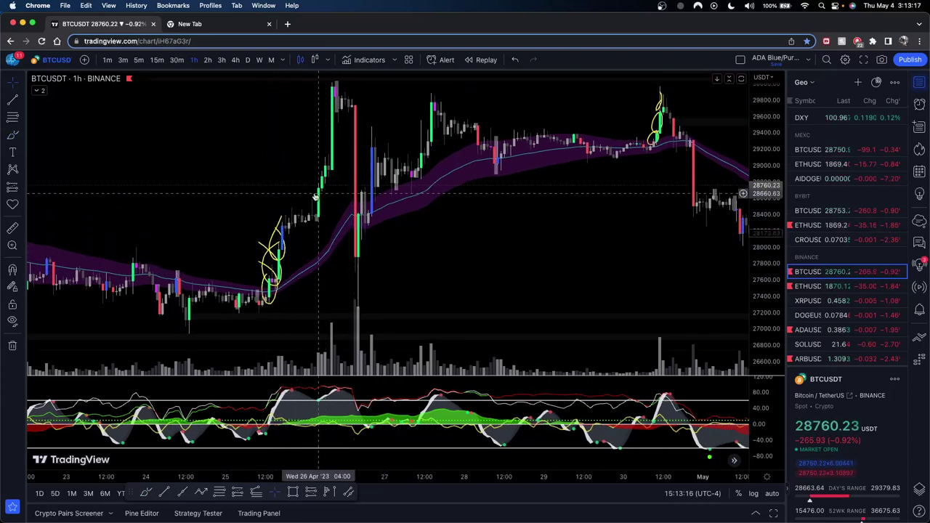
pyautogui.click(13, 137)
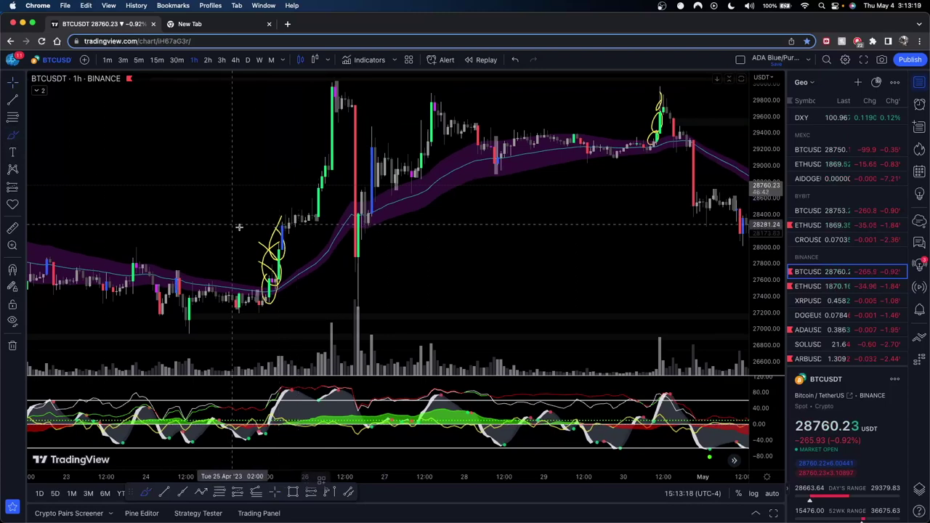
pyautogui.moveTo(276, 217); pyautogui.dragTo(308, 209)
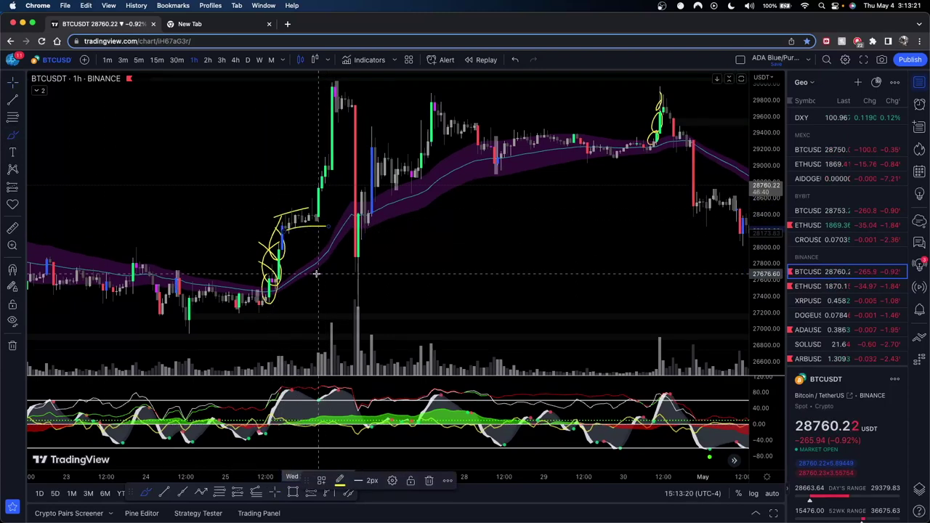
pyautogui.press('Escape')
# Step: Circle the 26 April rally from the consolidation up to about 30,000 with the Brush
pyautogui.moveTo(411, 243)
pyautogui.mouseDown()
pyautogui.moveTo(377, 265)
pyautogui.moveTo(432, 253)
pyautogui.moveTo(403, 270)
pyautogui.mouseUp()
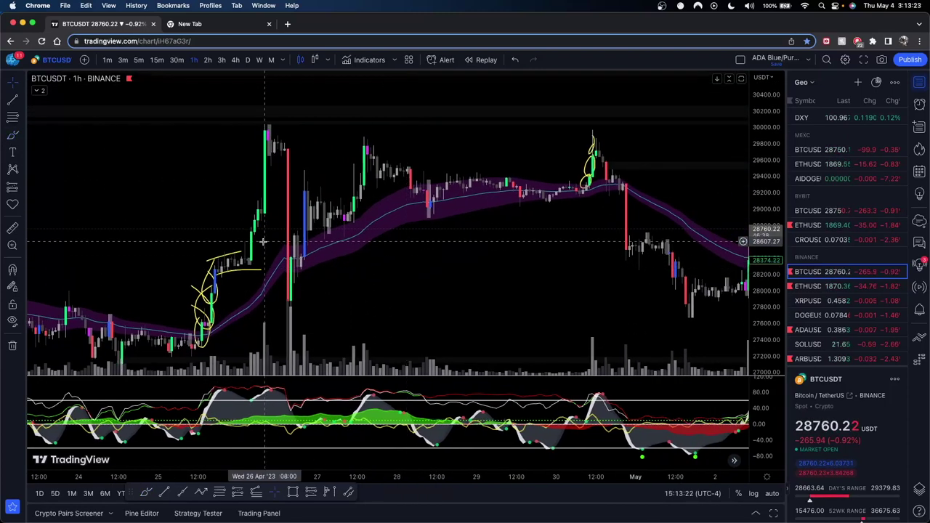
pyautogui.click(13, 137)
pyautogui.moveTo(235, 255); pyautogui.dragTo(251, 263)
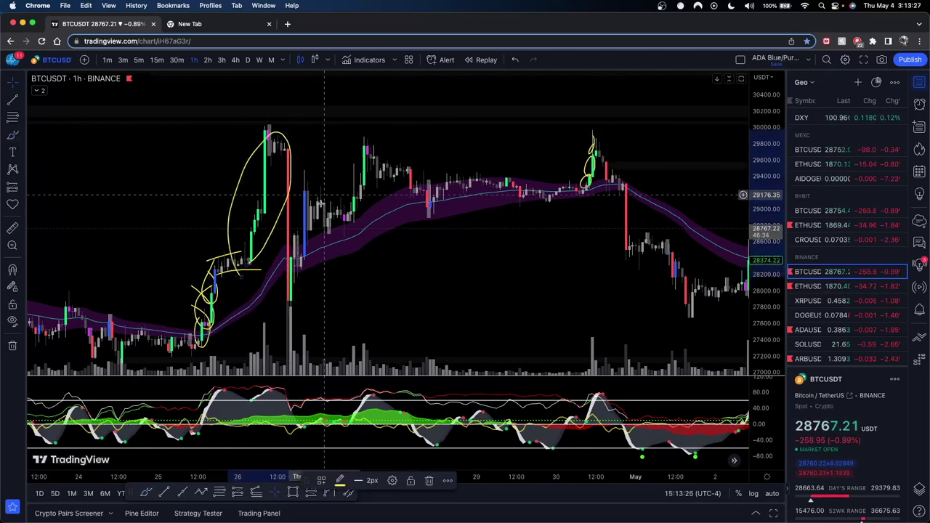
# Step: Undo all the Brush marks on the 25 and 26 April rally
pyautogui.hscroll(-5, 341, 232)
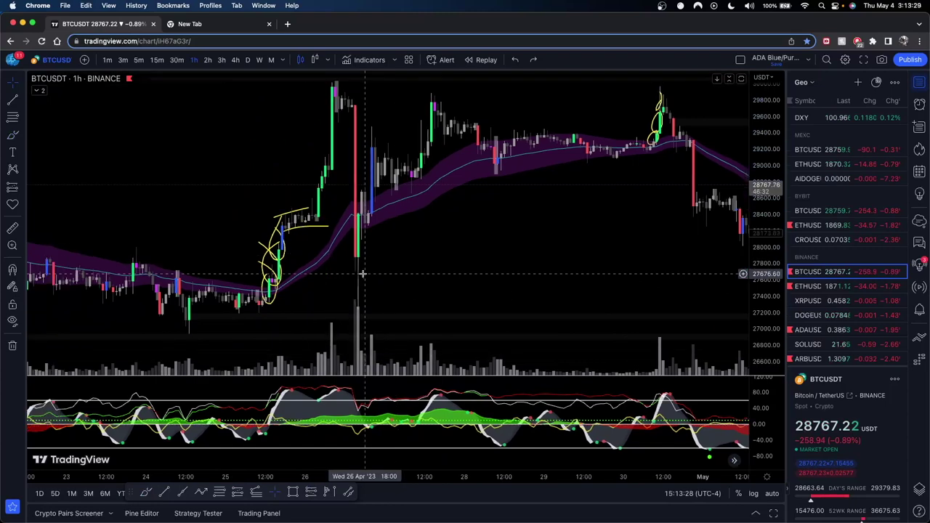
pyautogui.hscroll(-4, 362, 274)
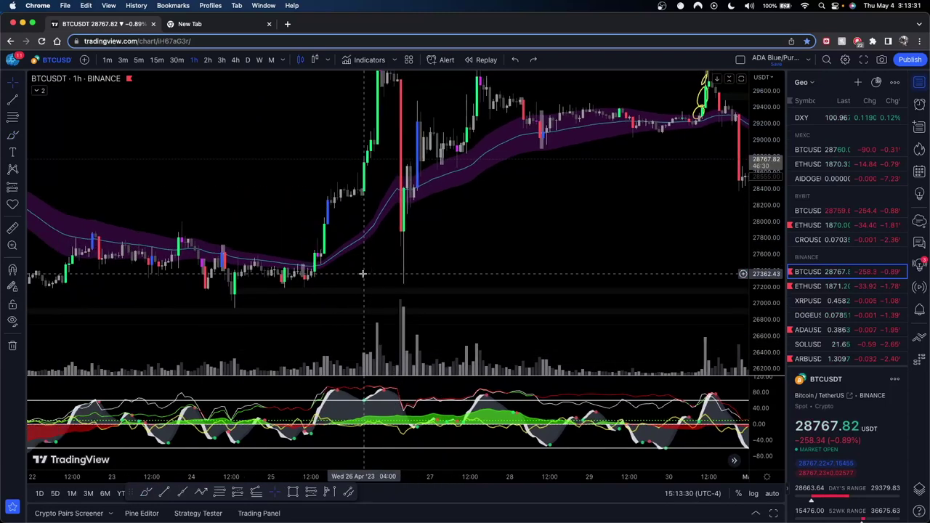
pyautogui.hscroll(4, 520, 236)
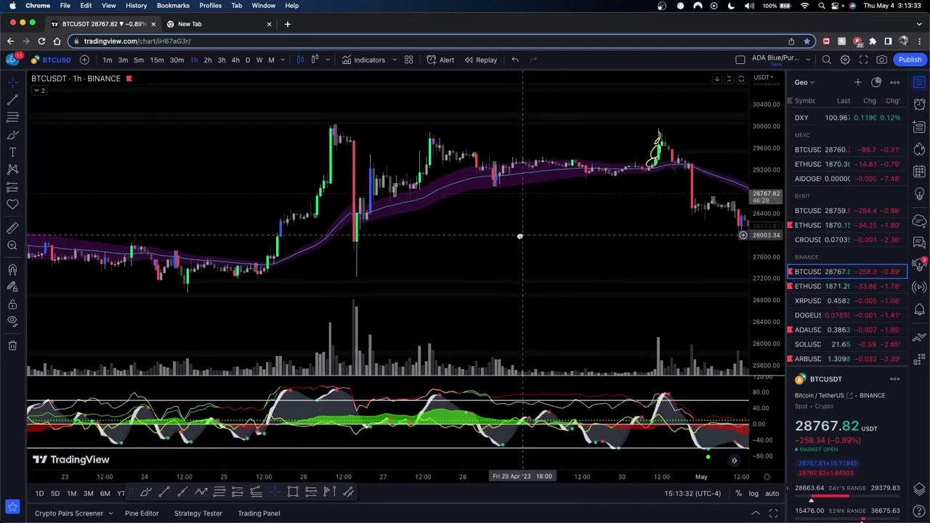
# Step: Delete the yellow Brush loops on the 30 April spike above the cloud
pyautogui.click(12, 135)
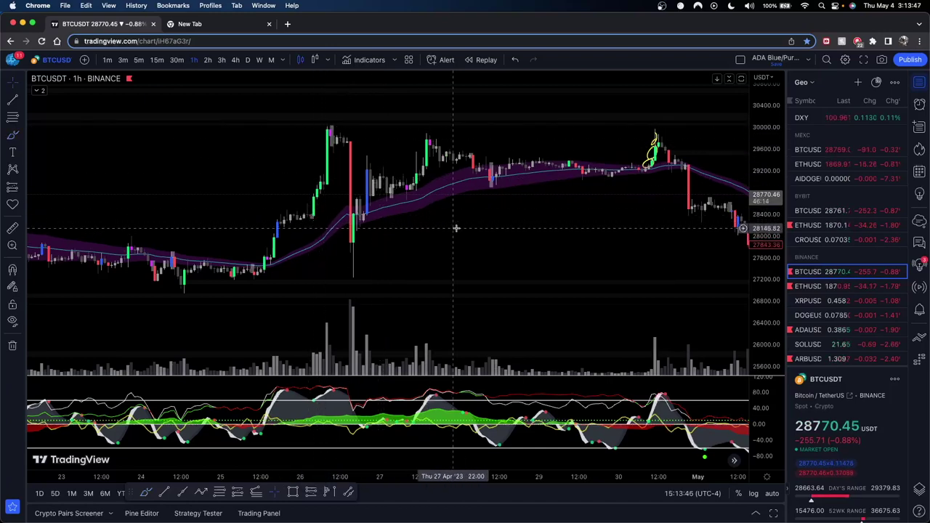
pyautogui.hscroll(5, 436, 218)
pyautogui.hscroll(-3, 252, 264)
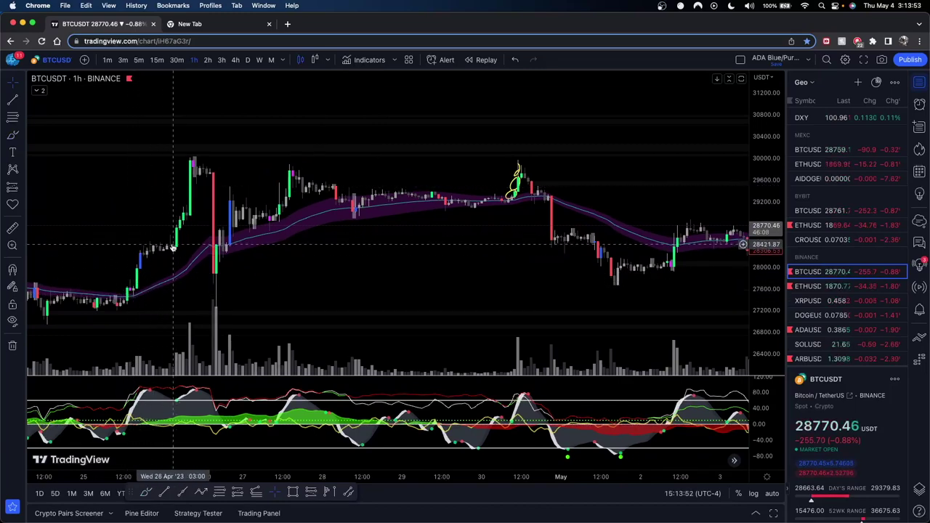
pyautogui.hscroll(10, 395, 269)
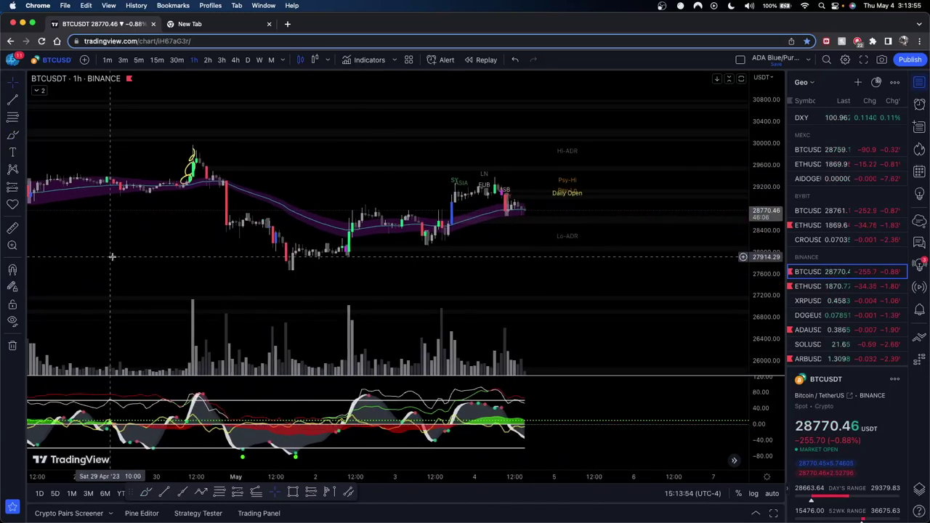
pyautogui.scroll(3, 603, 247)
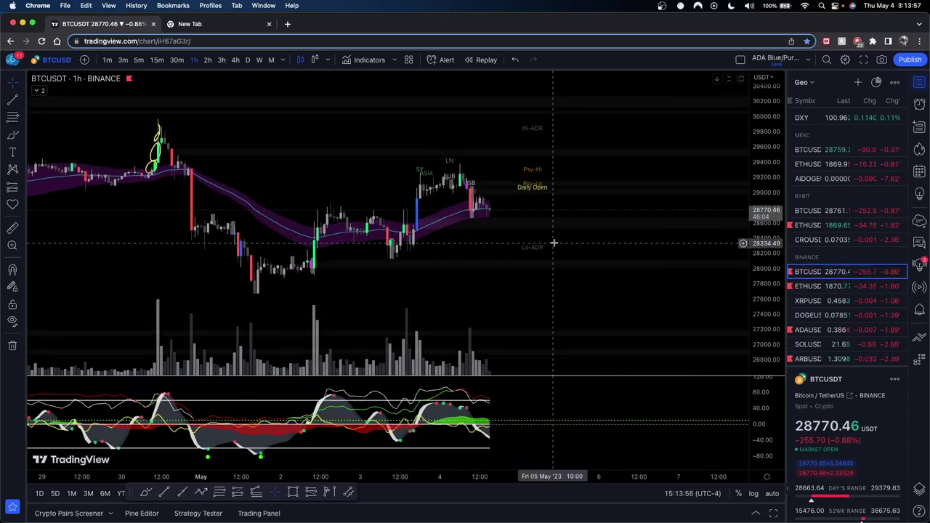
pyautogui.moveTo(536, 283); pyautogui.dragTo(544, 276)
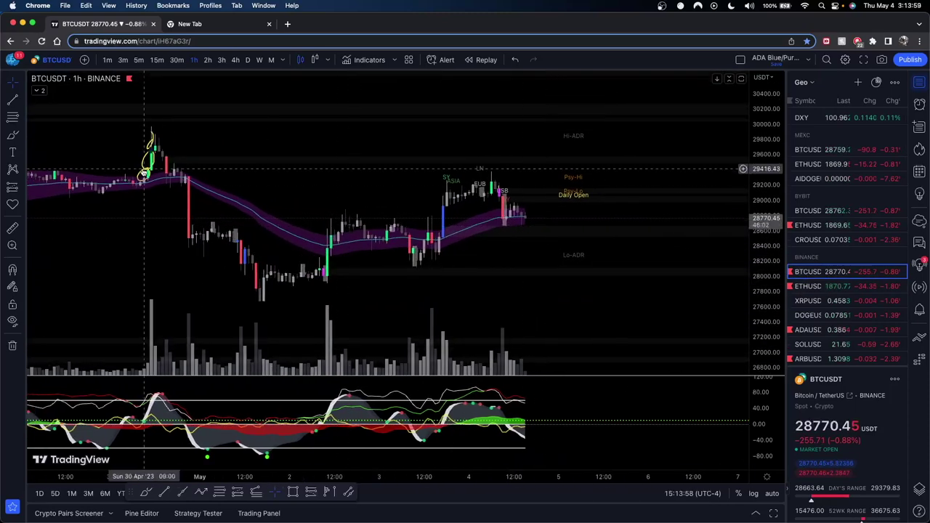
pyautogui.click(12, 134)
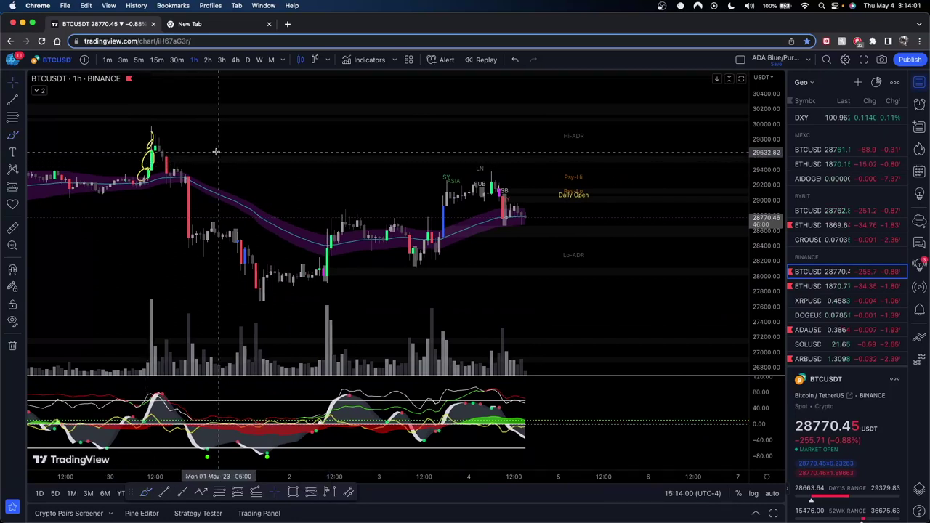
pyautogui.click(153, 145)
pyautogui.press('BackSpace')
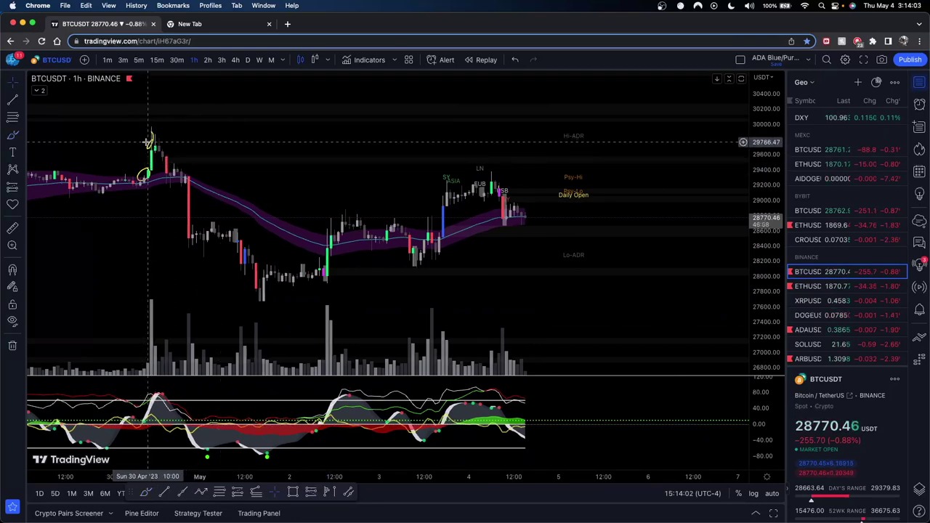
pyautogui.click(149, 147)
pyautogui.press('BackSpace')
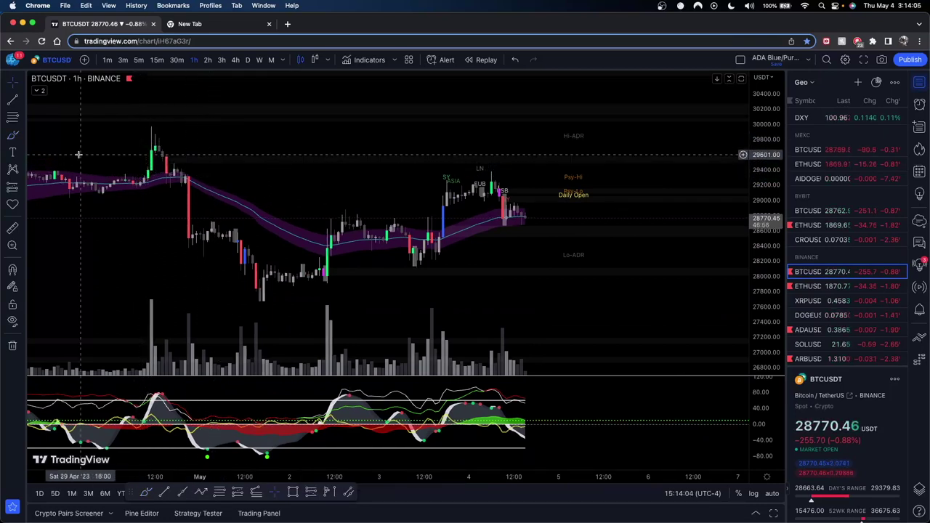
# Step: Outline the wide price zone above the 30 April high with the Brush, and undo the outline
pyautogui.click(14, 137)
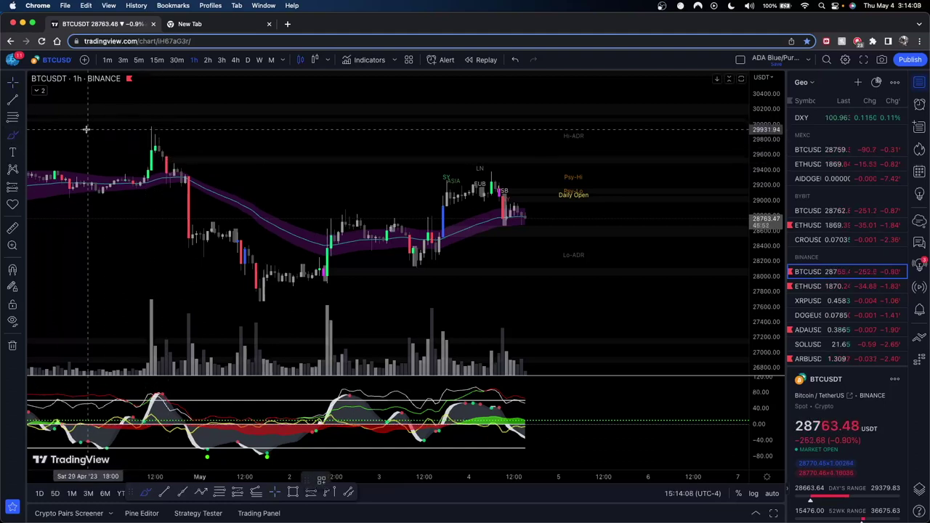
pyautogui.moveTo(86, 129)
pyautogui.mouseDown()
pyautogui.moveTo(617, 133)
pyautogui.moveTo(342, 85)
pyautogui.moveTo(137, 87)
pyautogui.moveTo(137, 133)
pyautogui.mouseUp()
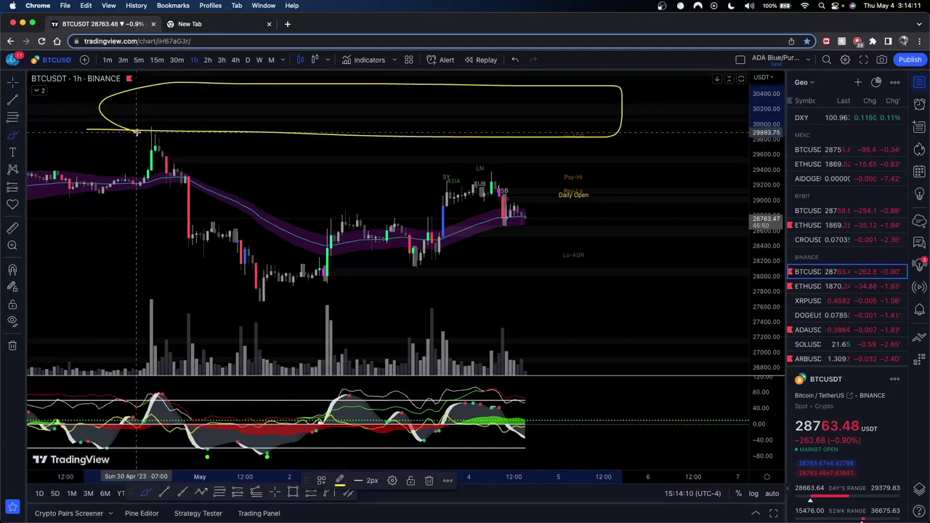
pyautogui.press('super+z')
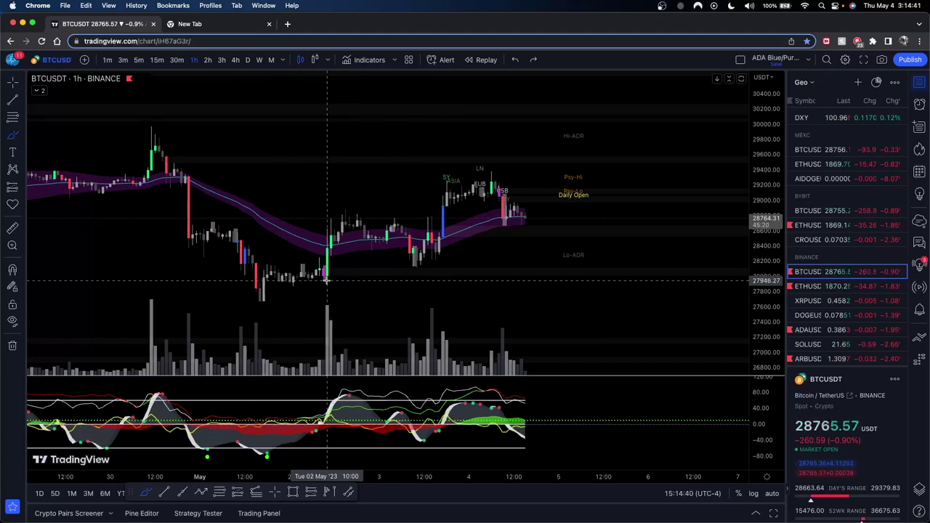
# Step: Circle the 2 May rise into and through the 50 EMA cloud and a projected move above it with the Brush, undoing all marks
pyautogui.moveTo(487, 266); pyautogui.dragTo(443, 285)
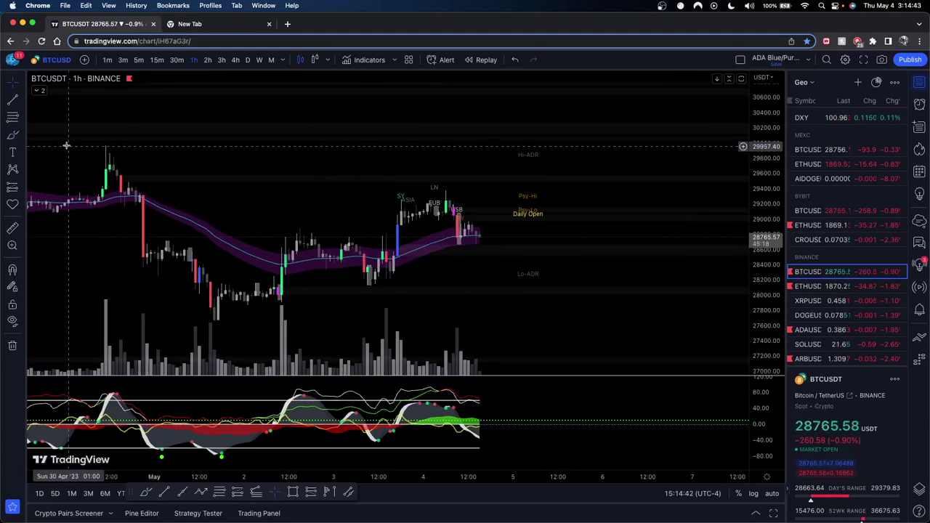
pyautogui.click(16, 137)
pyautogui.moveTo(280, 295)
pyautogui.mouseDown()
pyautogui.moveTo(283, 265)
pyautogui.moveTo(281, 292)
pyautogui.mouseUp()
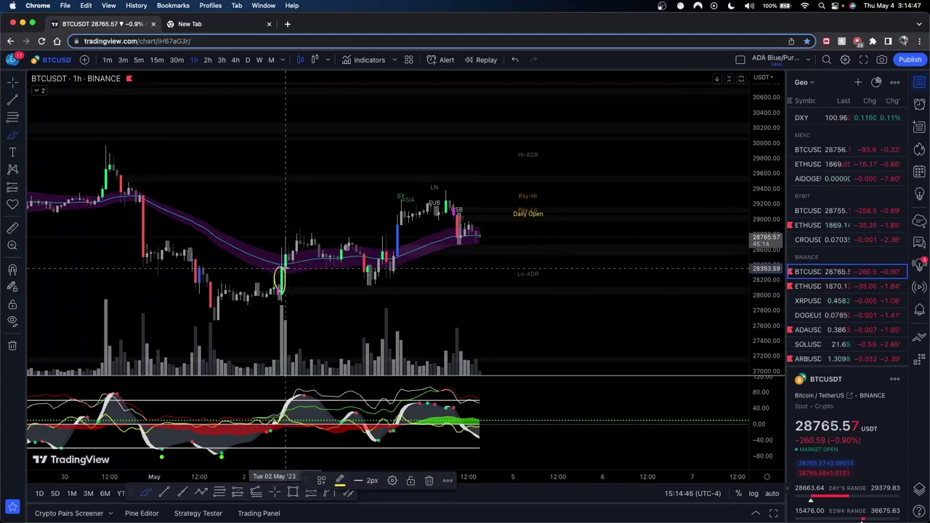
pyautogui.moveTo(286, 269); pyautogui.dragTo(299, 218)
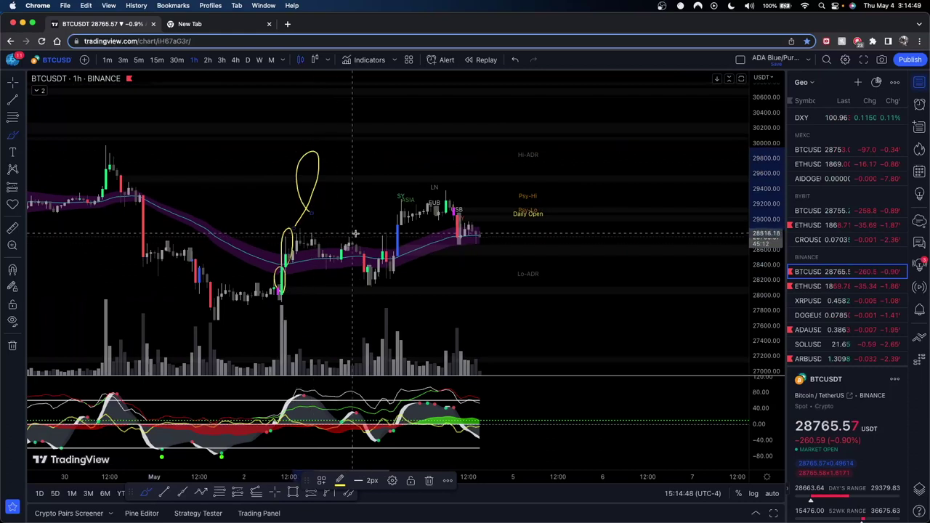
pyautogui.press('super+z')
pyautogui.press('super+z')
pyautogui.press('super+z')
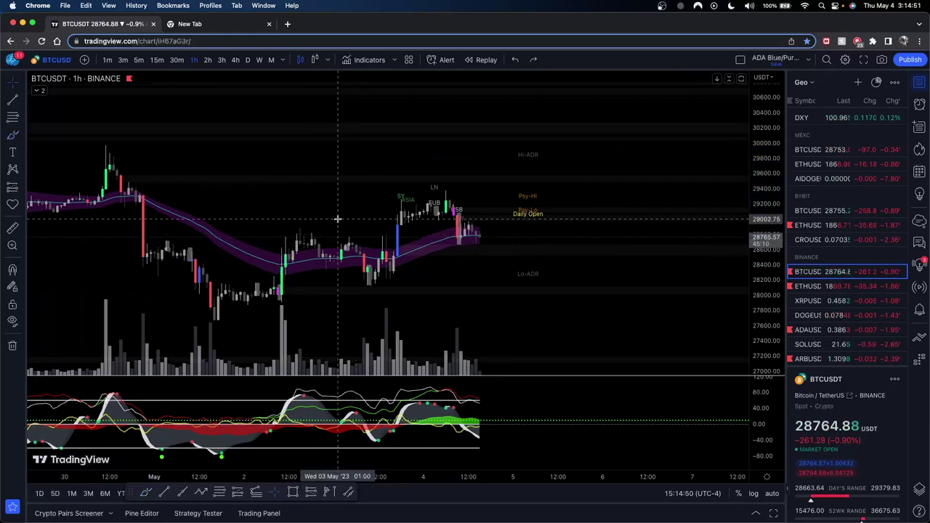
# Step: Draw a Brush stroke starting at the 2 May breakout candle, and undo it
pyautogui.moveTo(294, 219); pyautogui.dragTo(294, 188)
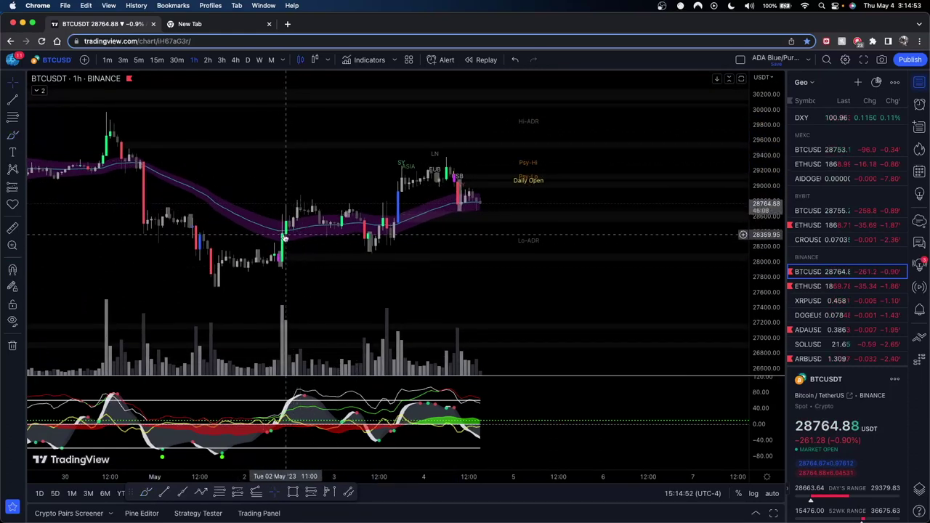
pyautogui.click(12, 134)
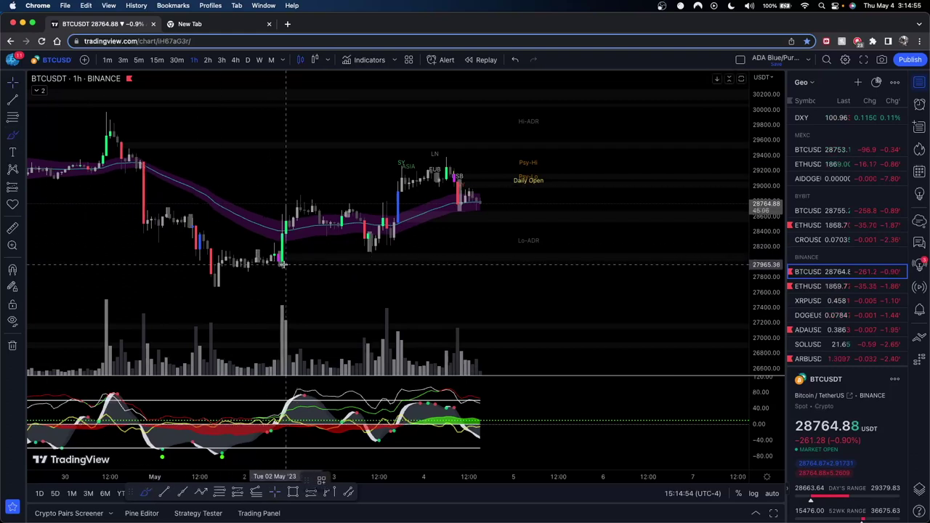
pyautogui.moveTo(286, 270)
pyautogui.mouseDown()
pyautogui.moveTo(292, 208)
pyautogui.moveTo(399, 258)
pyautogui.mouseUp()
pyautogui.press('super+z')
# Step: Mark the 2 to 3 May decline in the oscillator pane with two downward Brush strokes, and undo them
pyautogui.moveTo(289, 241); pyautogui.dragTo(258, 239)
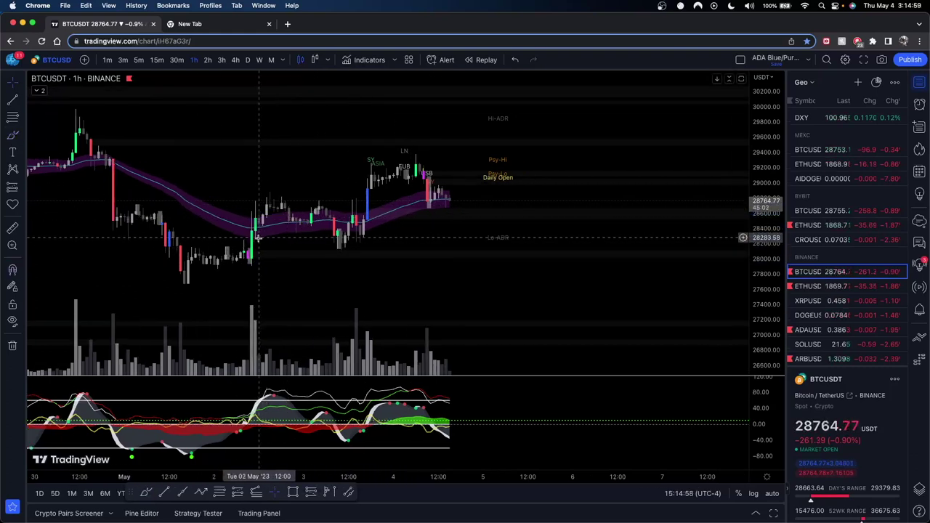
pyautogui.click(14, 132)
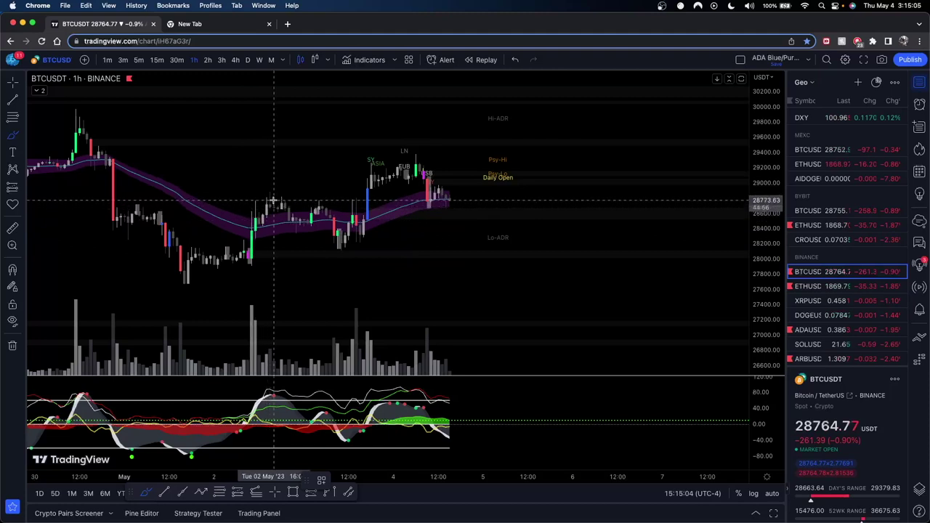
pyautogui.click(269, 384)
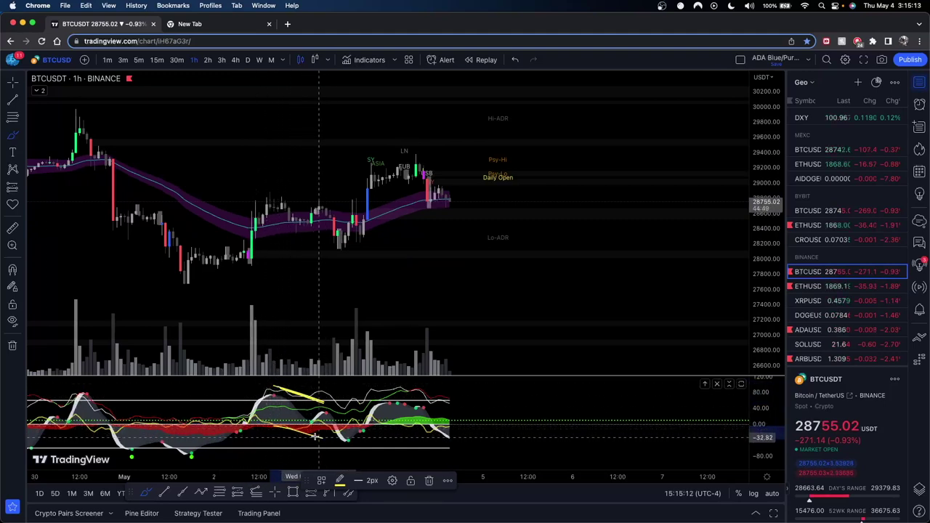
pyautogui.press('super+z')
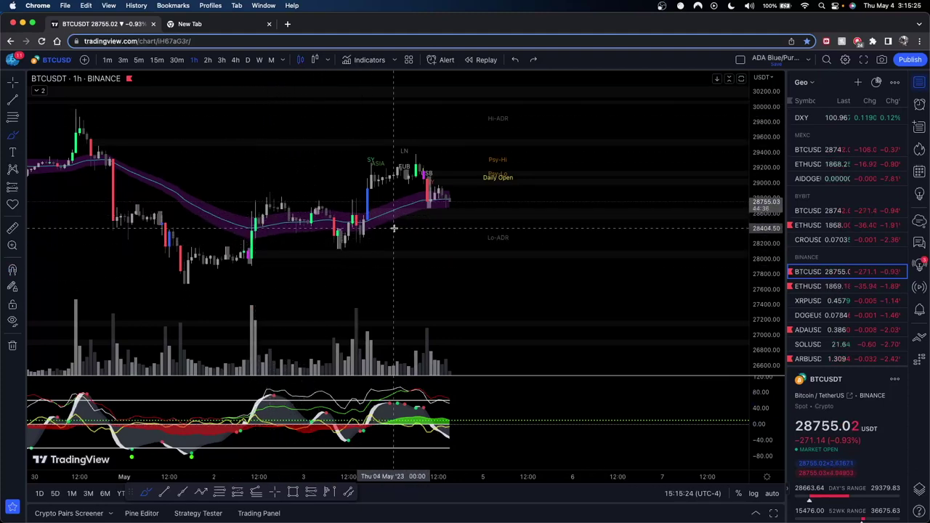
pyautogui.press('Escape')
# Step: Mark the 2 May highs above the 50 EMA cloud with a Brush stroke, and undo it
pyautogui.moveTo(435, 229); pyautogui.dragTo(450, 230)
pyautogui.scroll(3, 346, 258)
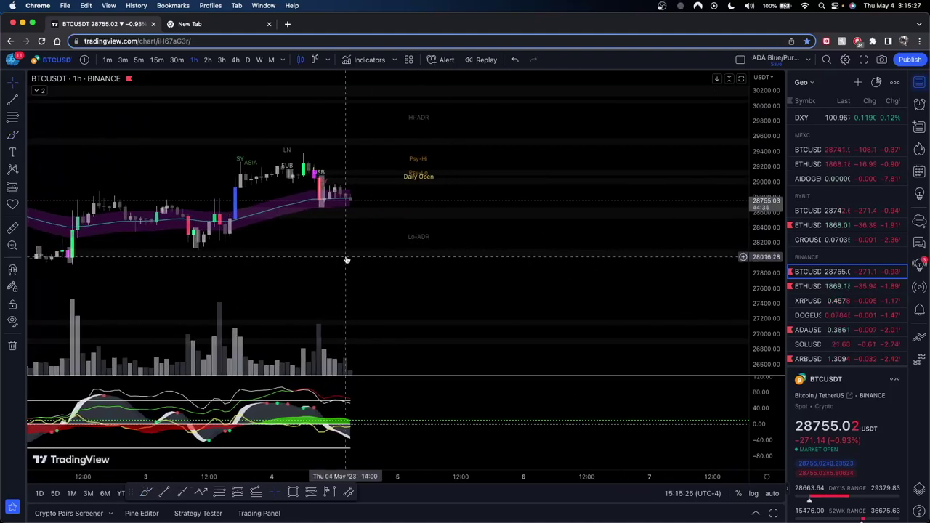
pyautogui.moveTo(347, 260); pyautogui.dragTo(557, 249)
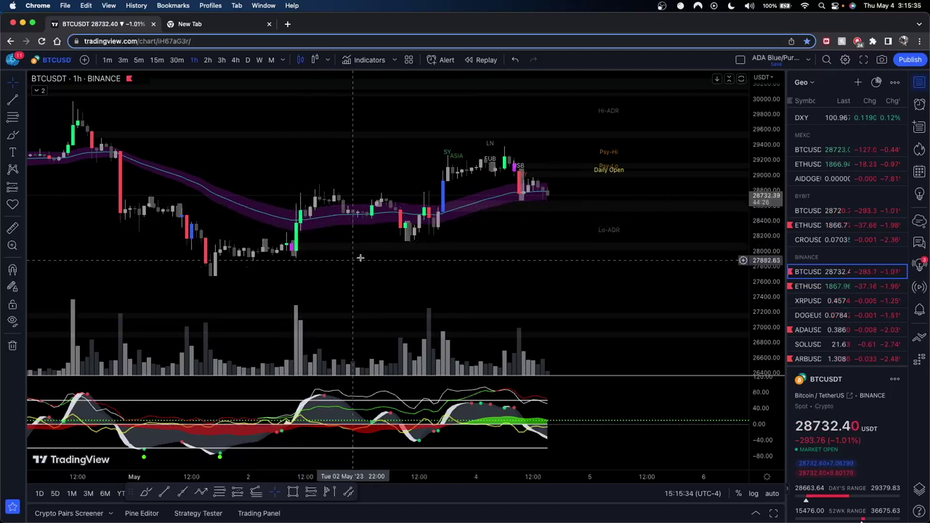
pyautogui.moveTo(351, 260)
pyautogui.mouseDown()
pyautogui.moveTo(391, 254)
pyautogui.moveTo(355, 262)
pyautogui.mouseUp()
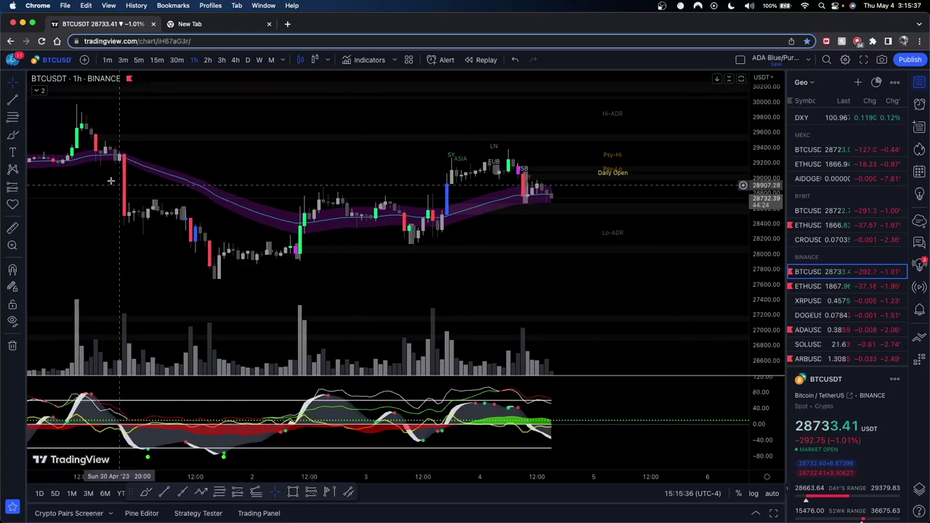
pyautogui.click(13, 136)
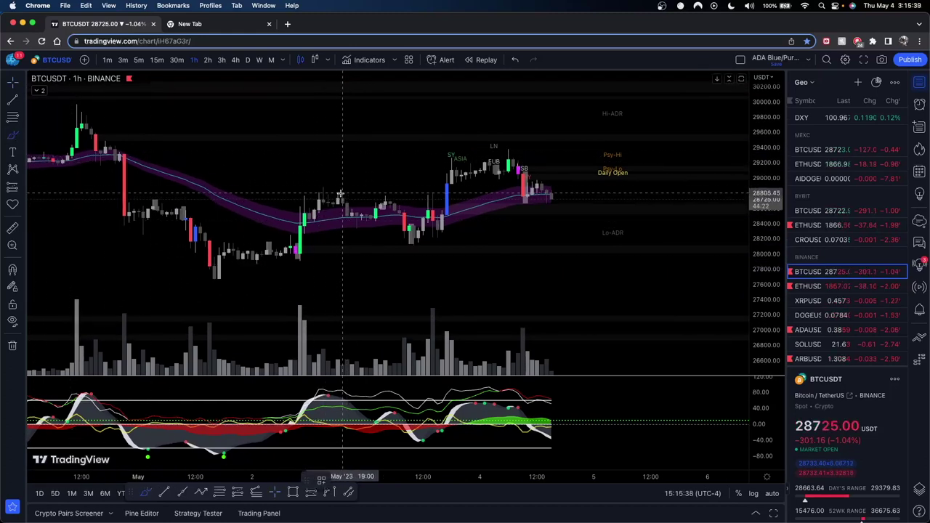
pyautogui.moveTo(303, 197)
pyautogui.mouseDown()
pyautogui.moveTo(414, 206)
pyautogui.moveTo(322, 186)
pyautogui.mouseUp()
pyautogui.press('super+z')
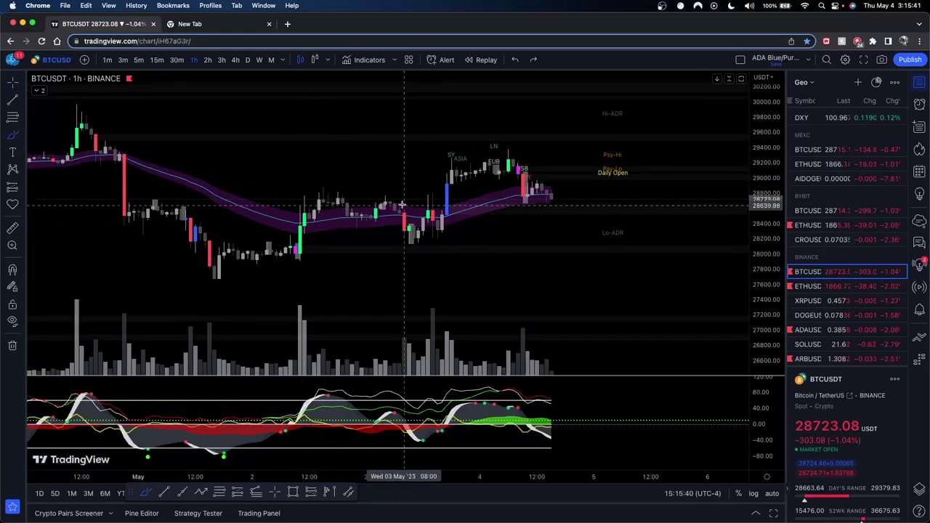
# Step: Draw a Brush line from the 3 May low back to the 1 May decline, and undo it
pyautogui.moveTo(398, 207)
pyautogui.mouseDown()
pyautogui.moveTo(415, 242)
pyautogui.moveTo(425, 245)
pyautogui.moveTo(182, 233)
pyautogui.mouseUp()
pyautogui.press('super+z')
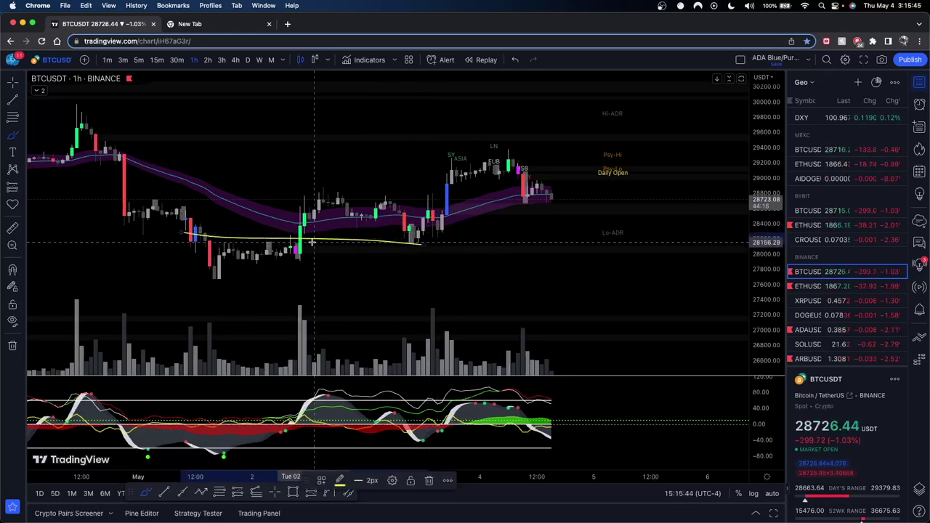
pyautogui.hotkey('ctrl', 'z')
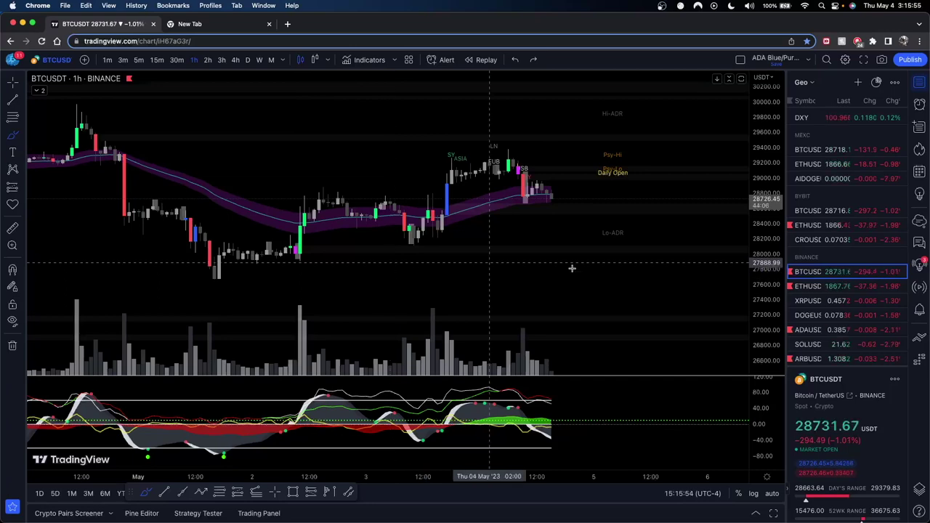
# Step: Circle the blue 3 May breakout candle above the 50 EMA with the Brush, and undo the marks
pyautogui.scroll(4, 481, 251)
pyautogui.scroll(3, 737, 235)
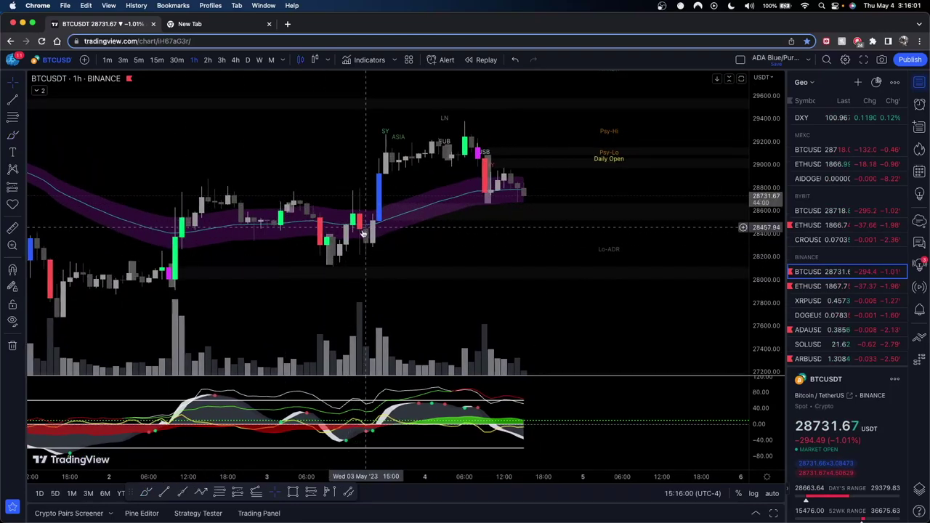
pyautogui.moveTo(451, 228); pyautogui.dragTo(432, 232)
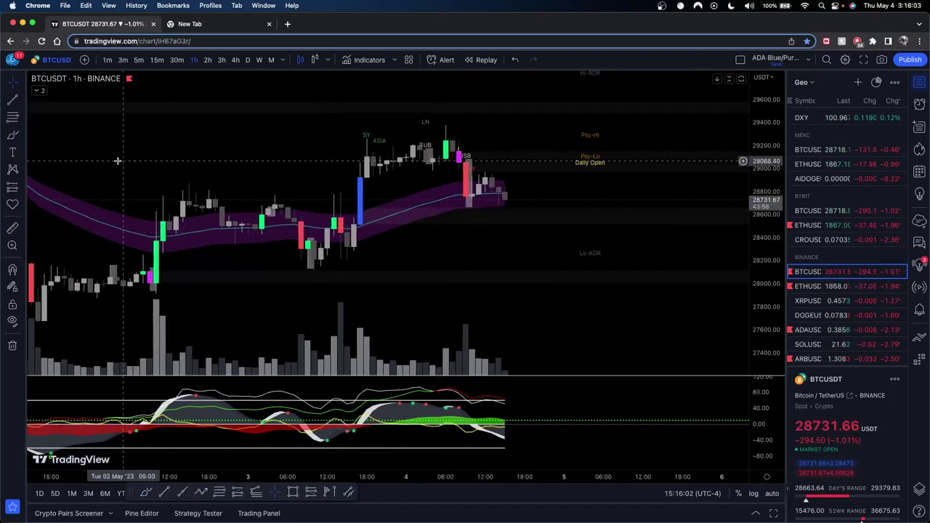
pyautogui.click(13, 135)
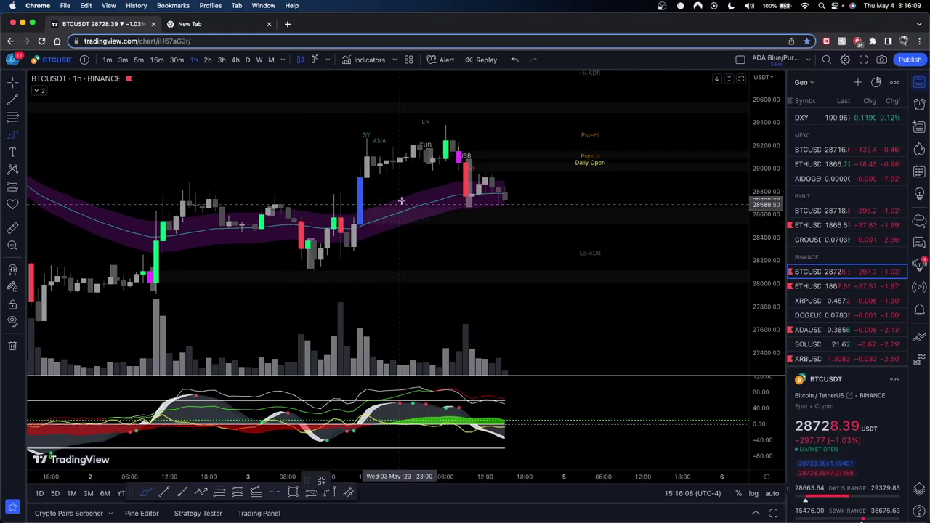
pyautogui.moveTo(366, 215); pyautogui.dragTo(369, 228)
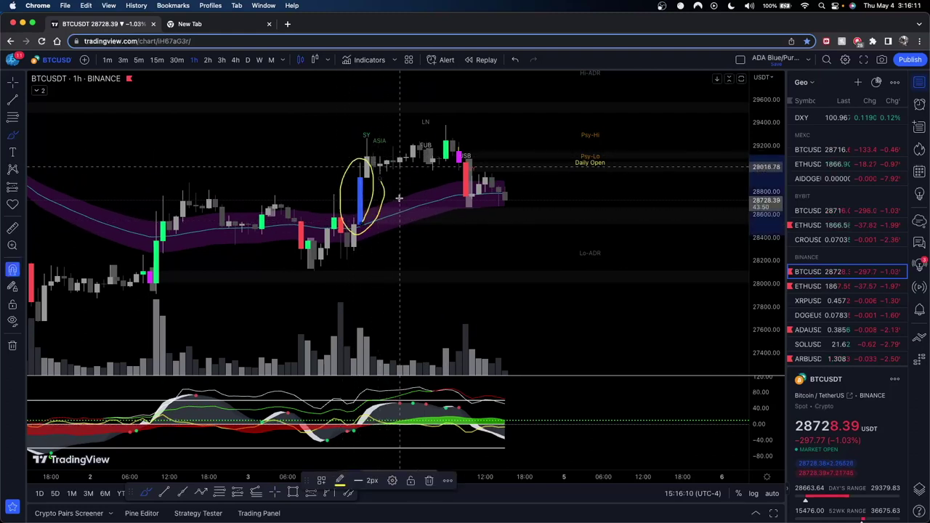
pyautogui.press('super+z')
# Step: Examine how the 2 to 4 May candles behave around the 50 EMA cloud on the 1-hour chart
pyautogui.hscroll(1, 536, 247)
pyautogui.moveTo(763, 221); pyautogui.dragTo(763, 258)
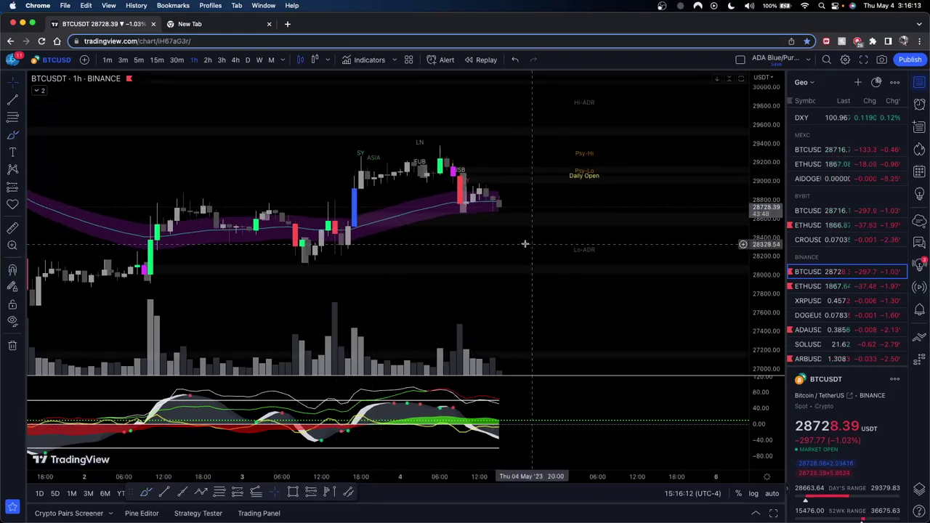
pyautogui.scroll(-2, 524, 244)
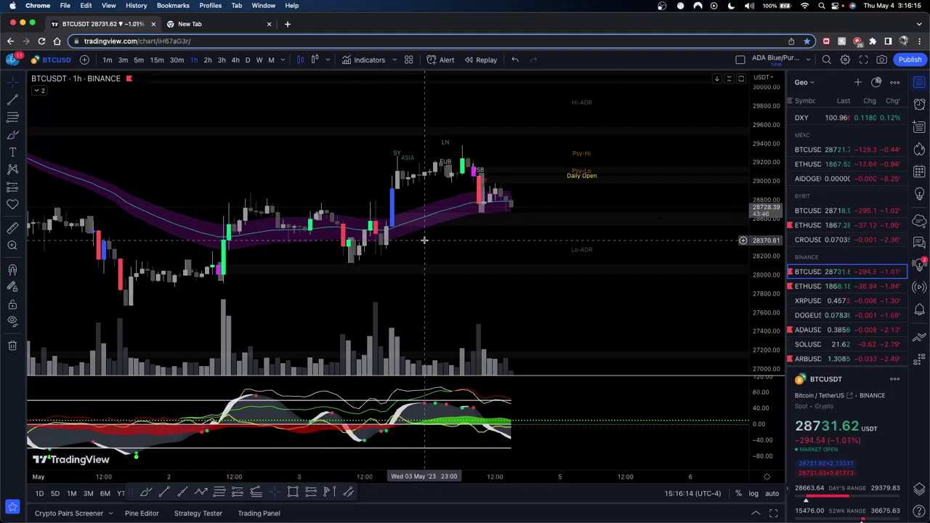
pyautogui.moveTo(380, 248); pyautogui.dragTo(377, 249)
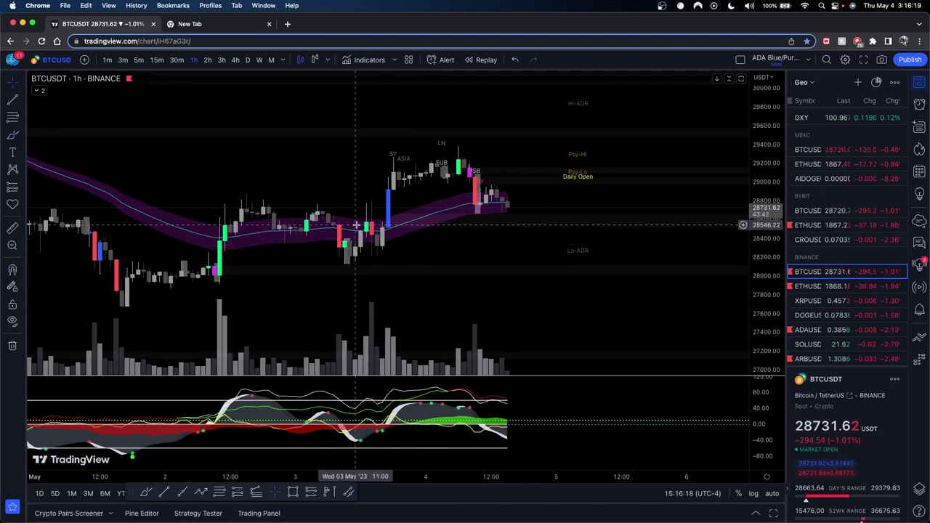
pyautogui.moveTo(417, 242); pyautogui.dragTo(406, 241)
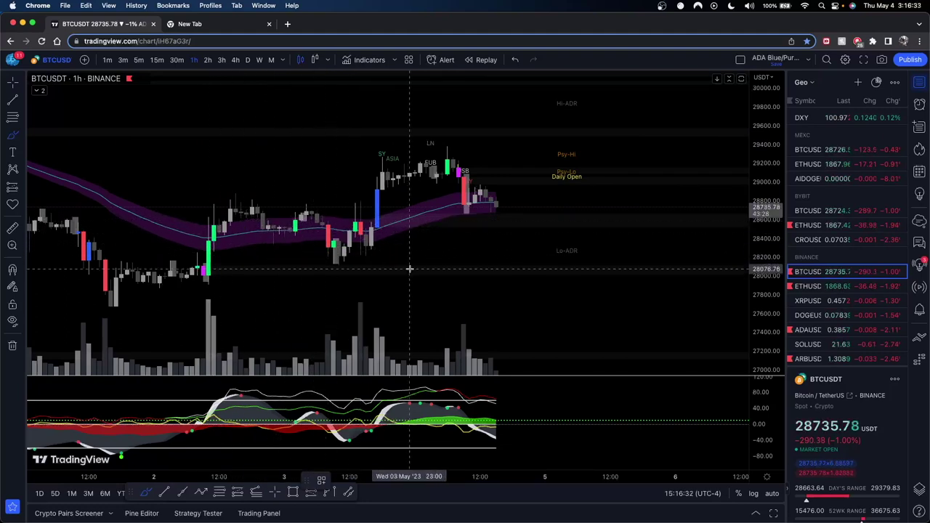
pyautogui.hscroll(5, 446, 248)
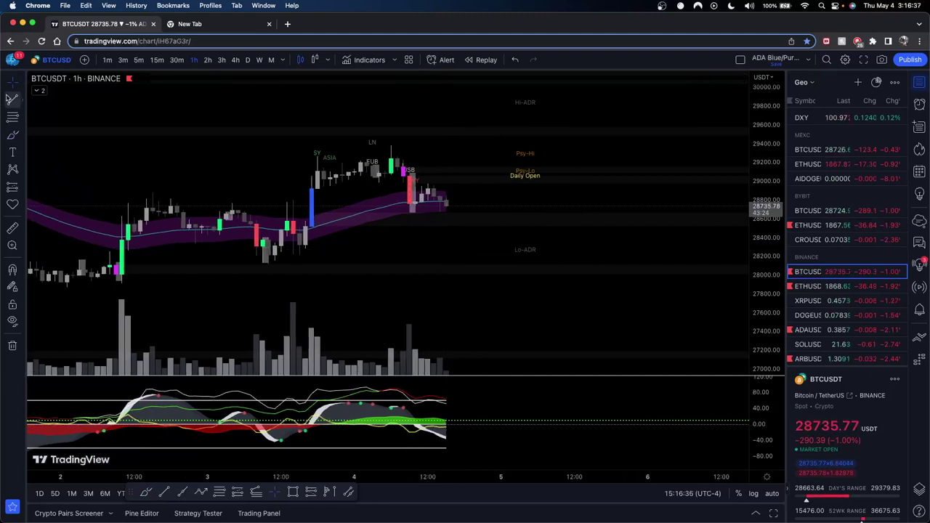
pyautogui.moveTo(413, 259); pyautogui.dragTo(427, 281)
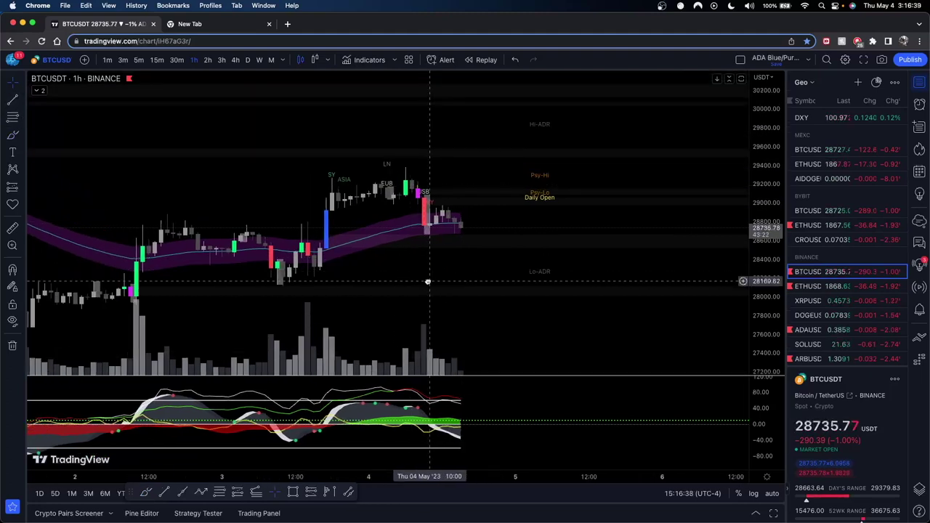
pyautogui.click(12, 134)
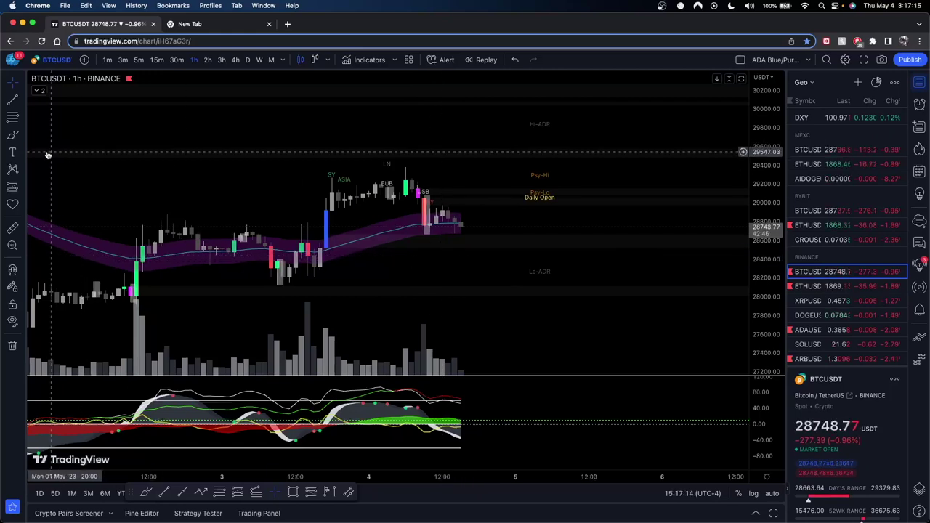
pyautogui.click(12, 135)
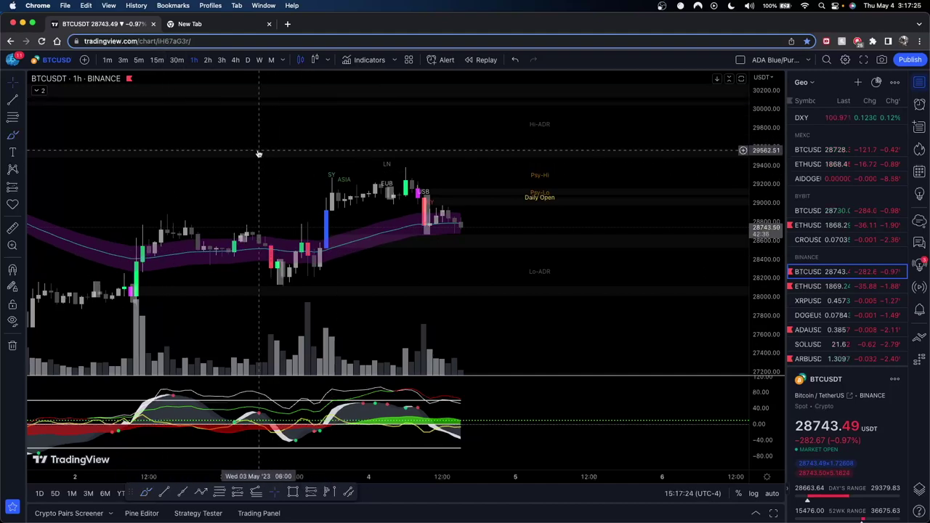
# Step: Trace the oscillator wave into the 3 May trough with the Brush, undoing the circle at the trough and the stroke at the 50 EMA
pyautogui.scroll(-3, 536, 203)
pyautogui.scroll(-5, 586, 243)
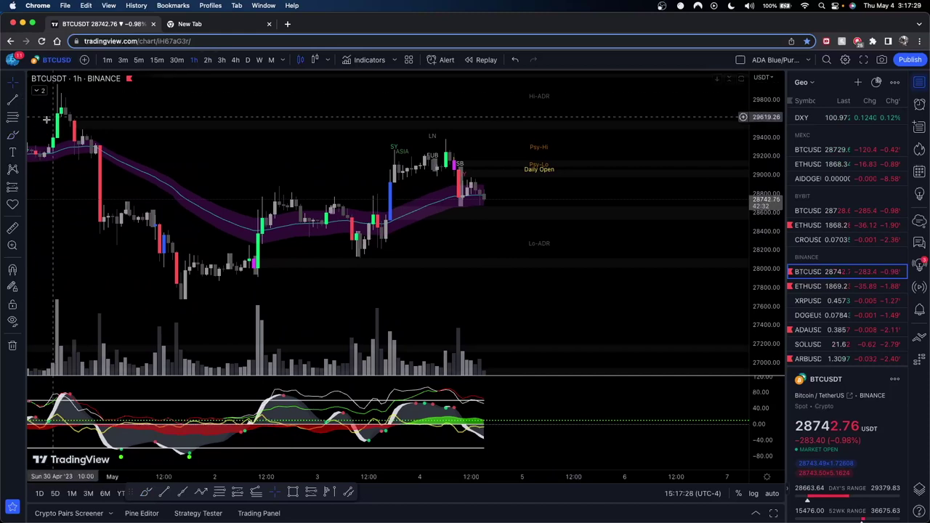
pyautogui.click(13, 135)
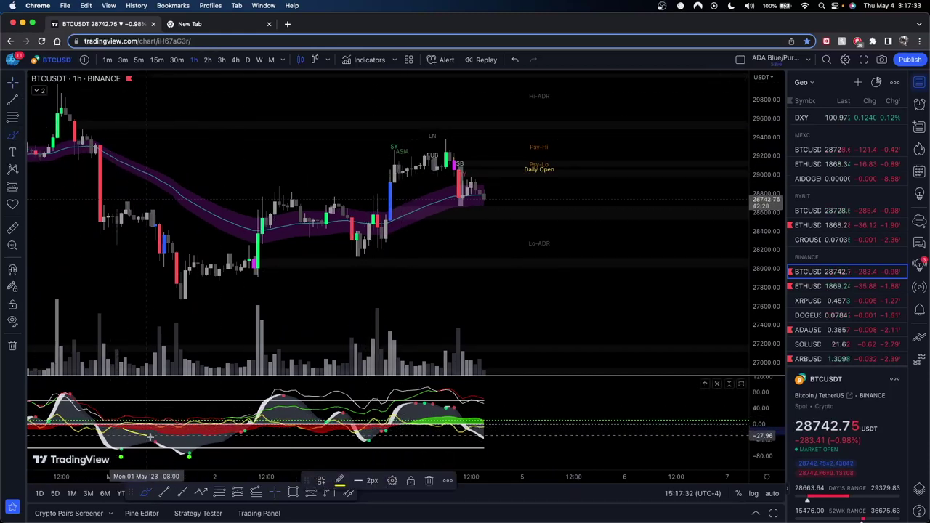
pyautogui.moveTo(105, 436)
pyautogui.mouseDown()
pyautogui.moveTo(359, 428)
pyautogui.moveTo(391, 442)
pyautogui.mouseUp()
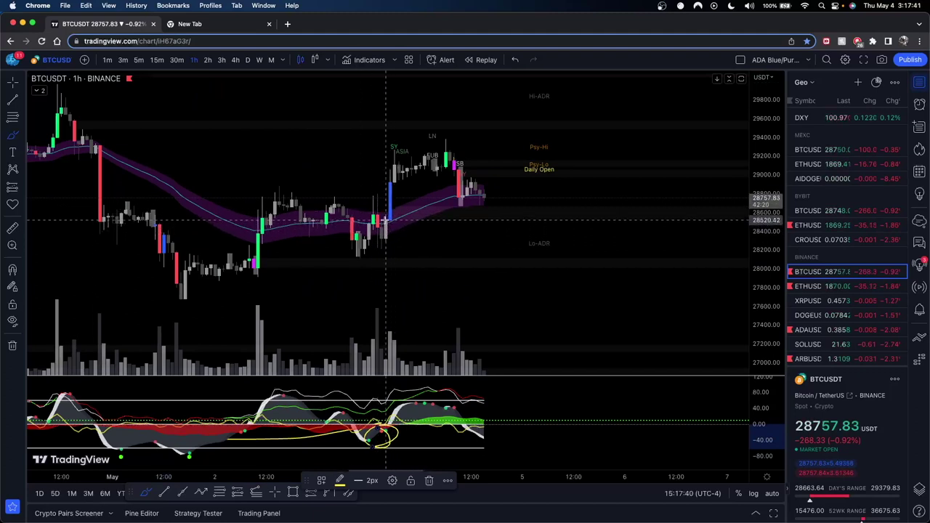
pyautogui.moveTo(385, 219); pyautogui.dragTo(363, 215)
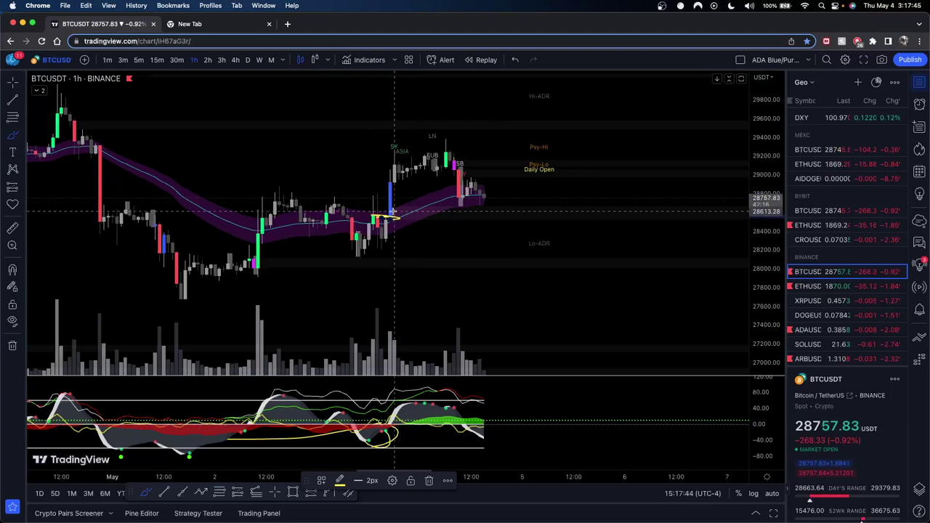
pyautogui.press('super+z')
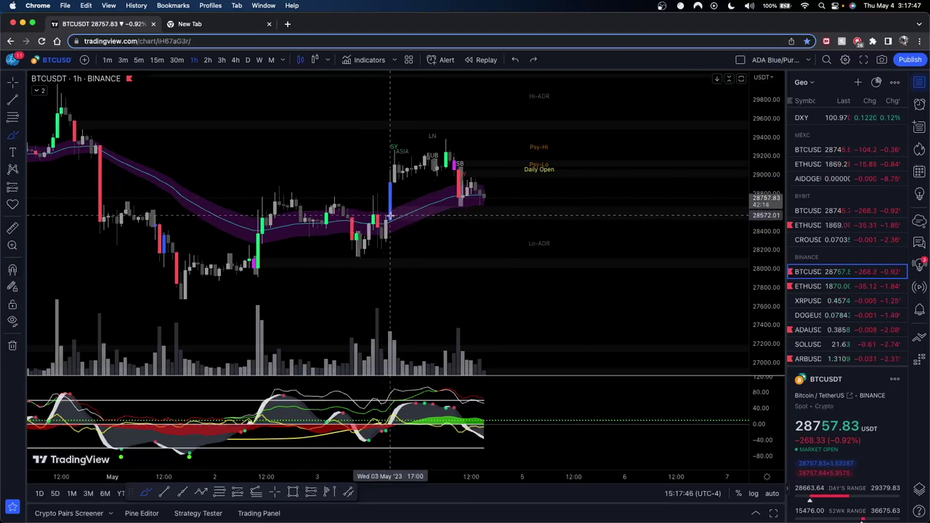
# Step: Circle the blue 3 May breakout candle and projected upward waves above it with the Brush, undoing all of these marks
pyautogui.moveTo(525, 214); pyautogui.dragTo(475, 251)
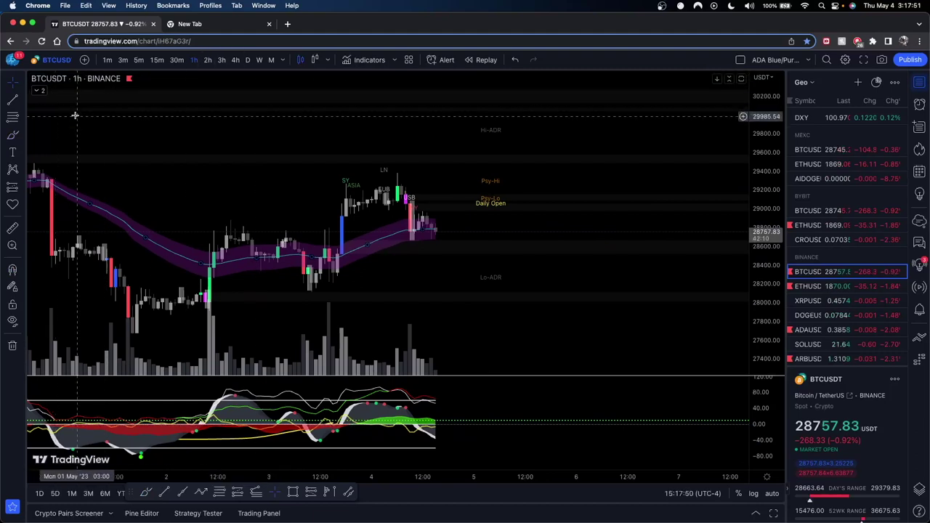
pyautogui.click(12, 134)
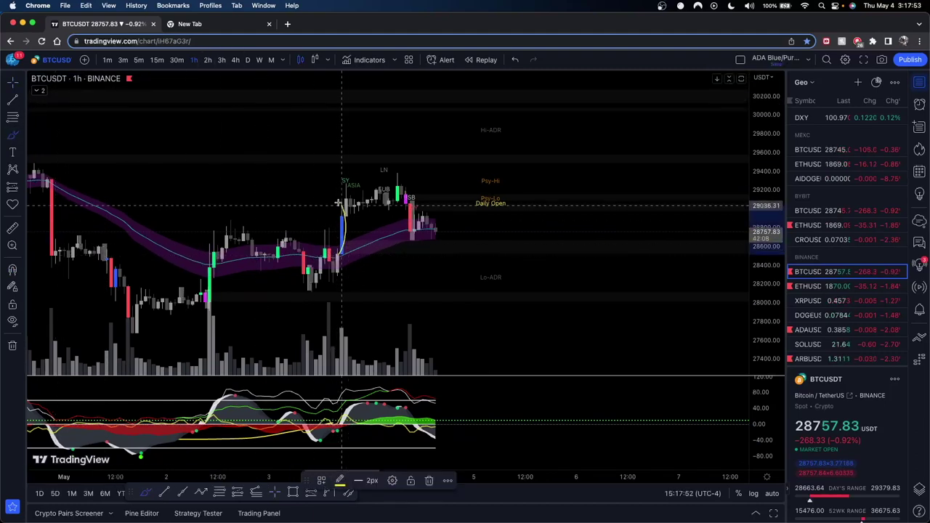
pyautogui.moveTo(343, 209); pyautogui.dragTo(342, 221)
pyautogui.moveTo(433, 148); pyautogui.dragTo(289, 217)
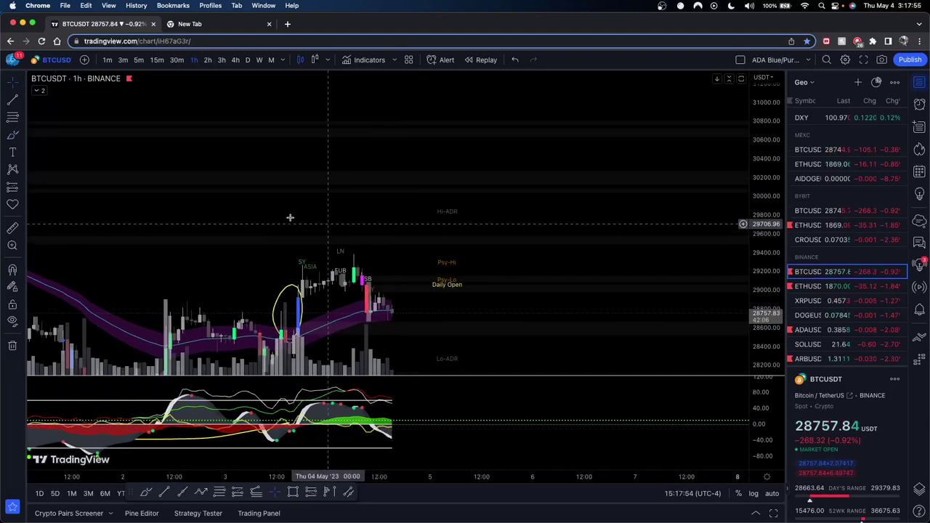
pyautogui.click(11, 136)
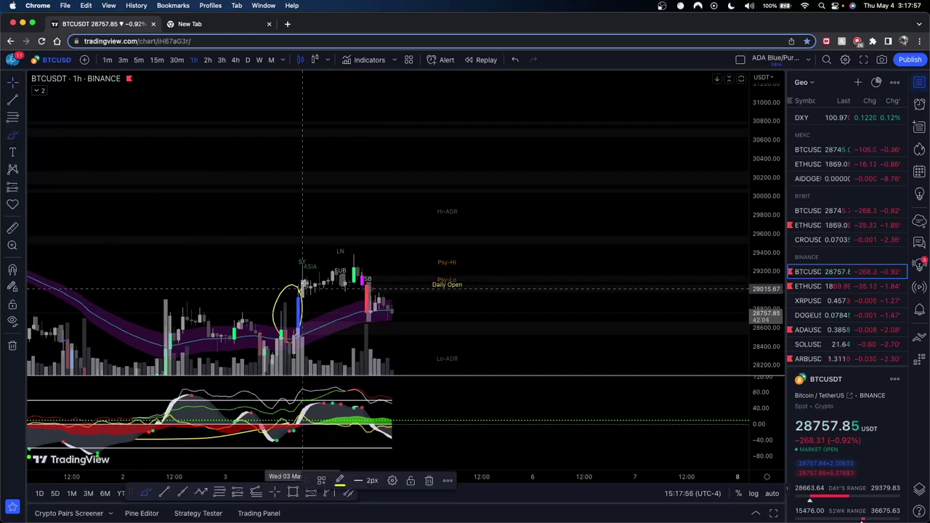
pyautogui.moveTo(302, 288)
pyautogui.mouseDown()
pyautogui.moveTo(334, 98)
pyautogui.moveTo(359, 125)
pyautogui.mouseUp()
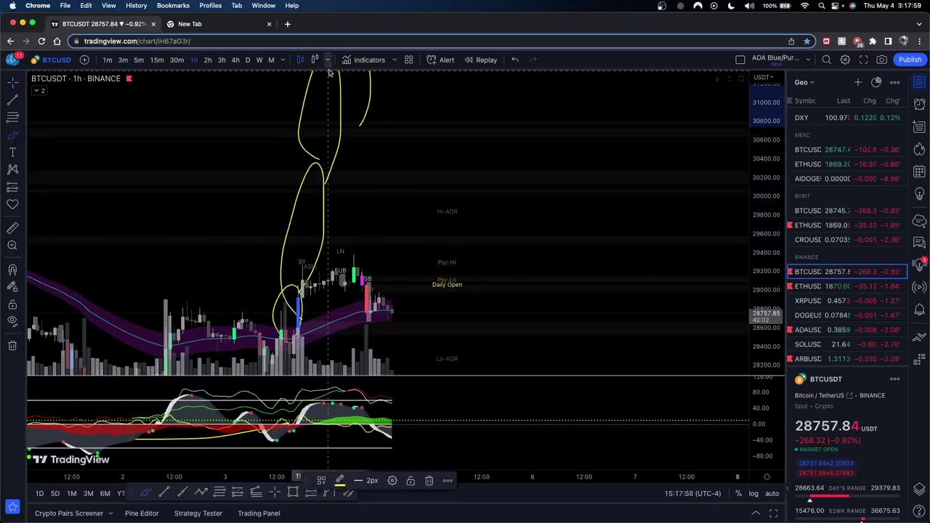
pyautogui.press('super+z')
pyautogui.press('super+z')
pyautogui.press('super+z')
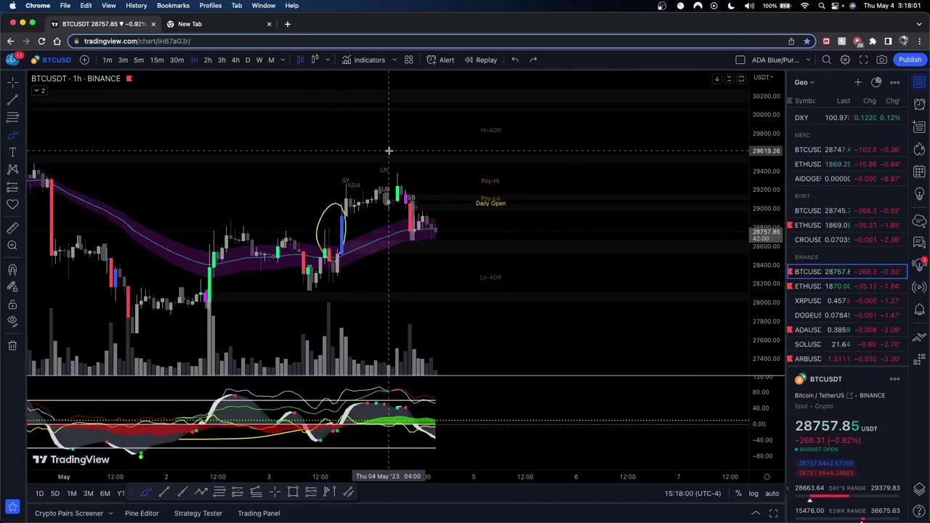
pyautogui.press('super+z')
pyautogui.press('Escape')
# Step: Circle the three successive rising legs off the 50 EMA on 25 April with the Brush, and undo the circles
pyautogui.moveTo(156, 131); pyautogui.dragTo(443, 156)
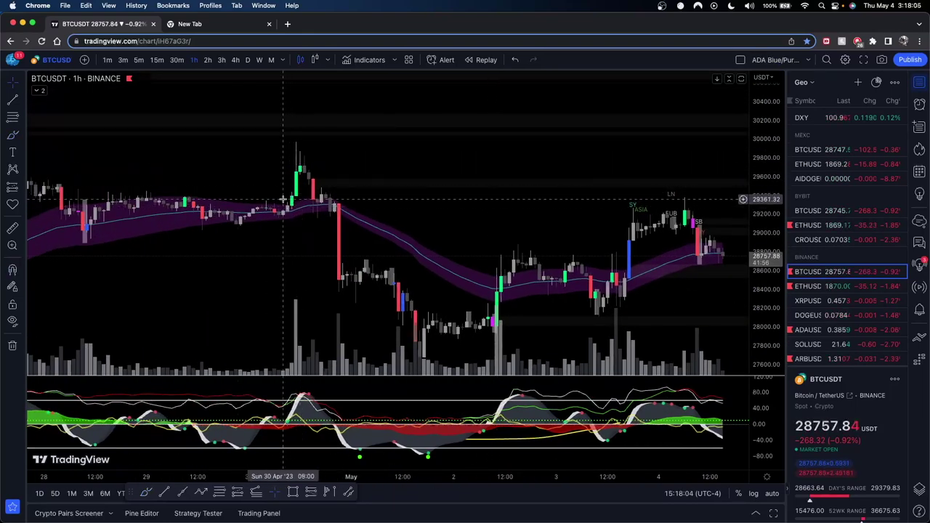
pyautogui.moveTo(173, 151); pyautogui.dragTo(546, 268)
pyautogui.moveTo(765, 221); pyautogui.dragTo(765, 262)
pyautogui.moveTo(568, 246); pyautogui.dragTo(554, 246)
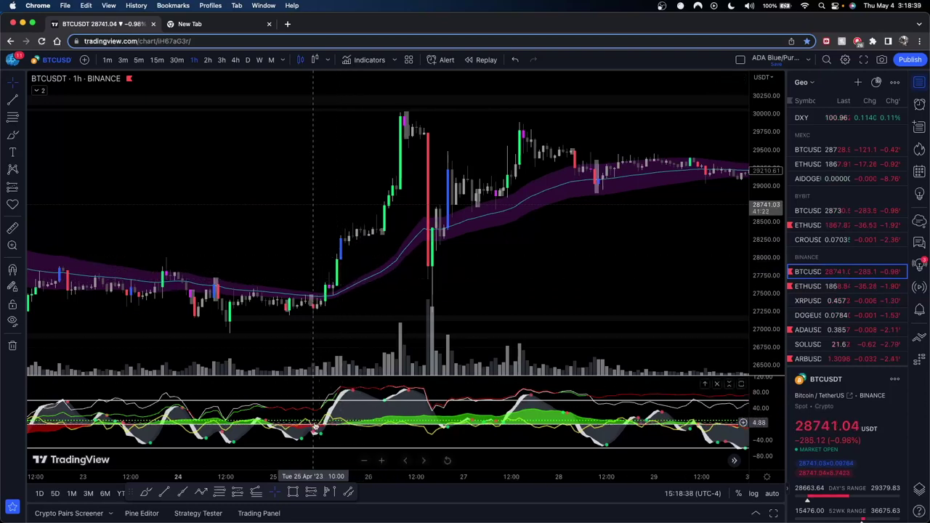
pyautogui.click(13, 133)
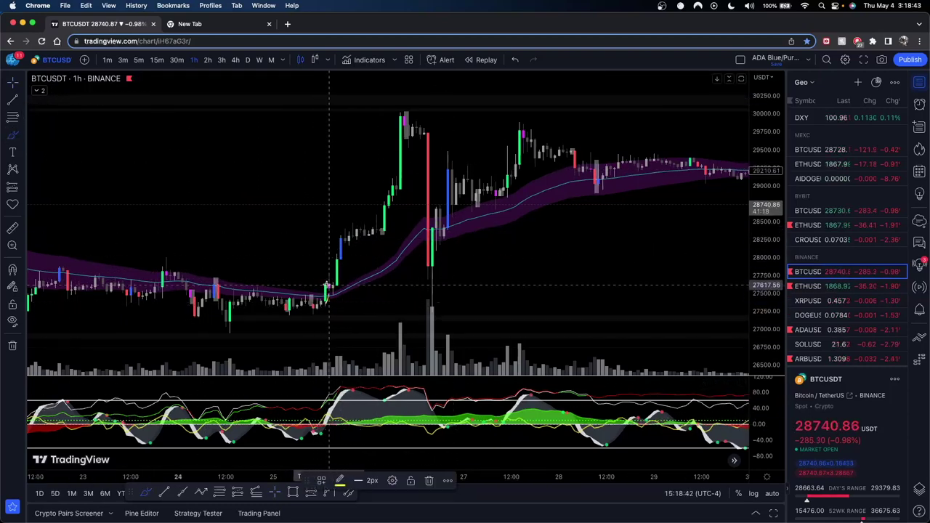
pyautogui.moveTo(326, 294)
pyautogui.mouseDown()
pyautogui.moveTo(335, 251)
pyautogui.moveTo(345, 258)
pyautogui.mouseUp()
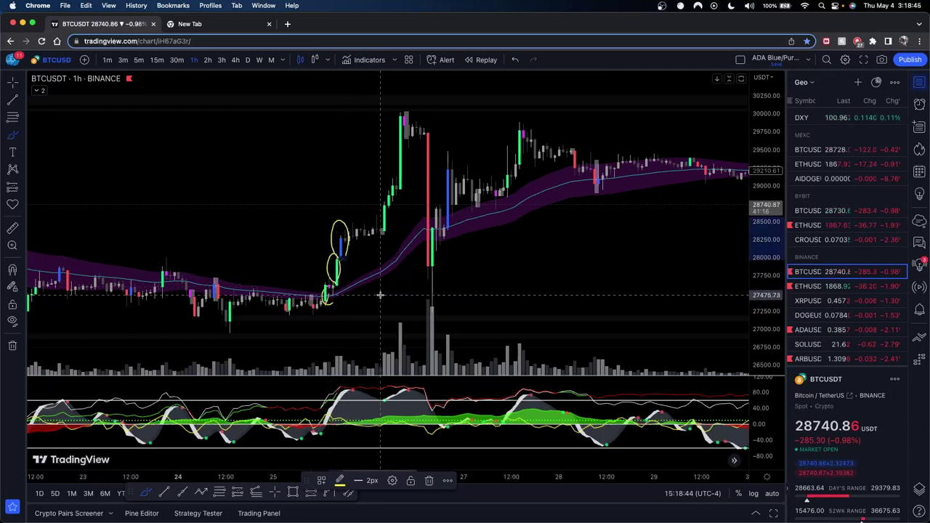
pyautogui.press('super+z')
pyautogui.press('super+z')
pyautogui.press('super+z')
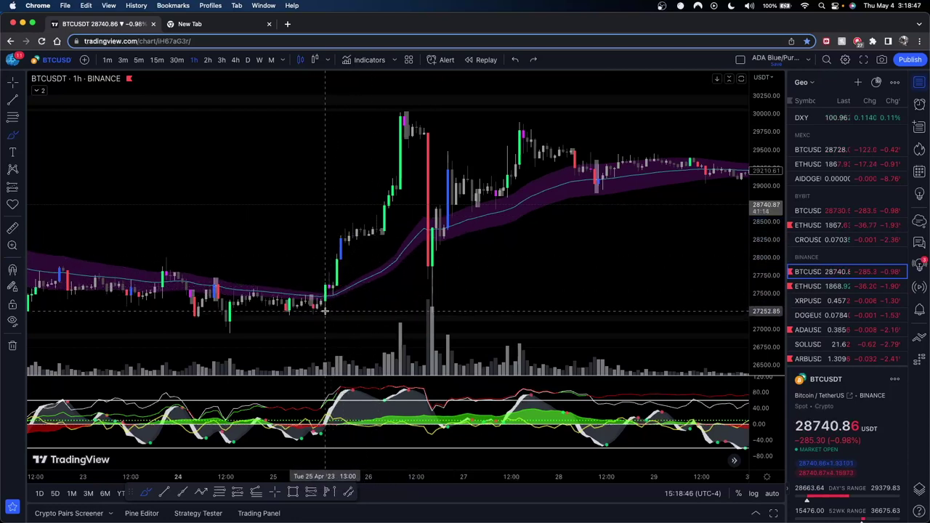
# Step: Circle the 25 April and 26 April rising legs above the 50 EMA cloud with the Brush
pyautogui.moveTo(324, 311)
pyautogui.mouseDown()
pyautogui.moveTo(342, 243)
pyautogui.moveTo(331, 306)
pyautogui.mouseUp()
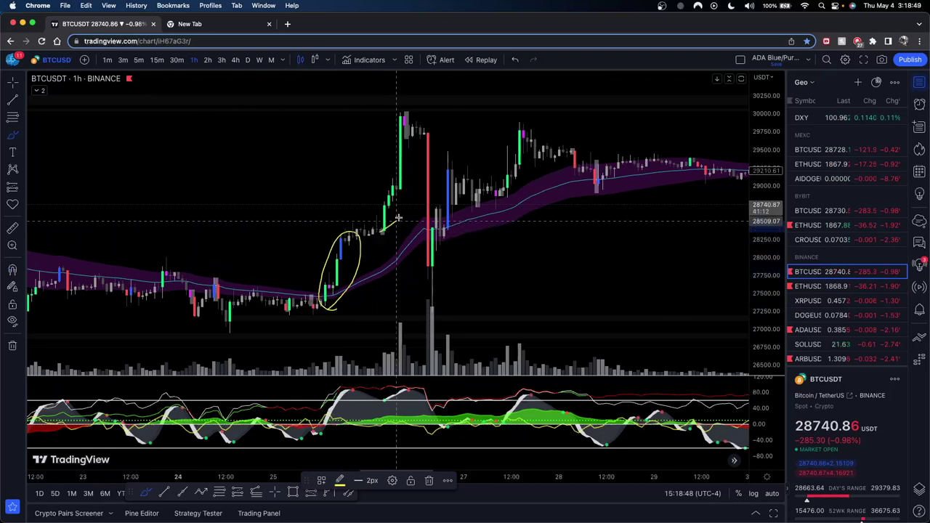
pyautogui.moveTo(399, 218)
pyautogui.mouseDown()
pyautogui.moveTo(380, 162)
pyautogui.moveTo(408, 229)
pyautogui.mouseUp()
pyautogui.press('Escape')
pyautogui.moveTo(499, 133); pyautogui.dragTo(408, 194)
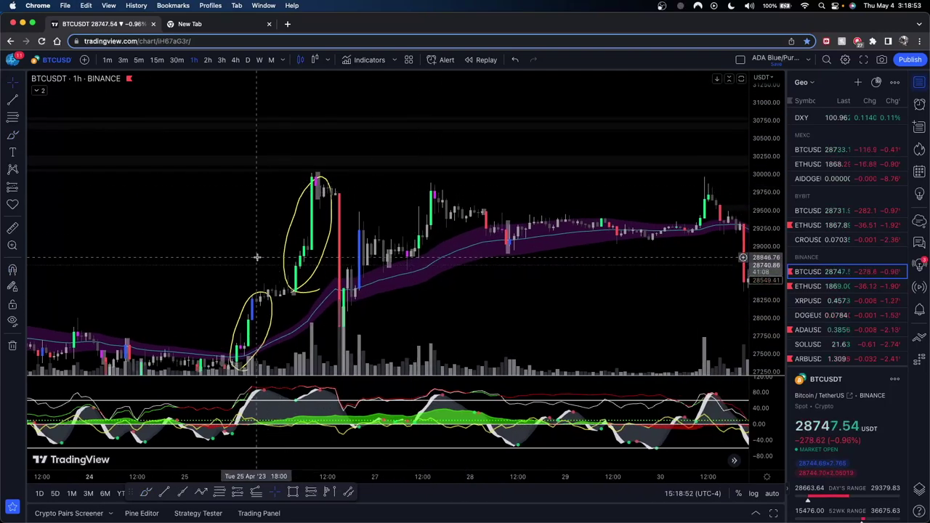
# Step: Circle a projected third leg above the 26 April high with the Brush, and undo the circles on all three legs
pyautogui.click(13, 135)
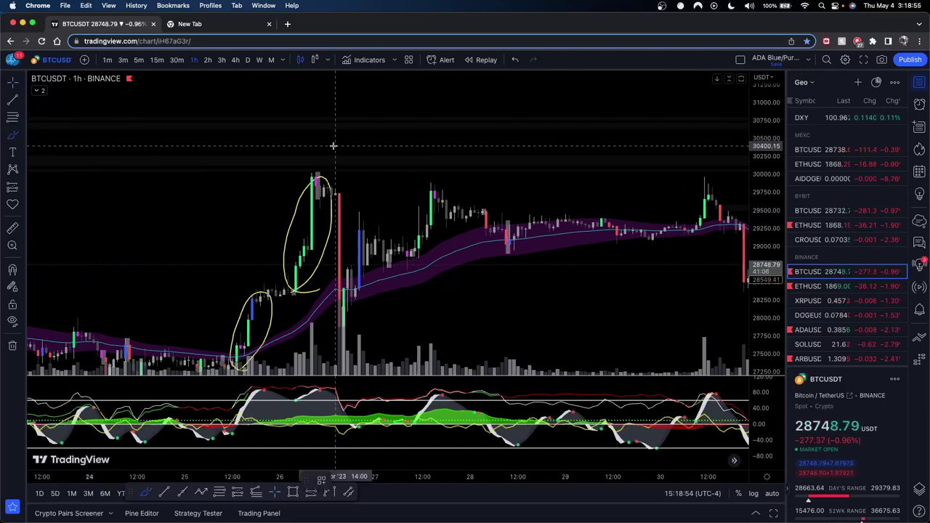
pyautogui.moveTo(363, 150); pyautogui.dragTo(342, 178)
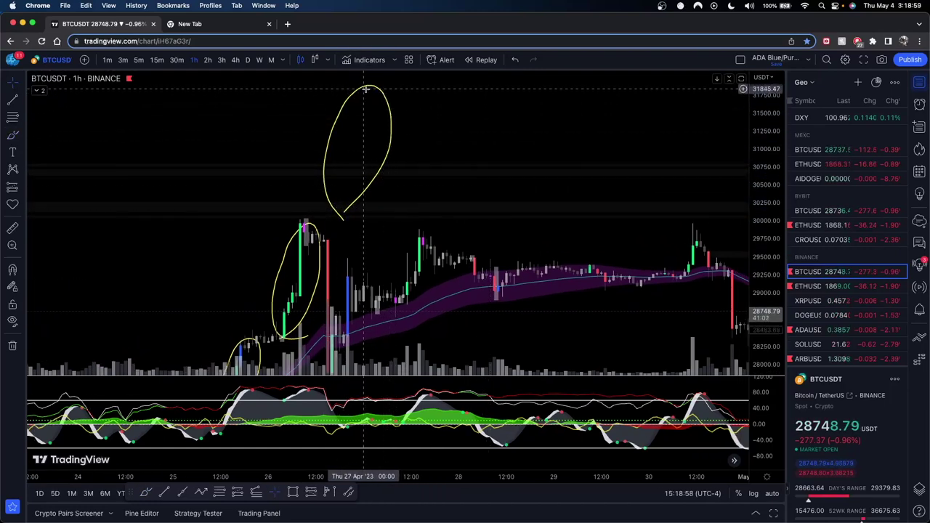
pyautogui.moveTo(773, 145); pyautogui.dragTo(767, 263)
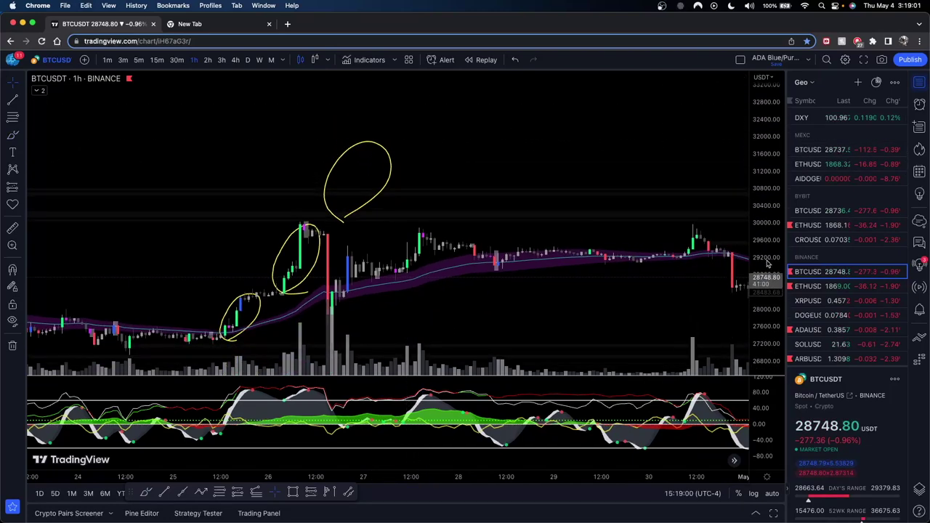
pyautogui.moveTo(516, 151); pyautogui.dragTo(538, 128)
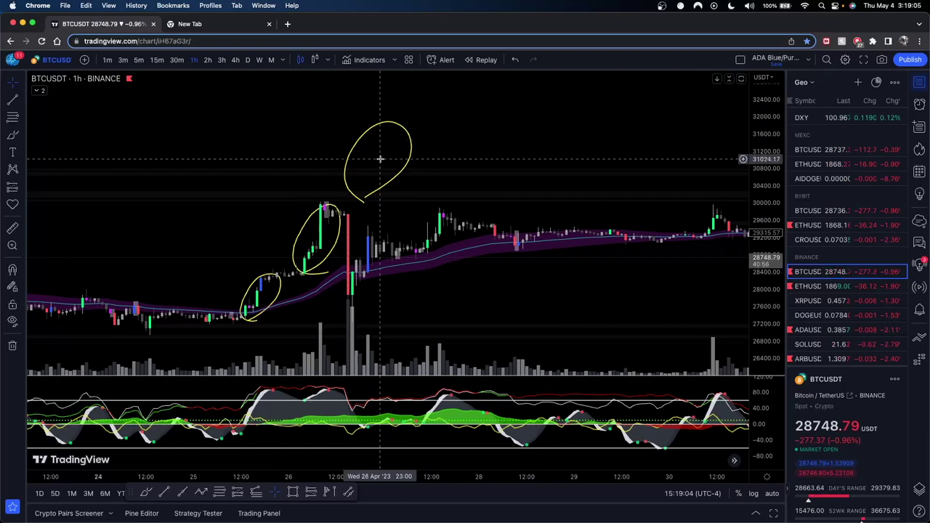
pyautogui.press('super+z')
pyautogui.press('super+z')
pyautogui.press('super+z')
pyautogui.press('super+z')
pyautogui.press('super+z')
pyautogui.press('super+z')
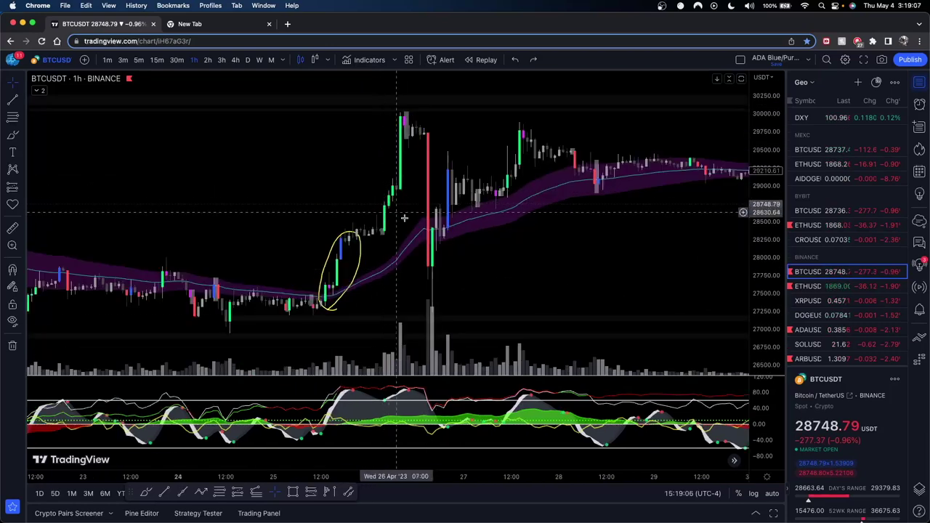
# Step: Examine how the 24 April to 2 May candles behave around the 50 EMA cloud on the 1-hour chart
pyautogui.hscroll(6, 538, 257)
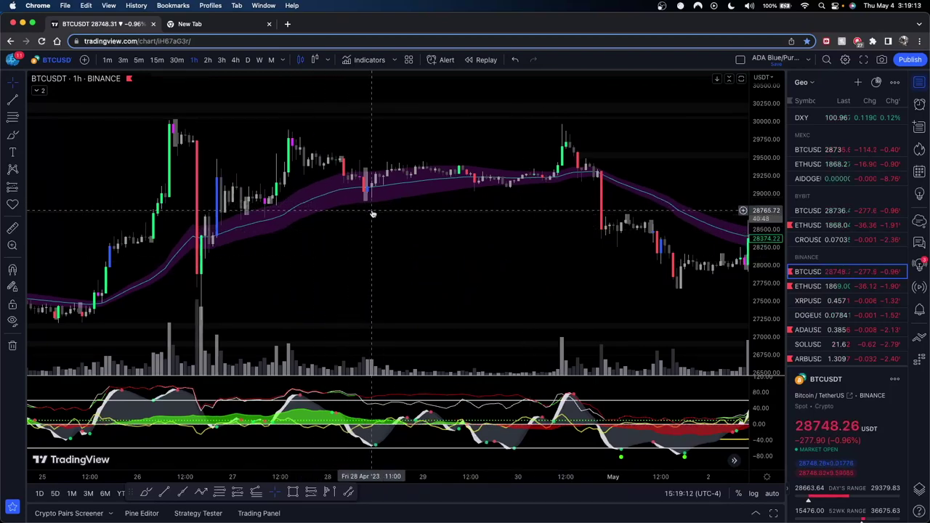
pyautogui.click(13, 135)
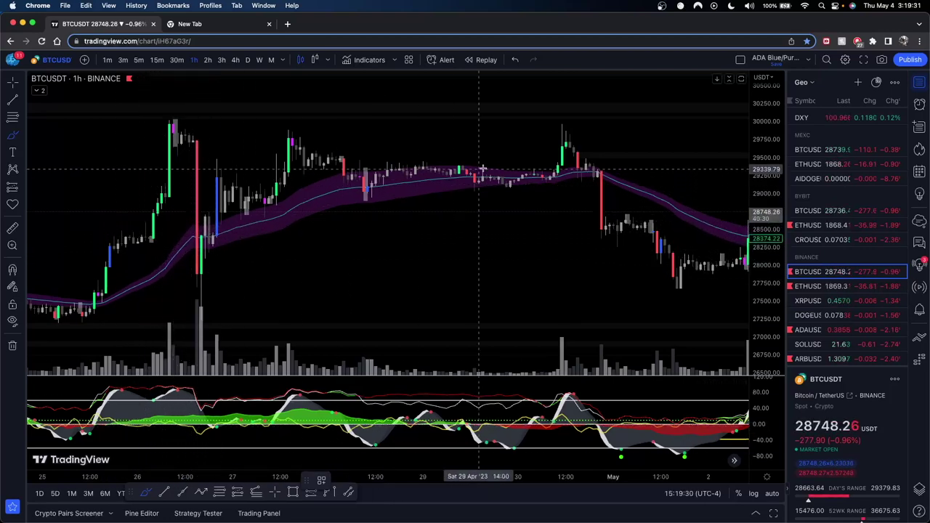
pyautogui.scroll(-5, 508, 226)
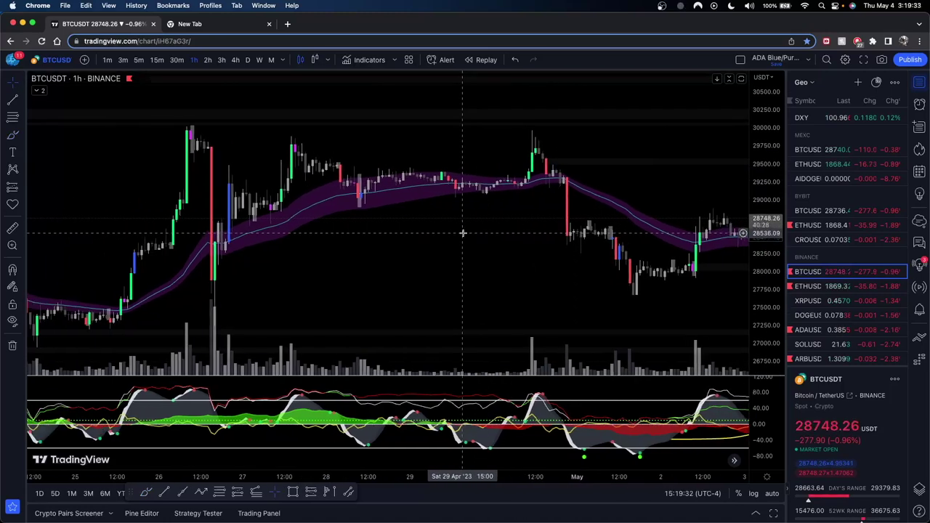
pyautogui.scroll(-3, 412, 247)
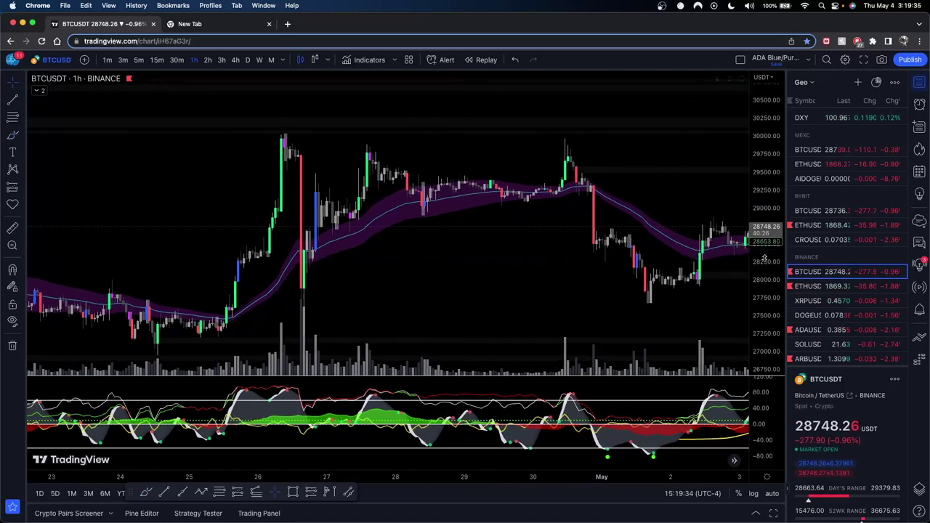
pyautogui.scroll(4, 639, 230)
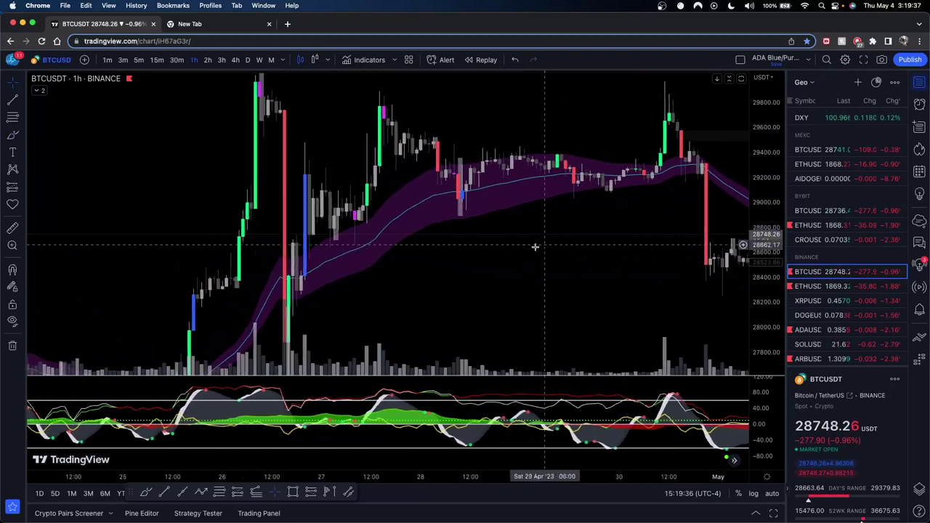
pyautogui.moveTo(535, 247); pyautogui.dragTo(596, 243)
pyautogui.moveTo(766, 181); pyautogui.dragTo(766, 295)
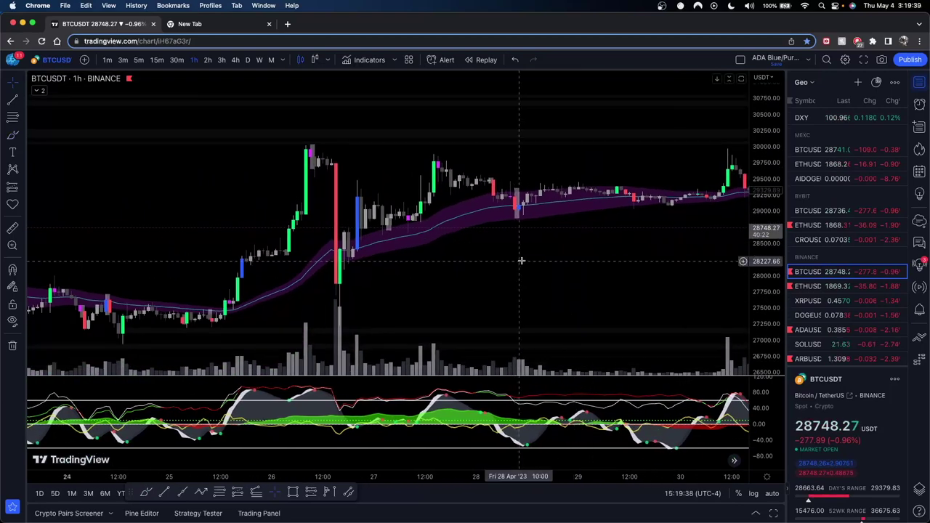
pyautogui.hscroll(-2, 388, 234)
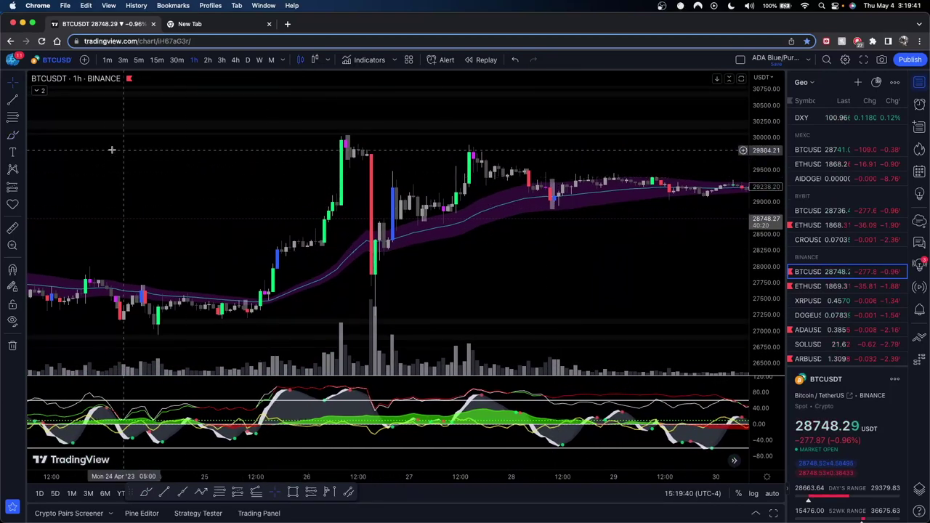
# Step: Trace the sharp 26 April drop through the 50 EMA cloud with the Brush, undoing both strokes
pyautogui.hotkey('alt', 't')
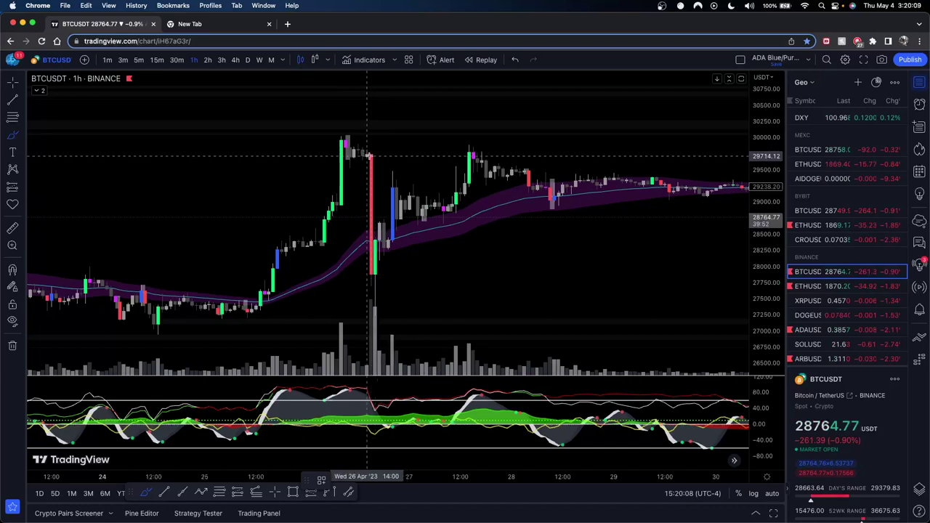
pyautogui.moveTo(369, 156)
pyautogui.mouseDown()
pyautogui.moveTo(392, 218)
pyautogui.moveTo(391, 247)
pyautogui.mouseUp()
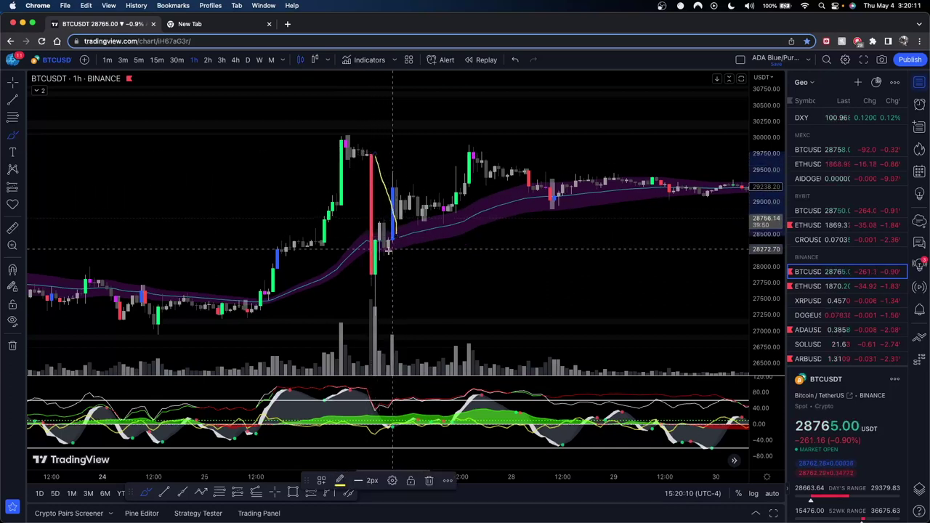
pyautogui.press('super+z')
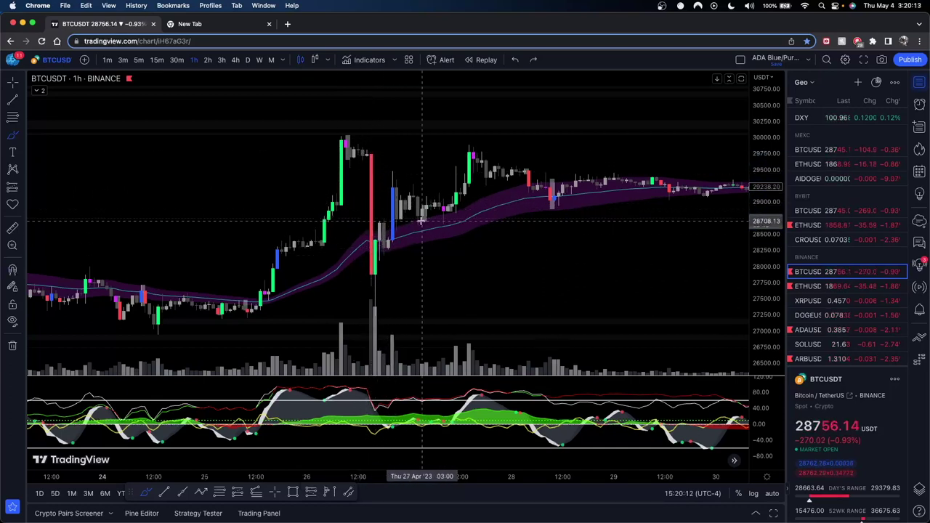
pyautogui.moveTo(371, 154); pyautogui.dragTo(376, 307)
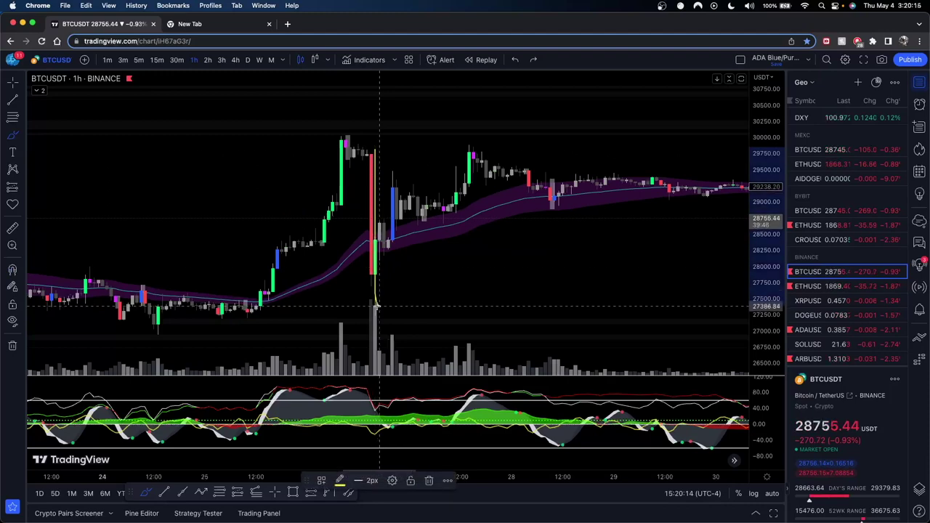
pyautogui.press('super+z')
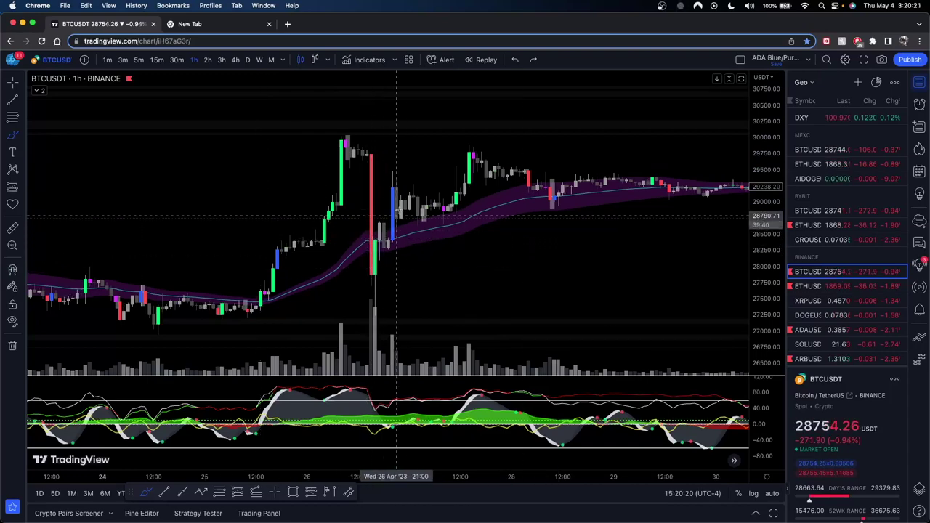
# Step: Mark where the red 28 April candle enters the top of the 50 EMA cloud with the Brush, and undo the marks
pyautogui.moveTo(473, 240); pyautogui.dragTo(368, 266)
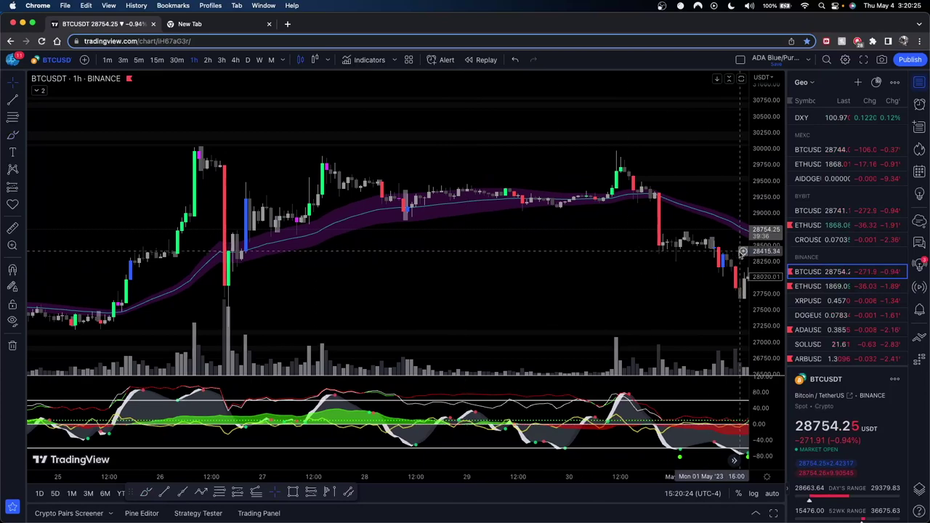
pyautogui.scroll(5, 549, 253)
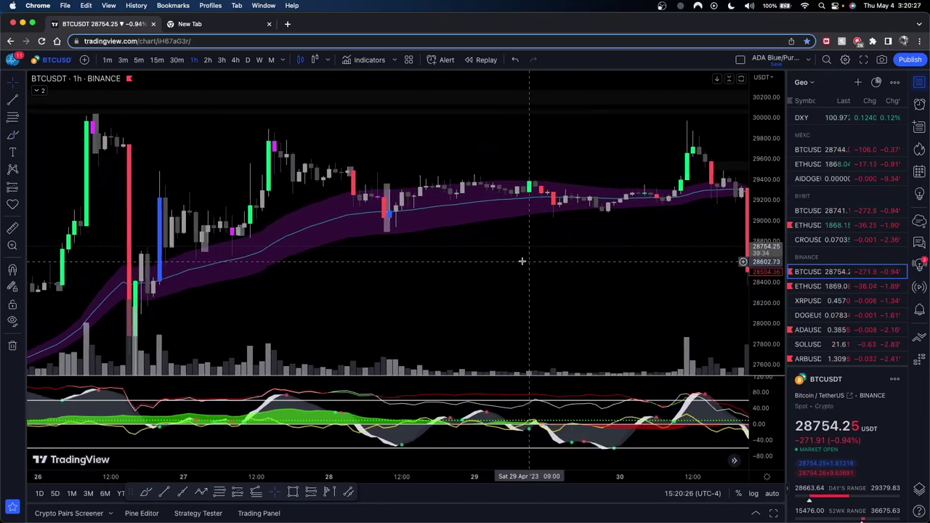
pyautogui.moveTo(496, 261); pyautogui.dragTo(531, 273)
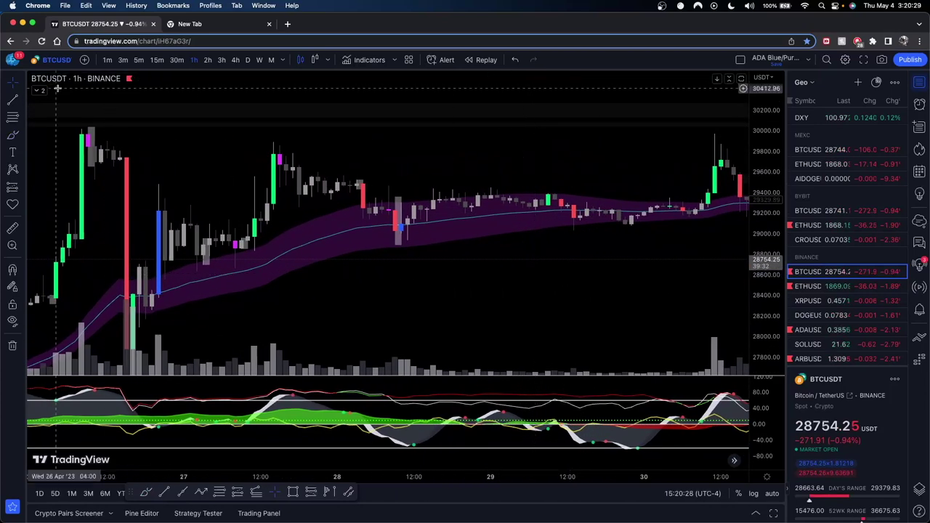
pyautogui.click(13, 136)
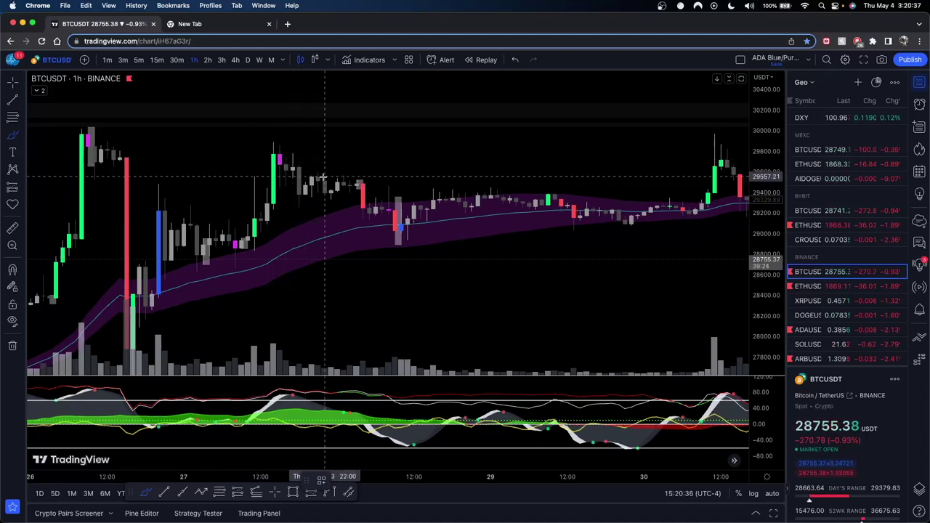
pyautogui.moveTo(361, 184)
pyautogui.mouseDown()
pyautogui.moveTo(368, 234)
pyautogui.moveTo(369, 207)
pyautogui.mouseUp()
pyautogui.press('super+z')
pyautogui.press('super+z')
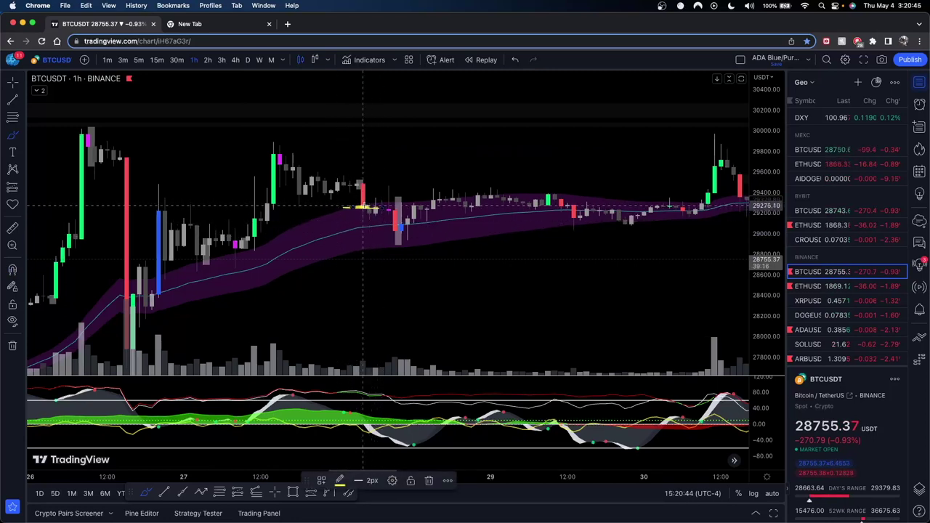
pyautogui.press('super+z')
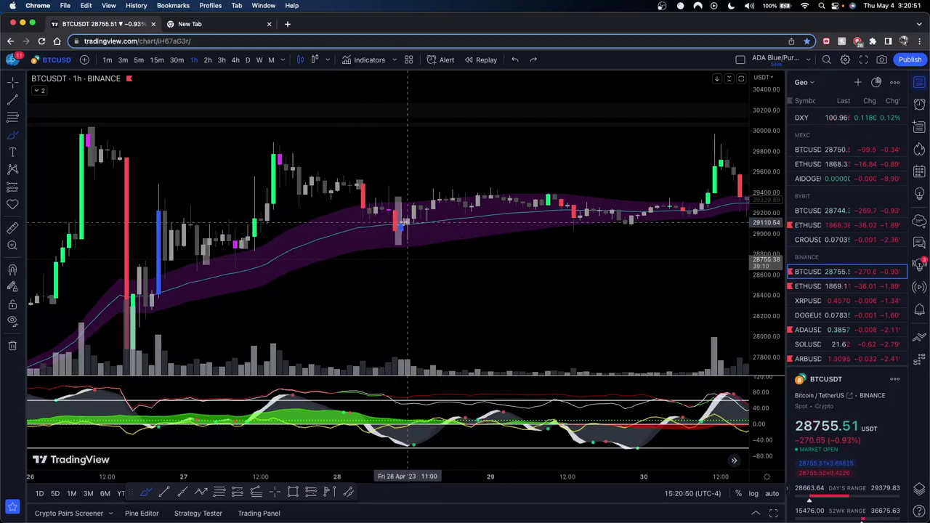
# Step: Draw a short horizontal Brush line at the red 28 April candle's close, and trace the cloud's lower and upper edges, undoing the edge strokes
pyautogui.click(352, 205)
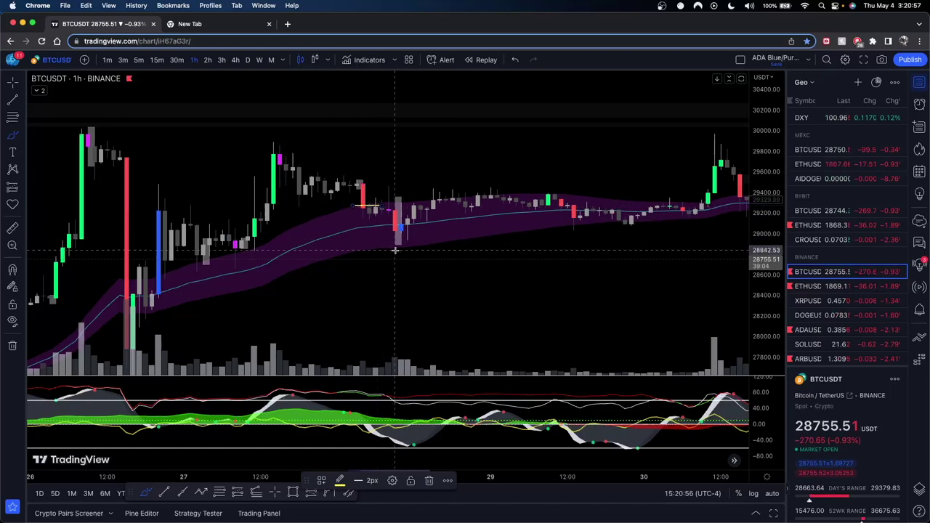
pyautogui.moveTo(388, 247); pyautogui.dragTo(316, 266)
pyautogui.moveTo(312, 226); pyautogui.dragTo(366, 195)
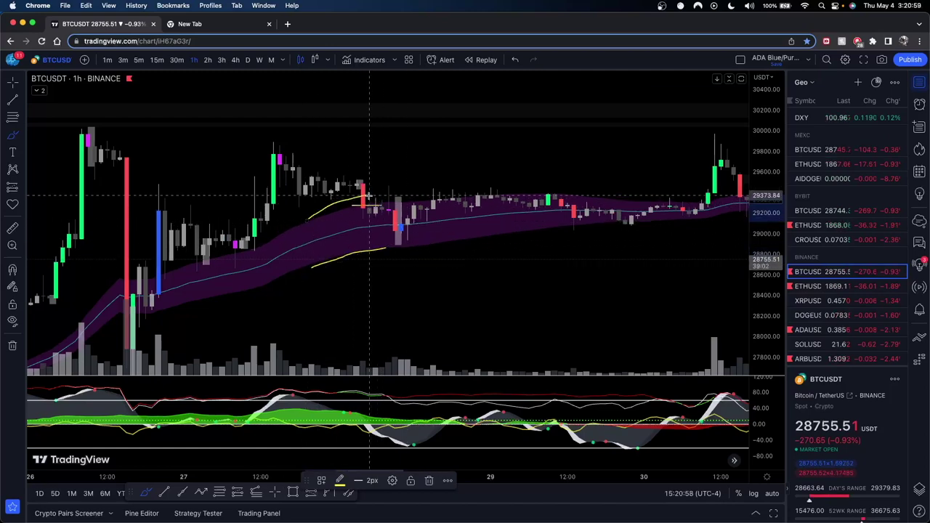
pyautogui.press('super+z')
pyautogui.press('super+z')
pyautogui.press('Escape')
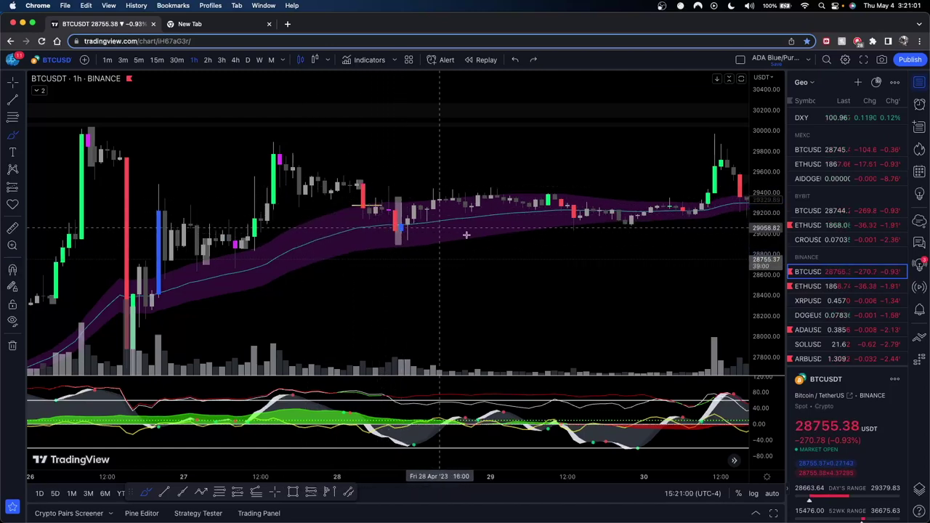
# Step: Try another Brush stroke beside the red 28 April candle at the cloud's upper edge, and undo it
pyautogui.moveTo(490, 259); pyautogui.dragTo(548, 262)
pyautogui.moveTo(755, 279); pyautogui.dragTo(749, 199)
pyautogui.scroll(5, 426, 156)
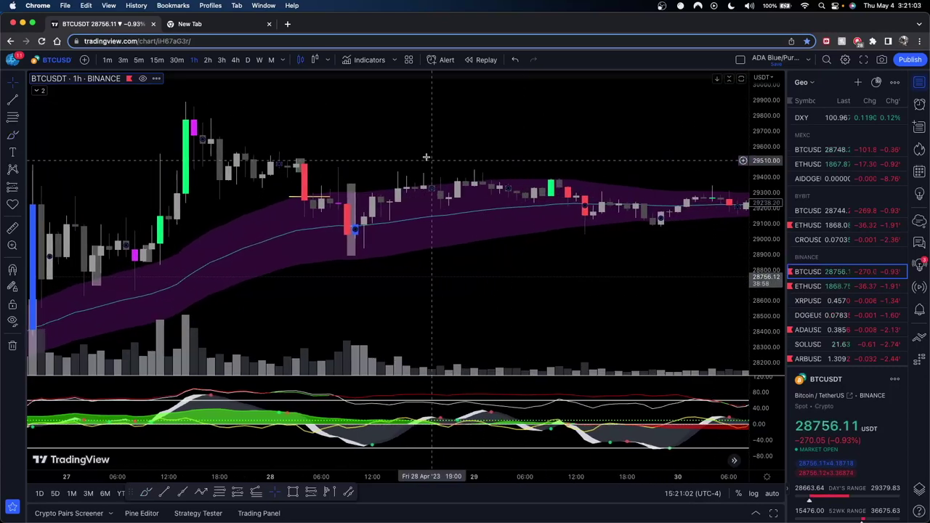
pyautogui.click(12, 136)
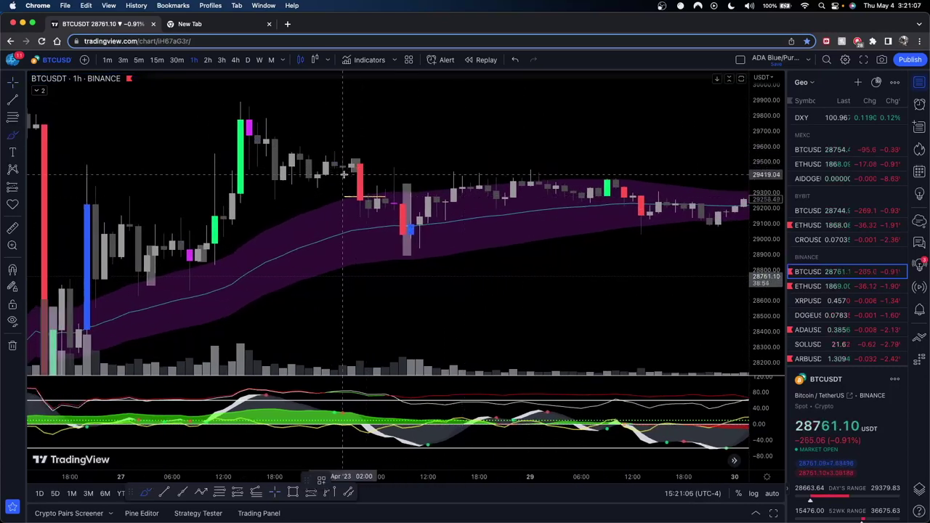
pyautogui.moveTo(343, 174)
pyautogui.mouseDown()
pyautogui.moveTo(377, 175)
pyautogui.moveTo(338, 186)
pyautogui.mouseUp()
pyautogui.press('super+z')
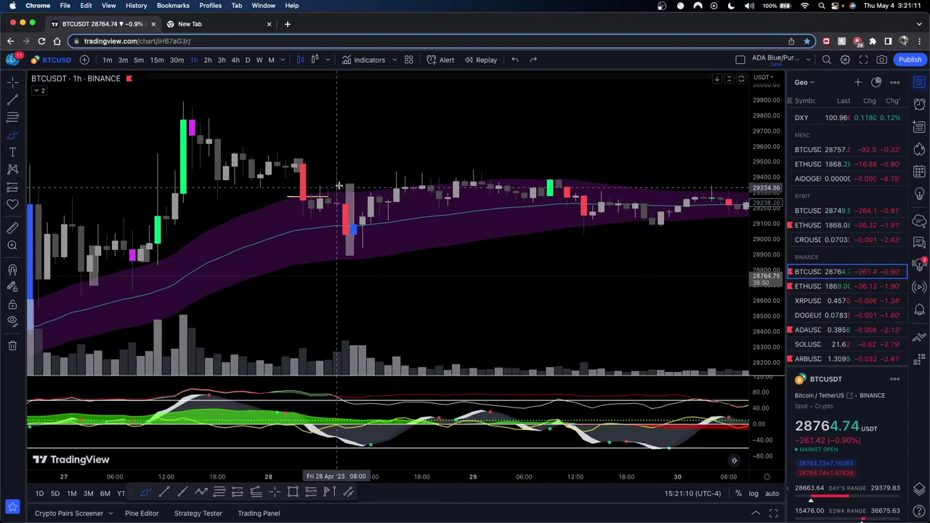
# Step: Delete the short horizontal line at the red 28 April candle's close
pyautogui.press('Escape')
pyautogui.moveTo(353, 170); pyautogui.dragTo(438, 179)
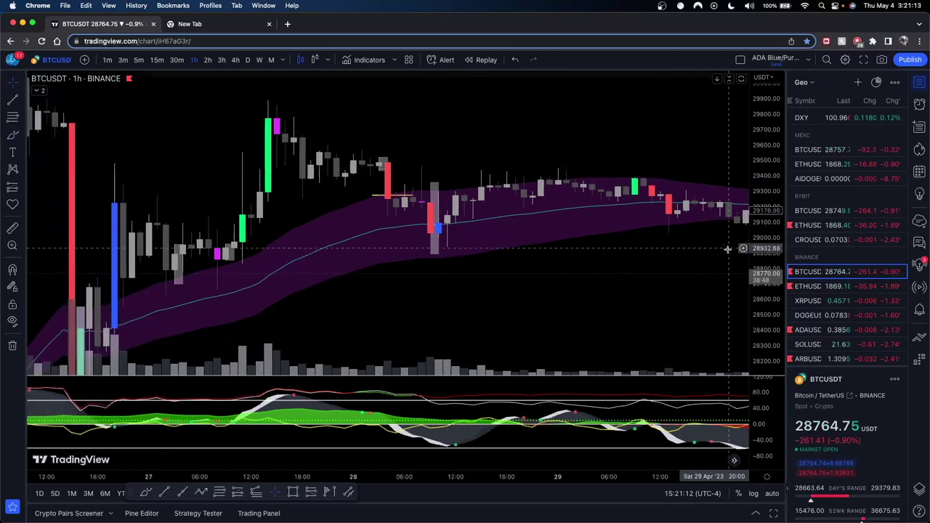
pyautogui.moveTo(756, 256); pyautogui.dragTo(748, 202)
pyautogui.scroll(2, 434, 203)
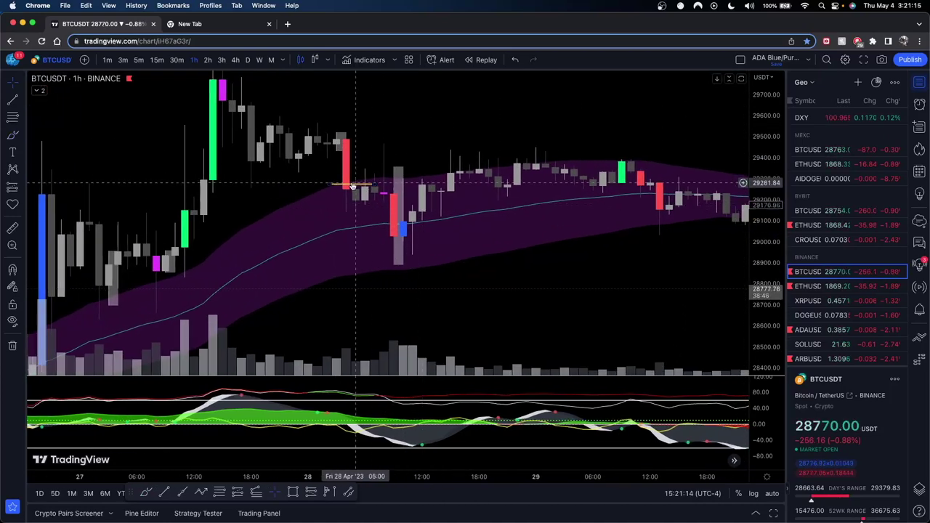
pyautogui.click(352, 186)
pyautogui.press('BackSpace')
# Step: Examine how the 28 April to 1 May candles move in and out of the 50 EMA cloud
pyautogui.scroll(-4, 576, 208)
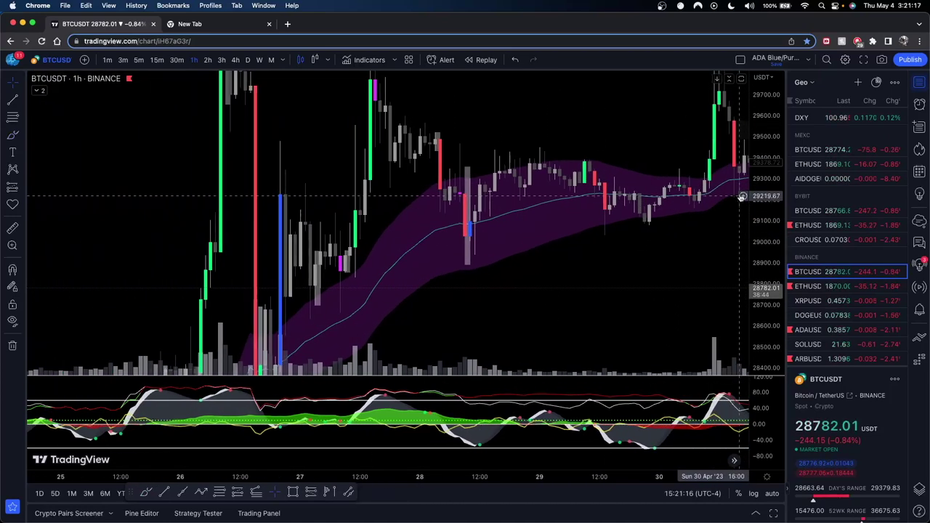
pyautogui.moveTo(760, 190); pyautogui.dragTo(761, 259)
pyautogui.moveTo(691, 247); pyautogui.dragTo(608, 249)
pyautogui.scroll(2, 608, 249)
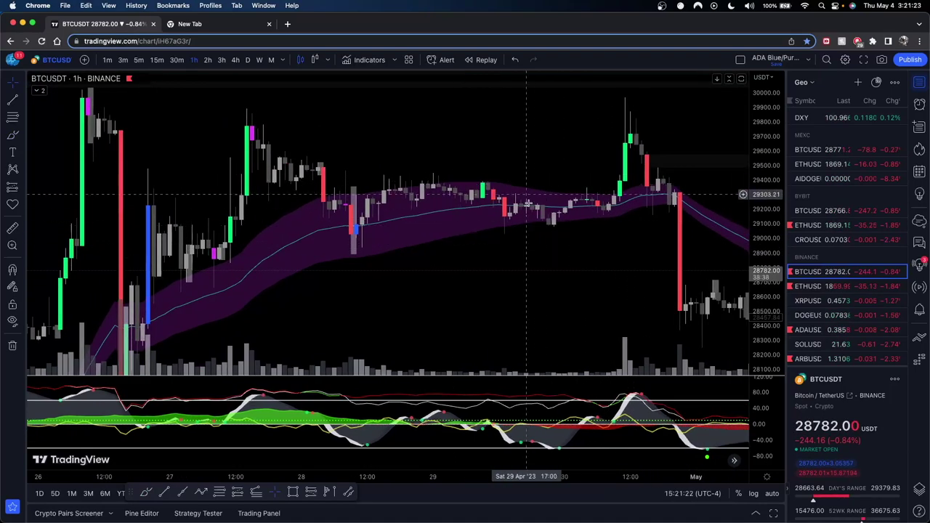
# Step: Sketch a Brush path over the 30 April spike, down into the 50 EMA cloud and up again, and undo it
pyautogui.moveTo(626, 251); pyautogui.dragTo(423, 257)
pyautogui.scroll(2, 422, 258)
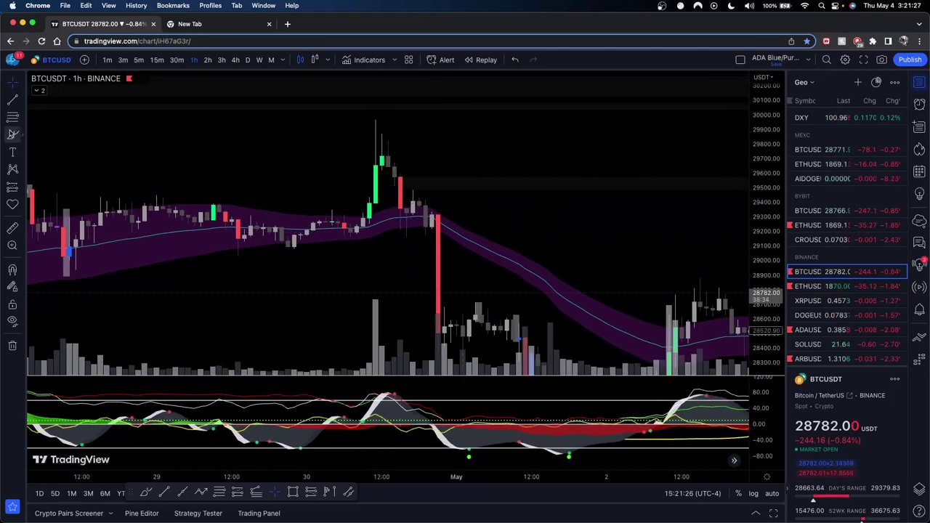
pyautogui.click(12, 134)
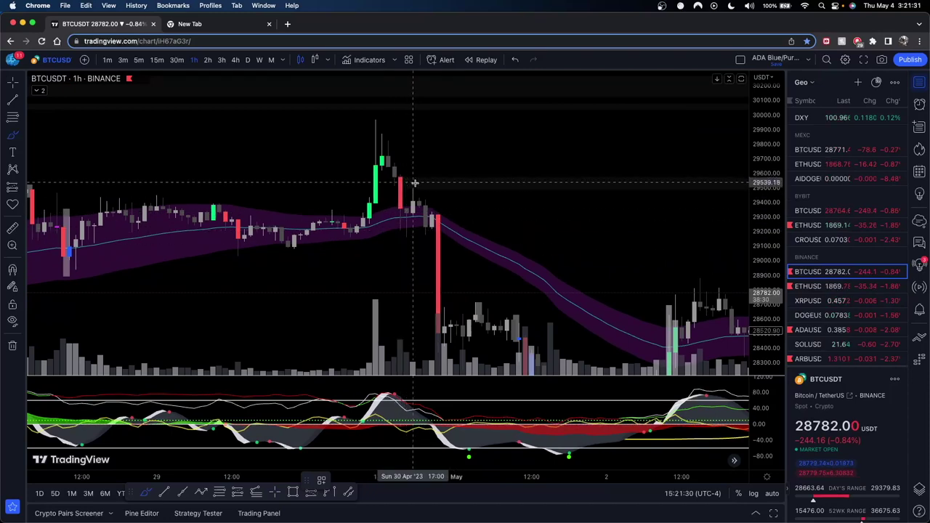
pyautogui.moveTo(759, 301); pyautogui.dragTo(758, 180)
pyautogui.scroll(3, 494, 223)
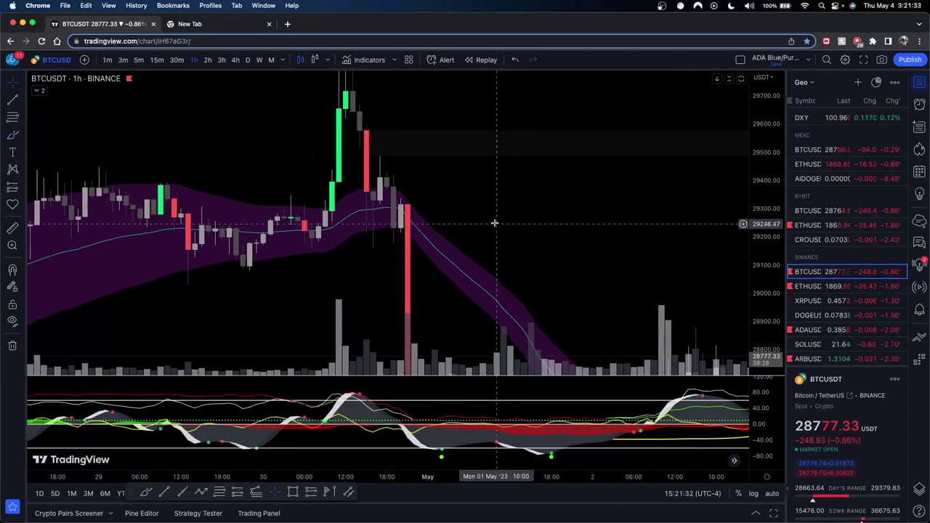
pyautogui.moveTo(409, 174); pyautogui.dragTo(517, 212)
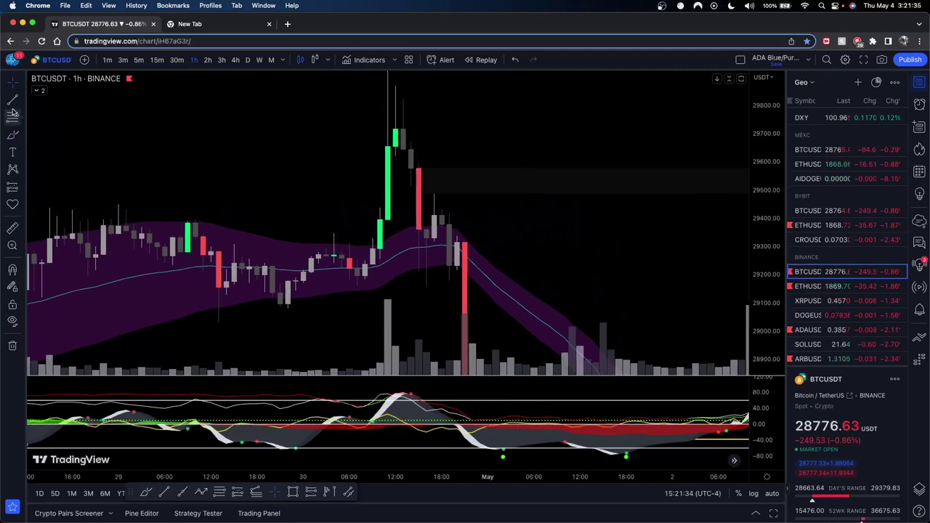
pyautogui.click(13, 136)
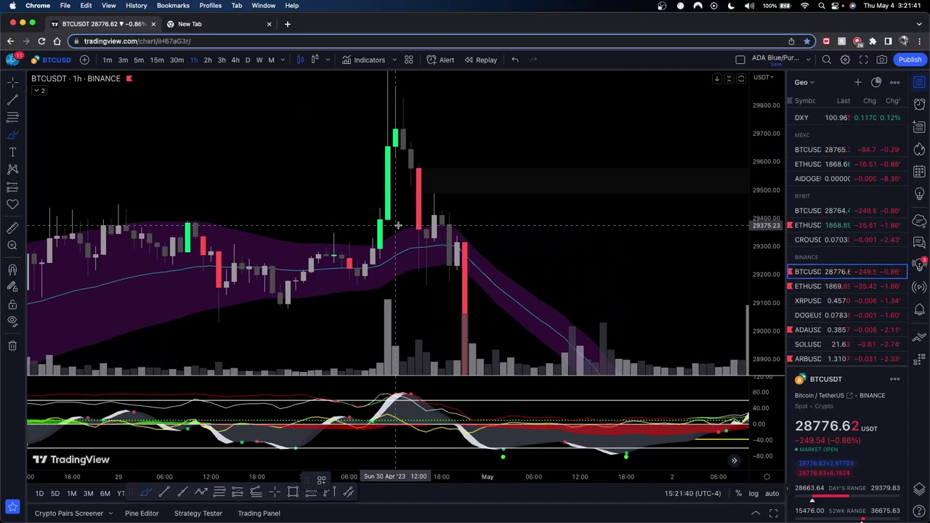
pyautogui.moveTo(363, 275)
pyautogui.mouseDown()
pyautogui.moveTo(392, 145)
pyautogui.moveTo(402, 134)
pyautogui.moveTo(426, 258)
pyautogui.moveTo(530, 65)
pyautogui.mouseUp()
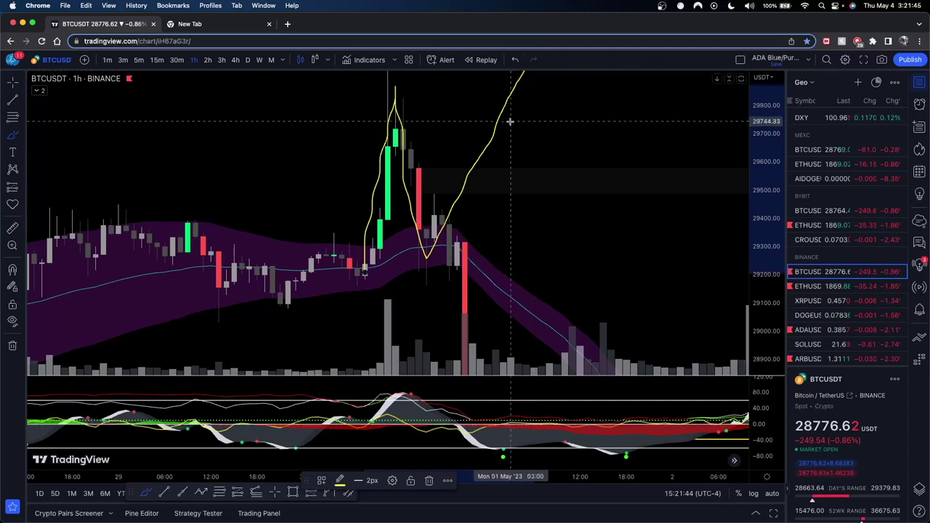
pyautogui.press('super+z')
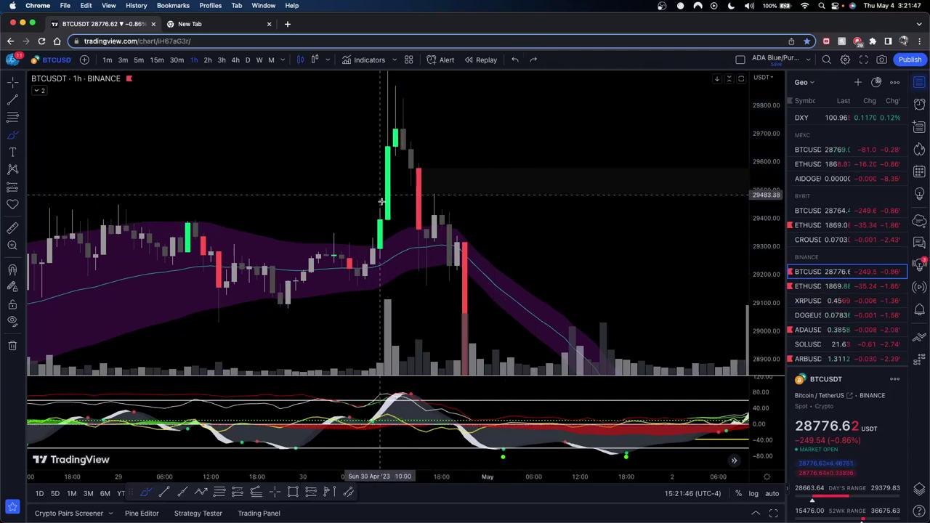
# Step: Sketch a second Brush path up the 30 April spike with a shallow pullback above the cloud and a renewed rise, and undo it
pyautogui.moveTo(371, 263)
pyautogui.mouseDown()
pyautogui.moveTo(408, 116)
pyautogui.moveTo(424, 170)
pyautogui.moveTo(473, 82)
pyautogui.mouseUp()
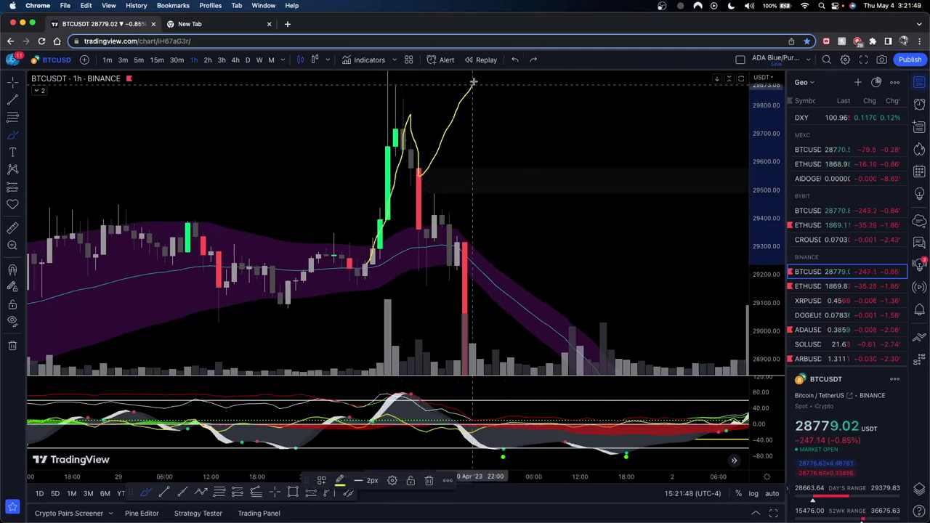
pyautogui.press('super+z')
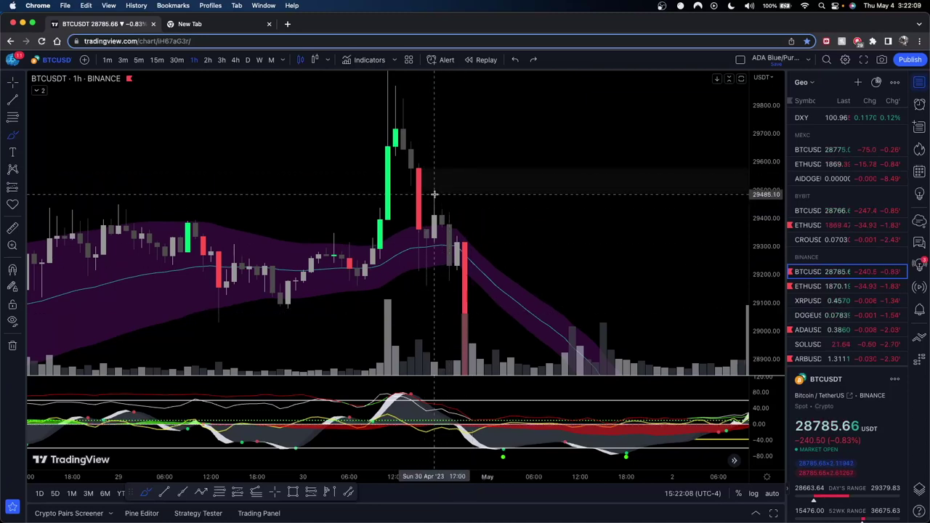
pyautogui.press('Escape')
# Step: Draw a short horizontal Brush line inside the cloud, just below the red 30 April 15:00 candle and the EMA line
pyautogui.moveTo(557, 229); pyautogui.dragTo(550, 223)
pyautogui.moveTo(768, 208); pyautogui.dragTo(768, 307)
pyautogui.moveTo(595, 237); pyautogui.dragTo(573, 228)
pyautogui.click(12, 137)
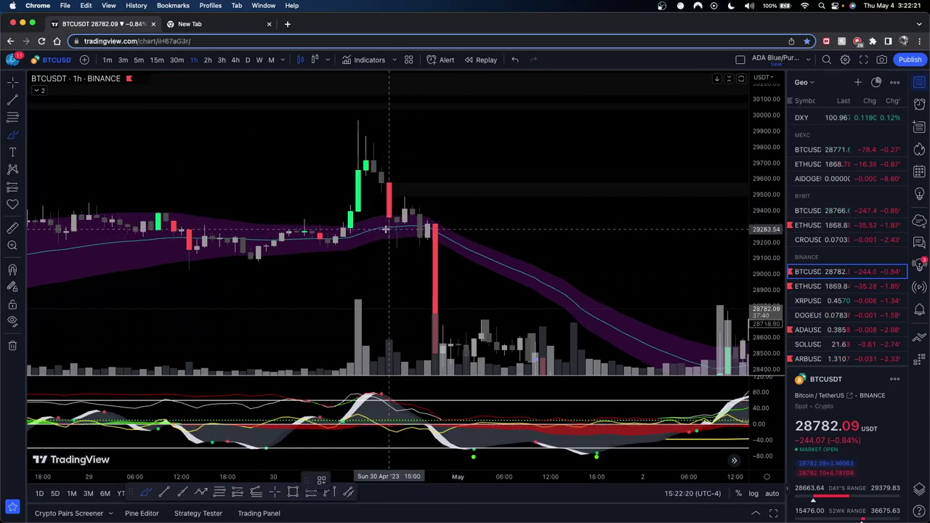
pyautogui.moveTo(500, 202); pyautogui.dragTo(598, 199)
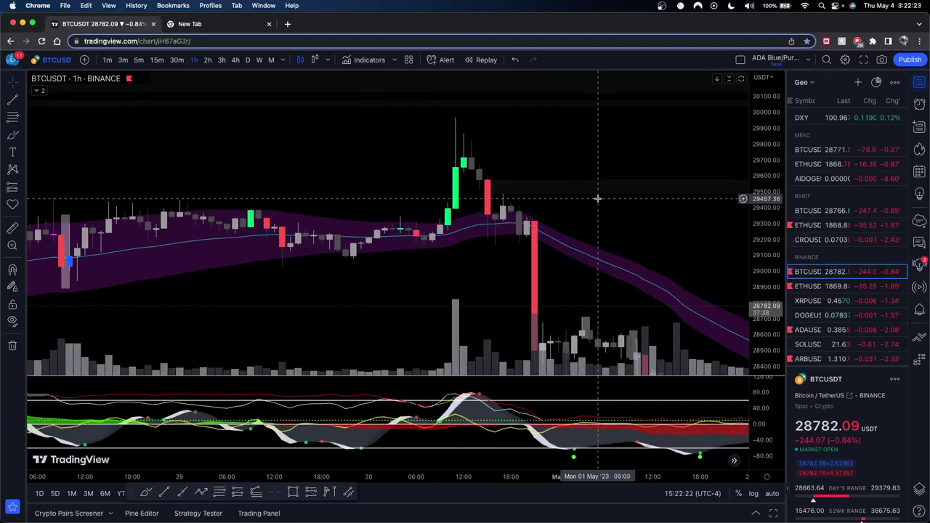
pyautogui.scroll(4, 548, 197)
pyautogui.moveTo(535, 200); pyautogui.dragTo(608, 197)
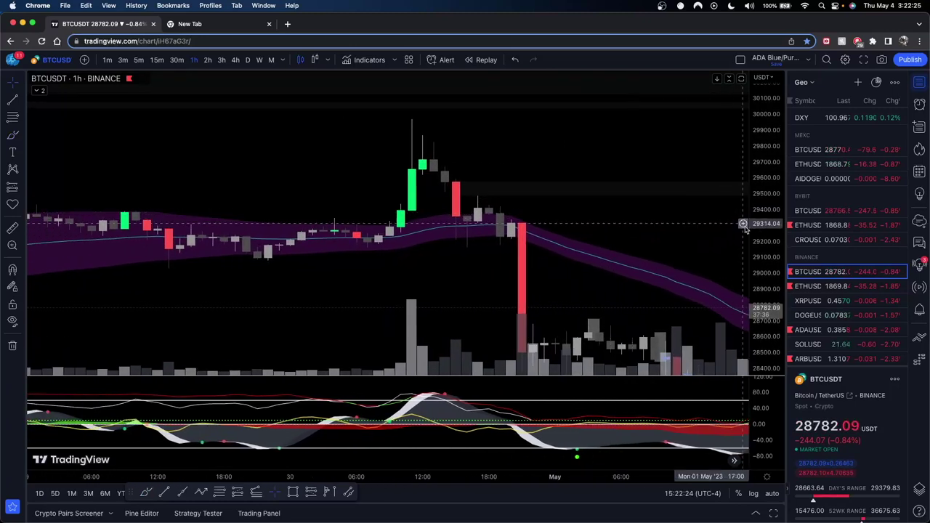
pyautogui.scroll(3, 627, 174)
pyautogui.scroll(2, 627, 175)
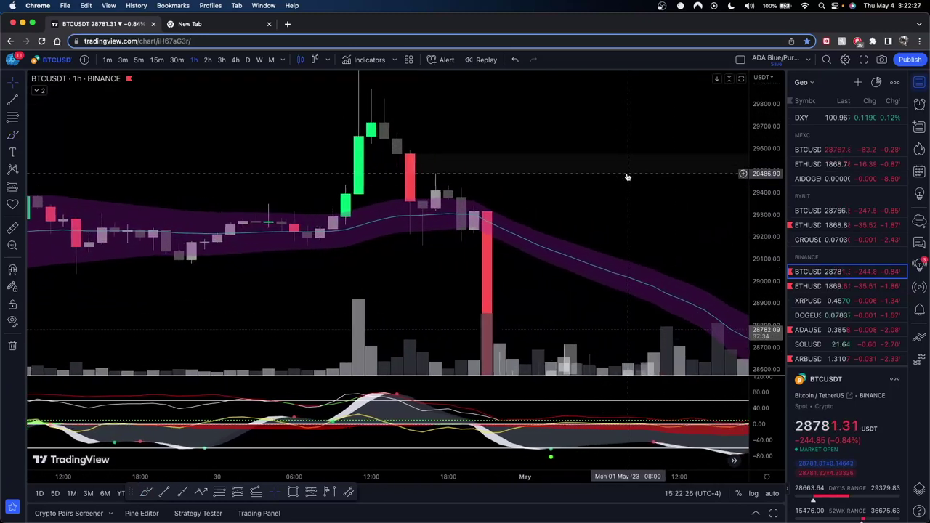
pyautogui.moveTo(624, 176); pyautogui.dragTo(623, 201)
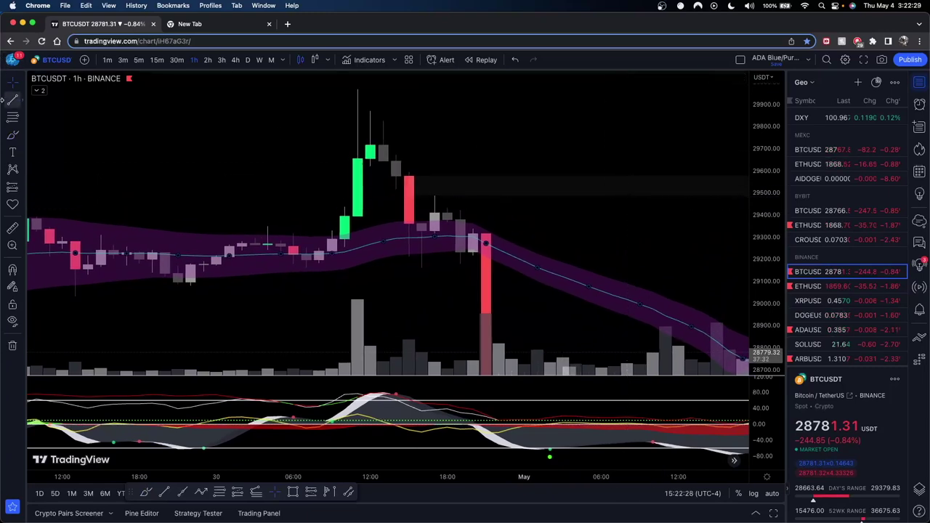
pyautogui.click(13, 135)
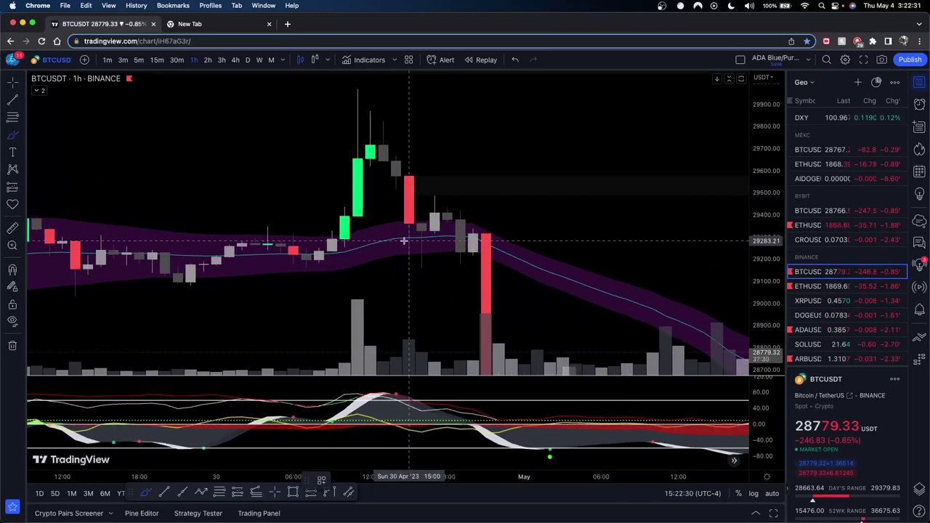
pyautogui.moveTo(400, 243); pyautogui.dragTo(432, 241)
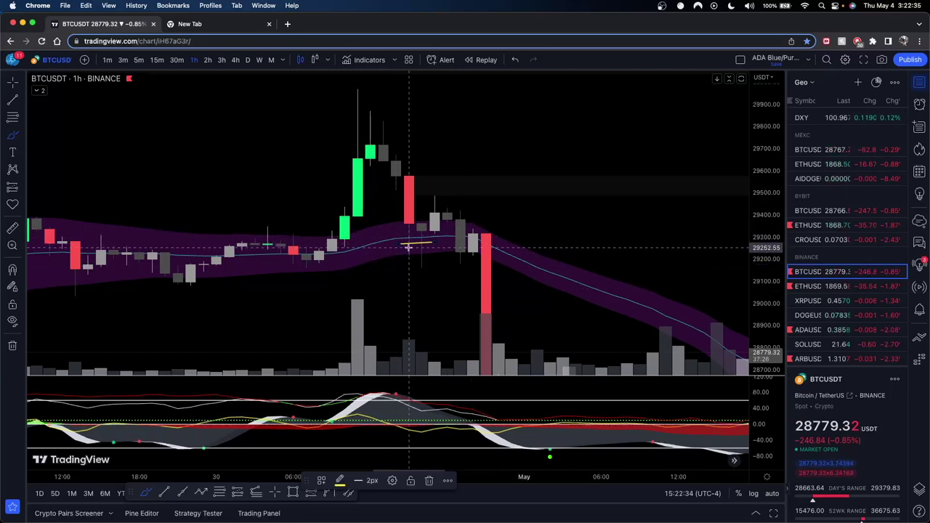
# Step: Brush a rising zigzag price path from the 30 April lows through the spike above the chart, and clear the freehand marks
pyautogui.press('super+z')
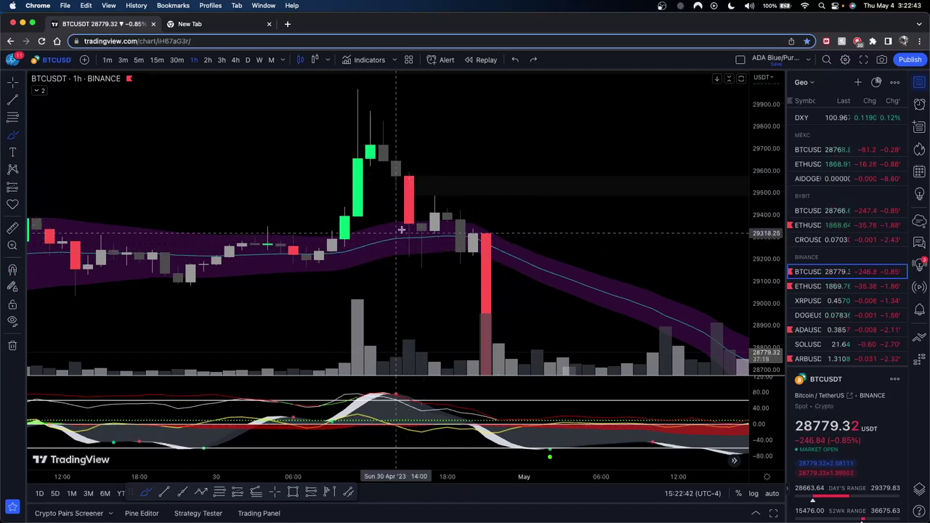
pyautogui.moveTo(296, 263)
pyautogui.mouseDown()
pyautogui.moveTo(380, 131)
pyautogui.moveTo(458, 131)
pyautogui.moveTo(496, 77)
pyautogui.moveTo(558, 64)
pyautogui.mouseUp()
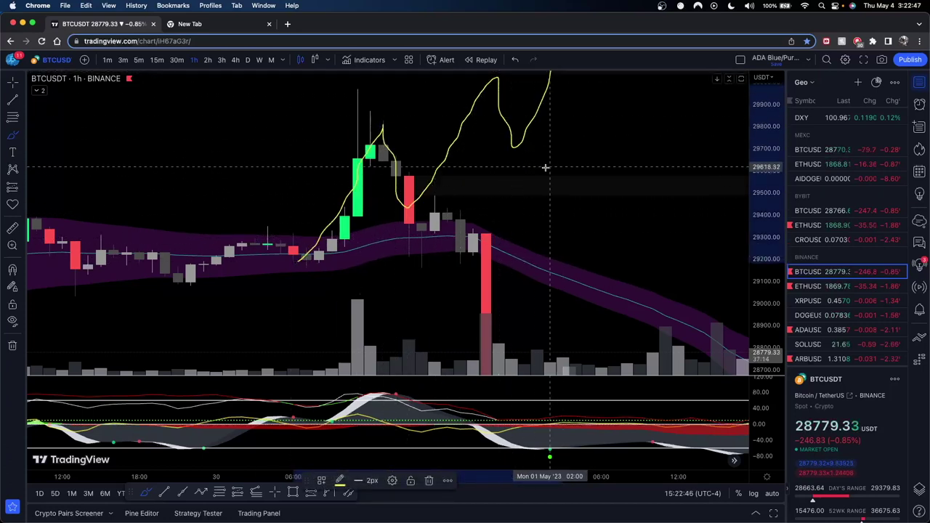
pyautogui.press('Delete')
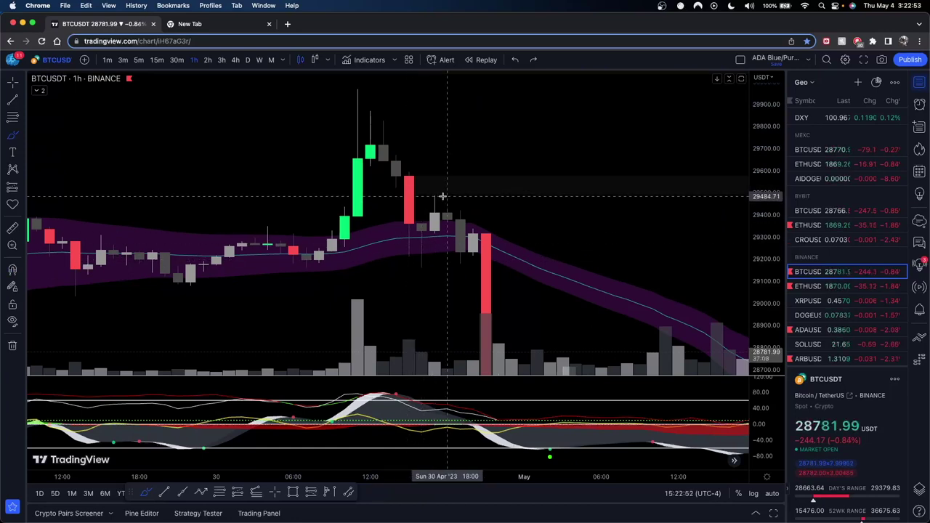
pyautogui.moveTo(442, 197); pyautogui.dragTo(427, 191)
pyautogui.press('super+z')
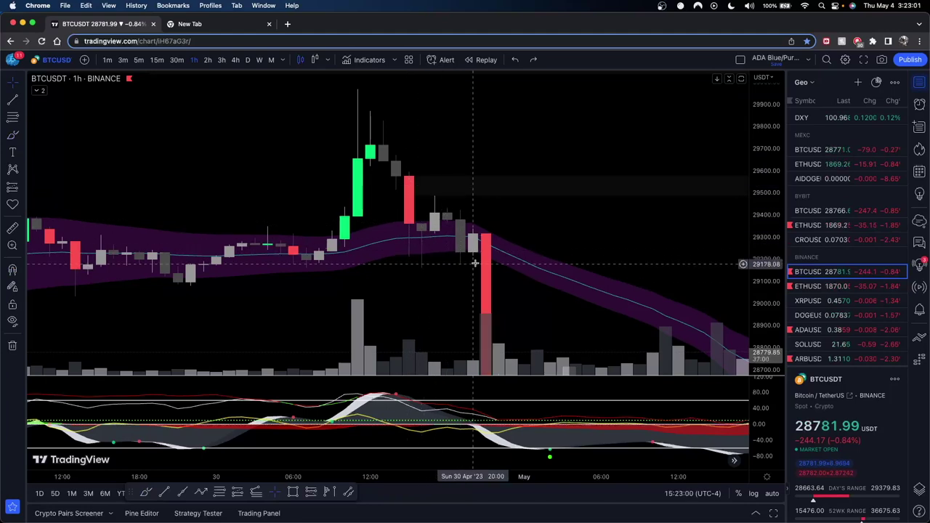
# Step: Circle the sideways candles following the large red drop around 1 May with the brush, and undo the markings
pyautogui.scroll(-3, 509, 191)
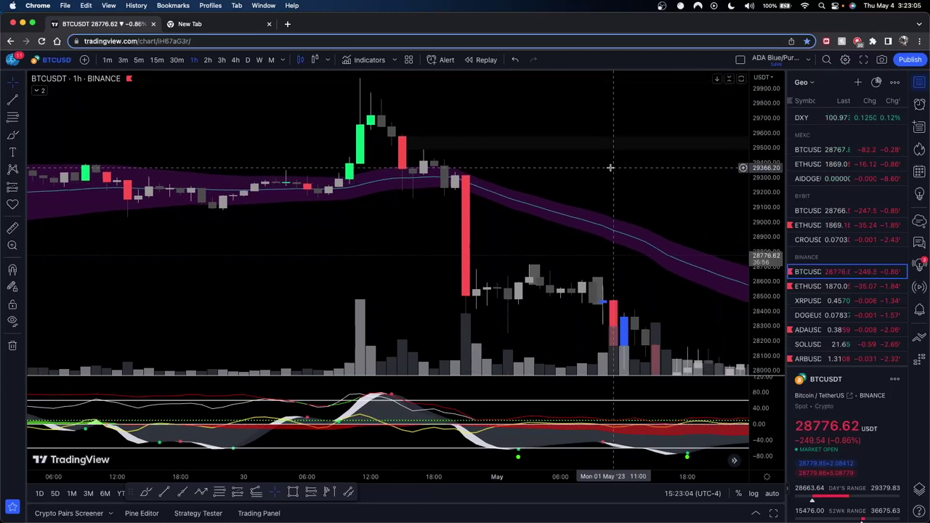
pyautogui.hscroll(1, 610, 168)
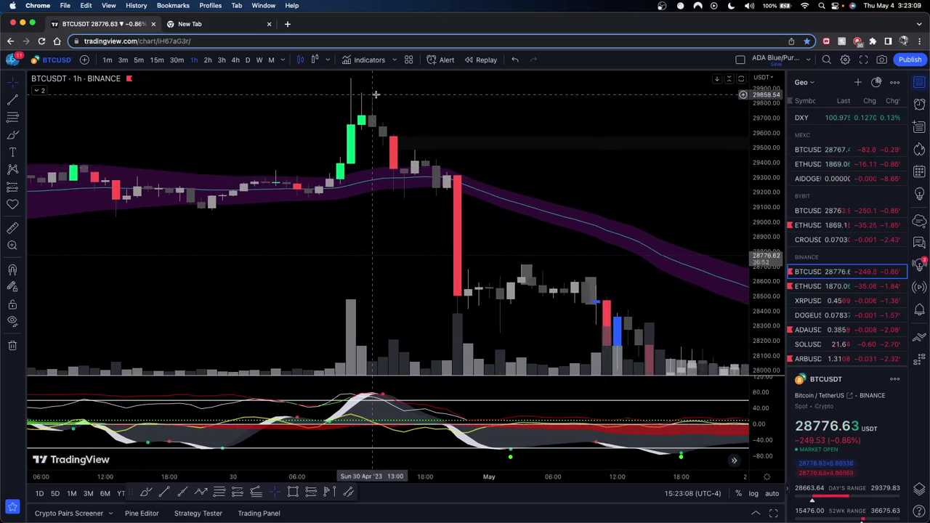
pyautogui.moveTo(510, 148); pyautogui.dragTo(393, 129)
pyautogui.hscroll(6, 393, 132)
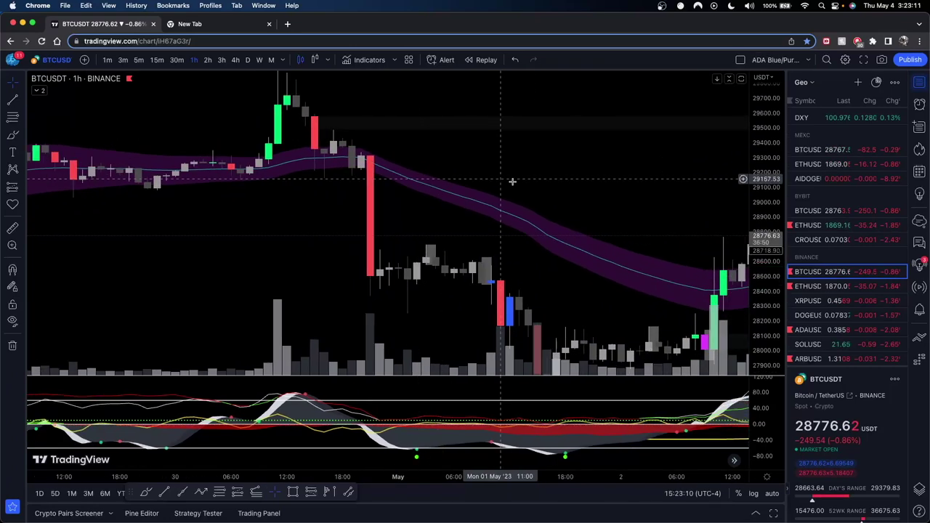
pyautogui.hscroll(2, 91, 83)
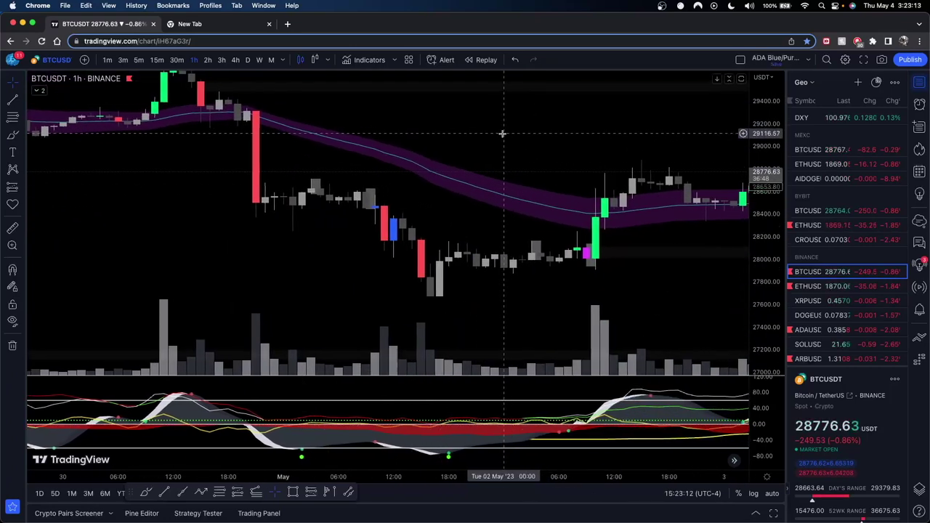
pyautogui.click(14, 133)
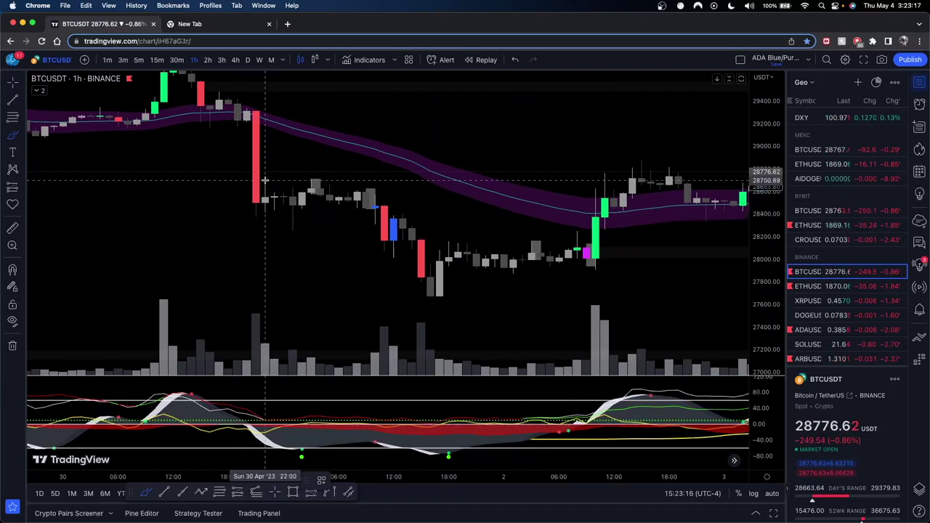
pyautogui.moveTo(249, 183)
pyautogui.mouseDown()
pyautogui.moveTo(367, 186)
pyautogui.moveTo(374, 209)
pyautogui.moveTo(265, 210)
pyautogui.moveTo(253, 190)
pyautogui.mouseUp()
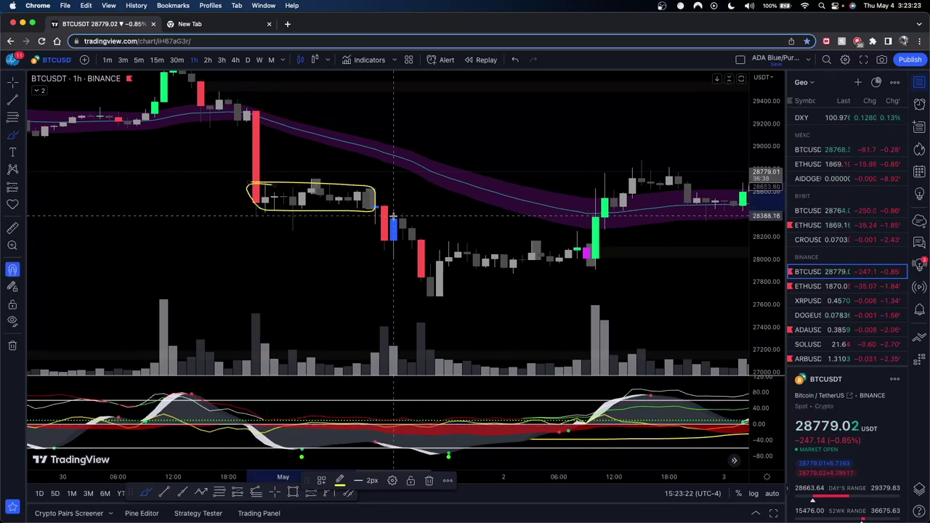
pyautogui.press('super+z')
pyautogui.moveTo(374, 195); pyautogui.dragTo(377, 185)
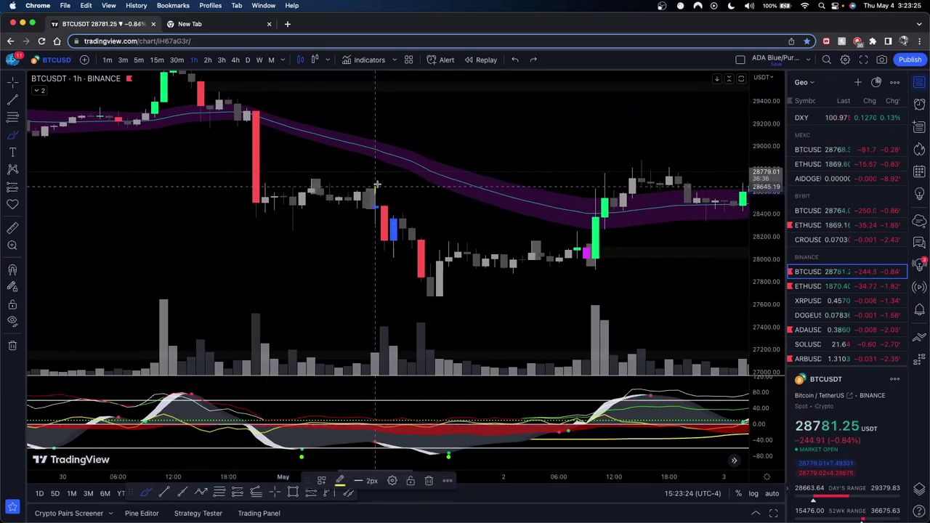
pyautogui.press('super+z')
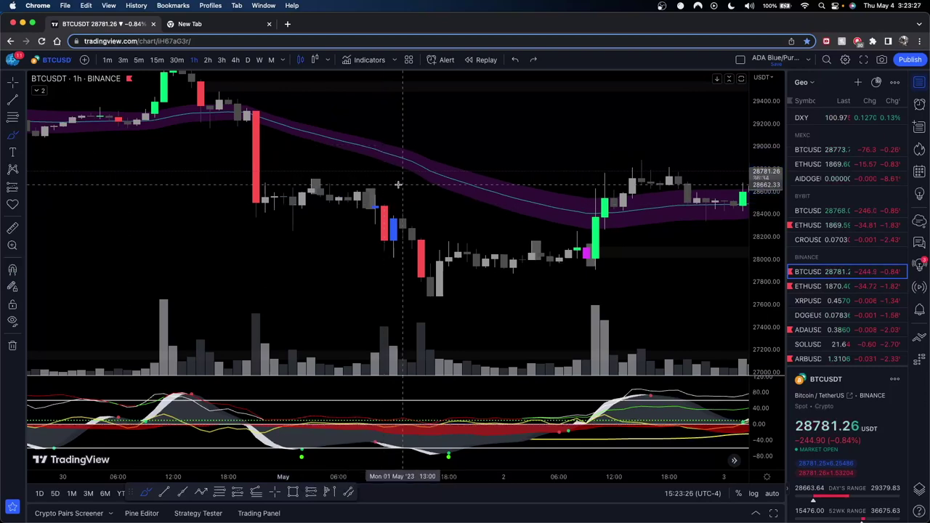
# Step: Brush a short upward stroke from the end of the 1 May consolidation to the moving average, and undo it
pyautogui.moveTo(415, 186); pyautogui.dragTo(456, 211)
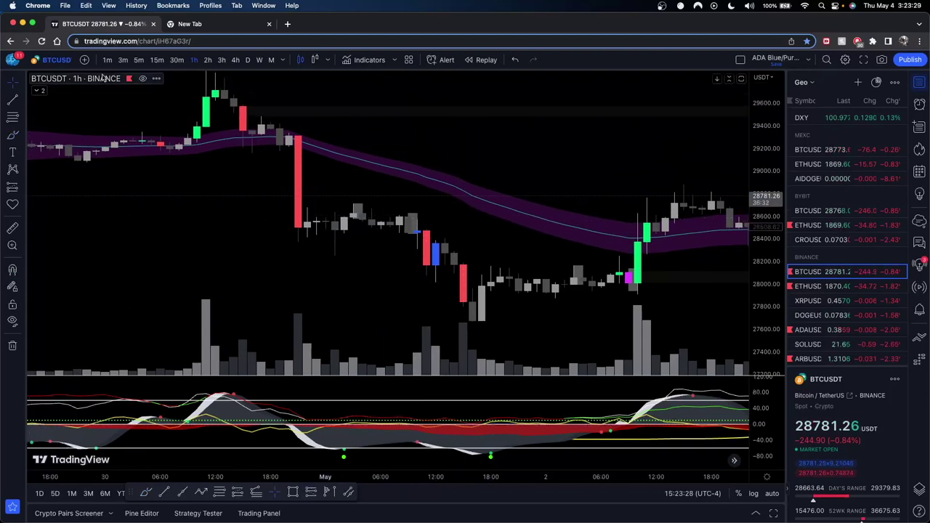
pyautogui.click(12, 134)
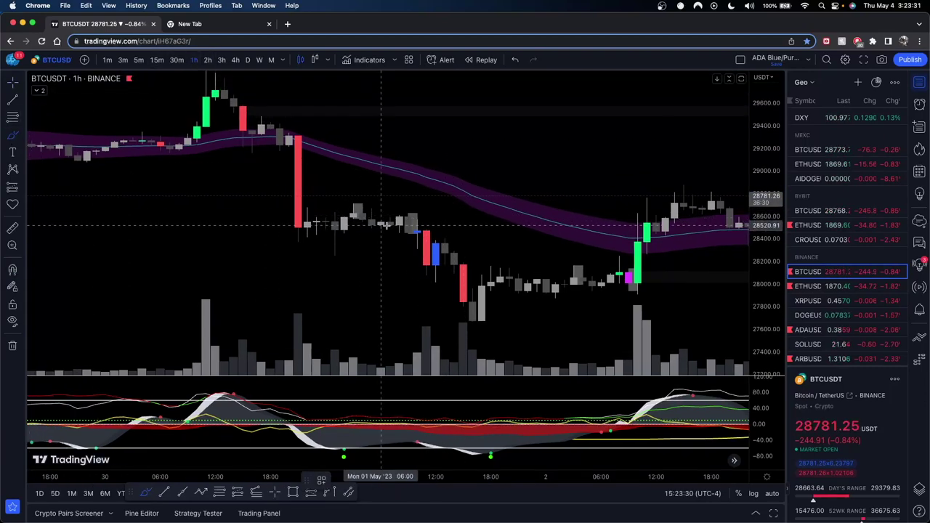
pyautogui.moveTo(414, 218); pyautogui.dragTo(424, 178)
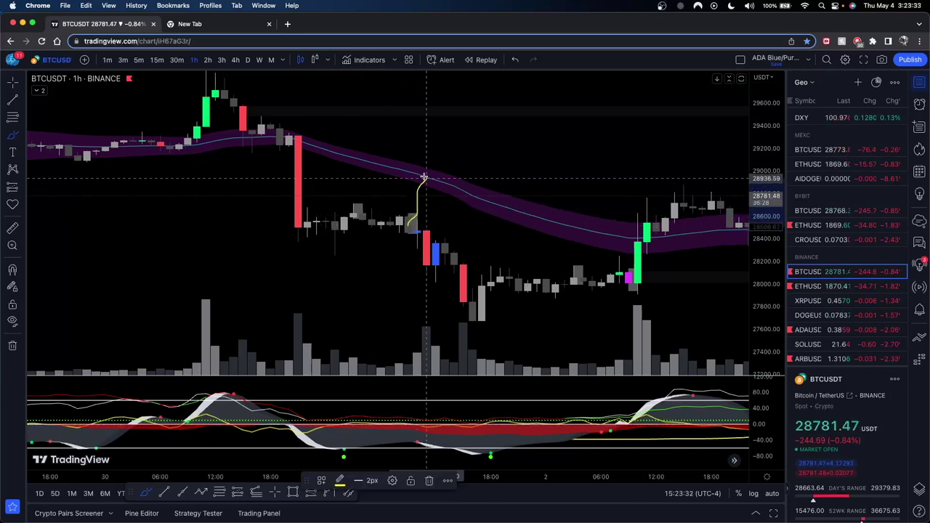
pyautogui.press('super+z')
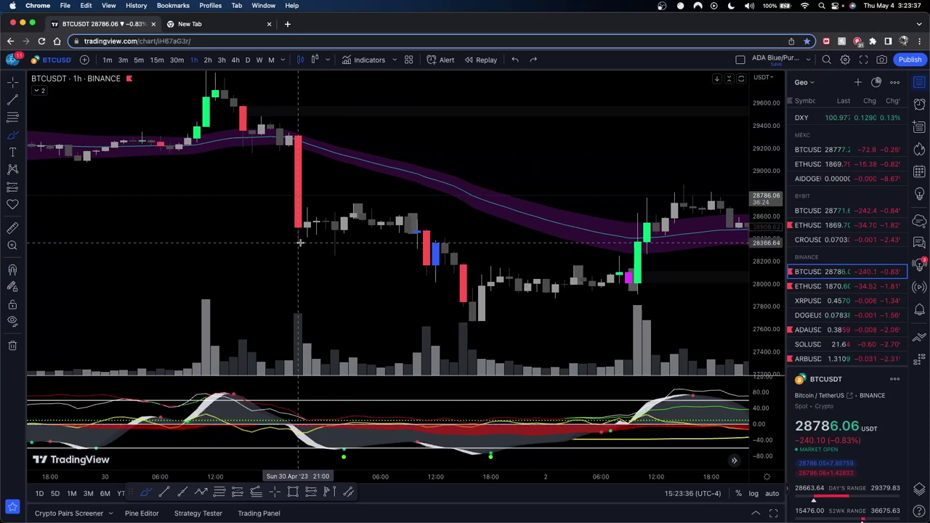
# Step: Brush a path from the 1 May consolidation up to the moving average and down, plus a direct decline, undoing each
pyautogui.moveTo(325, 226)
pyautogui.mouseDown()
pyautogui.moveTo(369, 178)
pyautogui.moveTo(450, 307)
pyautogui.mouseUp()
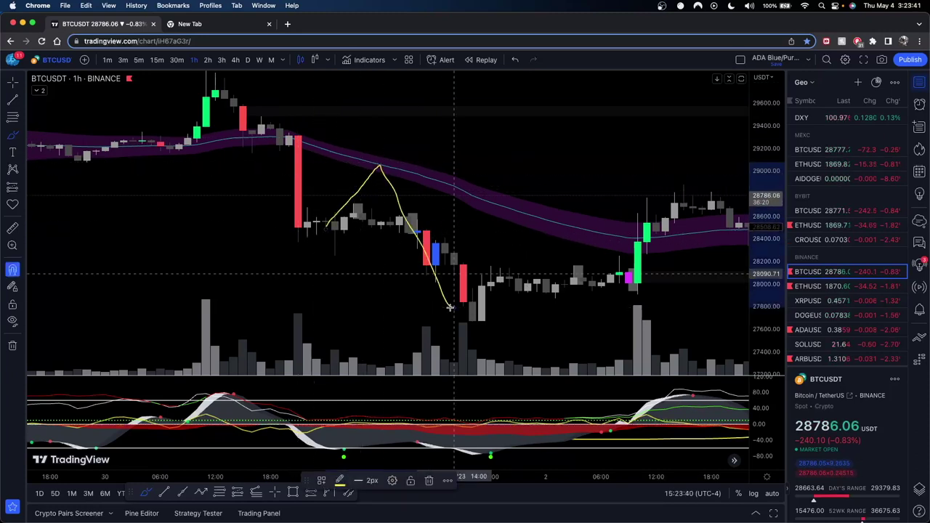
pyautogui.press('super+z')
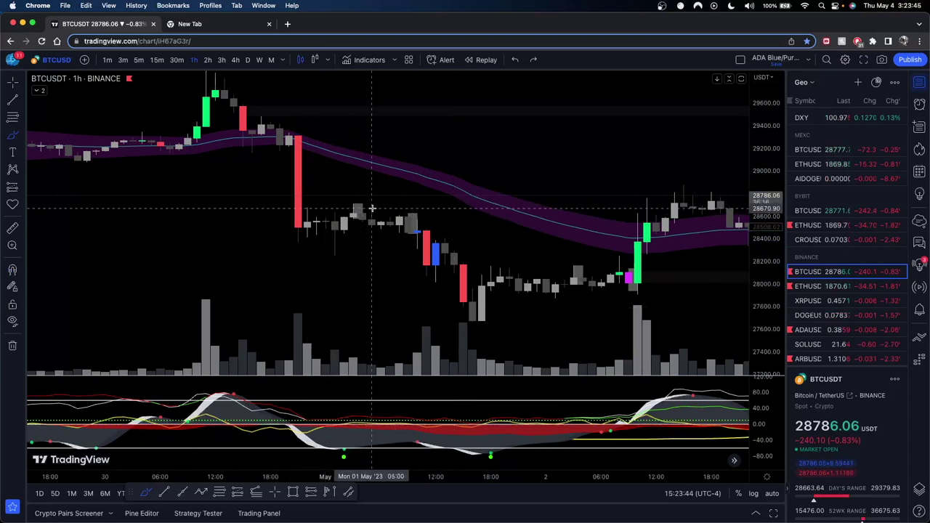
pyautogui.moveTo(410, 216); pyautogui.dragTo(500, 304)
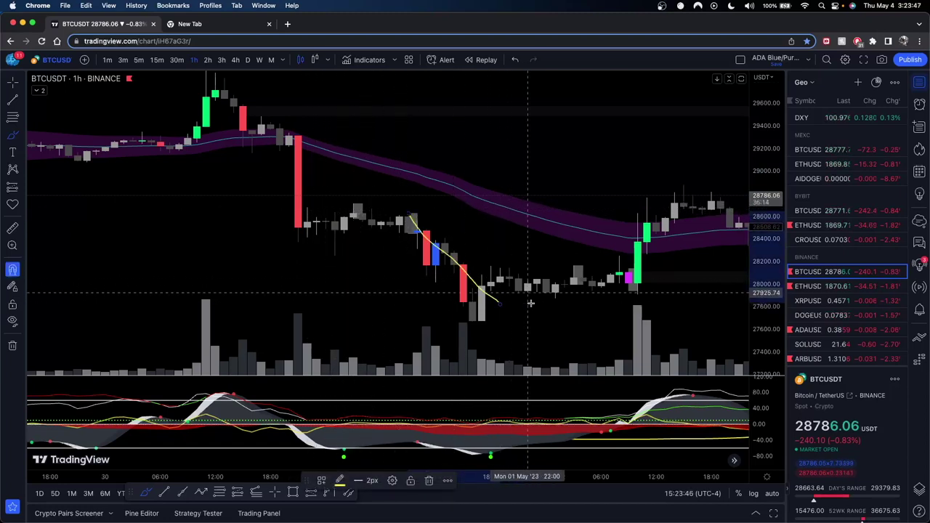
pyautogui.press('super+z')
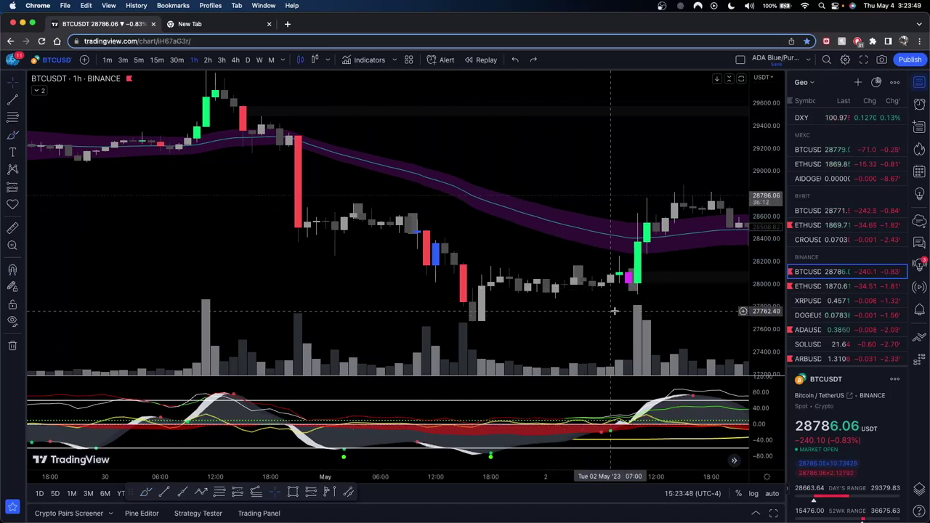
# Step: Brush a steep upward path from the green 2 May breakout candle through the moving average, and undo the strokes
pyautogui.moveTo(614, 310); pyautogui.dragTo(463, 254)
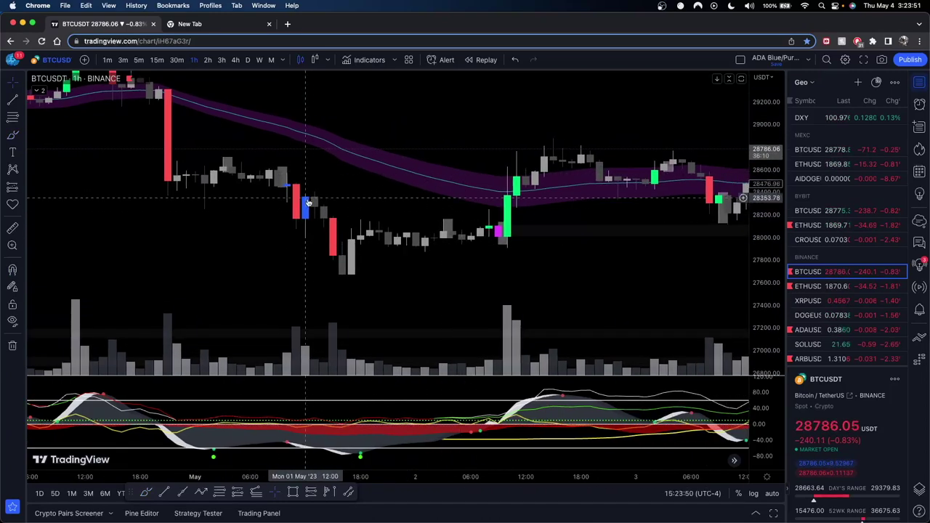
pyautogui.moveTo(544, 256); pyautogui.dragTo(436, 261)
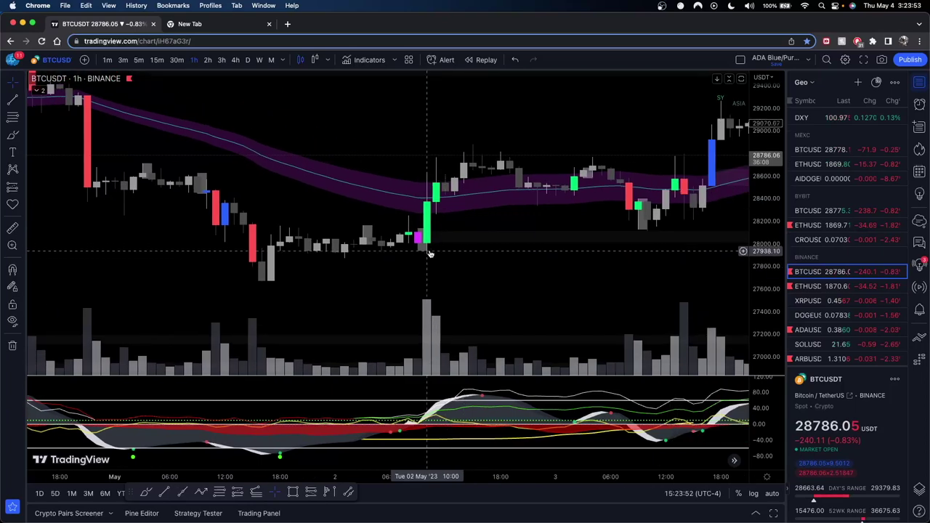
pyautogui.click(12, 135)
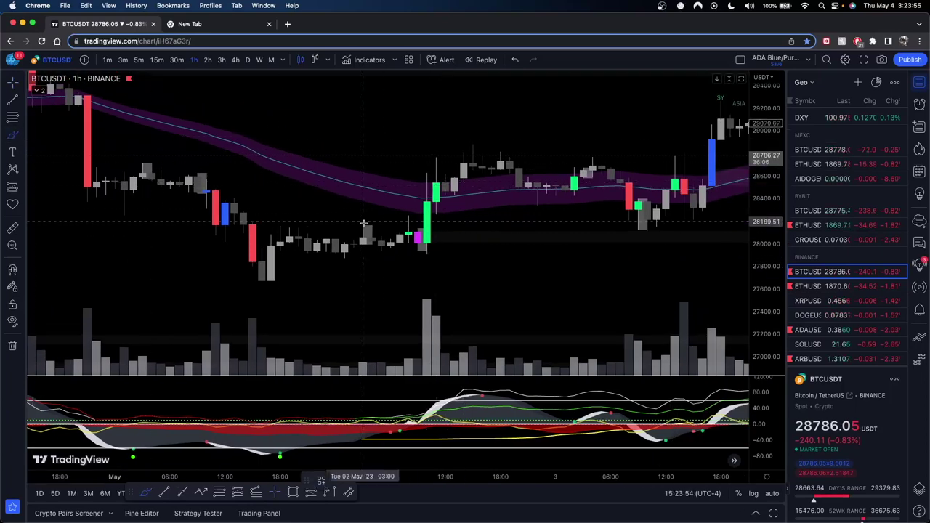
pyautogui.click(422, 246)
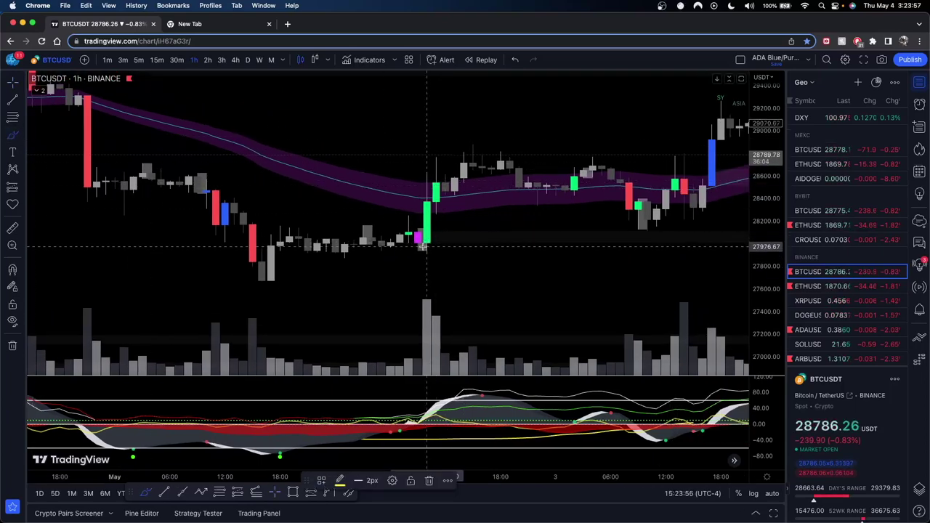
pyautogui.moveTo(431, 209); pyautogui.dragTo(488, 63)
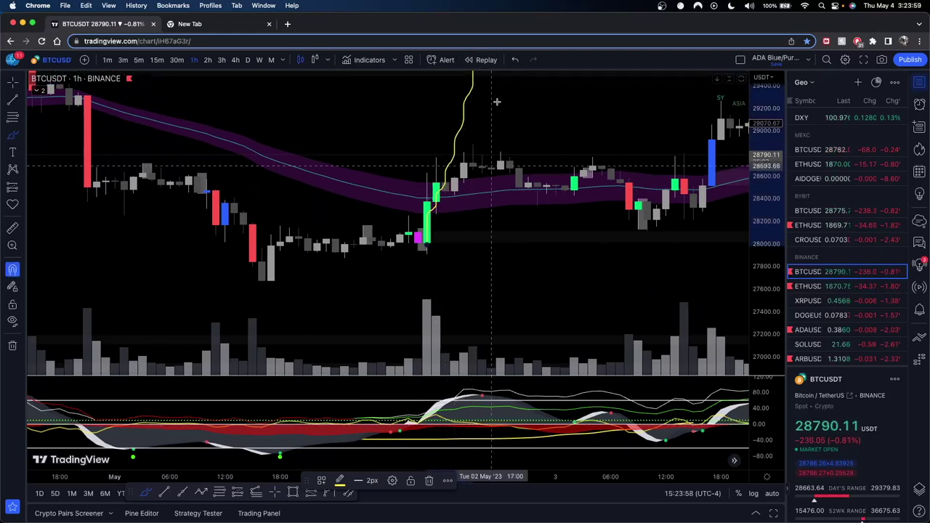
pyautogui.press('super+z')
pyautogui.moveTo(535, 110); pyautogui.dragTo(469, 142)
pyautogui.press('super+z')
pyautogui.press('Escape')
# Step: Circle the point where the blue 3 May candle crosses the moving average with the brush, and undo the circle
pyautogui.moveTo(522, 125); pyautogui.dragTo(427, 155)
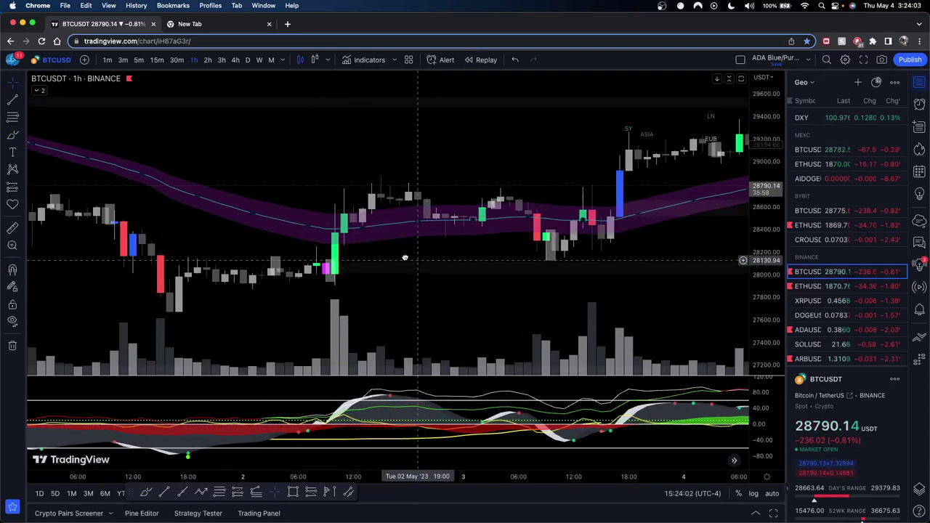
pyautogui.moveTo(436, 222); pyautogui.dragTo(386, 209)
pyautogui.scroll(-5, 568, 239)
pyautogui.moveTo(585, 239); pyautogui.dragTo(611, 252)
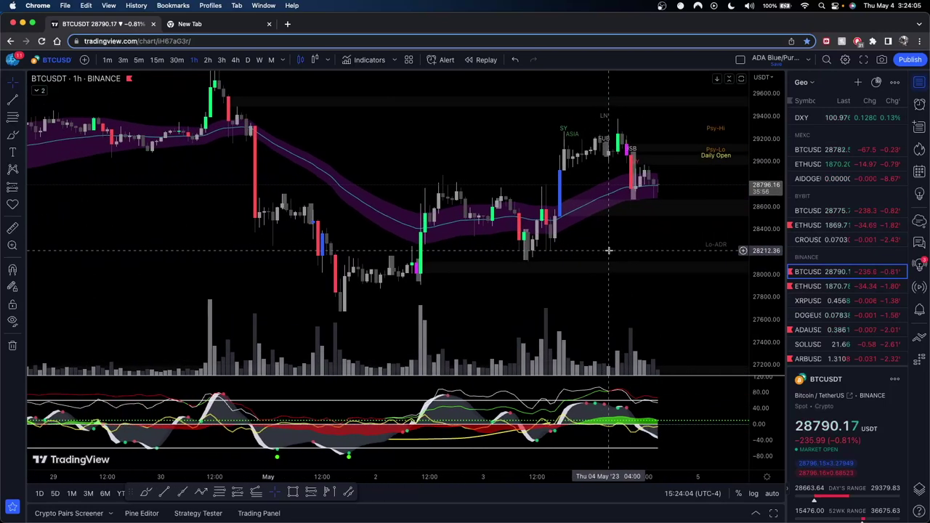
pyautogui.scroll(2, 509, 234)
pyautogui.scroll(-3, 511, 233)
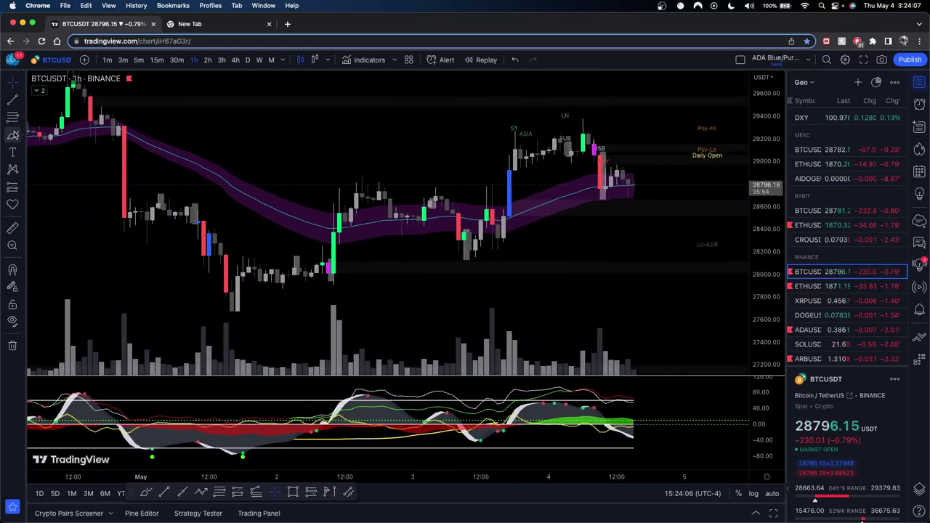
pyautogui.click(13, 134)
pyautogui.moveTo(508, 206); pyautogui.dragTo(502, 210)
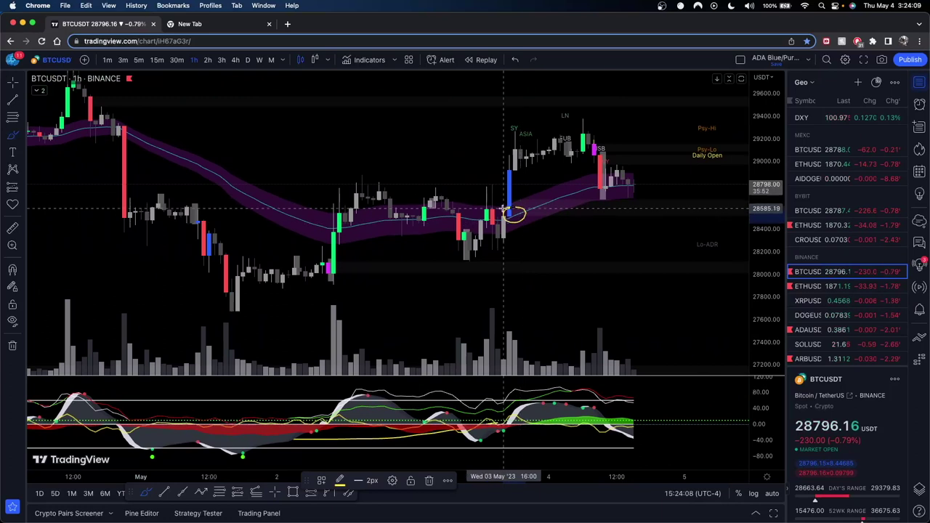
pyautogui.press('super+z')
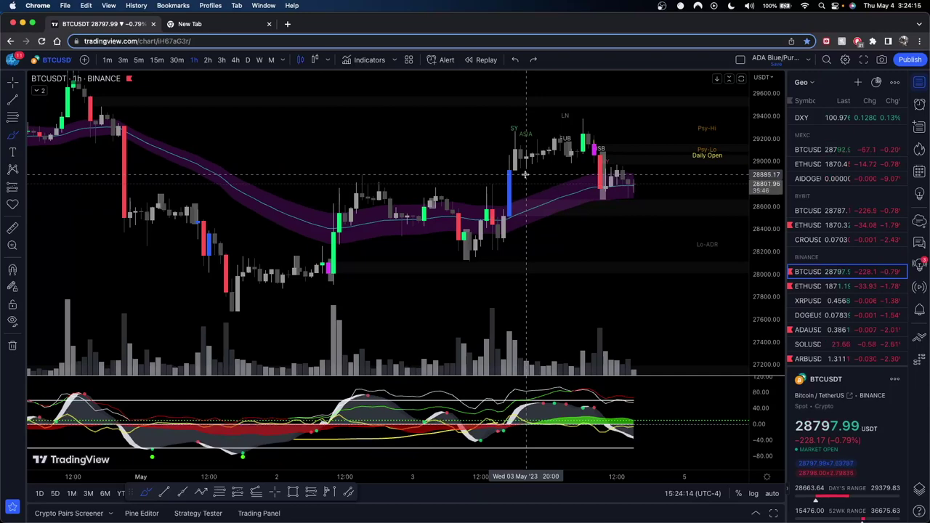
# Step: Brush an upward stroke along the 30 April spike and another mark before it, undo both, and stop drawing
pyautogui.moveTo(211, 182); pyautogui.dragTo(423, 244)
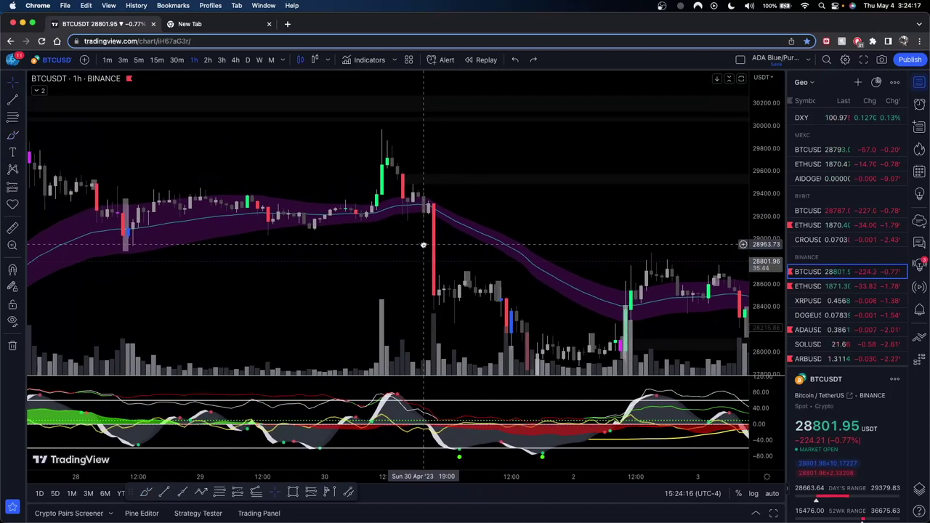
pyautogui.scroll(1, 422, 245)
pyautogui.click(13, 137)
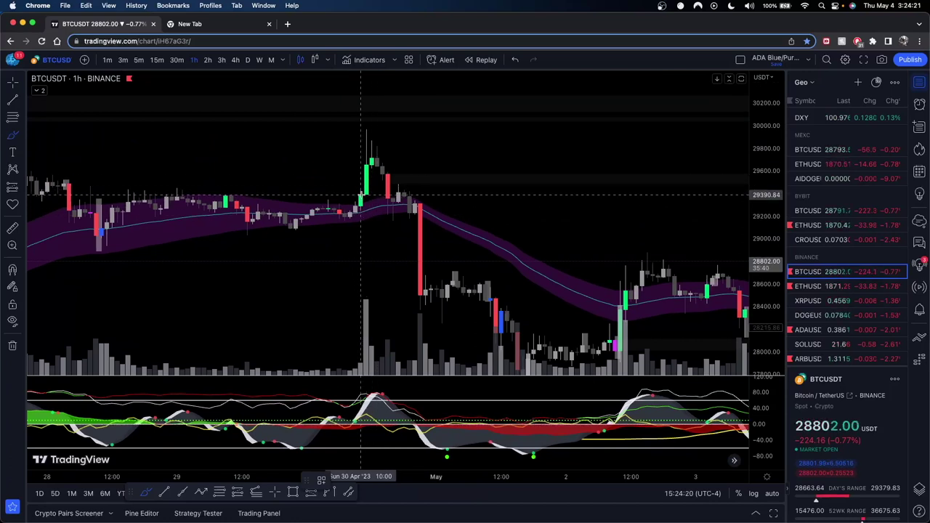
pyautogui.moveTo(364, 218); pyautogui.dragTo(400, 105)
pyautogui.press('super+z')
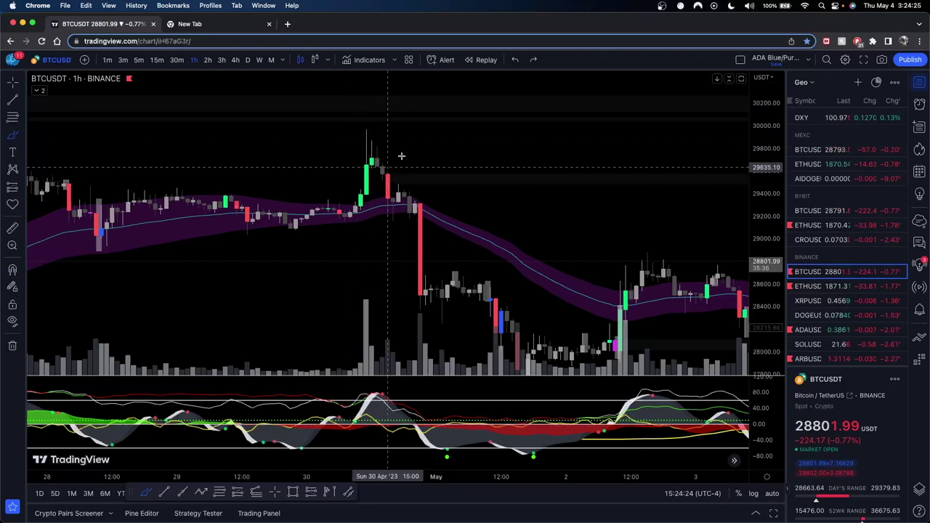
pyautogui.moveTo(255, 138)
pyautogui.mouseDown()
pyautogui.moveTo(411, 139)
pyautogui.moveTo(634, 93)
pyautogui.moveTo(245, 94)
pyautogui.moveTo(320, 143)
pyautogui.mouseUp()
pyautogui.press('super+z')
pyautogui.scroll(-5, 449, 148)
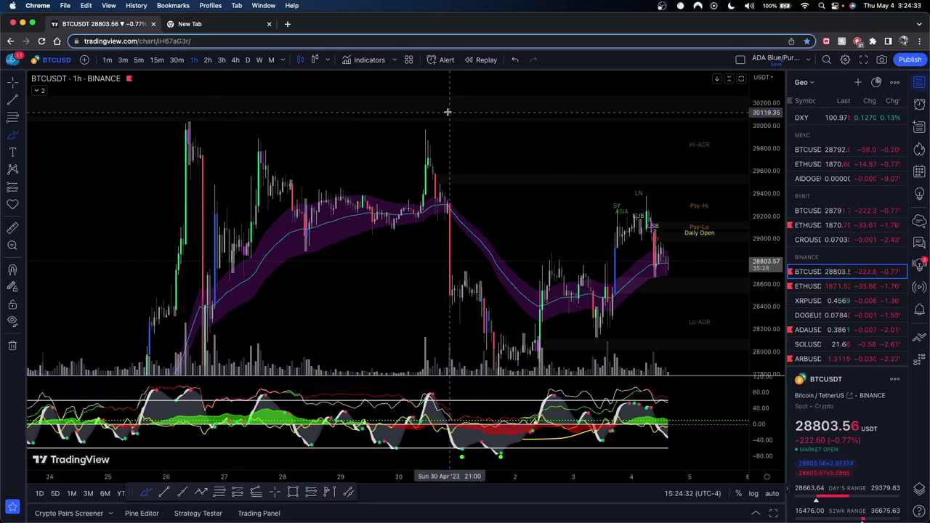
pyautogui.press('Escape')
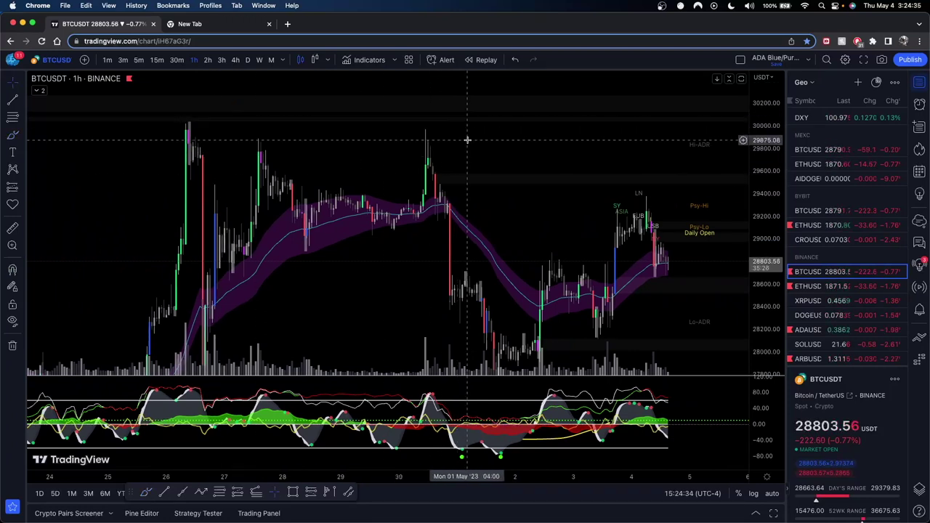
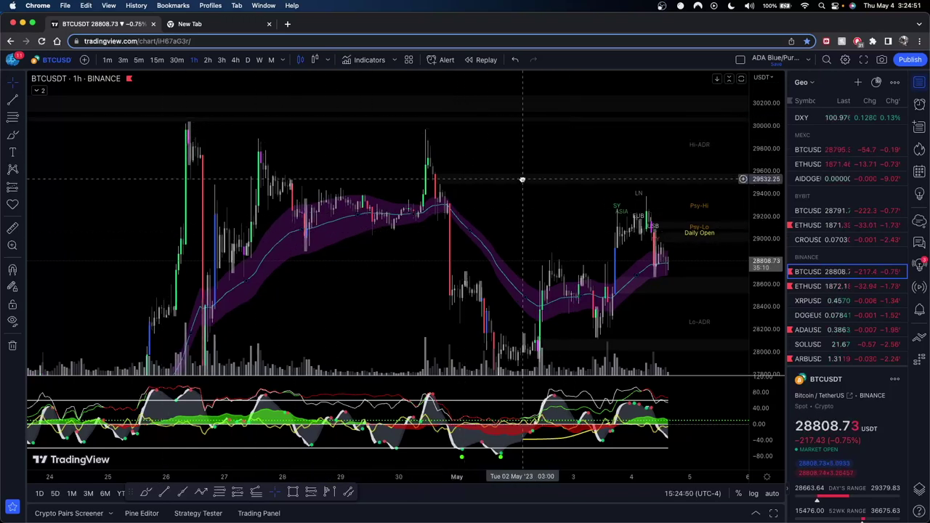
# Step: Look back through the hourly price history from early May to the mid-April swings around the moving average
pyautogui.scroll(3, 518, 181)
pyautogui.scroll(3, 489, 183)
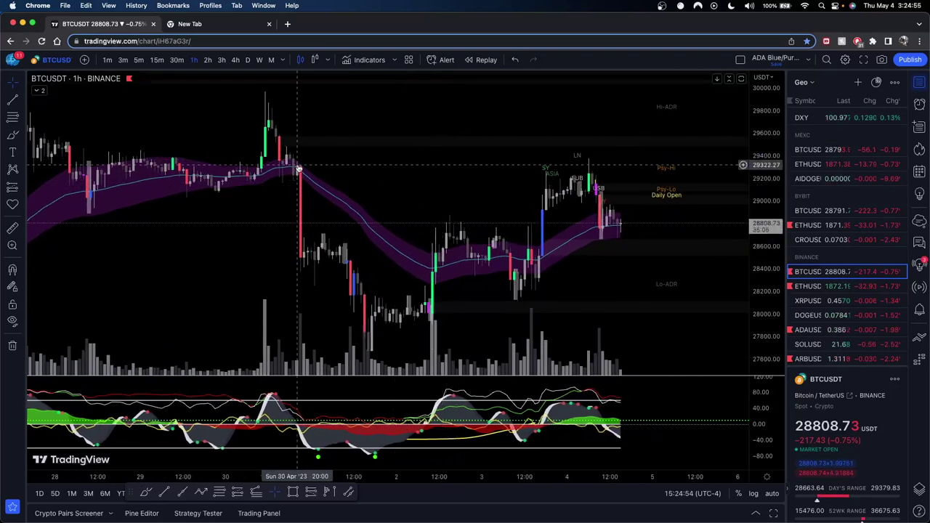
pyautogui.moveTo(404, 164); pyautogui.dragTo(337, 136)
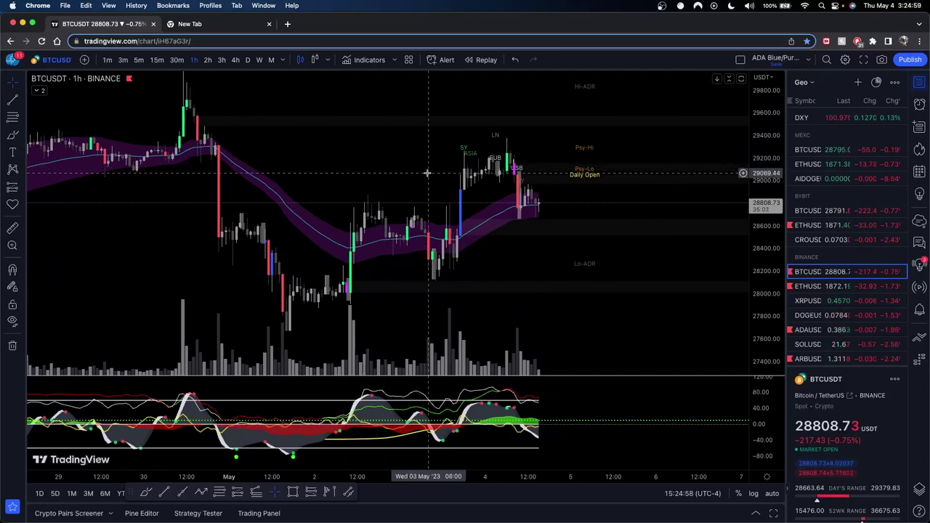
pyautogui.moveTo(184, 230); pyautogui.dragTo(548, 157)
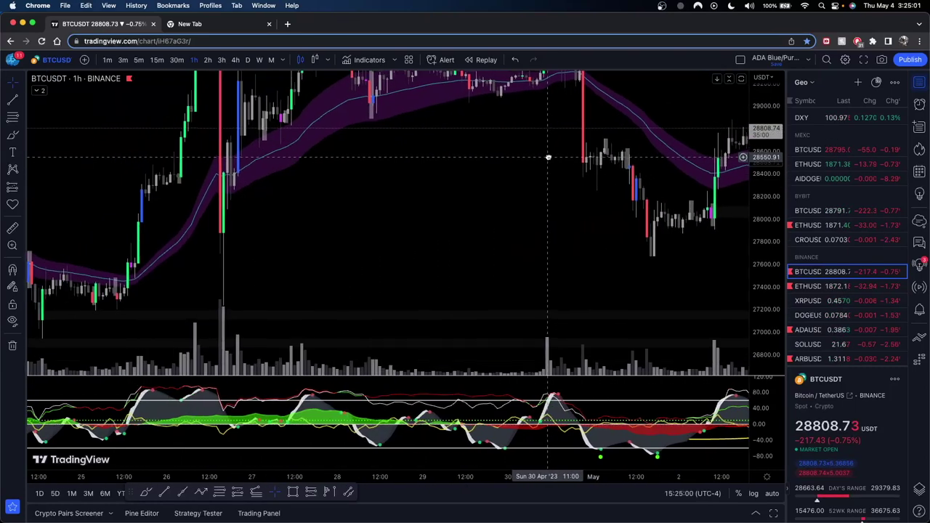
pyautogui.moveTo(349, 232); pyautogui.dragTo(513, 247)
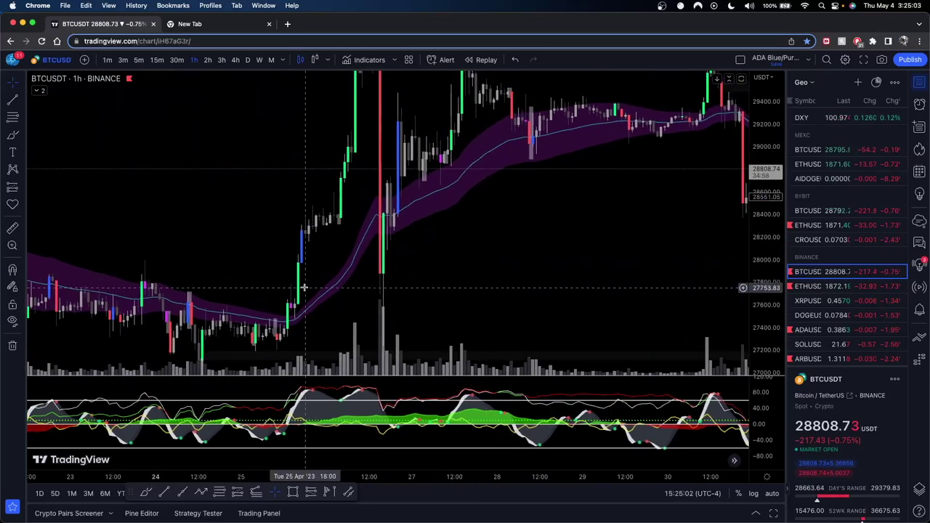
pyautogui.moveTo(389, 280); pyautogui.dragTo(545, 160)
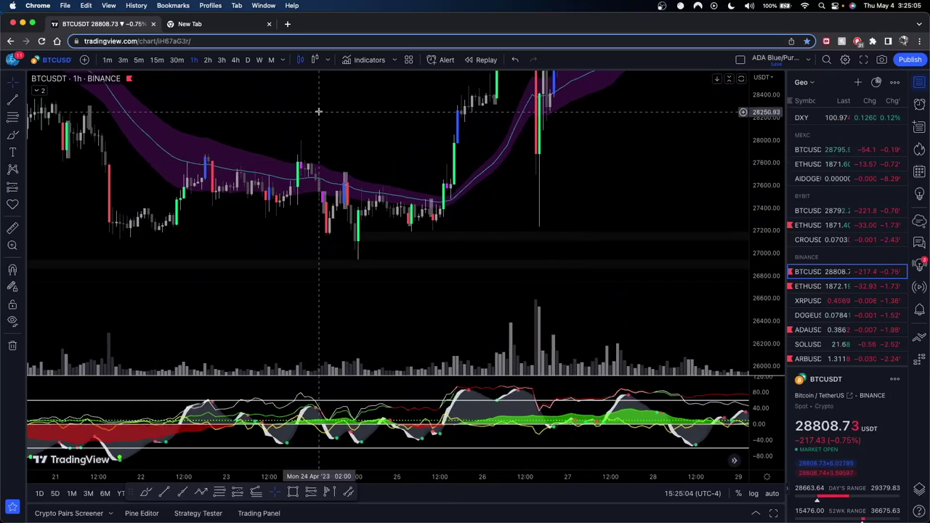
pyautogui.moveTo(289, 102); pyautogui.dragTo(517, 185)
pyautogui.moveTo(344, 122); pyautogui.dragTo(504, 240)
pyautogui.moveTo(411, 134); pyautogui.dragTo(477, 197)
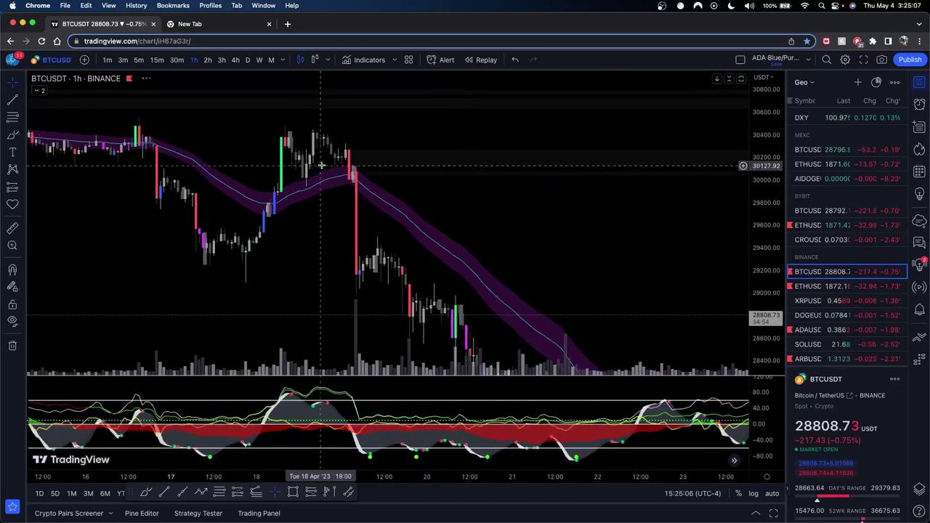
pyautogui.moveTo(456, 147); pyautogui.dragTo(396, 112)
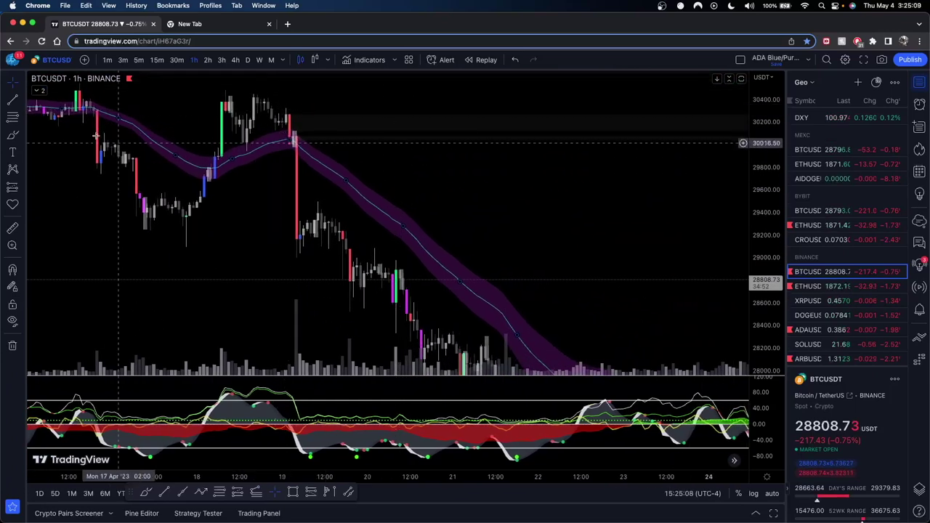
# Step: Brush a short mark where the 19 April red candle meets the moving average, start another mark near the 18 April rise, and undo both
pyautogui.click(12, 135)
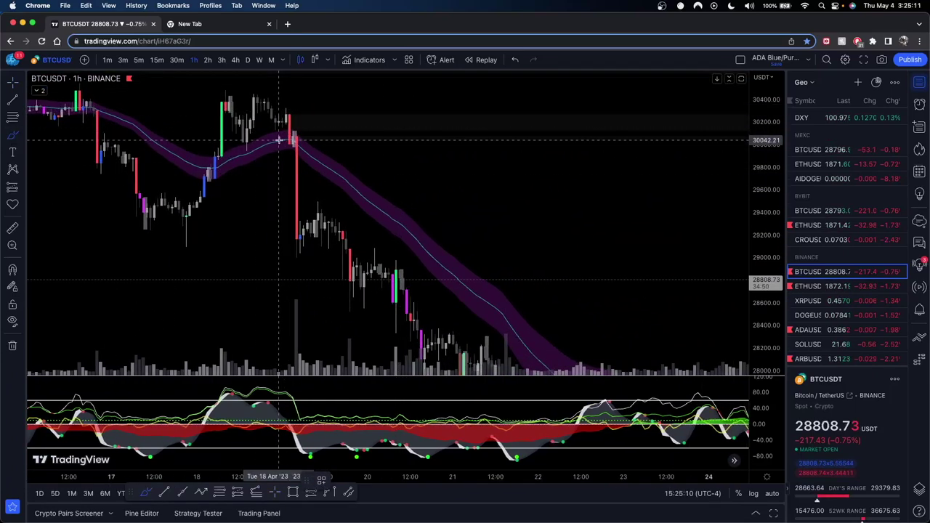
pyautogui.moveTo(279, 140); pyautogui.dragTo(296, 139)
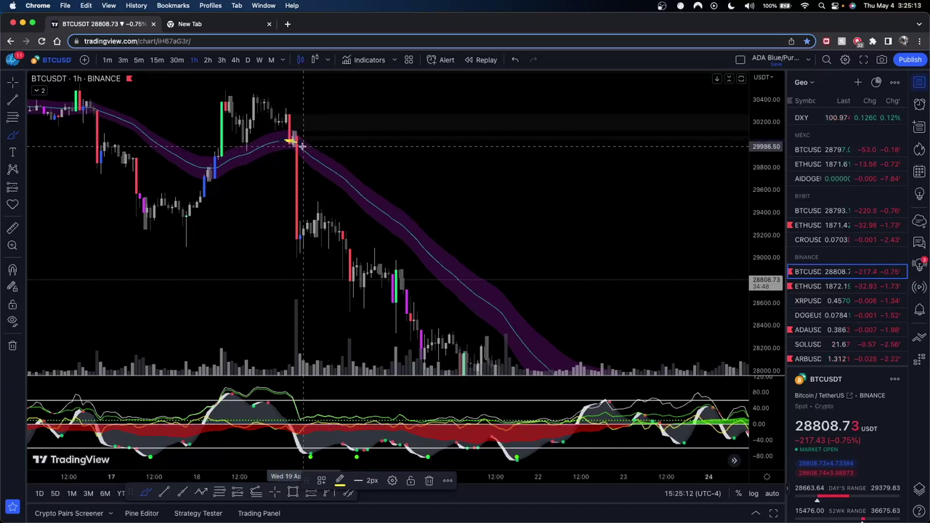
pyautogui.press('super+z')
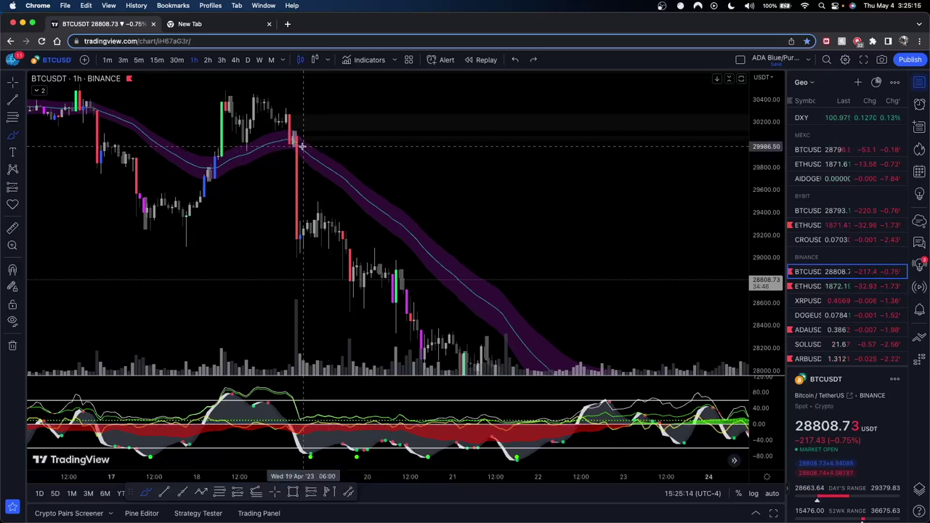
pyautogui.click(204, 139)
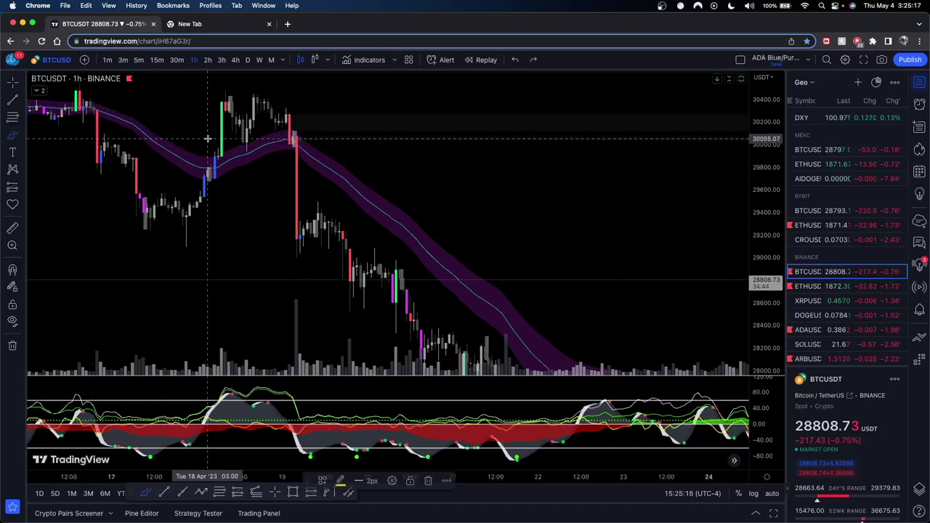
pyautogui.press('super+z')
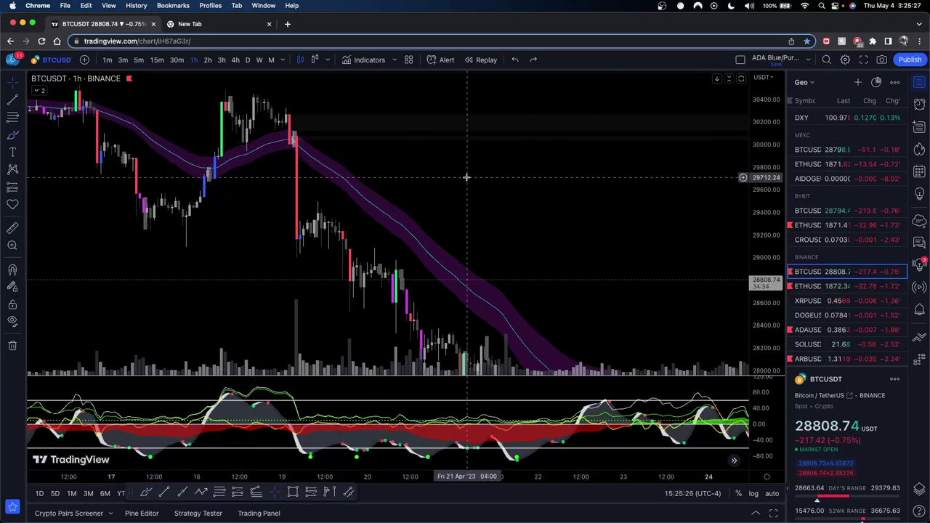
# Step: Brush a short horizontal line across the 19 April red candle at the upper edge of the moving average band, and delete it
pyautogui.moveTo(467, 177); pyautogui.dragTo(417, 170)
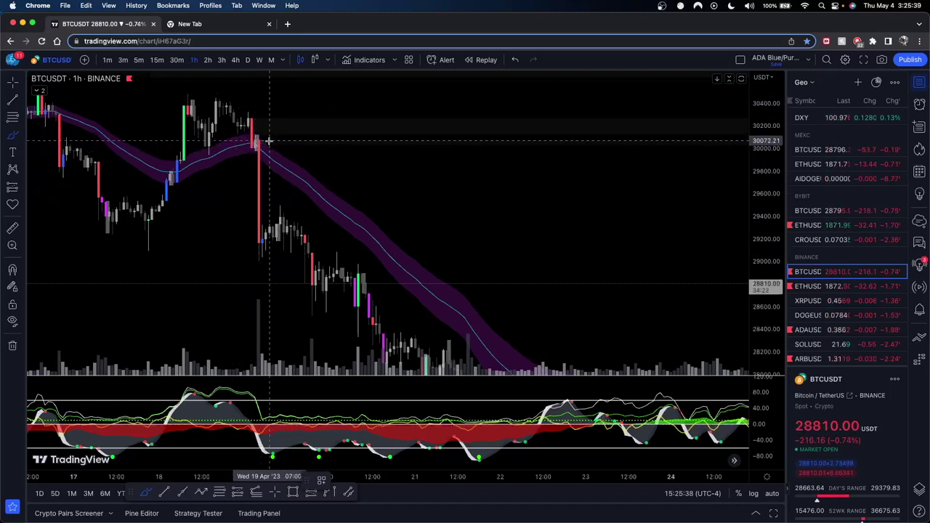
pyautogui.press('Escape')
pyautogui.moveTo(331, 146); pyautogui.dragTo(546, 204)
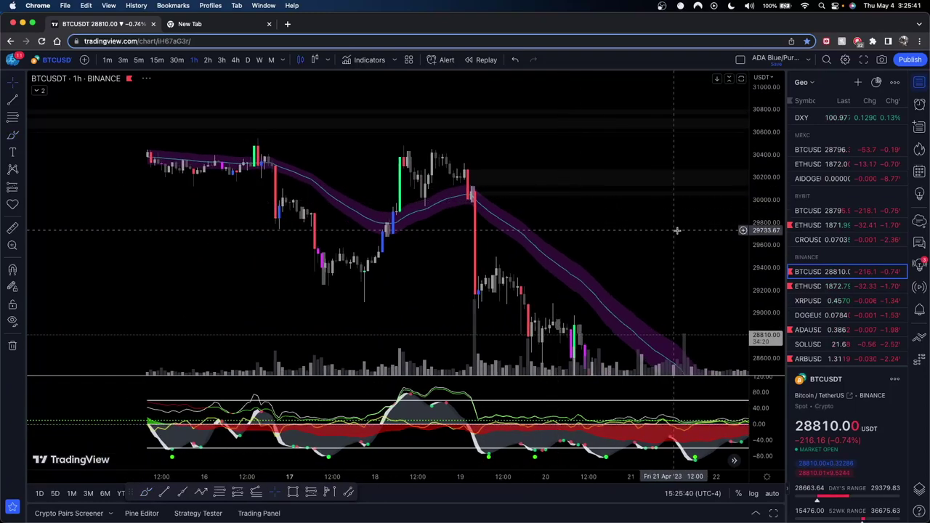
pyautogui.moveTo(763, 281); pyautogui.dragTo(766, 96)
pyautogui.scroll(5, 560, 178)
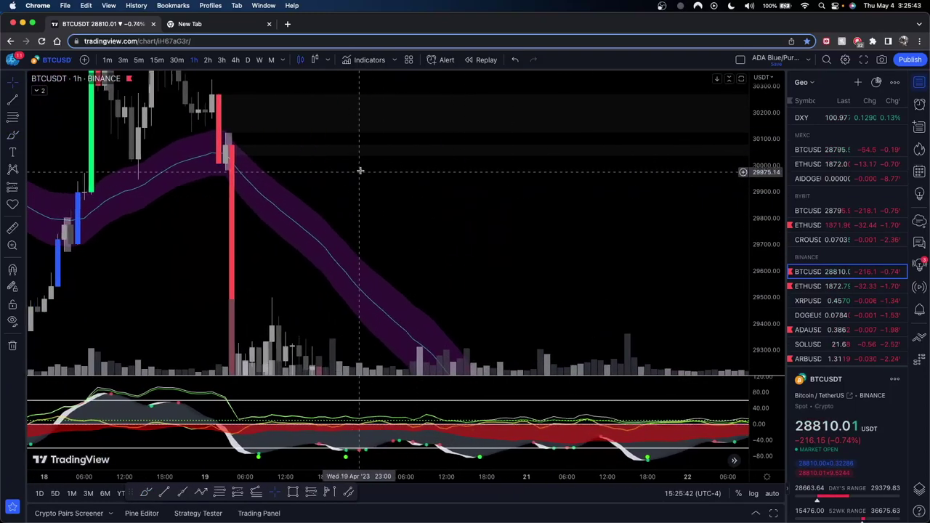
pyautogui.moveTo(360, 170); pyautogui.dragTo(510, 226)
pyautogui.click(12, 135)
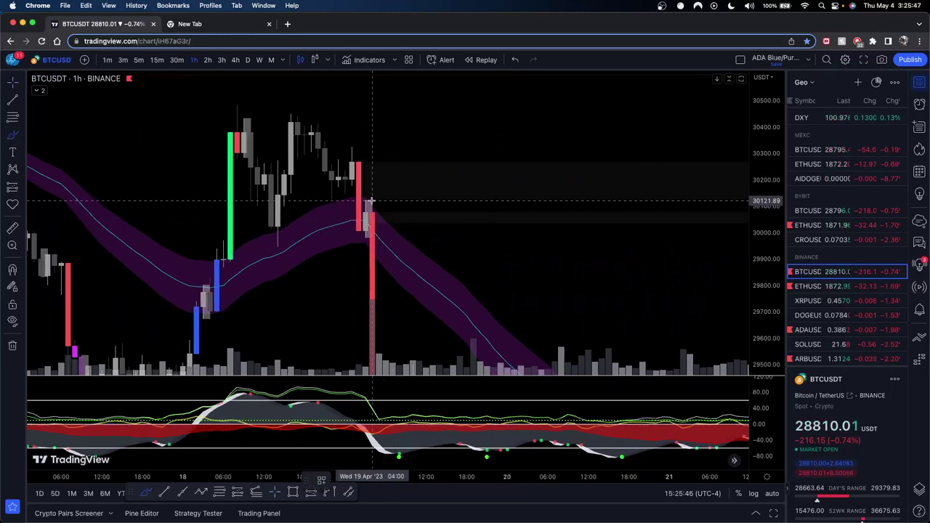
pyautogui.moveTo(377, 200); pyautogui.dragTo(337, 198)
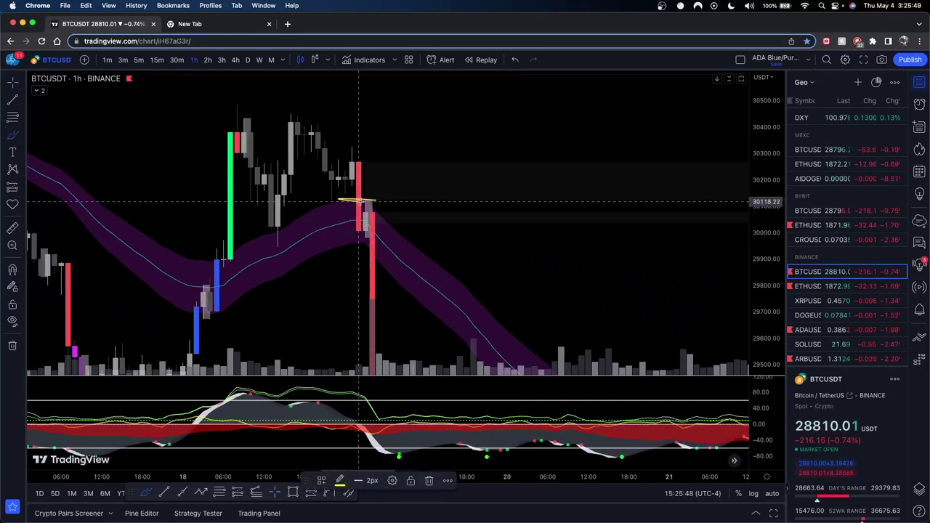
pyautogui.press('BackSpace')
# Step: Brush a loop above the 18 April green candle and a path over both peaks, down to the moving average and up, and undo the strokes
pyautogui.moveTo(515, 218); pyautogui.dragTo(436, 169)
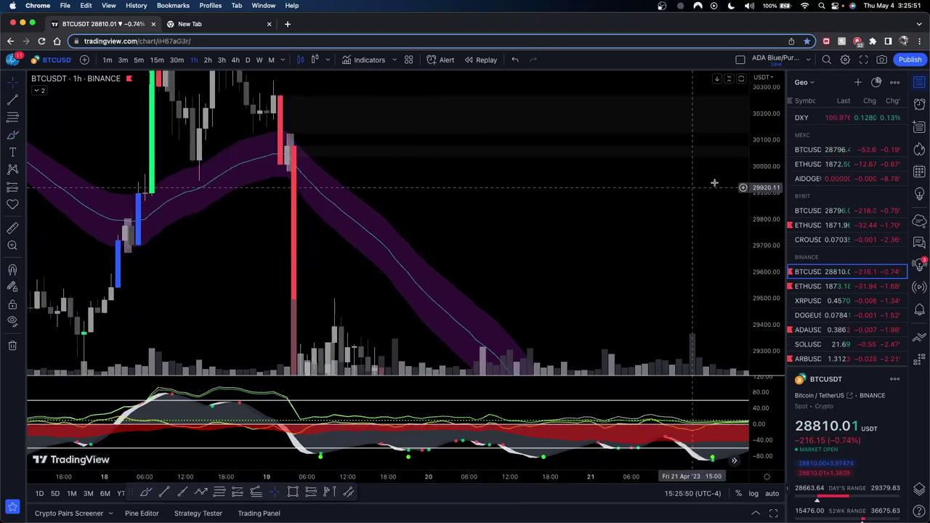
pyautogui.moveTo(759, 188); pyautogui.dragTo(727, 253)
pyautogui.moveTo(235, 192); pyautogui.dragTo(170, 152)
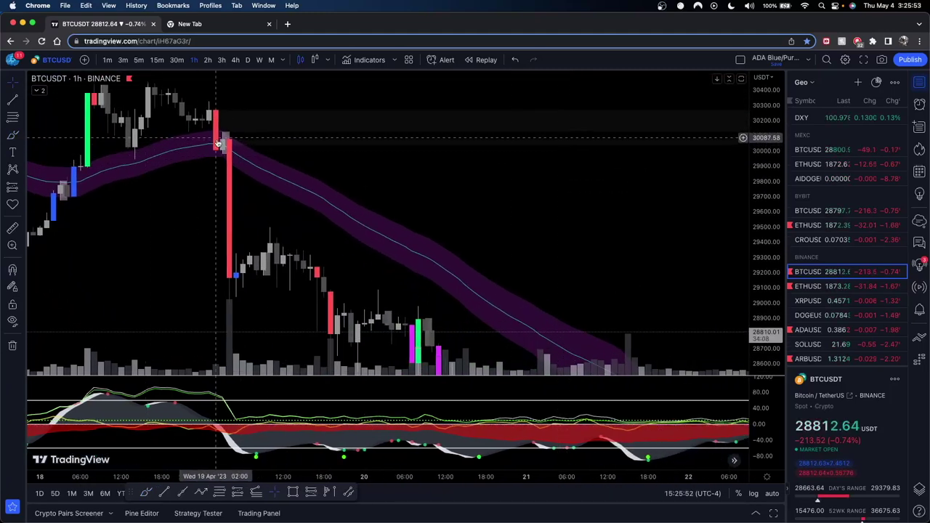
pyautogui.moveTo(318, 94); pyautogui.dragTo(409, 167)
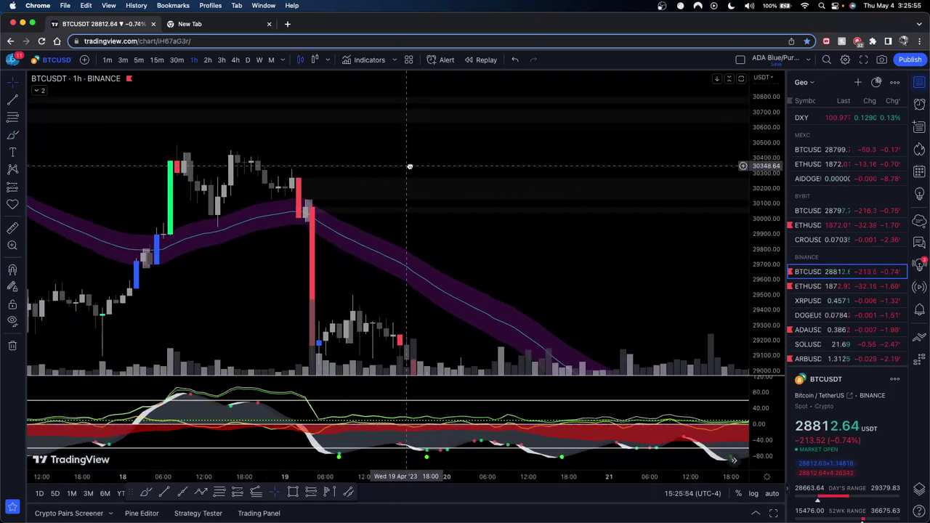
pyautogui.moveTo(269, 99); pyautogui.dragTo(286, 151)
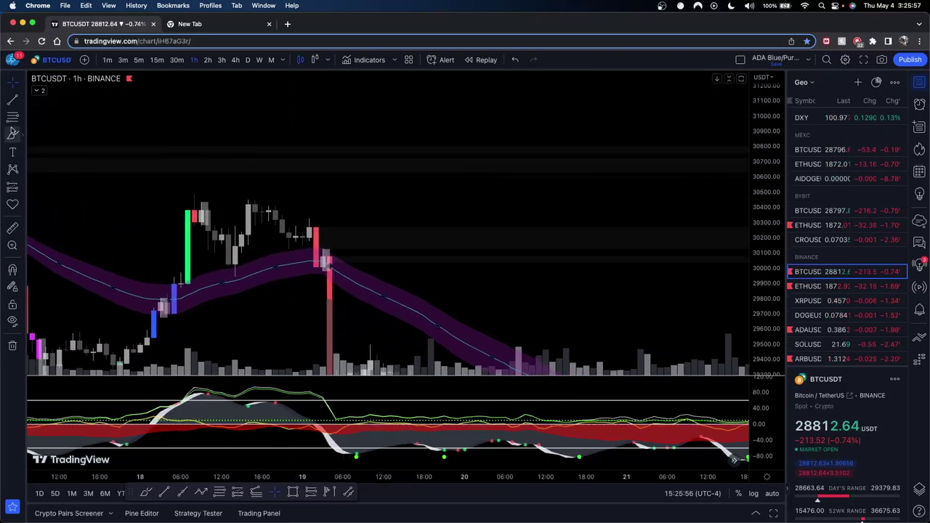
pyautogui.moveTo(168, 107)
pyautogui.mouseDown()
pyautogui.moveTo(168, 218)
pyautogui.moveTo(167, 83)
pyautogui.moveTo(187, 132)
pyautogui.mouseUp()
pyautogui.moveTo(384, 172); pyautogui.dragTo(353, 143)
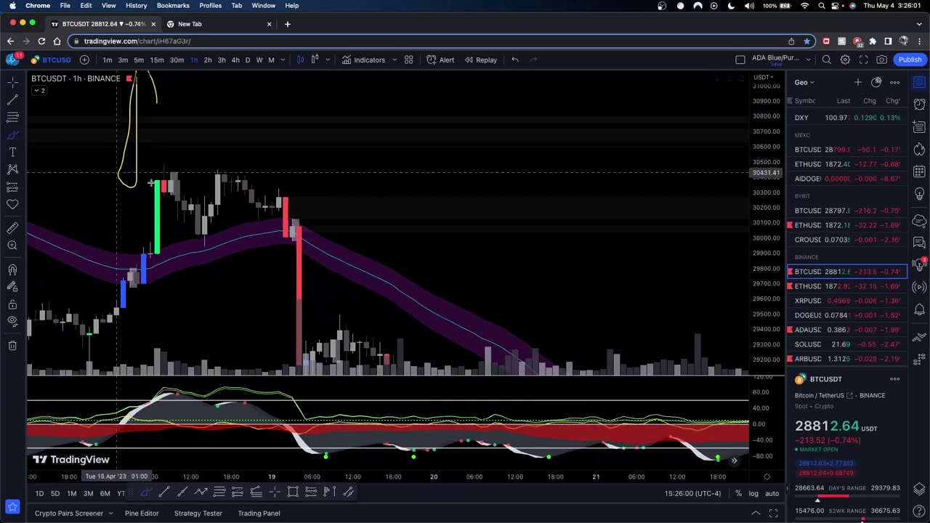
pyautogui.moveTo(165, 193)
pyautogui.mouseDown()
pyautogui.moveTo(156, 195)
pyautogui.moveTo(182, 218)
pyautogui.moveTo(224, 186)
pyautogui.moveTo(285, 231)
pyautogui.moveTo(287, 264)
pyautogui.moveTo(332, 87)
pyautogui.mouseUp()
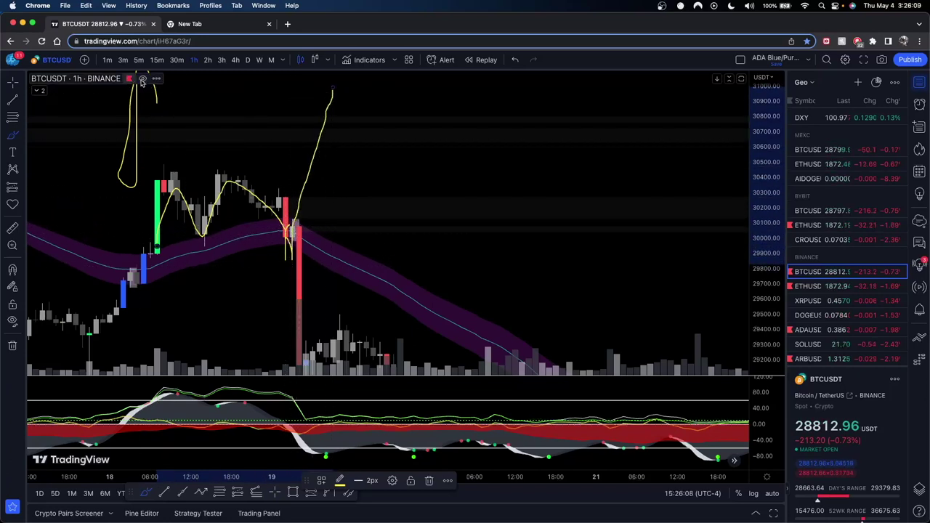
pyautogui.press('super+z')
pyautogui.press('super+z')
pyautogui.press('super+z')
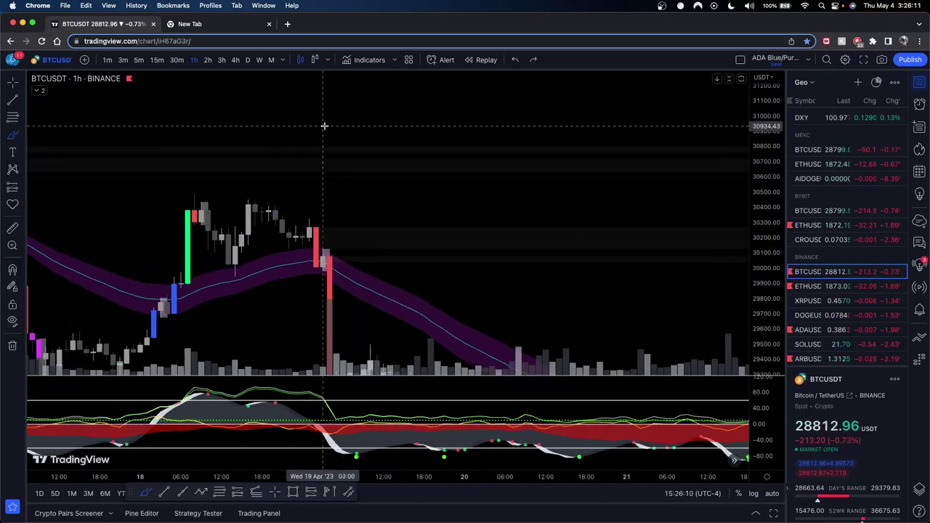
# Step: Stop drawing and examine how price moves around the moving average from the 18 April rise through the 20 April decline
pyautogui.moveTo(323, 123); pyautogui.dragTo(324, 214)
pyautogui.press('Escape')
pyautogui.moveTo(395, 214); pyautogui.dragTo(388, 173)
pyautogui.scroll(-5, 387, 181)
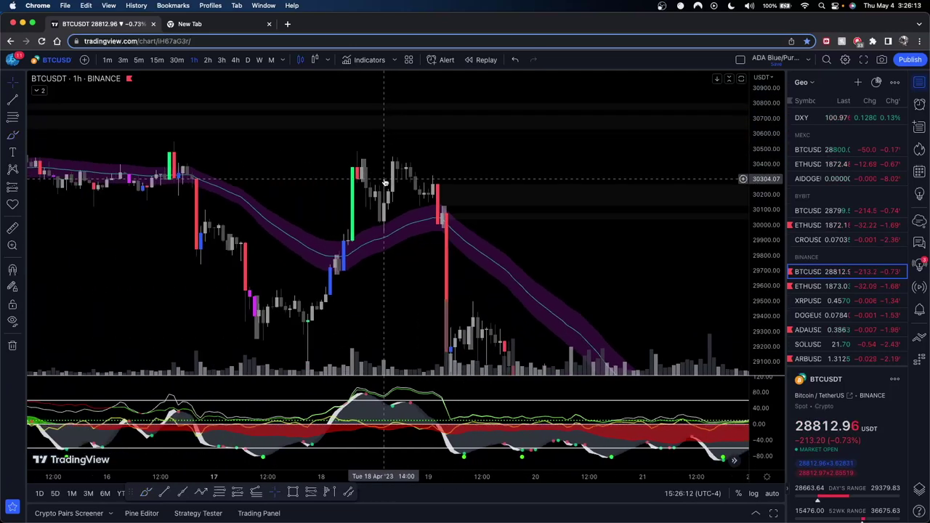
pyautogui.moveTo(592, 217); pyautogui.dragTo(534, 162)
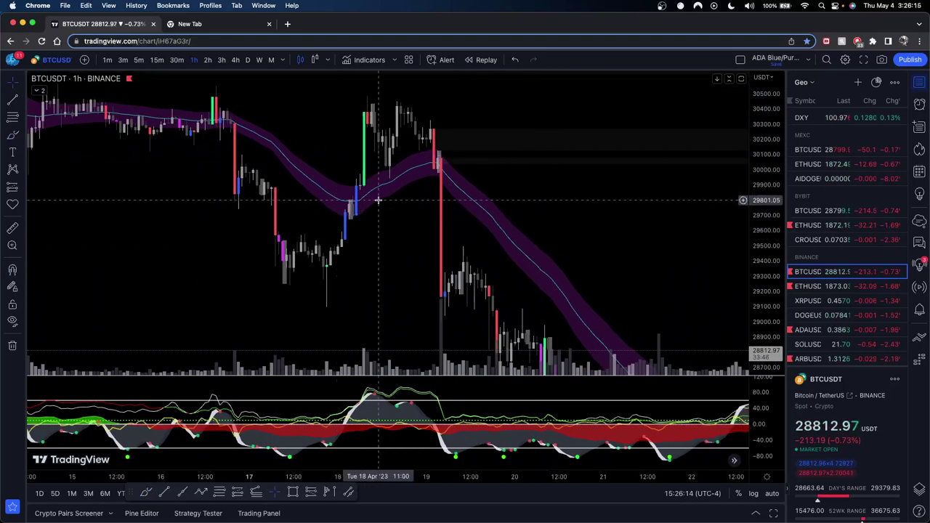
pyautogui.moveTo(541, 188); pyautogui.dragTo(454, 156)
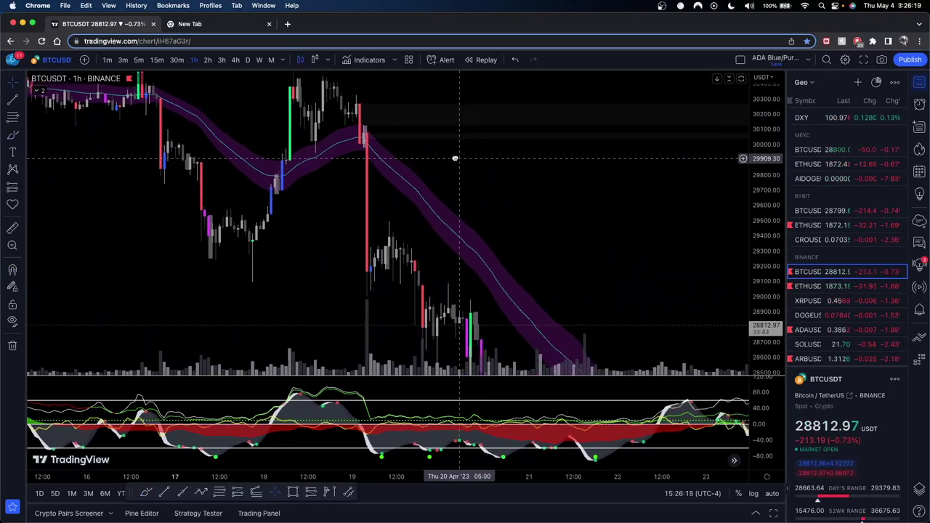
pyautogui.moveTo(553, 175); pyautogui.dragTo(519, 175)
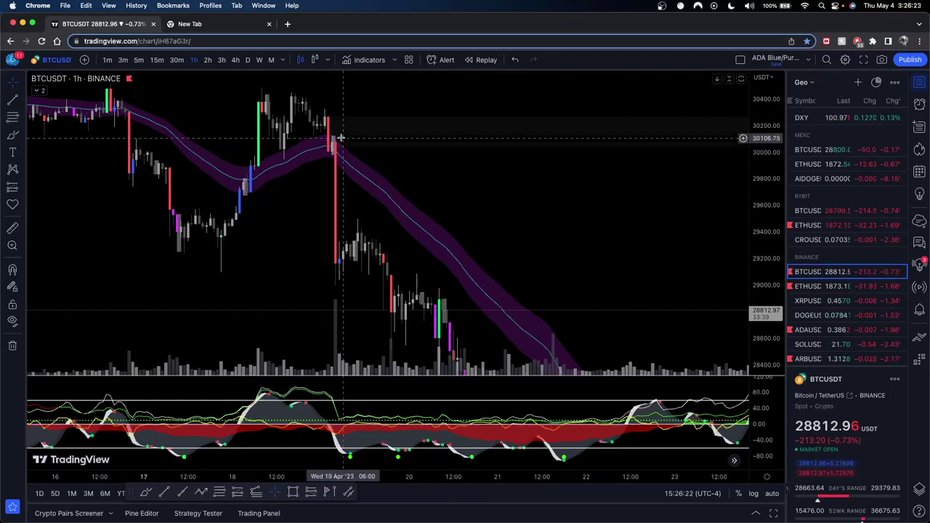
pyautogui.moveTo(422, 159); pyautogui.dragTo(374, 166)
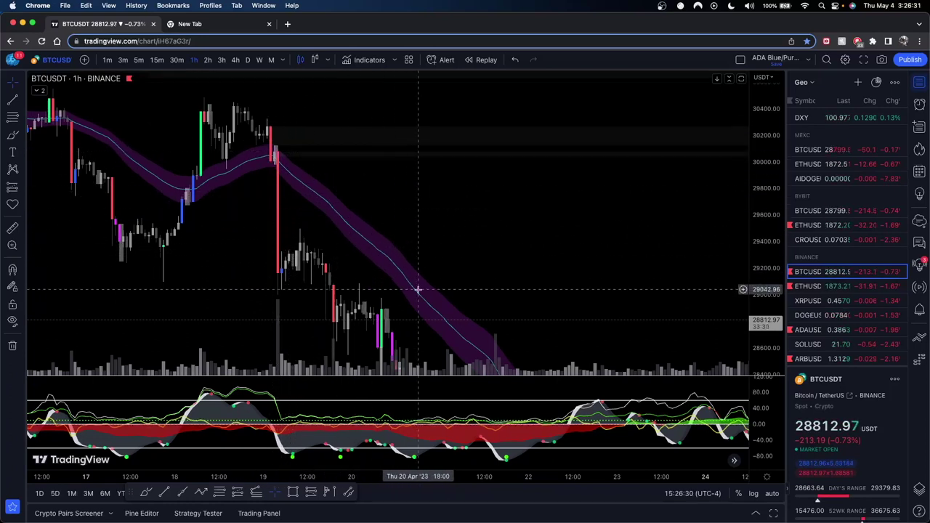
pyautogui.hscroll(3, 390, 199)
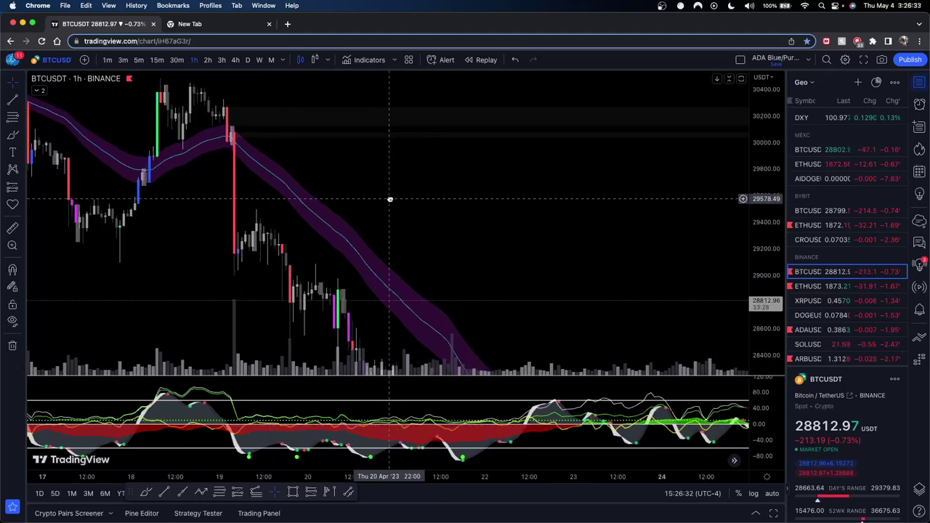
# Step: Brush a descending stroke alongside the falling moving average over 20 and 21 April, and undo it
pyautogui.click(13, 135)
pyautogui.moveTo(356, 152); pyautogui.dragTo(472, 284)
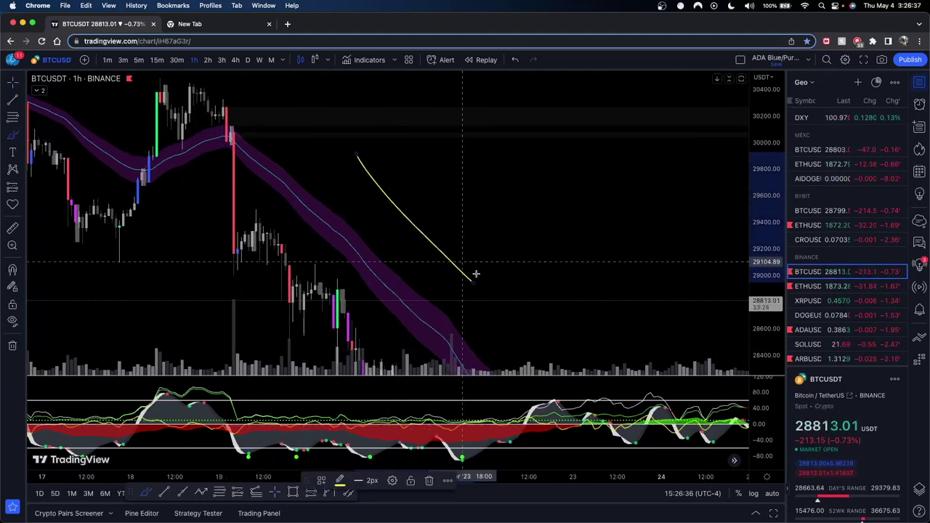
pyautogui.press('super+z')
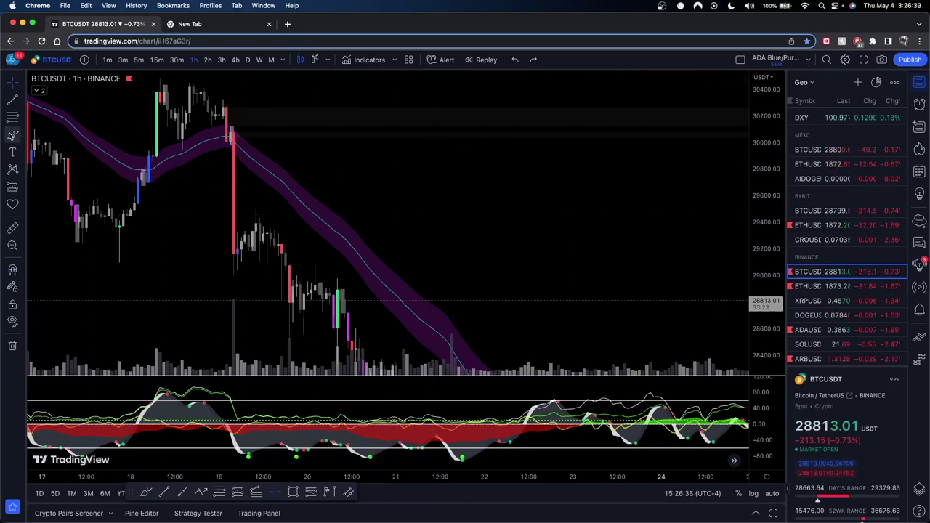
# Step: Brush an upward stroke from the 19 April consolidation after the sharp drop to the moving average band
pyautogui.click(12, 135)
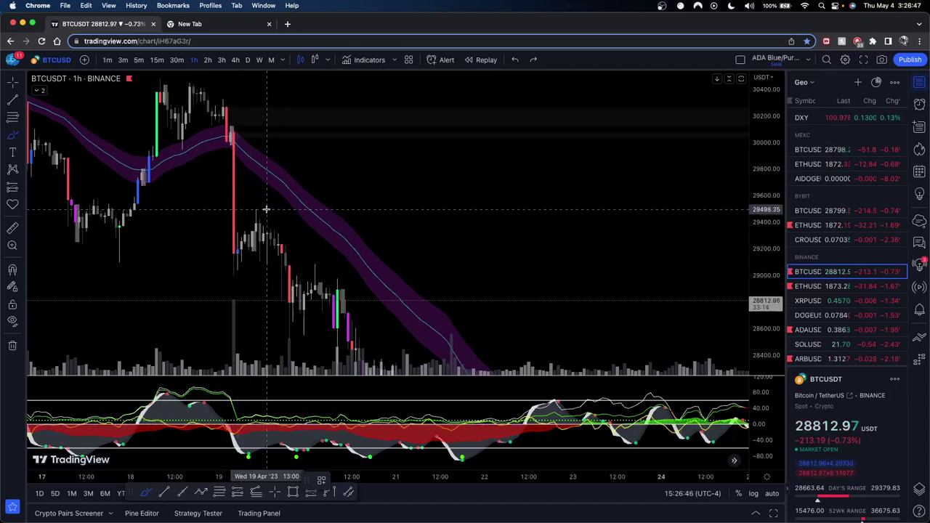
pyautogui.moveTo(251, 245); pyautogui.dragTo(279, 189)
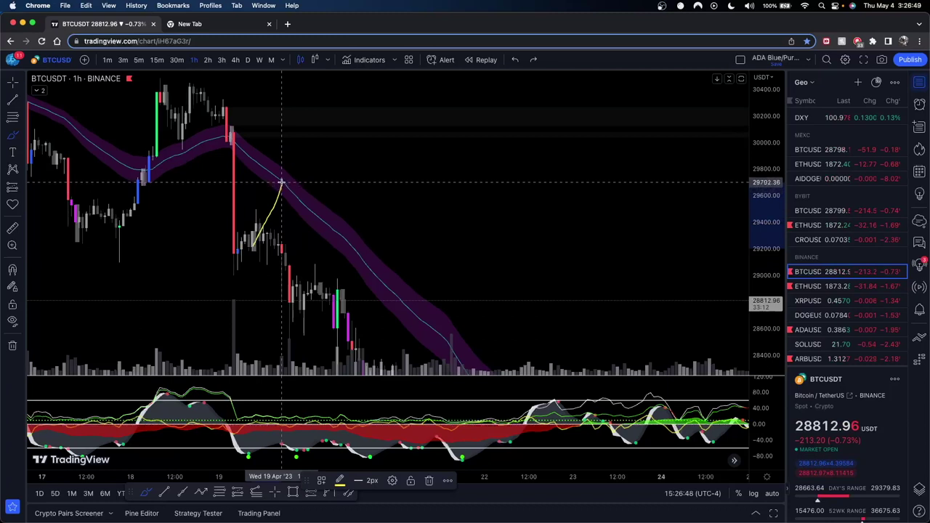
# Step: Brush a near-horizontal stroke across the moving average on 19 April, measure the sharp drop beside it, and clear the markings
pyautogui.moveTo(204, 181); pyautogui.dragTo(339, 184)
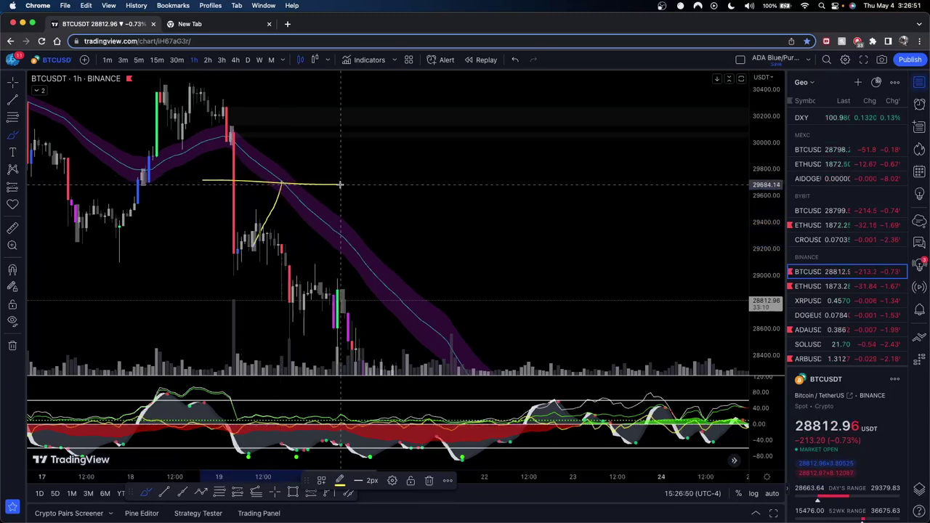
pyautogui.click(226, 135)
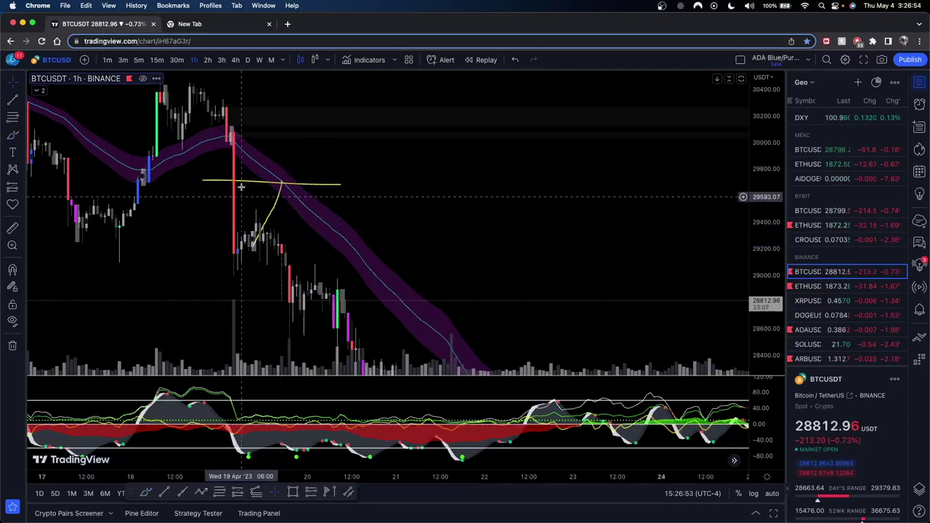
pyautogui.keyDown('shift'); pyautogui.click(240, 132); pyautogui.keyUp('shift')
pyautogui.click(222, 234)
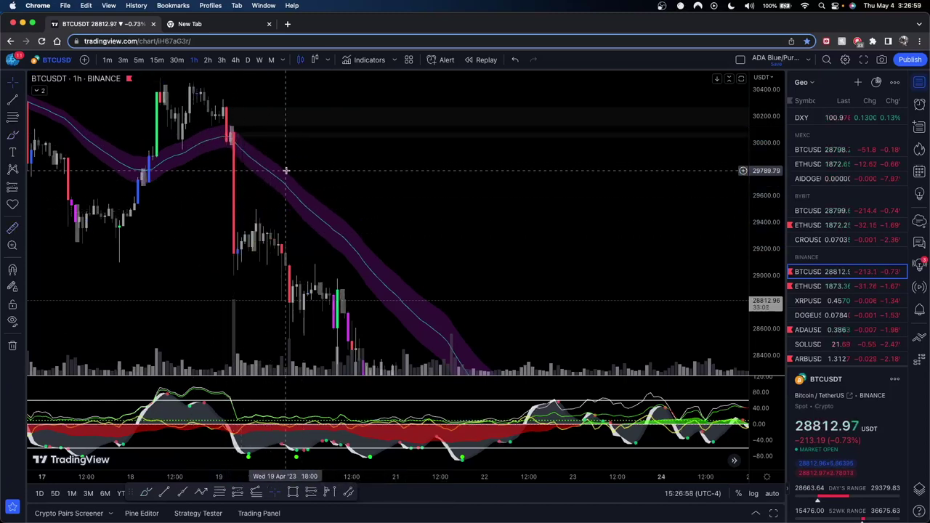
# Step: Brush a small loop on the moving average at 19 April with a tail descending to the candles around 20 April
pyautogui.click(12, 135)
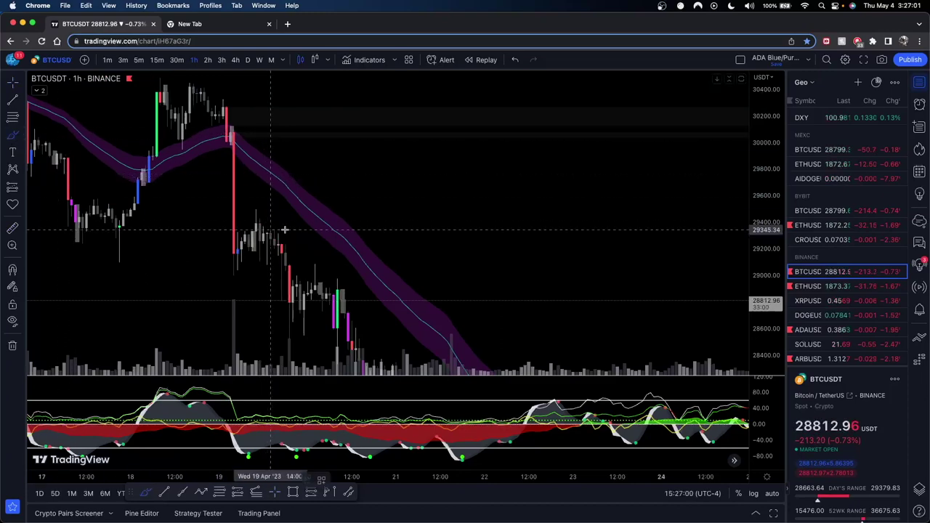
pyautogui.moveTo(284, 175); pyautogui.dragTo(311, 296)
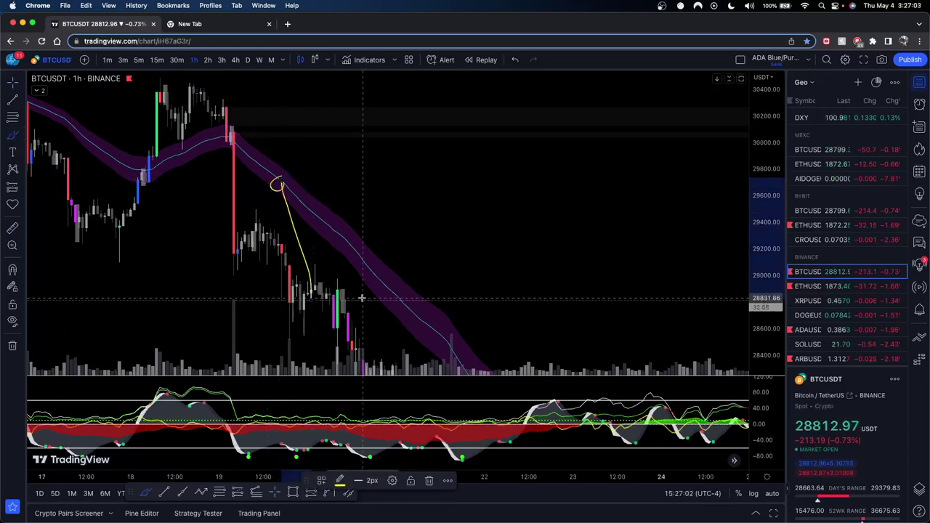
# Step: Switch the chart to the 5-minute timeframe and stretch the price scale around the 3 and 4 May candles
pyautogui.hscroll(-5, 417, 213)
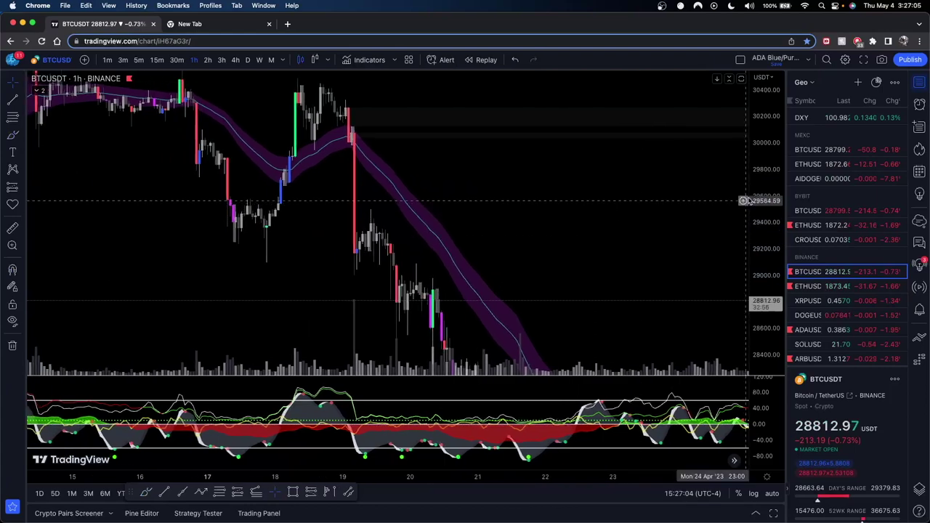
pyautogui.hscroll(10, 748, 201)
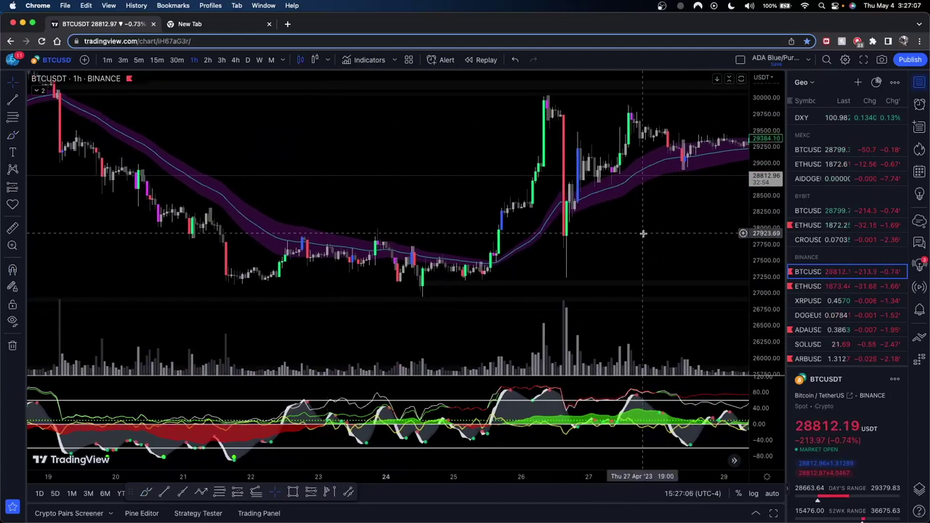
pyautogui.moveTo(643, 233); pyautogui.dragTo(289, 244)
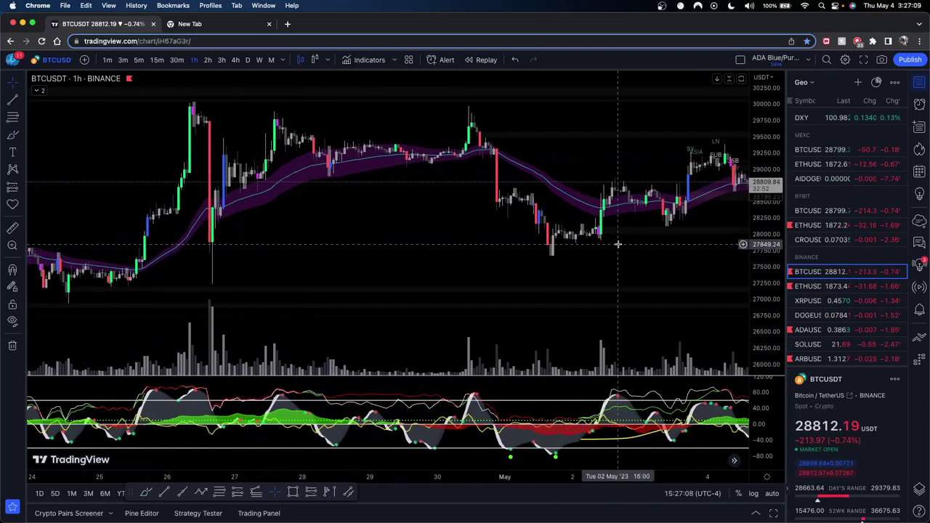
pyautogui.moveTo(618, 244); pyautogui.dragTo(327, 243)
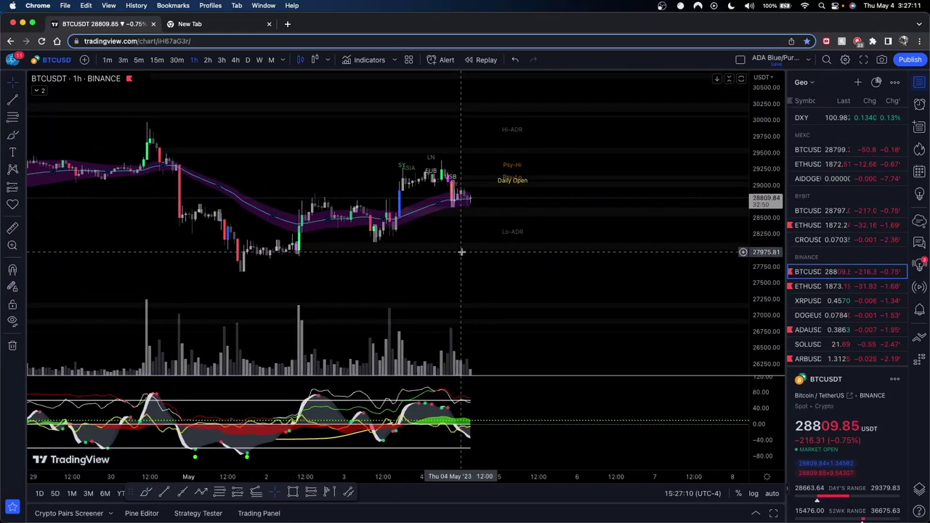
pyautogui.scroll(1, 461, 252)
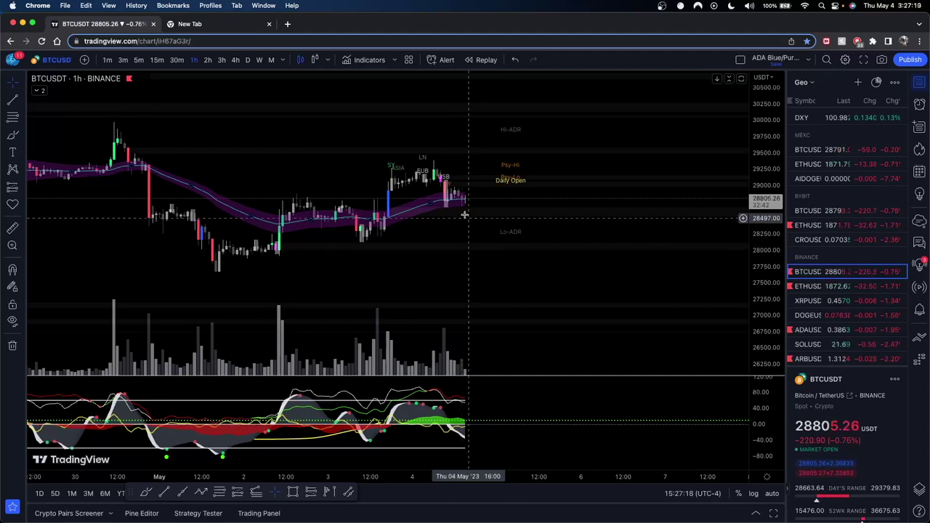
pyautogui.click(137, 59)
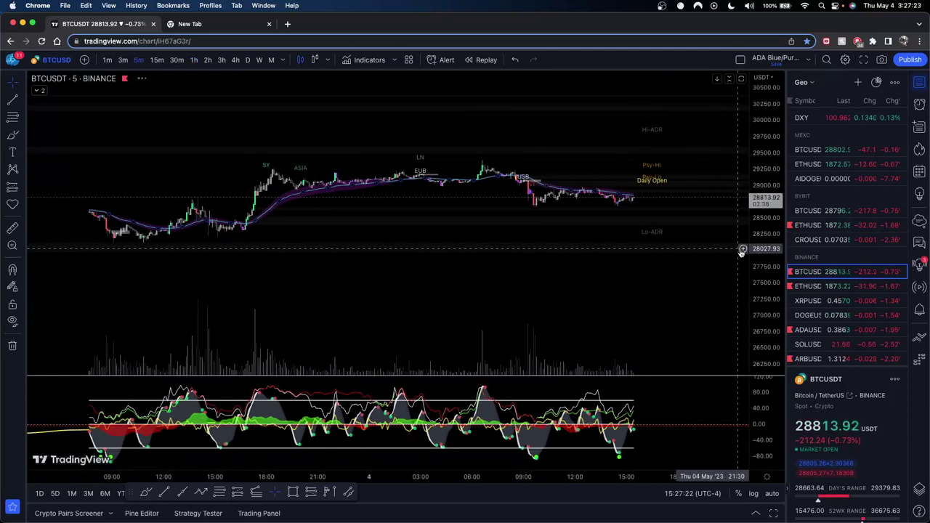
pyautogui.moveTo(767, 249); pyautogui.dragTo(763, 175)
pyautogui.moveTo(672, 191); pyautogui.dragTo(640, 251)
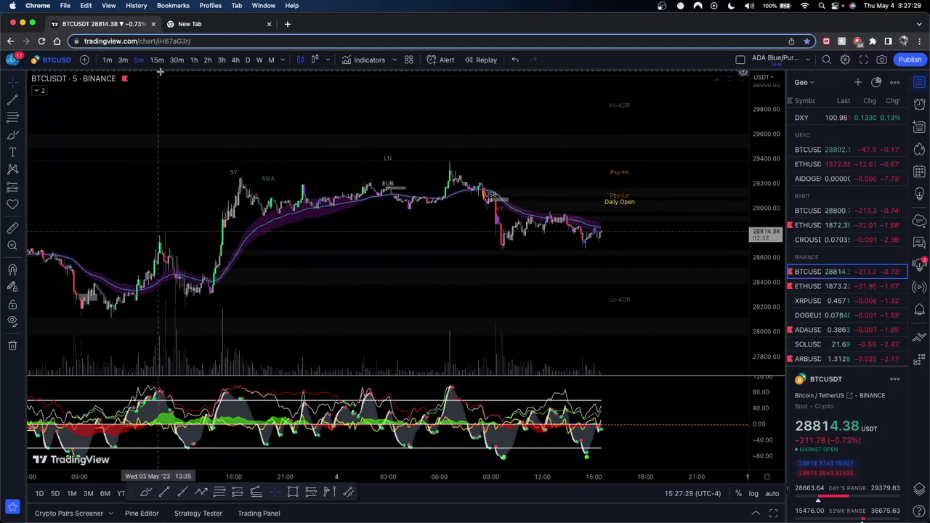
# Step: Brush an upward stroke from the 3 May low near 28357 to the peak at the SY label, and undo it
pyautogui.moveTo(273, 240); pyautogui.dragTo(459, 247)
pyautogui.hscroll(3, 458, 247)
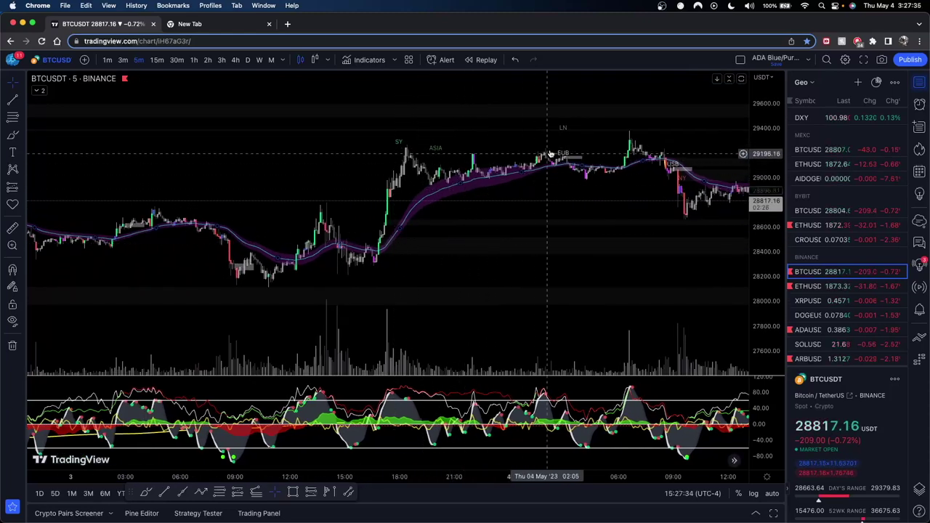
pyautogui.moveTo(473, 256); pyautogui.dragTo(489, 251)
pyautogui.scroll(3, 490, 225)
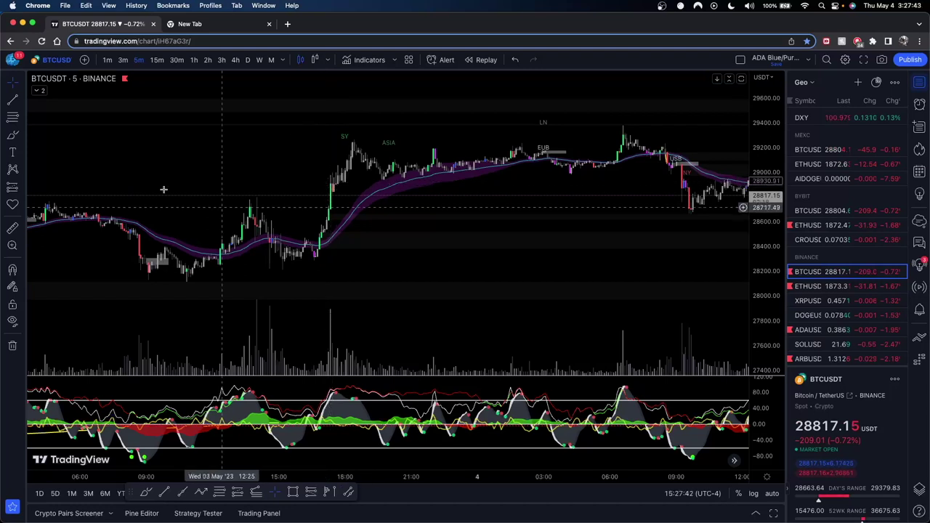
pyautogui.click(14, 136)
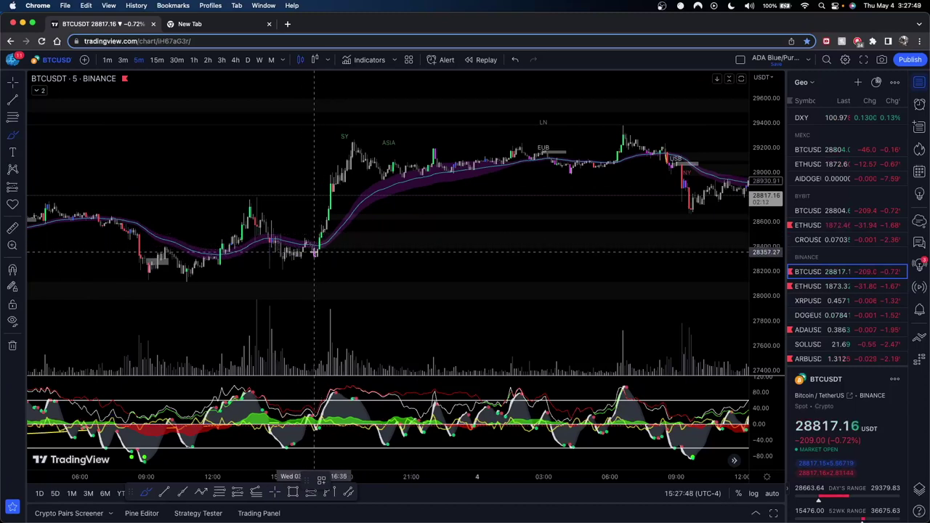
pyautogui.moveTo(314, 252); pyautogui.dragTo(363, 134)
pyautogui.press('super+z')
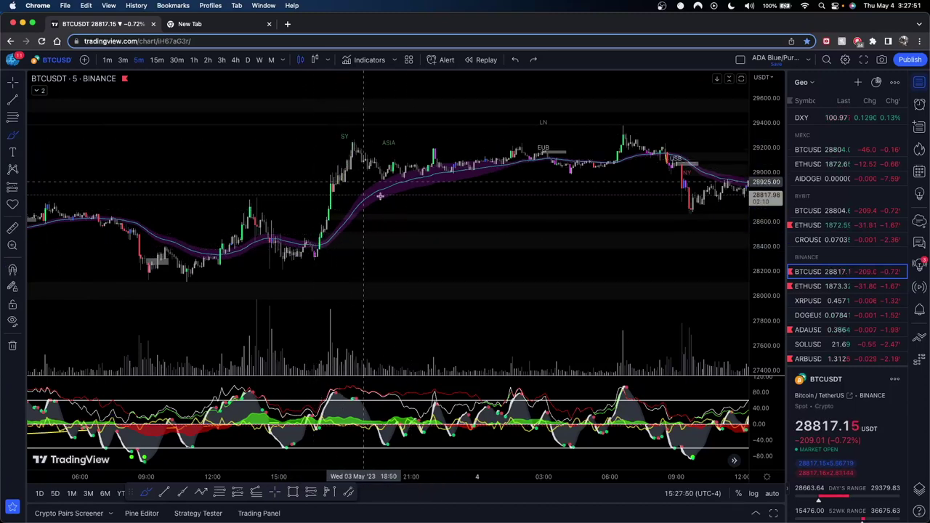
# Step: Brush two upward strokes along the 2 May rise away from the moving average, undoing each one
pyautogui.moveTo(189, 158); pyautogui.dragTo(431, 157)
pyautogui.hscroll(-5, 433, 157)
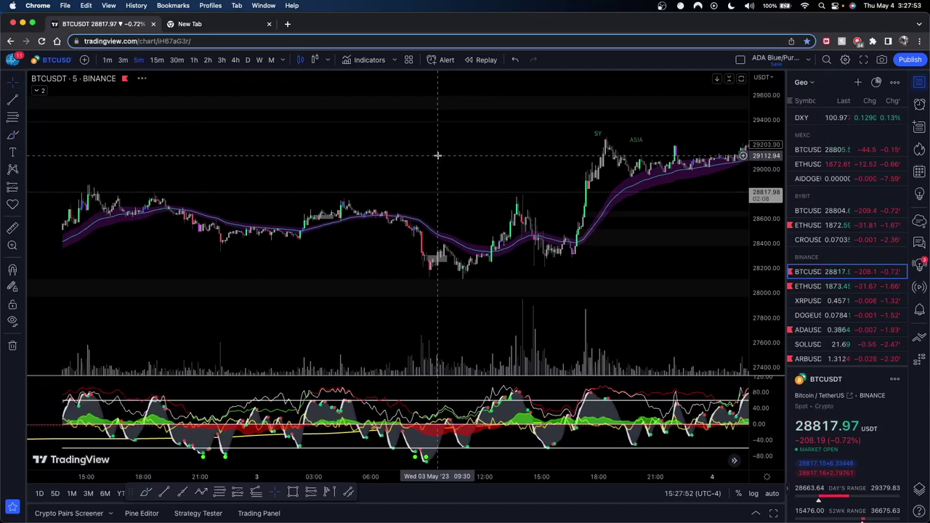
pyautogui.hscroll(-10, 414, 157)
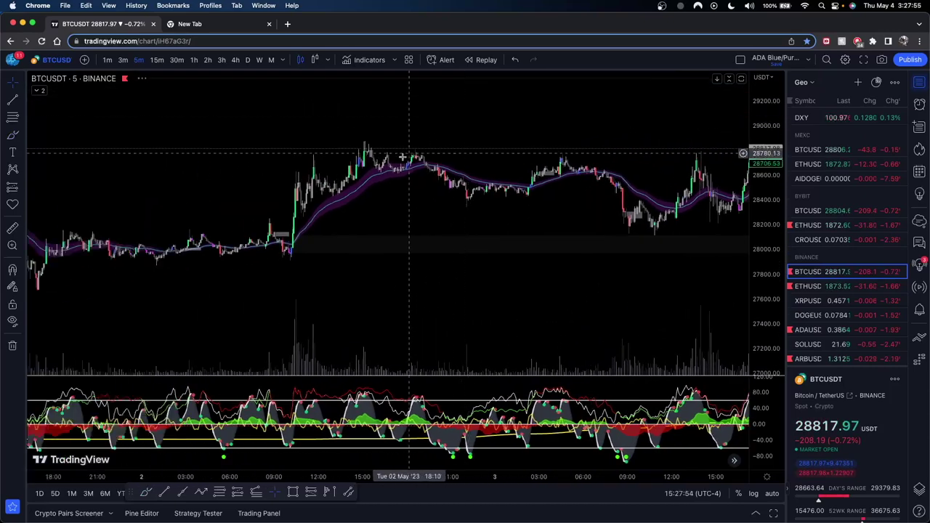
pyautogui.click(12, 135)
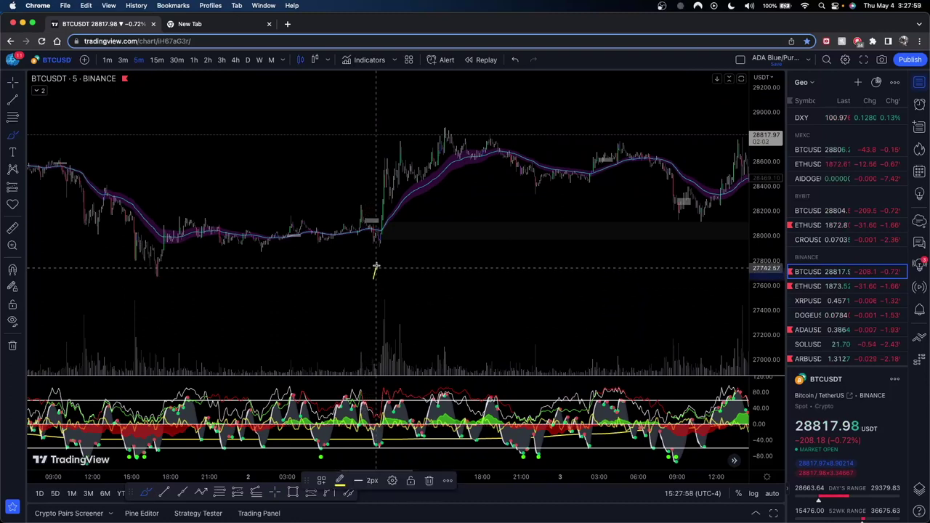
pyautogui.moveTo(376, 268); pyautogui.dragTo(420, 124)
pyautogui.press('super+z')
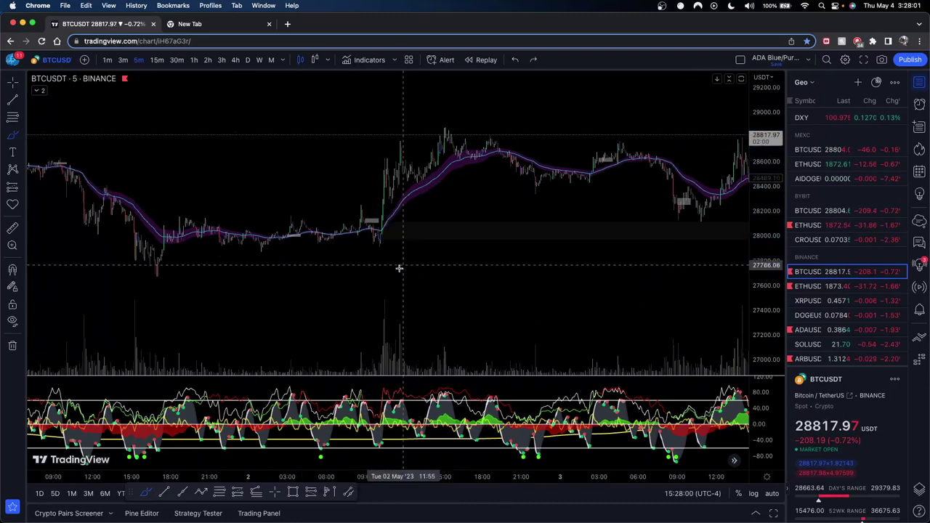
pyautogui.moveTo(378, 291)
pyautogui.mouseDown()
pyautogui.moveTo(399, 208)
pyautogui.moveTo(454, 127)
pyautogui.mouseUp()
pyautogui.press('super+z')
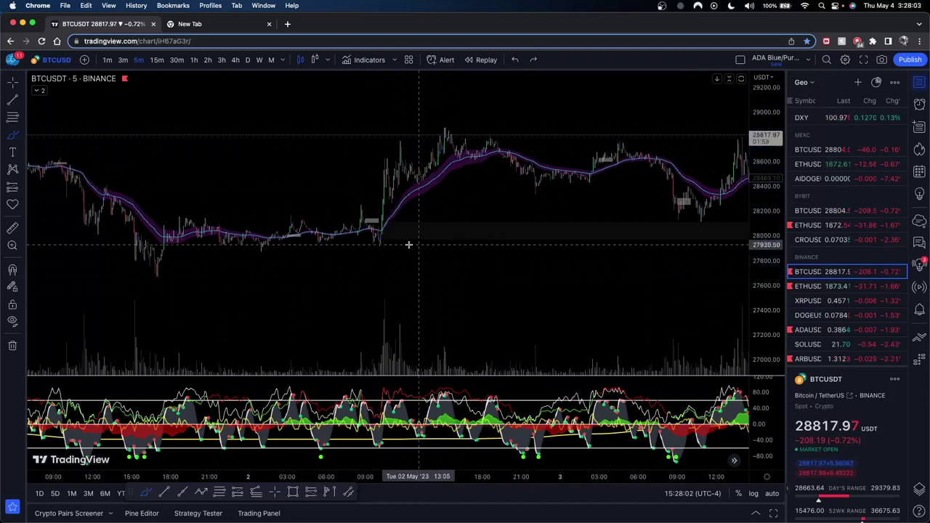
# Step: Examine price around the moving average from the 30 April peak through the latest 4 May candles
pyautogui.scroll(-5, 407, 245)
pyautogui.moveTo(304, 186); pyautogui.dragTo(292, 276)
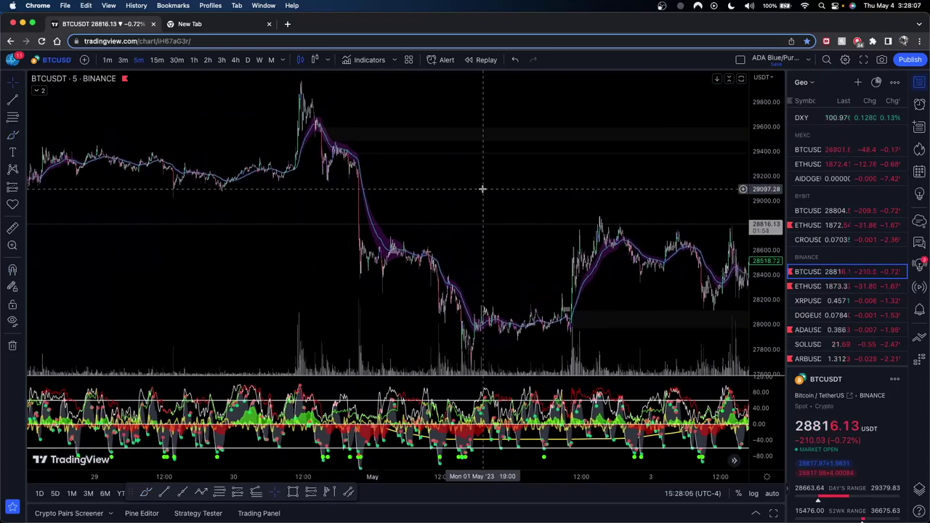
pyautogui.moveTo(482, 189); pyautogui.dragTo(273, 131)
pyautogui.scroll(4, 664, 236)
pyautogui.scroll(5, 664, 236)
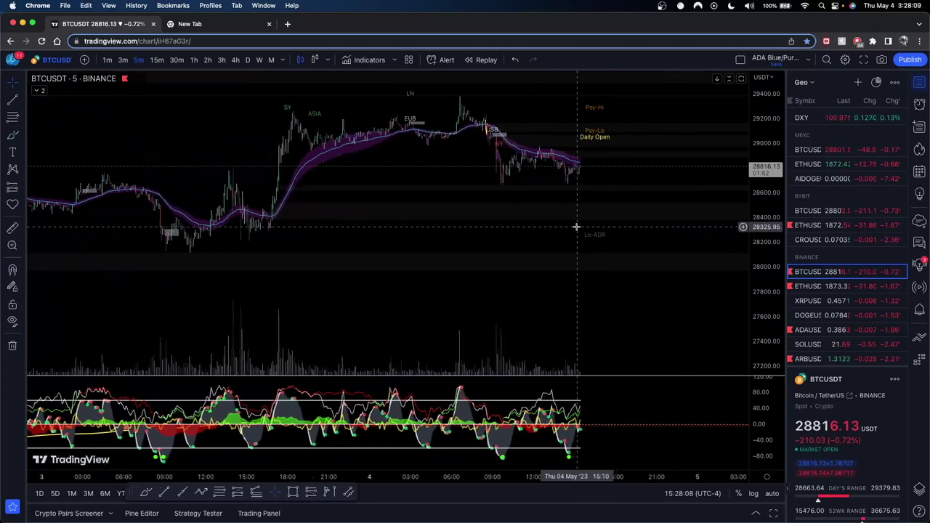
pyautogui.scroll(5, 660, 235)
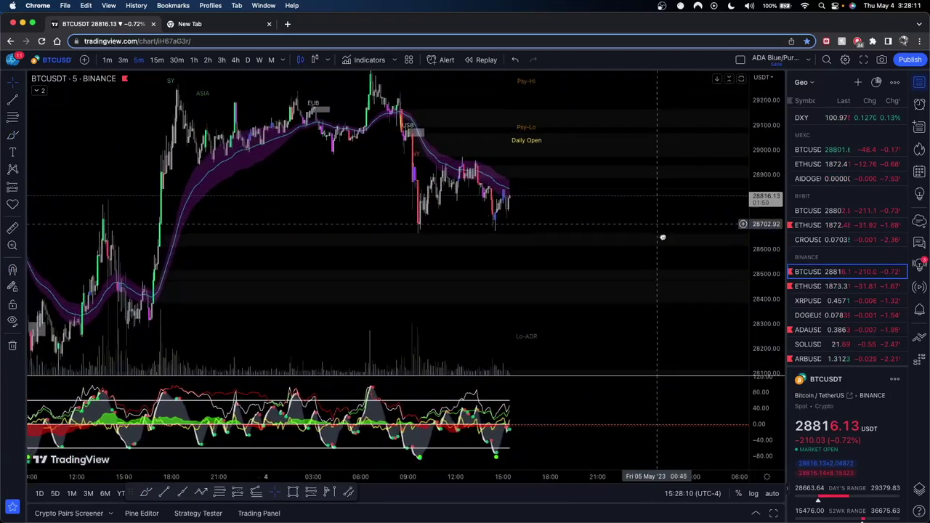
pyautogui.moveTo(515, 289); pyautogui.dragTo(550, 294)
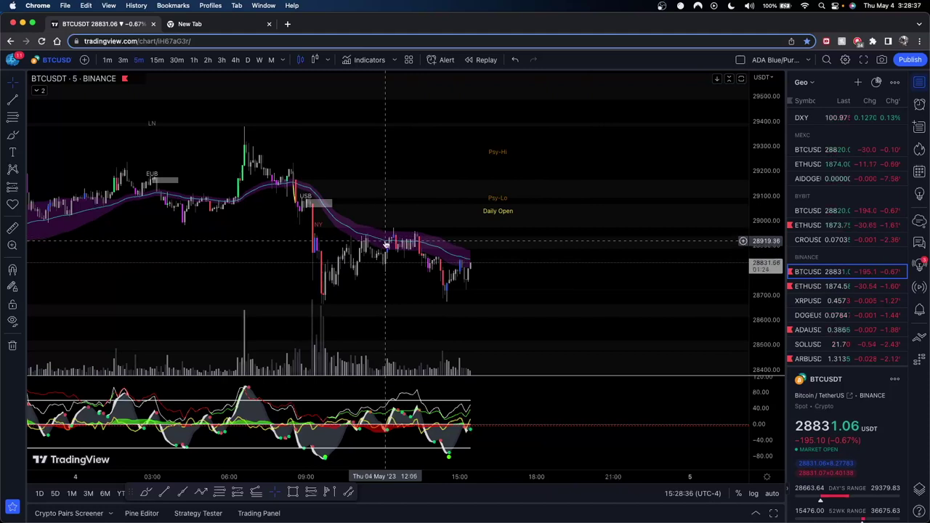
# Step: Show the 5, 13, 200 and 800 EMA lines in the TR_MAIN indicator's style settings
pyautogui.doubleClick(491, 199)
pyautogui.click(387, 153)
pyautogui.click(387, 128)
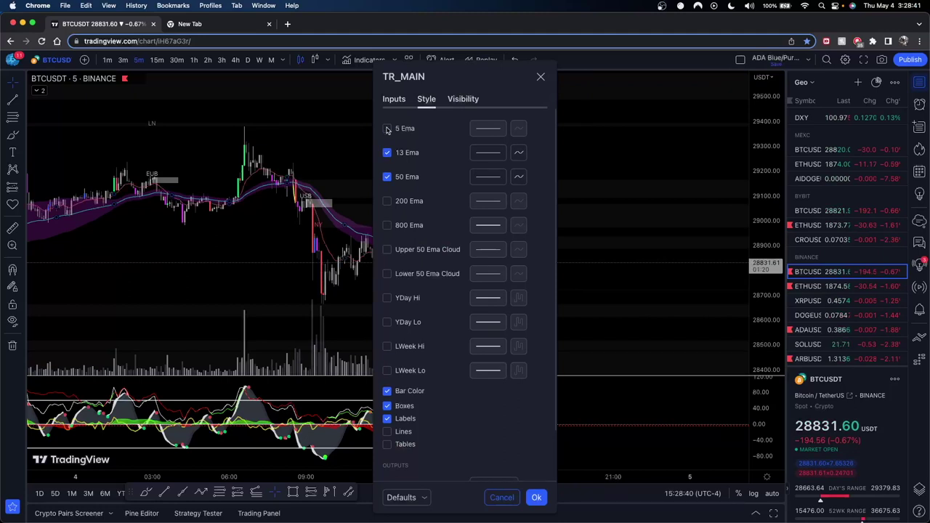
pyautogui.click(387, 201)
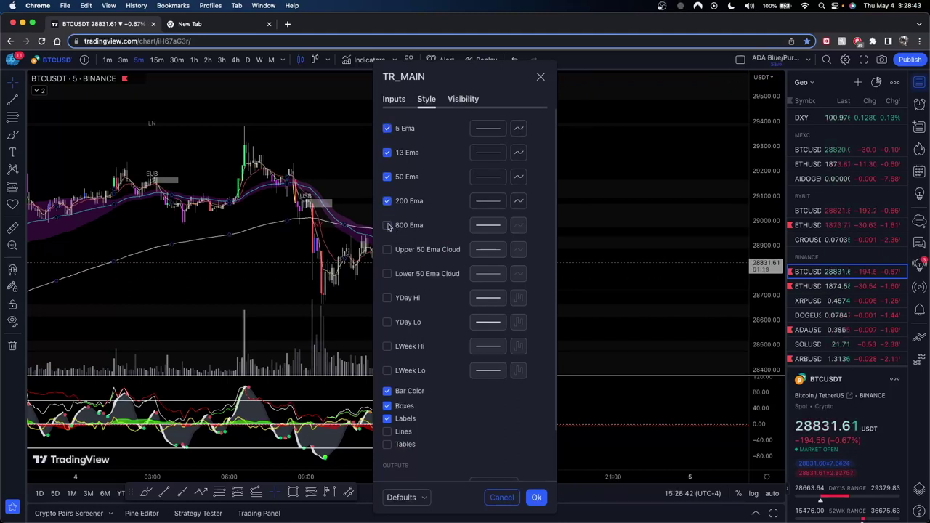
pyautogui.click(536, 497)
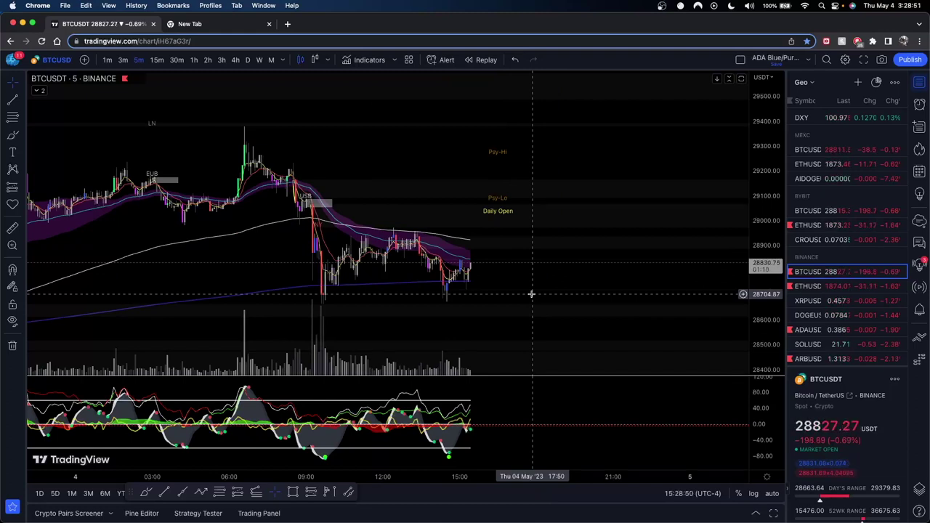
# Step: Examine how the 4 May candles move relative to the 50, 200 and 800 EMA lines
pyautogui.moveTo(639, 294); pyautogui.dragTo(755, 116)
pyautogui.moveTo(511, 289); pyautogui.dragTo(502, 263)
pyautogui.scroll(-1, 458, 276)
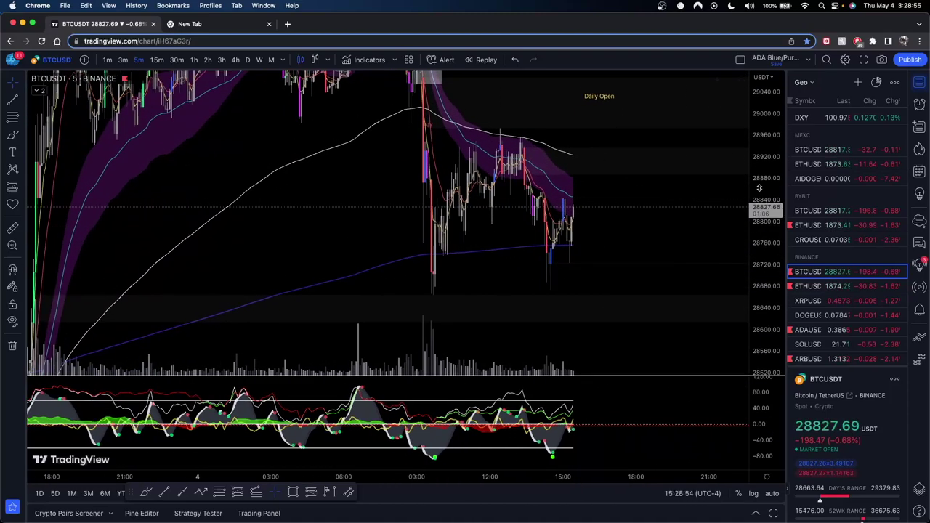
pyautogui.moveTo(760, 187); pyautogui.dragTo(756, 262)
pyautogui.moveTo(440, 263); pyautogui.dragTo(415, 268)
pyautogui.scroll(-3, 415, 268)
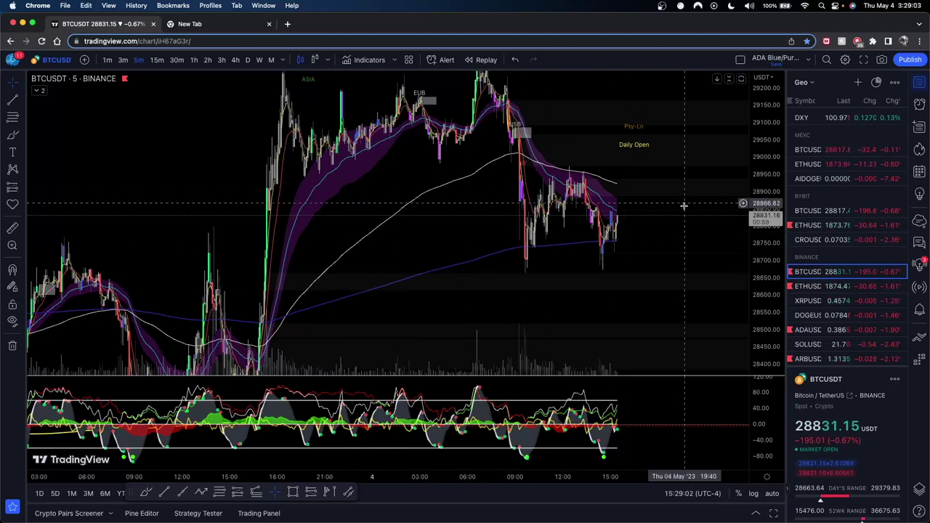
pyautogui.moveTo(649, 239); pyautogui.dragTo(559, 273)
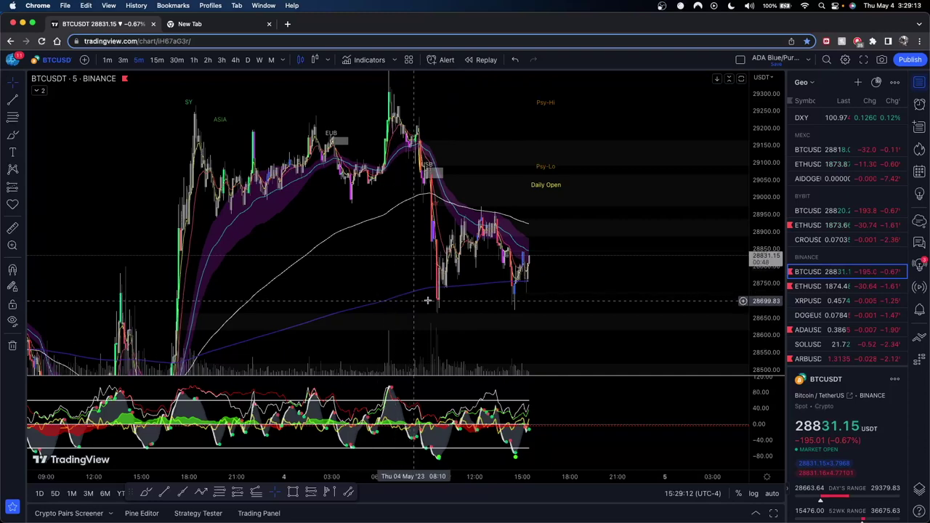
pyautogui.scroll(5, 539, 250)
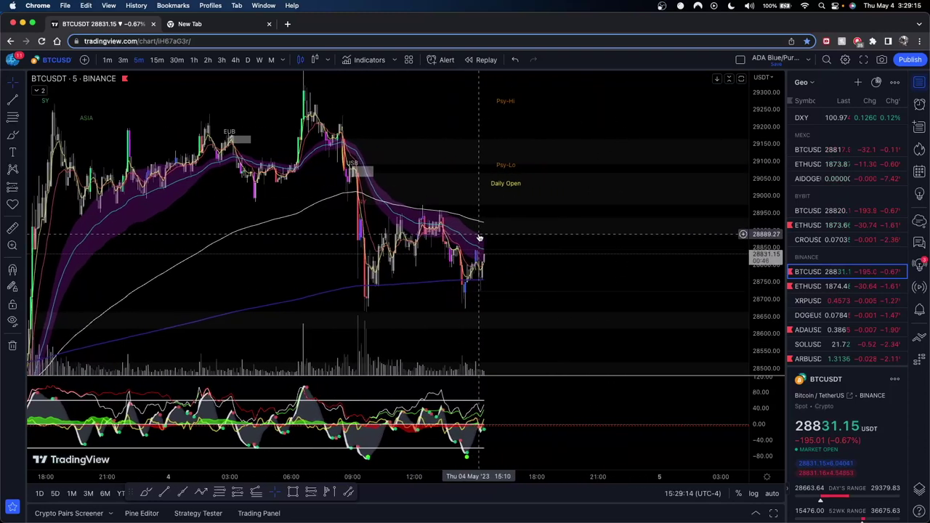
pyautogui.scroll(2, 441, 201)
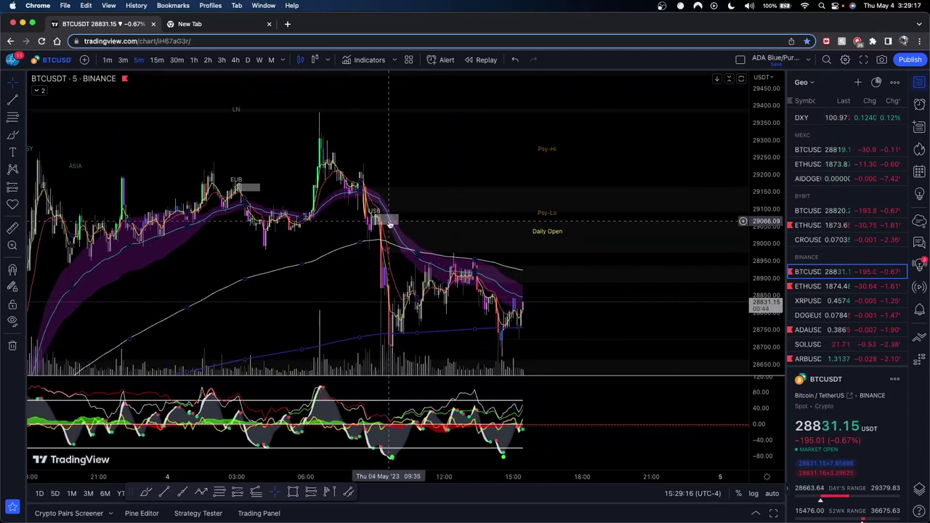
# Step: Hide the 200 and 800 EMA lines in the TR_MAIN style settings, leaving the 5, 13 and 50 EMA lines shown
pyautogui.doubleClick(393, 231)
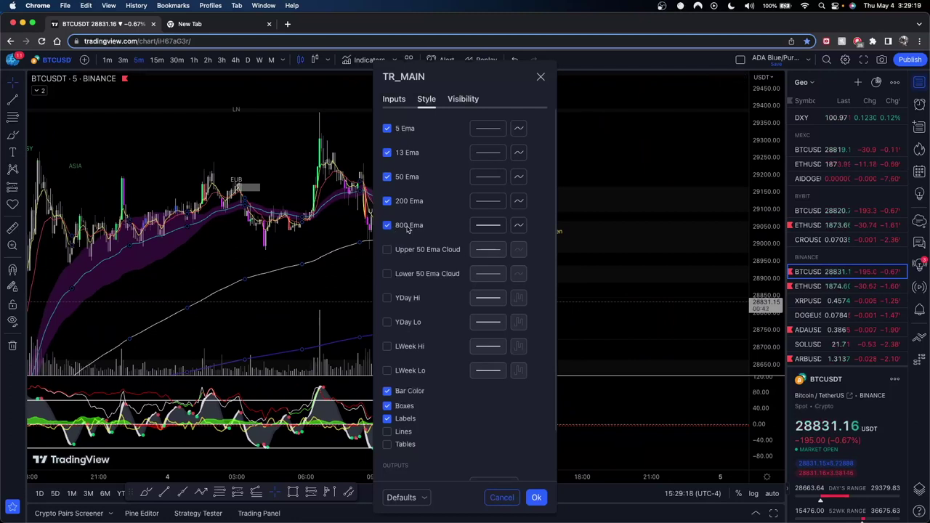
pyautogui.click(406, 181)
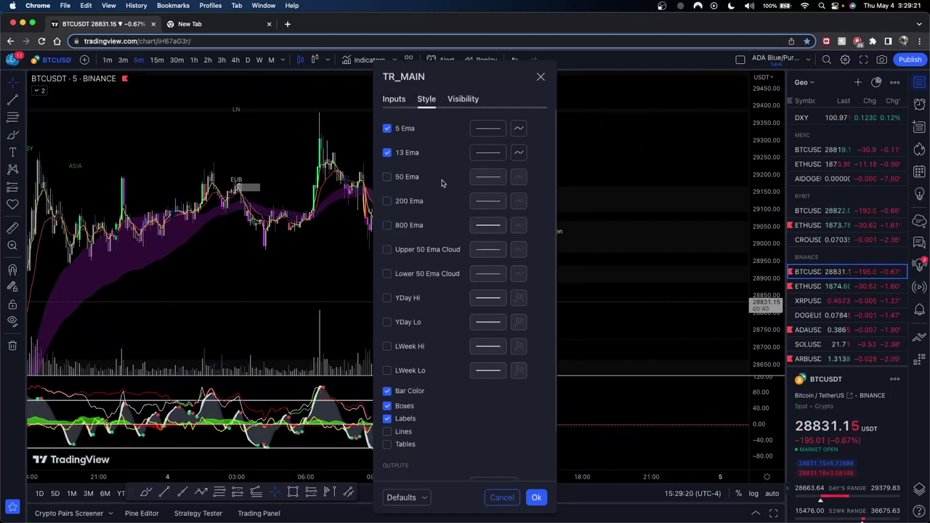
pyautogui.click(537, 497)
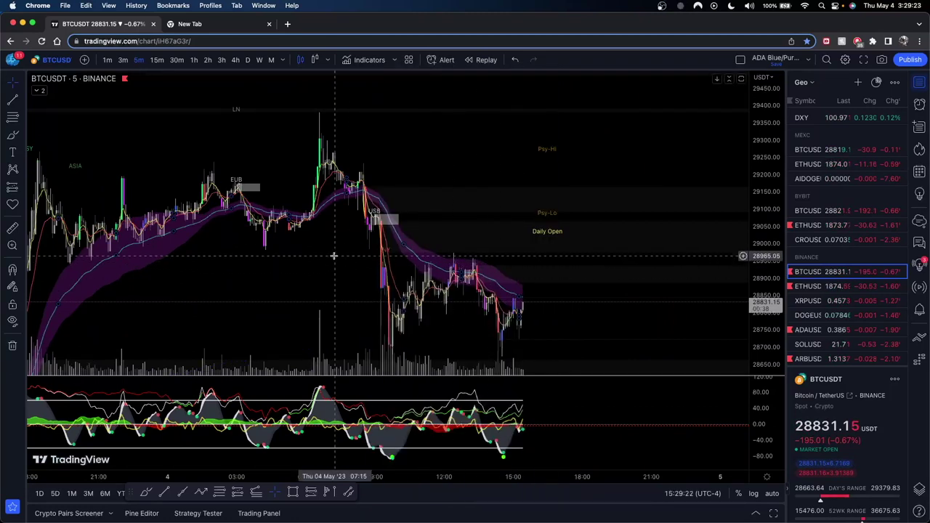
# Step: Examine the 5-minute candles around the 4 May peak and sell-off relative to the 5, 13 and 50 EMA lines
pyautogui.moveTo(333, 256); pyautogui.dragTo(490, 250)
pyautogui.scroll(3, 495, 248)
pyautogui.scroll(5, 496, 249)
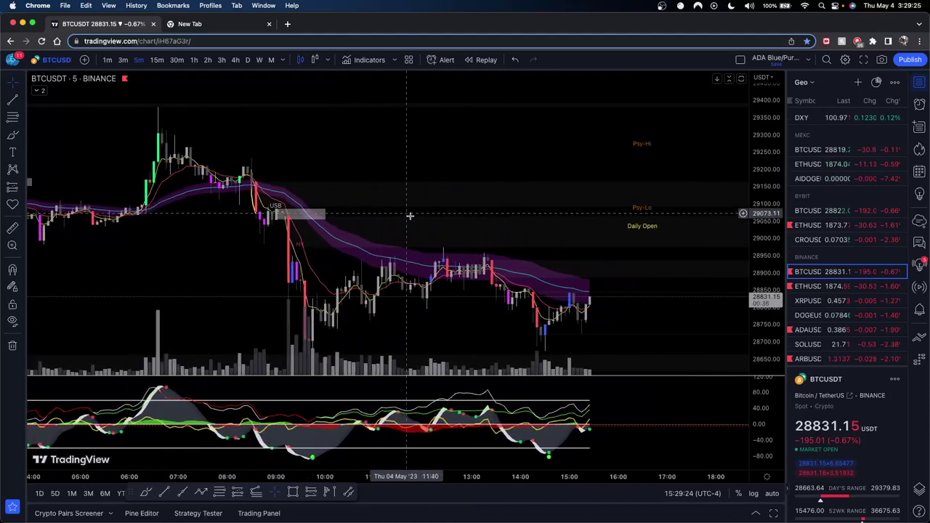
pyautogui.moveTo(371, 220); pyautogui.dragTo(571, 234)
pyautogui.moveTo(756, 257); pyautogui.dragTo(755, 152)
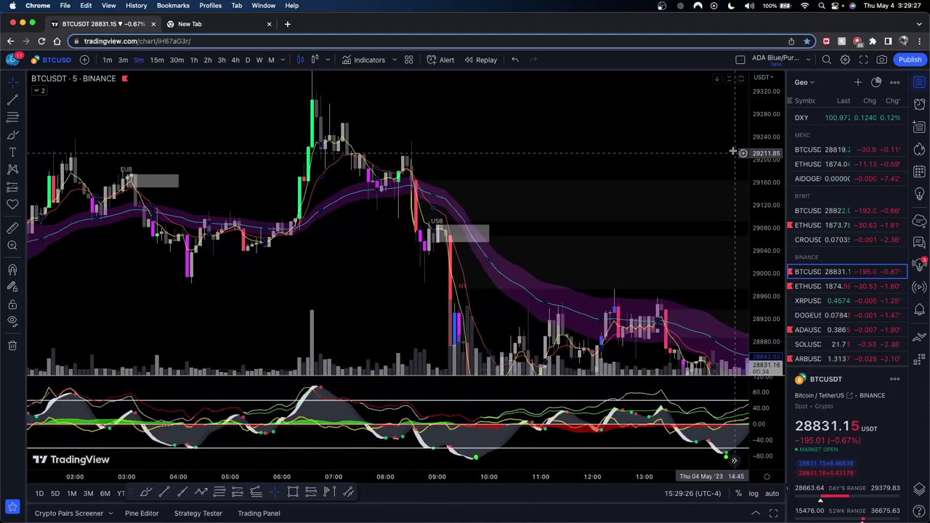
pyautogui.moveTo(524, 153); pyautogui.dragTo(608, 176)
pyautogui.scroll(2, 484, 176)
pyautogui.scroll(2, 483, 176)
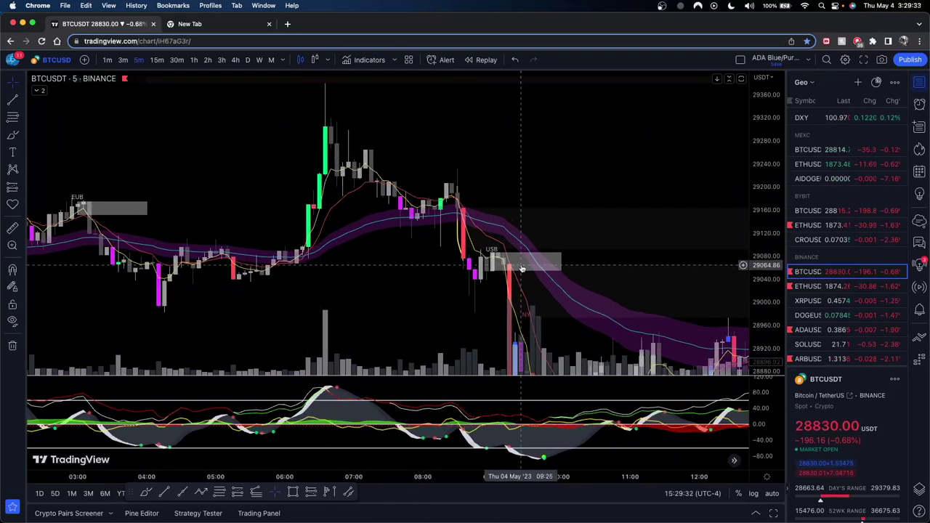
pyautogui.moveTo(446, 210); pyautogui.dragTo(402, 177)
# Step: Check which EMA lines TR_MAIN displays, and review the 4 May decline from the peak through the EMA cloud
pyautogui.doubleClick(370, 165)
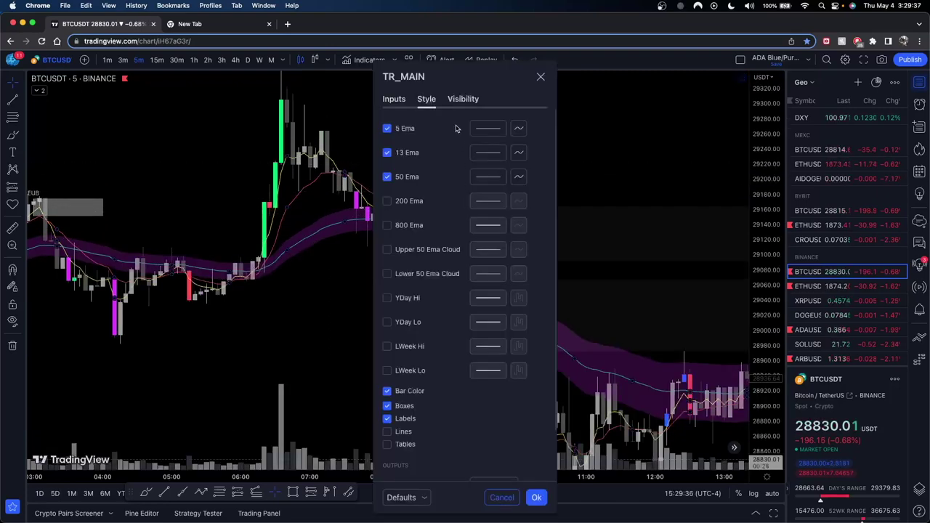
pyautogui.click(540, 75)
pyautogui.hscroll(-5, 406, 204)
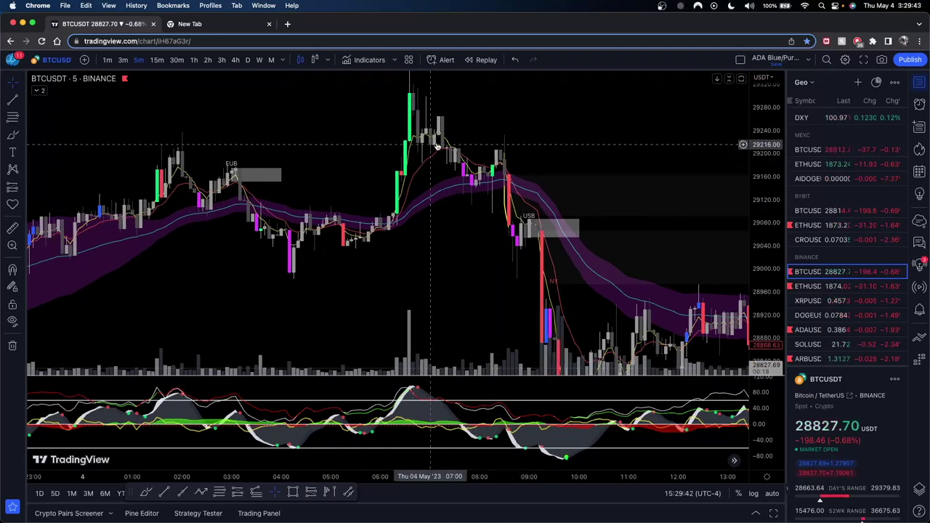
pyautogui.moveTo(576, 151); pyautogui.dragTo(492, 164)
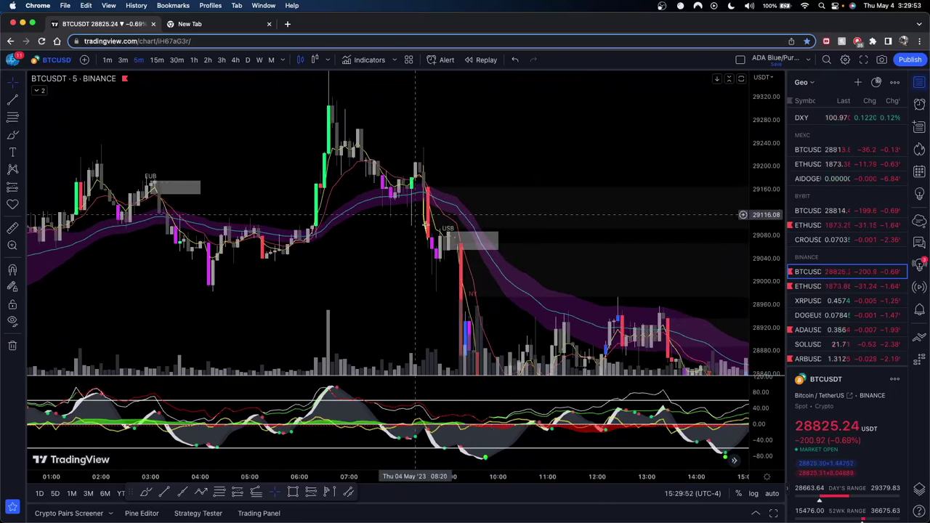
pyautogui.doubleClick(772, 177)
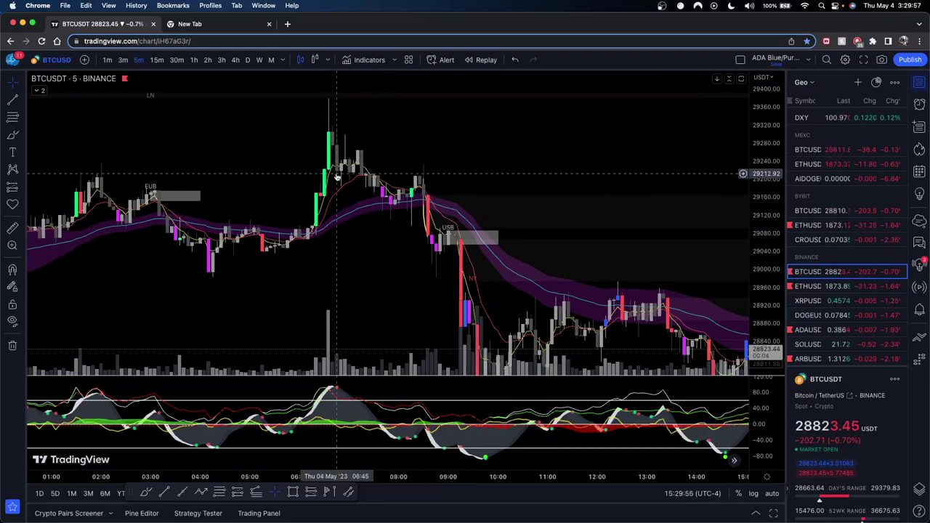
# Step: Switch the BTCUSDT chart to the 1-hour timeframe and bring the 2 to 4 May candles into view
pyautogui.click(194, 60)
pyautogui.moveTo(586, 201); pyautogui.dragTo(331, 166)
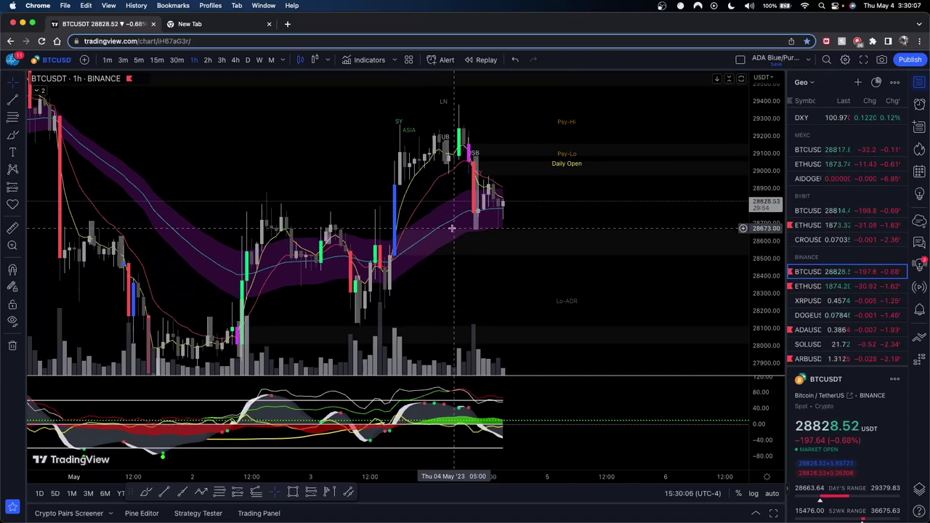
pyautogui.scroll(3, 486, 255)
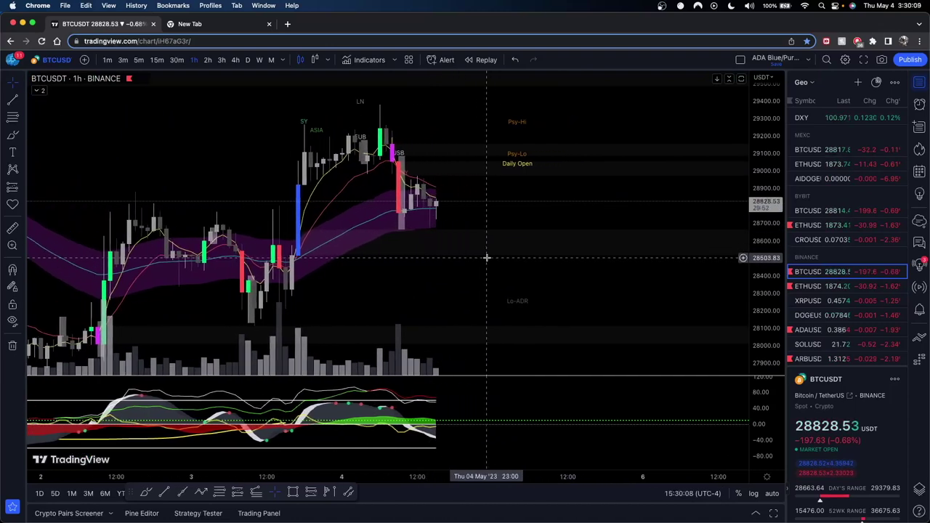
pyautogui.scroll(3, 486, 256)
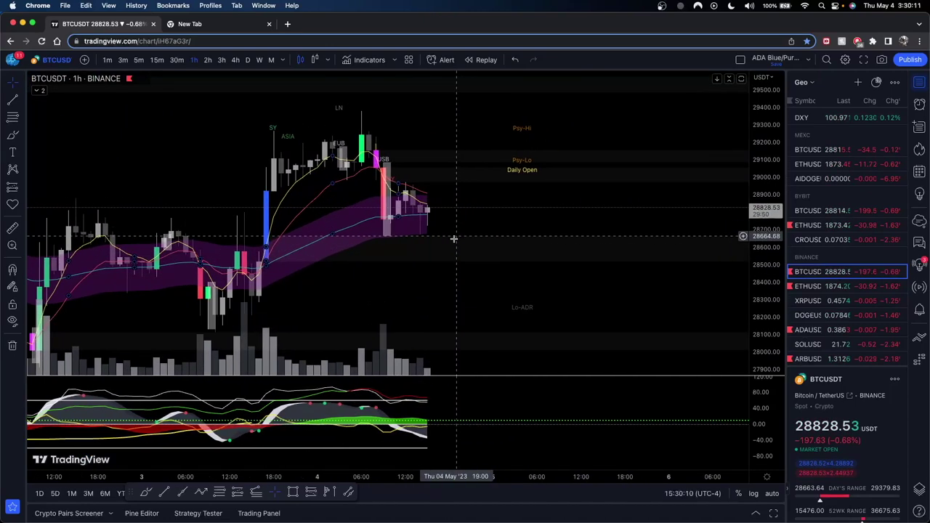
pyautogui.moveTo(453, 238); pyautogui.dragTo(539, 230)
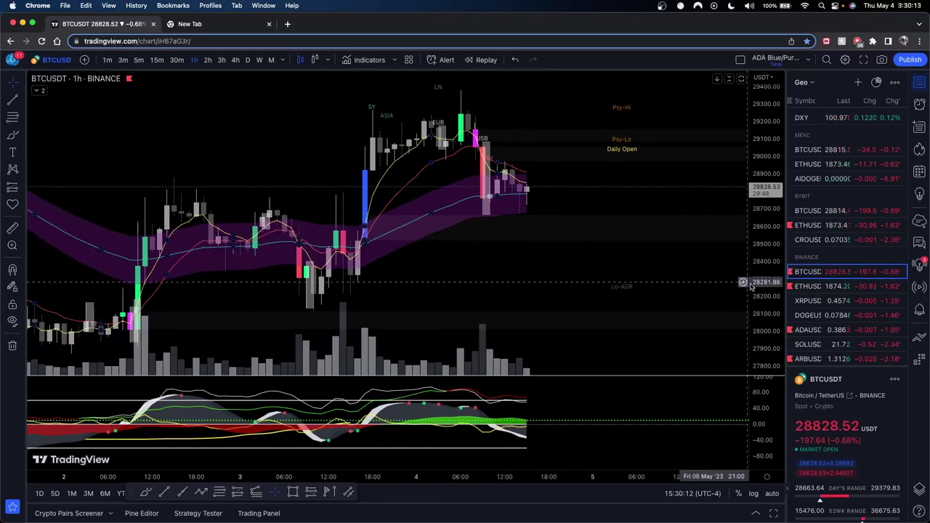
# Step: Examine how the hourly candles from 2 to 4 May move relative to the 5, 13 and 50 EMA lines
pyautogui.moveTo(769, 312); pyautogui.dragTo(769, 194)
pyautogui.moveTo(526, 294); pyautogui.dragTo(661, 217)
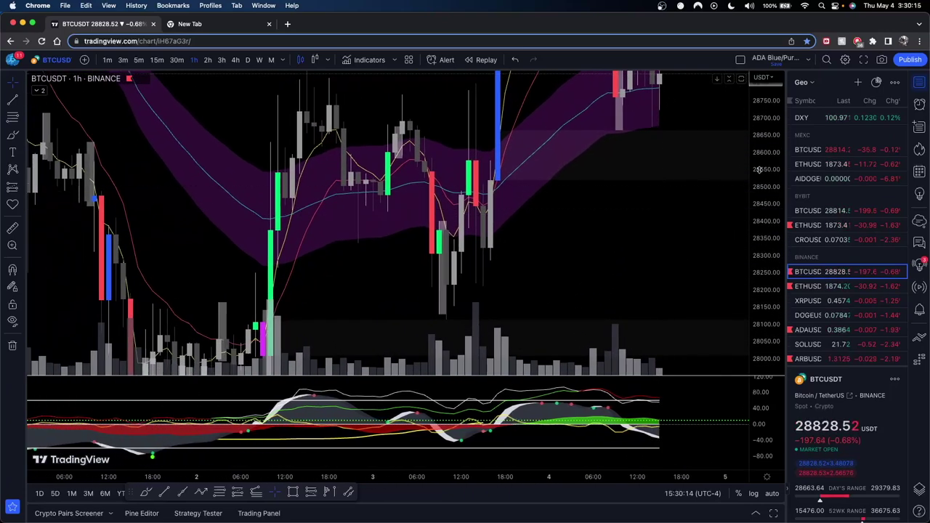
pyautogui.moveTo(759, 170); pyautogui.dragTo(757, 289)
pyautogui.scroll(2, 631, 254)
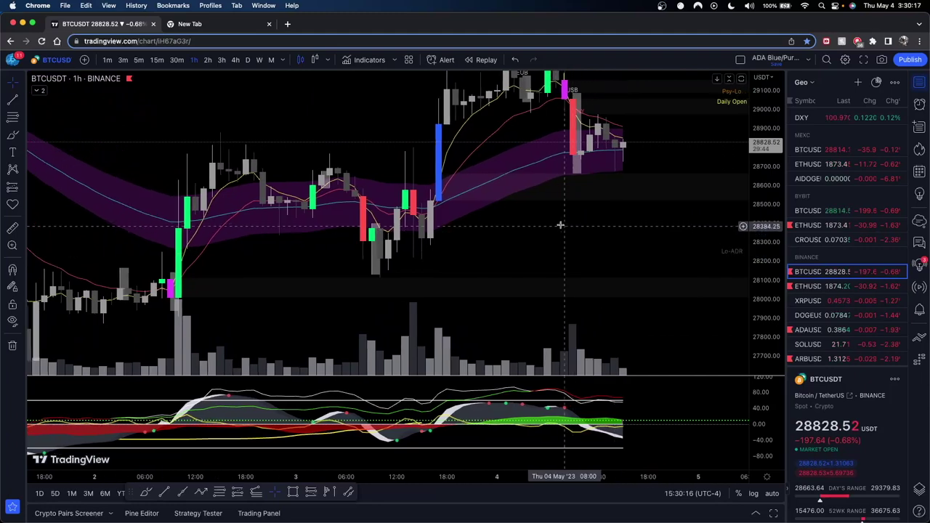
pyautogui.moveTo(560, 226); pyautogui.dragTo(561, 251)
pyautogui.moveTo(767, 193); pyautogui.dragTo(770, 249)
pyautogui.moveTo(642, 238); pyautogui.dragTo(631, 243)
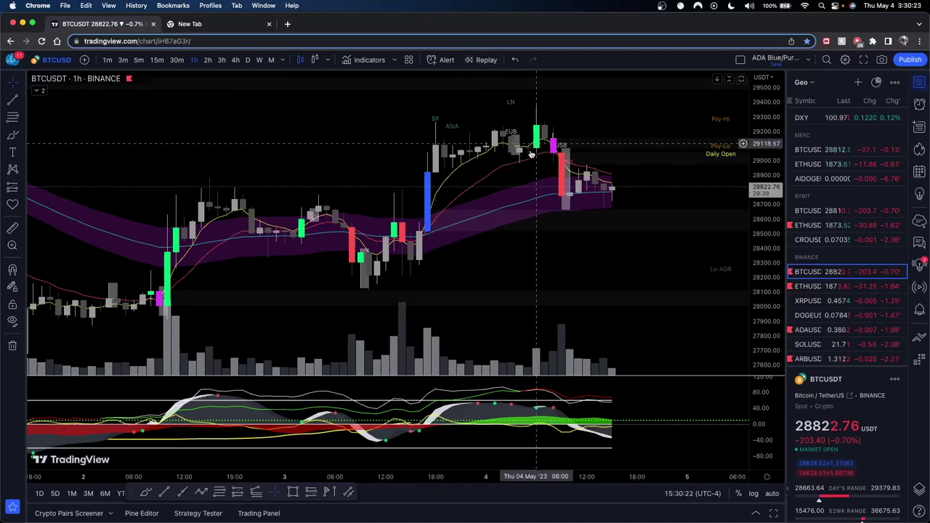
pyautogui.moveTo(476, 257); pyautogui.dragTo(454, 242)
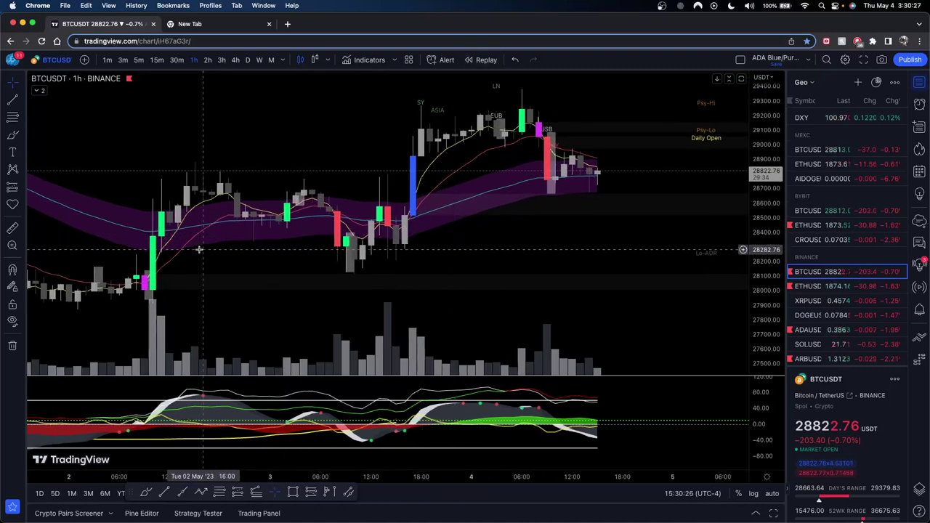
pyautogui.moveTo(201, 256); pyautogui.dragTo(230, 243)
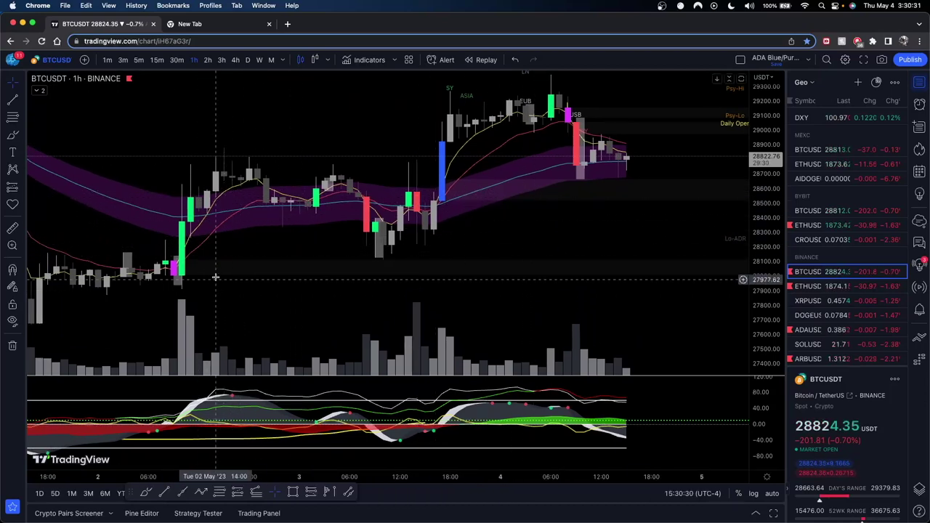
# Step: Examine closely the hourly candles breaking upward through the 5 and 13 EMA lines on the morning of 2 May
pyautogui.moveTo(225, 275); pyautogui.dragTo(412, 268)
pyautogui.moveTo(780, 287); pyautogui.dragTo(776, 218)
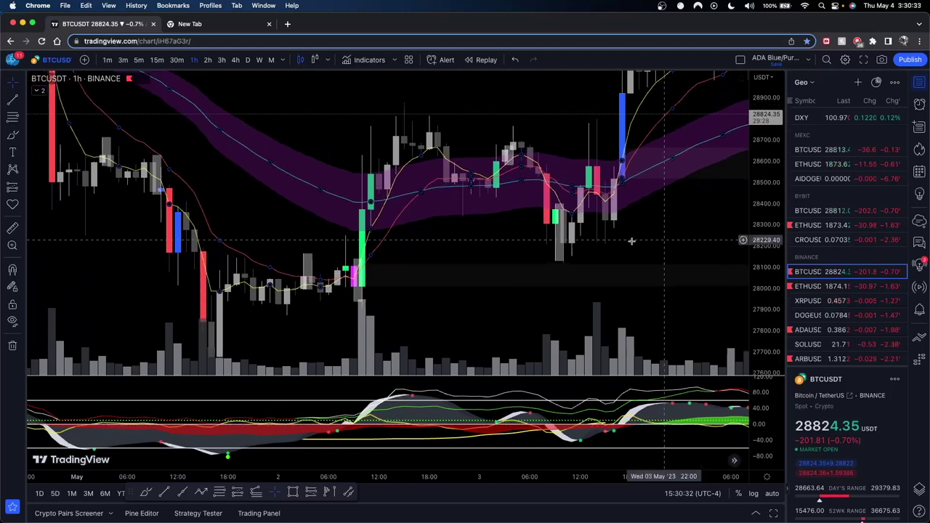
pyautogui.moveTo(459, 249); pyautogui.dragTo(537, 197)
pyautogui.scroll(2, 450, 235)
pyautogui.moveTo(463, 231); pyautogui.dragTo(485, 237)
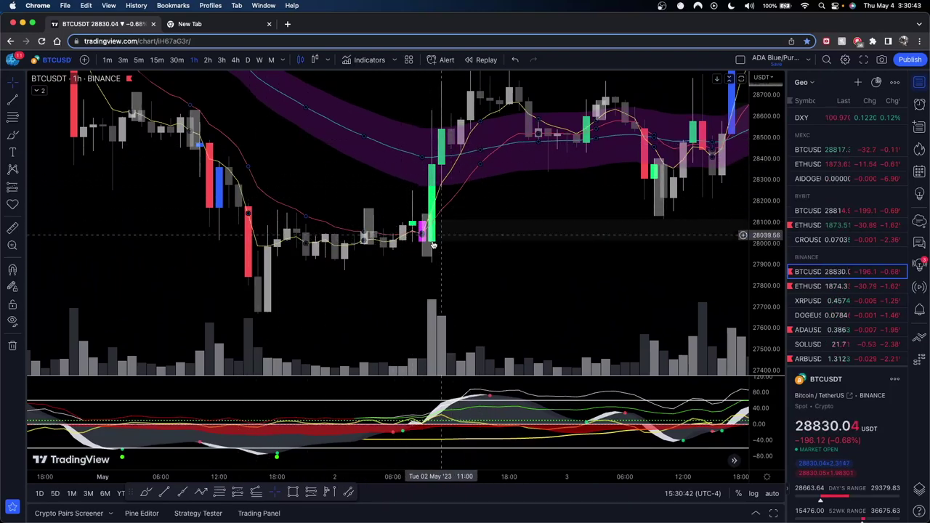
pyautogui.scroll(5, 477, 186)
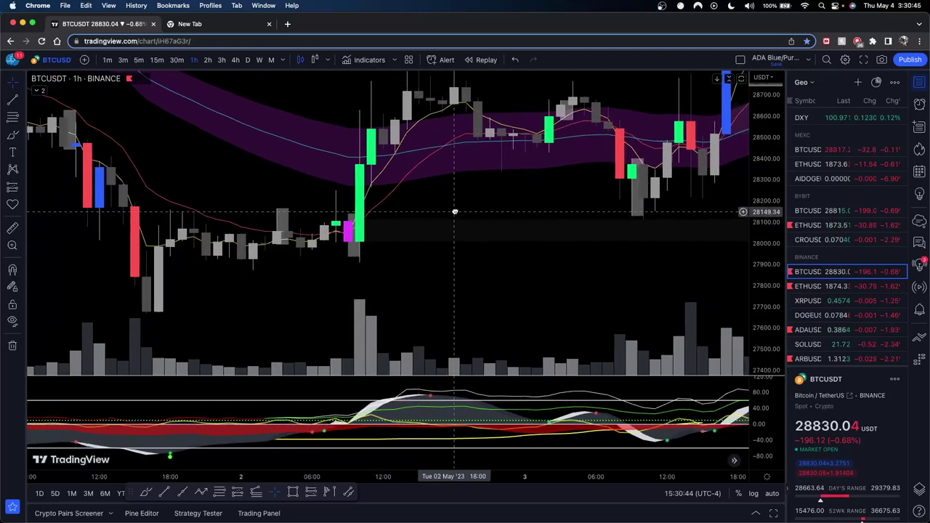
pyautogui.moveTo(347, 230); pyautogui.dragTo(586, 232)
pyautogui.moveTo(764, 259); pyautogui.dragTo(765, 177)
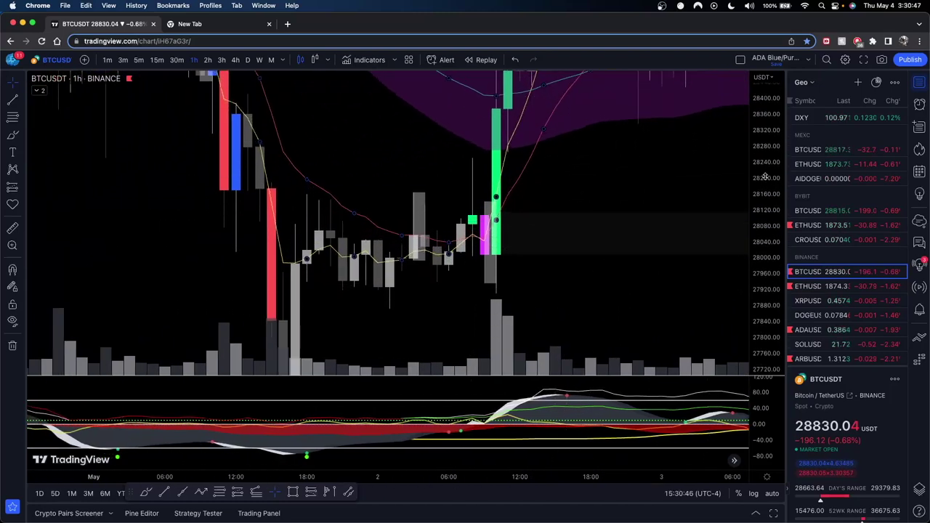
pyautogui.scroll(2, 631, 227)
pyautogui.scroll(3, 450, 232)
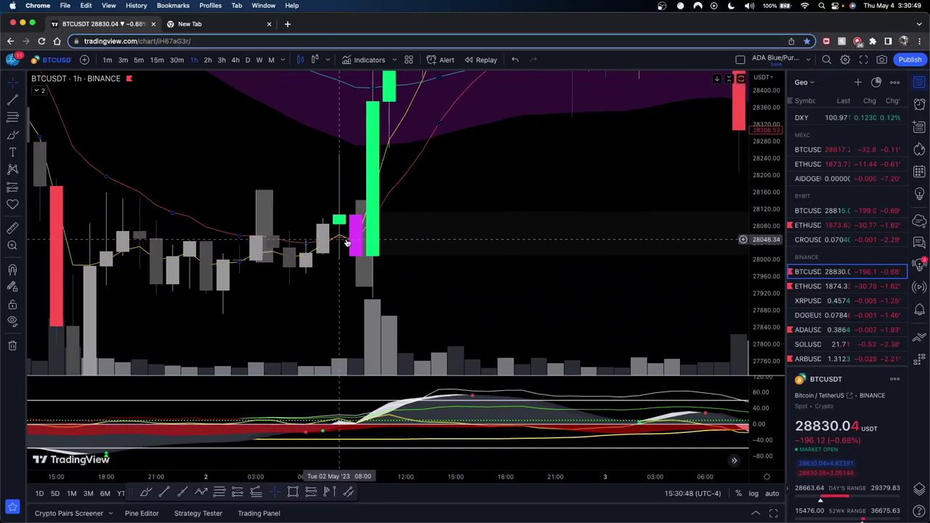
pyautogui.moveTo(339, 237); pyautogui.dragTo(383, 250)
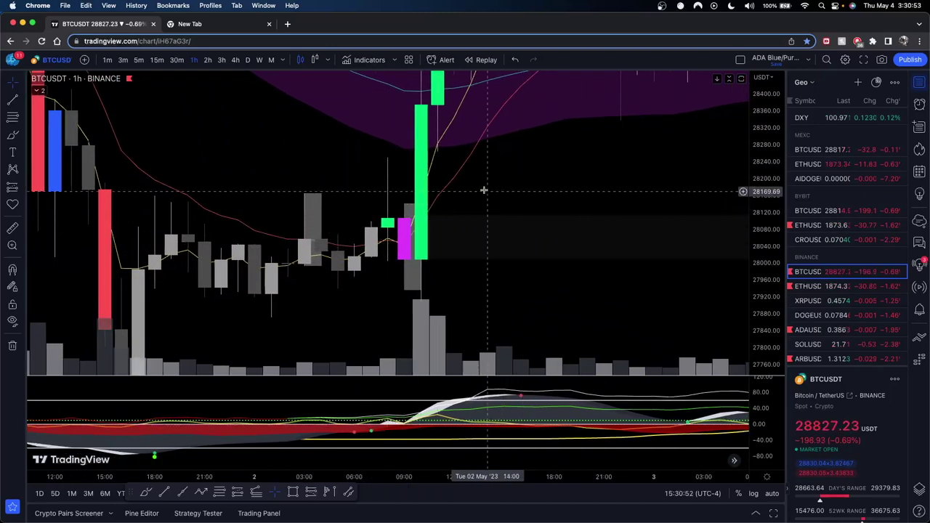
pyautogui.moveTo(484, 191); pyautogui.dragTo(459, 213)
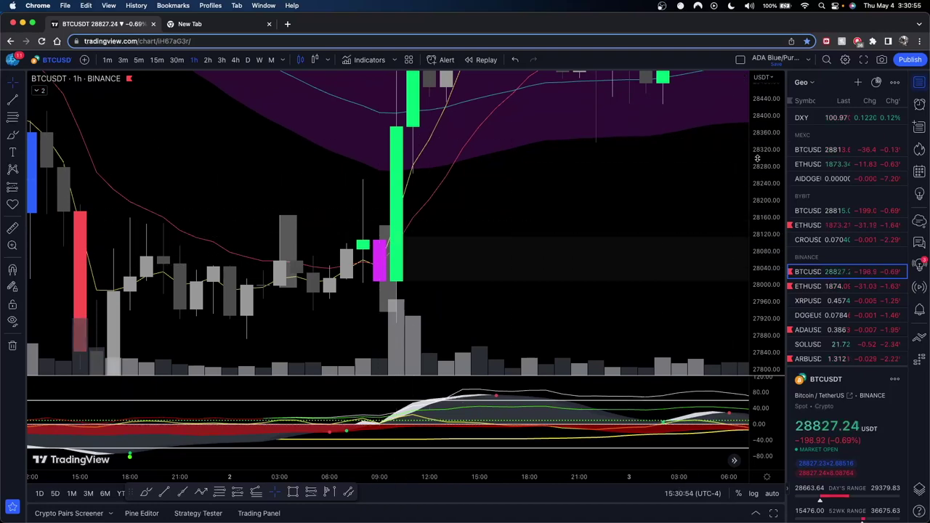
# Step: Examine the wider hourly move from the 1 May low through the 50 EMA cloud to the latest 4 May candles
pyautogui.scroll(-6, 760, 161)
pyautogui.scroll(-3, 510, 253)
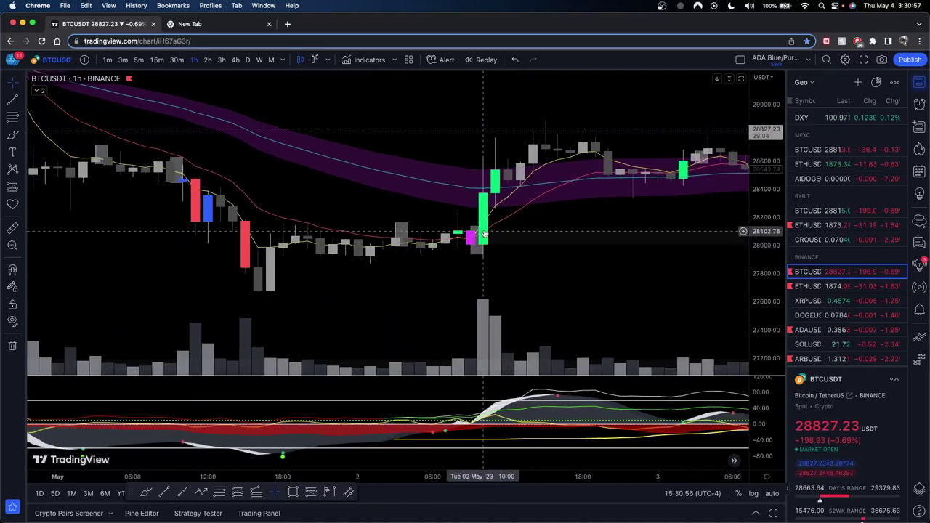
pyautogui.moveTo(594, 211); pyautogui.dragTo(465, 215)
pyautogui.hscroll(-2, 465, 215)
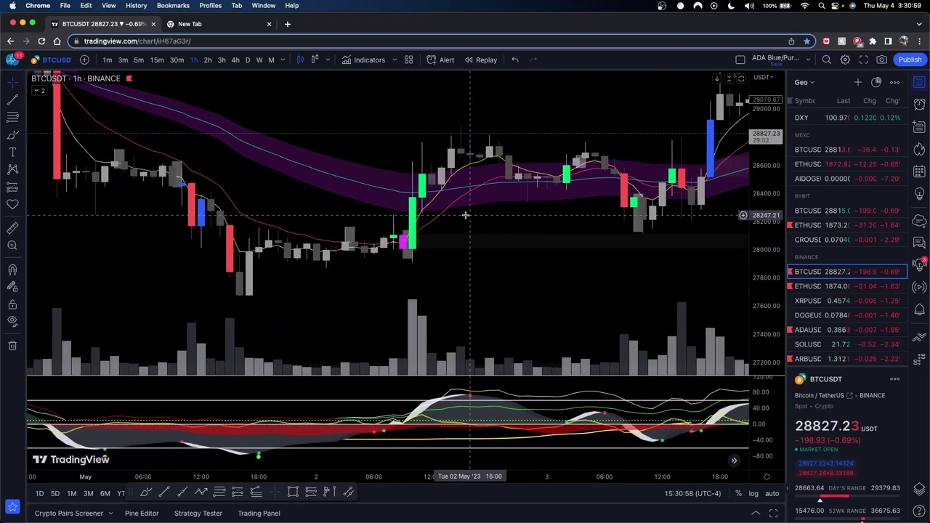
pyautogui.hscroll(-1, 488, 215)
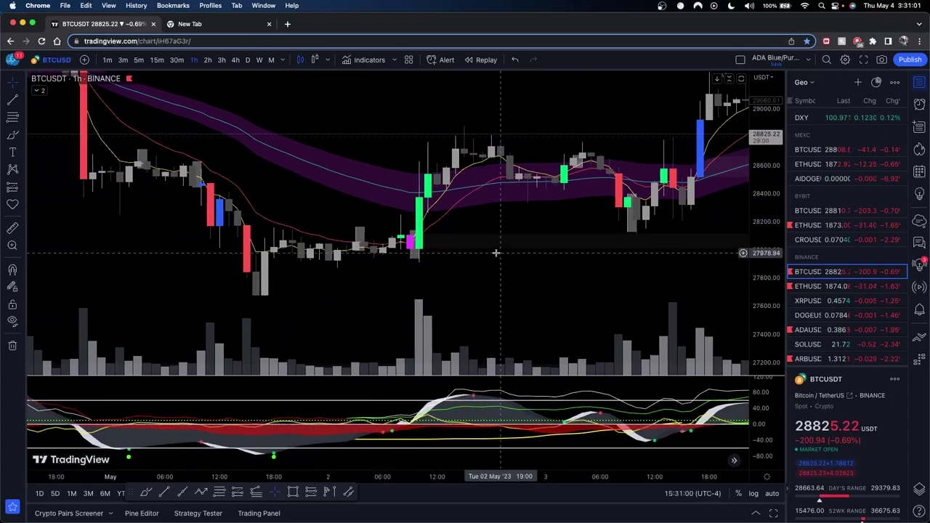
pyautogui.hscroll(-5, 499, 249)
pyautogui.hscroll(-4, 499, 250)
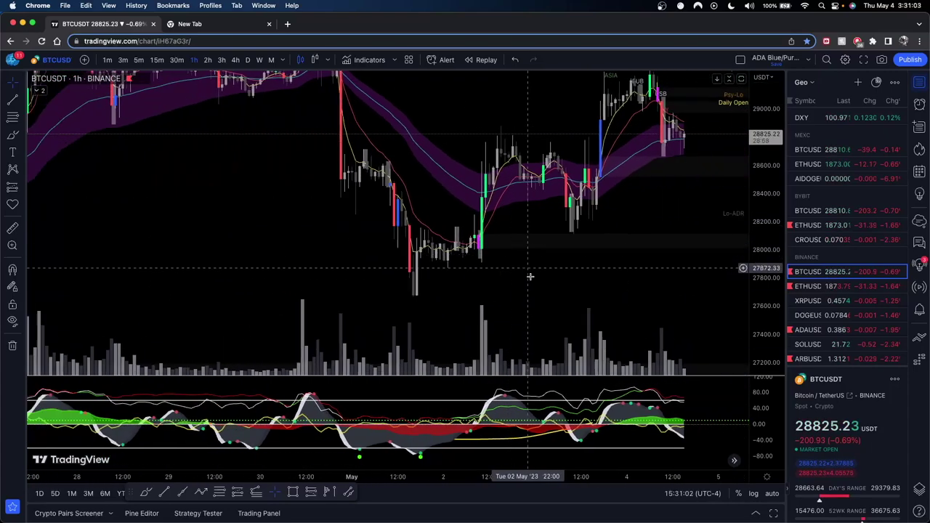
pyautogui.hscroll(4, 538, 306)
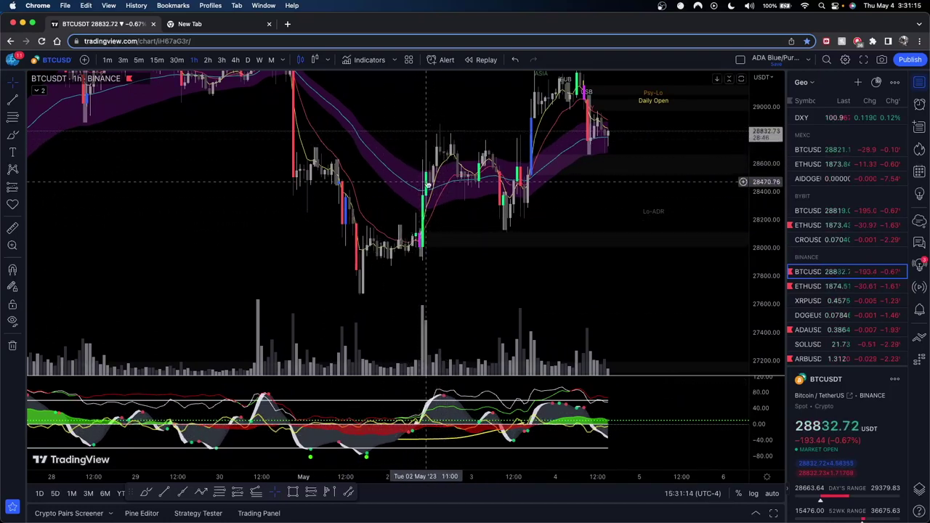
# Step: Examine the 30 April peak and the following hourly drop through the 5, 13 and 50 EMA lines
pyautogui.moveTo(595, 189); pyautogui.dragTo(593, 265)
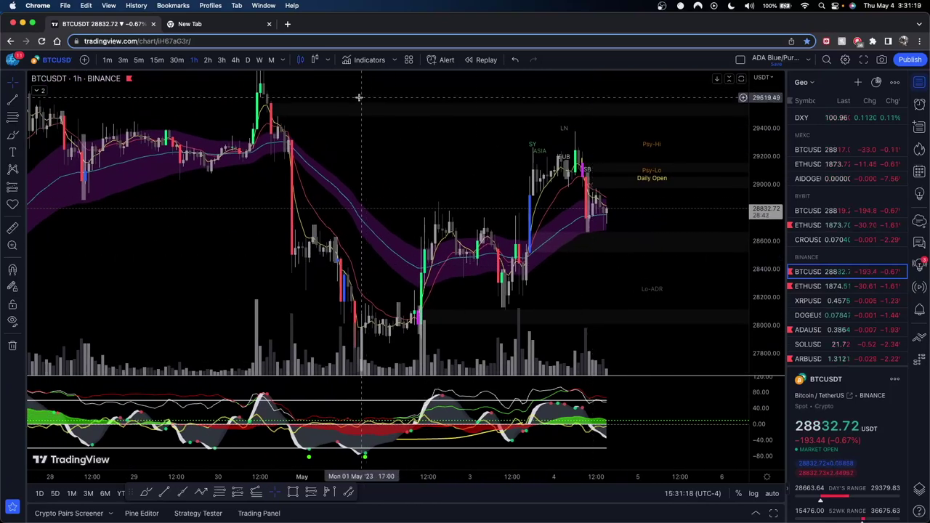
pyautogui.moveTo(332, 122); pyautogui.dragTo(450, 172)
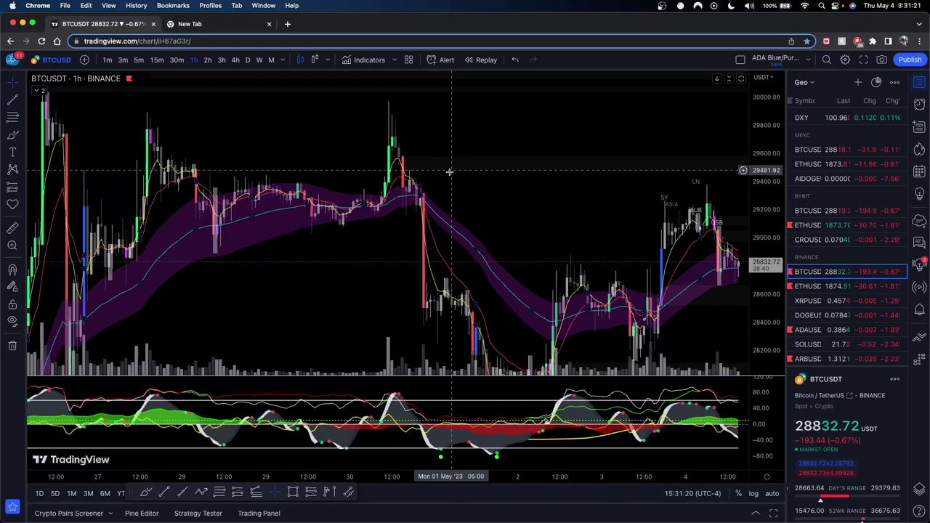
pyautogui.scroll(4, 449, 171)
pyautogui.moveTo(310, 154); pyautogui.dragTo(458, 170)
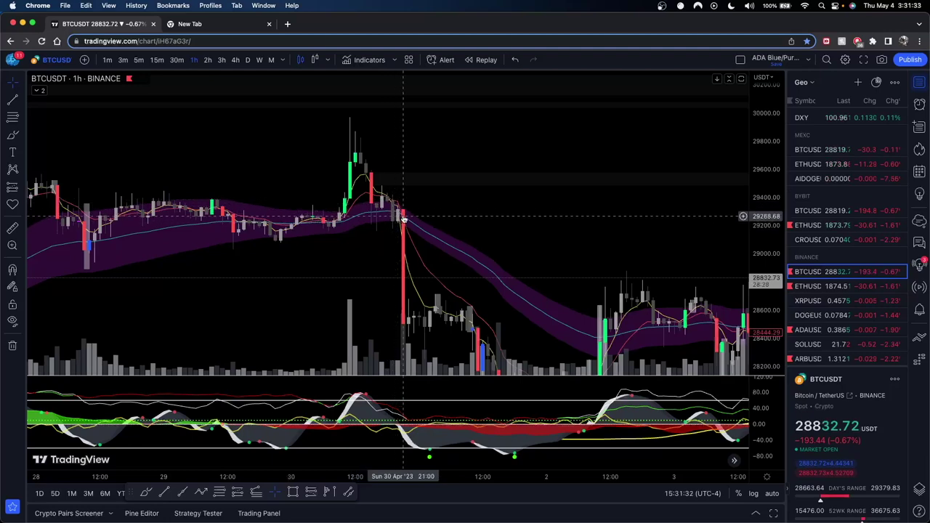
pyautogui.scroll(-2, 400, 207)
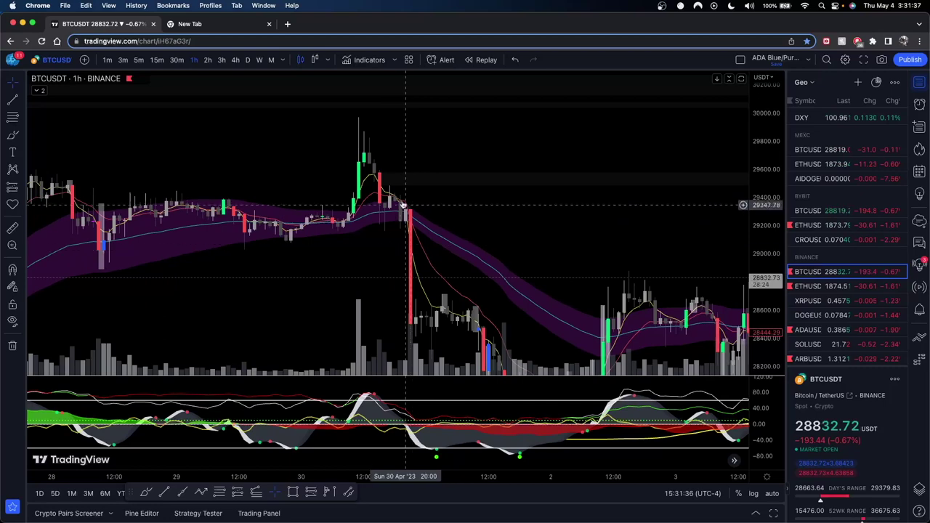
# Step: Examine closely the hourly candles losing the 5, 13 and 50 EMA lines on the evening of 30 April
pyautogui.moveTo(423, 197); pyautogui.dragTo(534, 200)
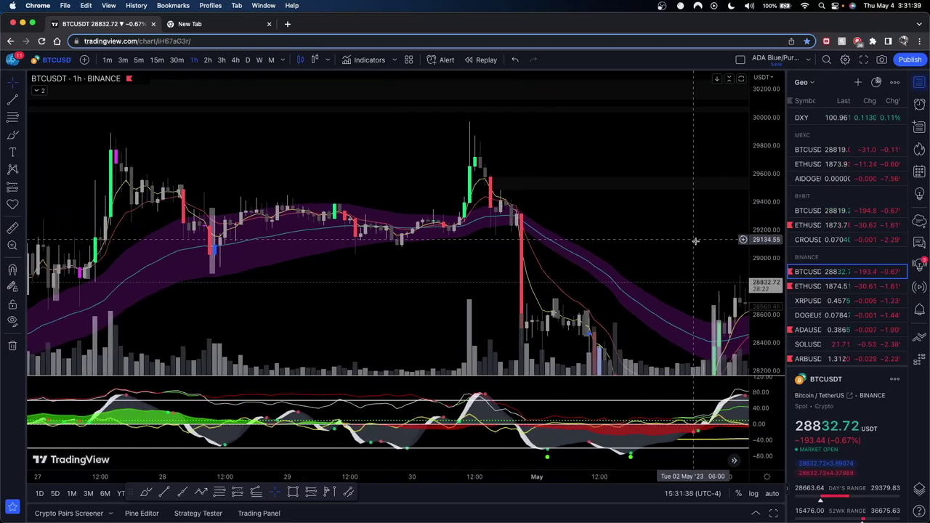
pyautogui.moveTo(763, 279); pyautogui.dragTo(759, 158)
pyautogui.scroll(3, 552, 211)
pyautogui.scroll(2, 465, 196)
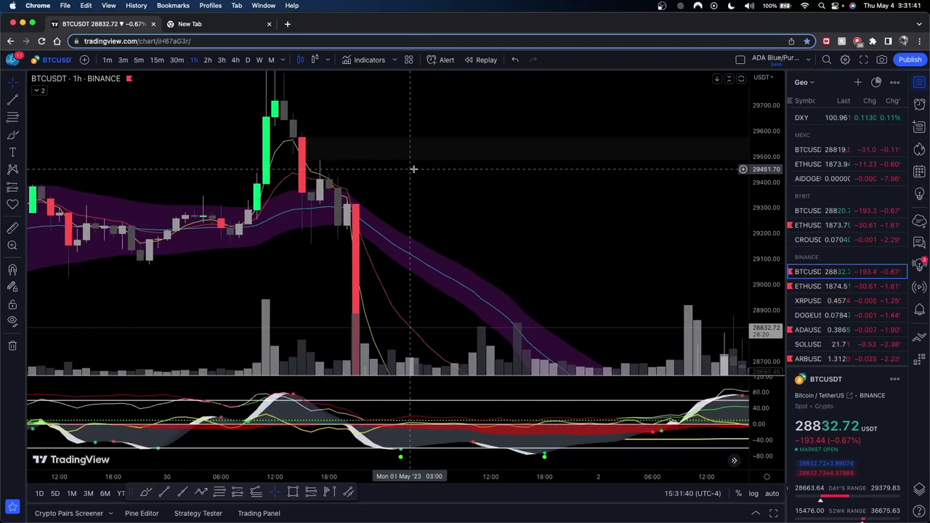
pyautogui.moveTo(425, 173); pyautogui.dragTo(467, 177)
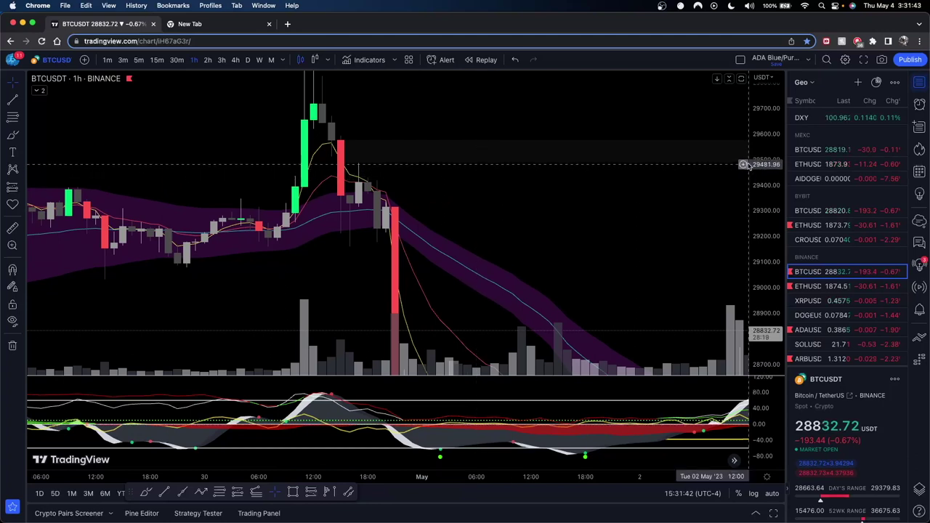
pyautogui.moveTo(761, 164); pyautogui.dragTo(761, 195)
pyautogui.moveTo(615, 169); pyautogui.dragTo(614, 180)
pyautogui.moveTo(433, 163); pyautogui.dragTo(434, 174)
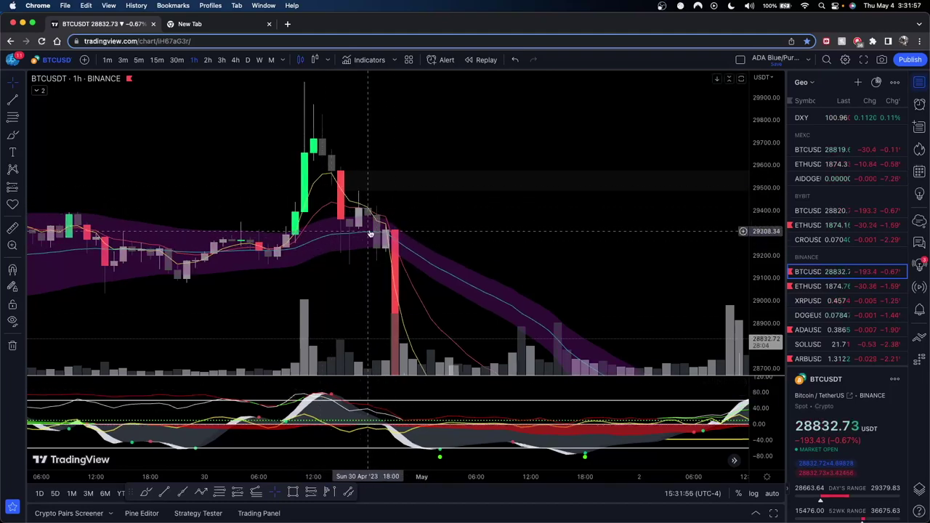
# Step: Examine the wider hourly move from the 30 April drop through the 50 EMA cloud to the latest 4 May candles
pyautogui.scroll(-2, 376, 229)
pyautogui.hscroll(3, 377, 230)
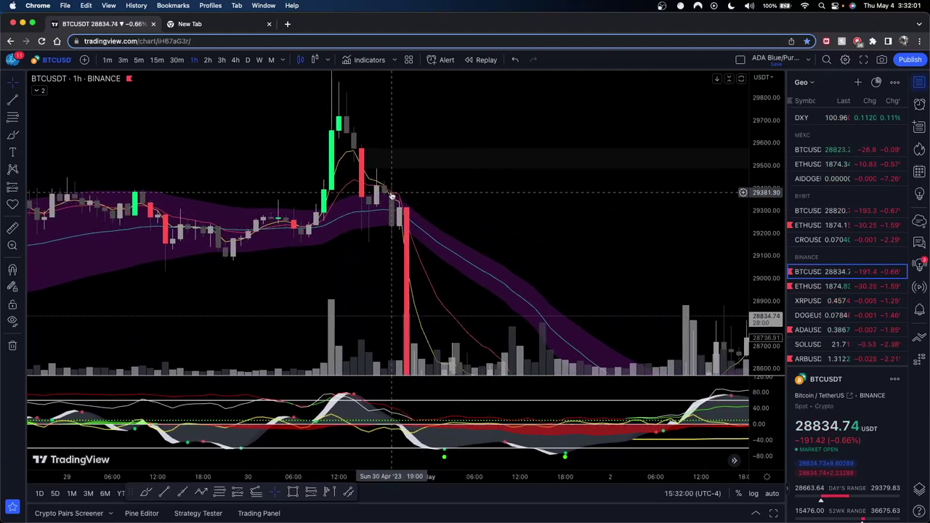
pyautogui.scroll(-3, 388, 211)
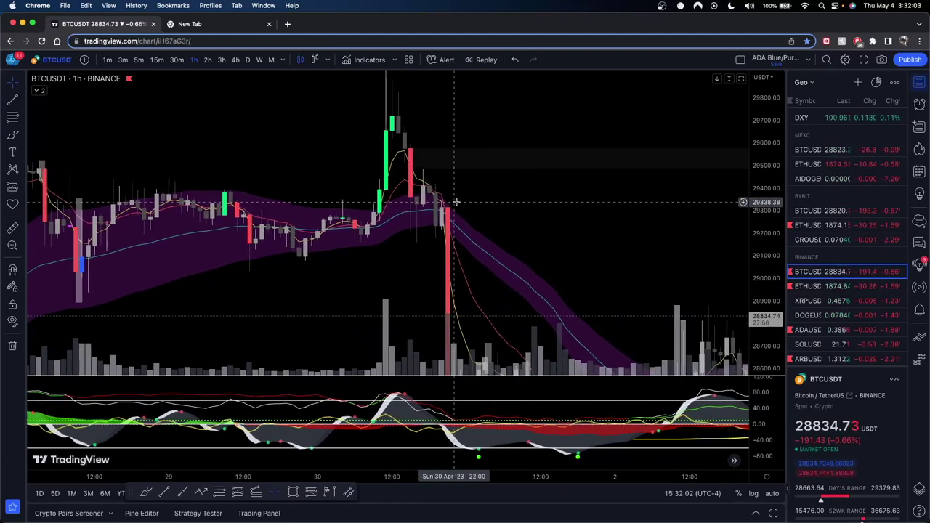
pyautogui.moveTo(763, 180); pyautogui.dragTo(763, 298)
pyautogui.moveTo(610, 225); pyautogui.dragTo(574, 222)
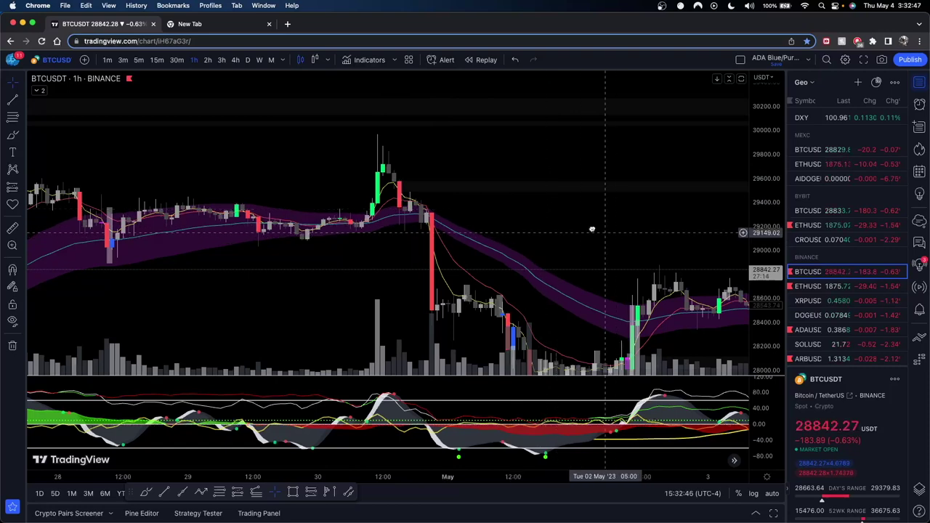
pyautogui.moveTo(592, 230); pyautogui.dragTo(390, 181)
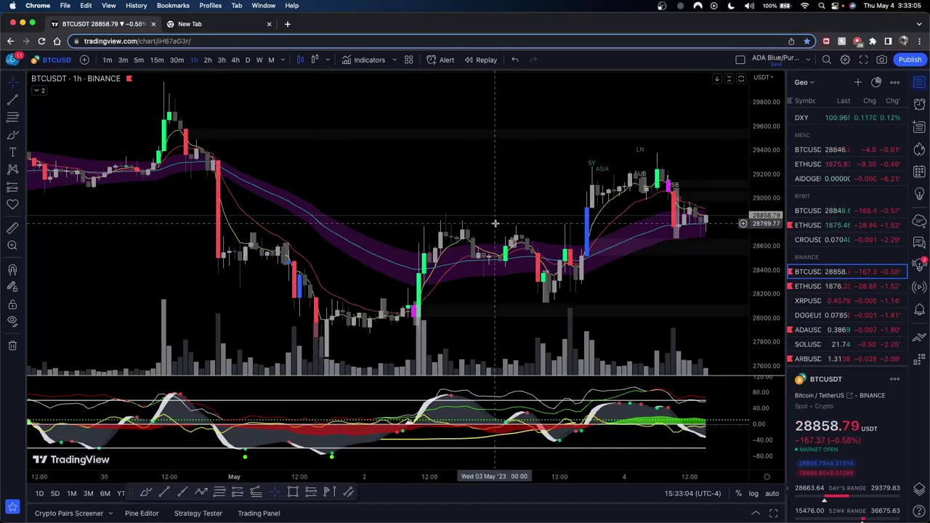
pyautogui.hscroll(5, 492, 233)
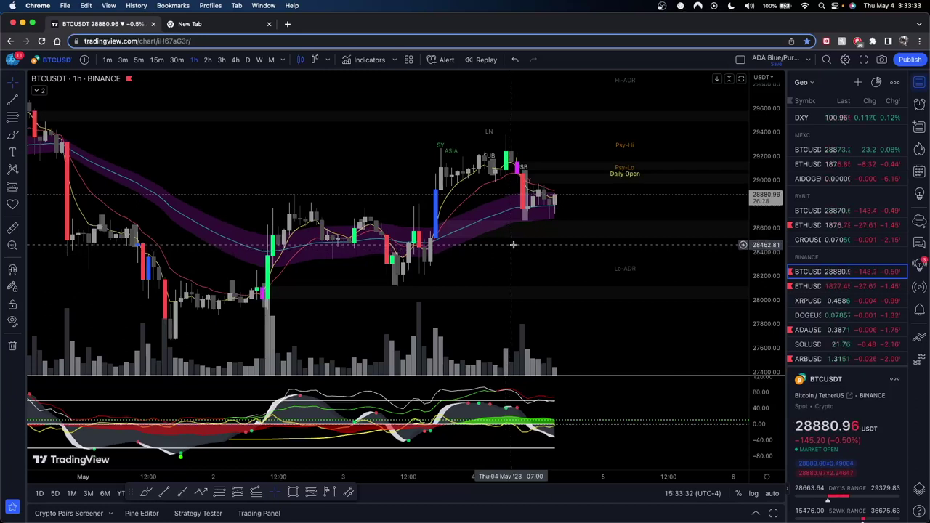
# Step: Switch the BTCUSDT chart to the 5-minute interval and frame the 4 May session candles with their EMA lines
pyautogui.click(135, 61)
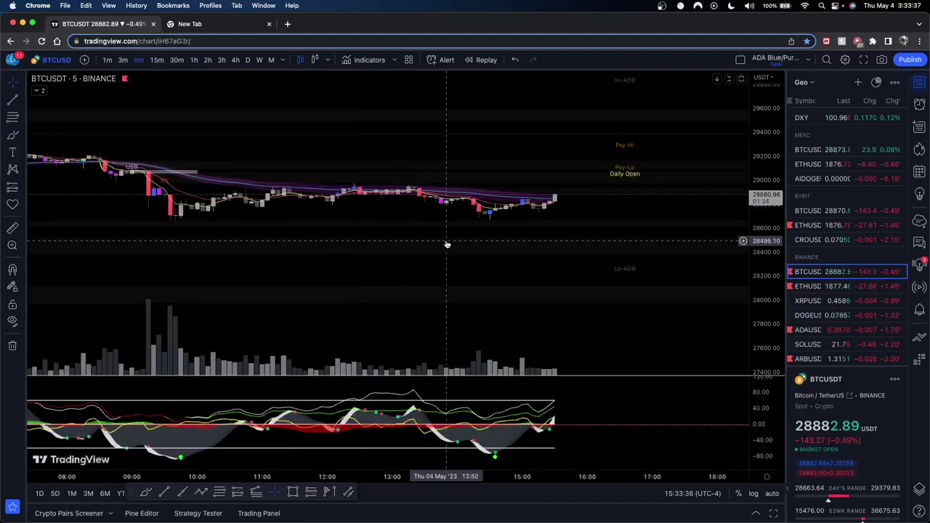
pyautogui.scroll(-5, 446, 244)
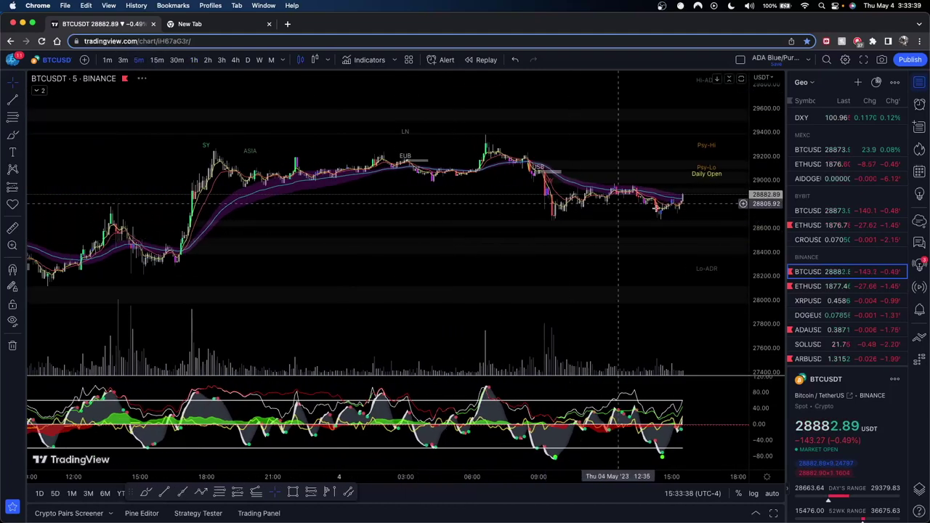
pyautogui.scroll(3, 571, 254)
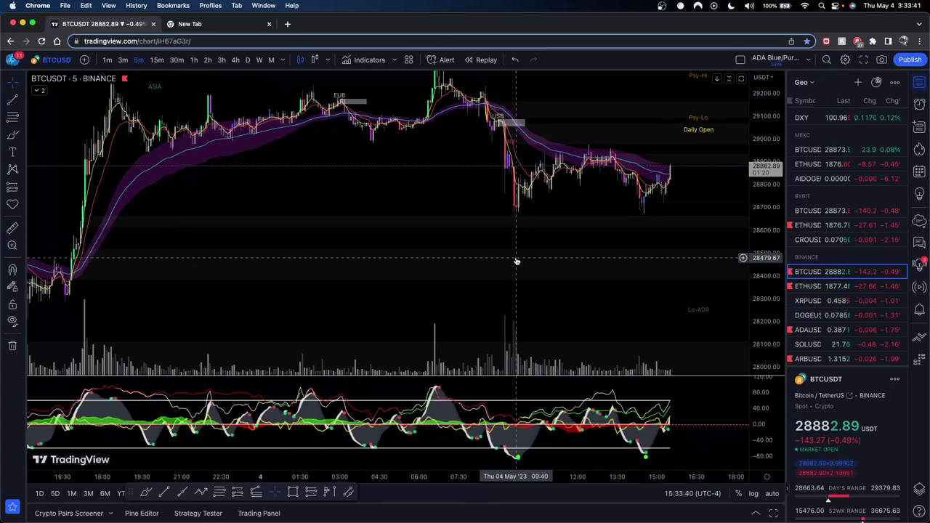
pyautogui.scroll(4, 516, 262)
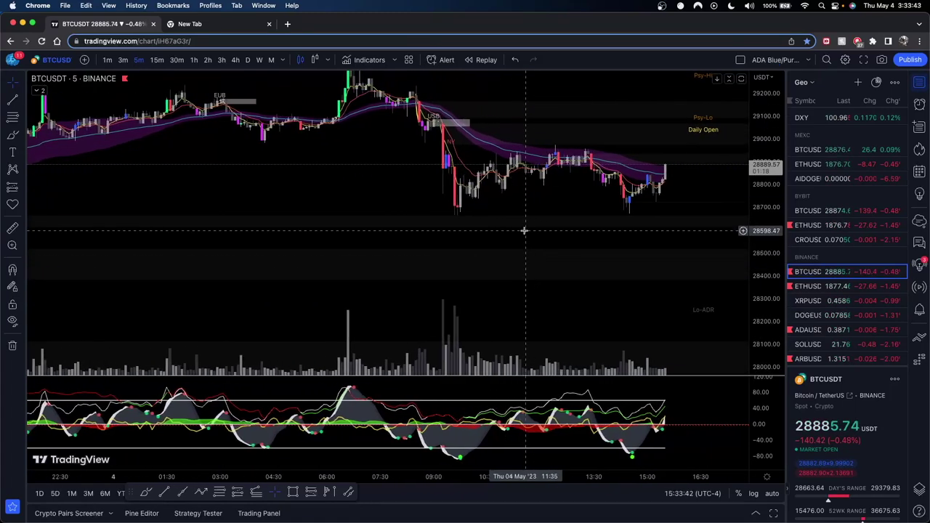
pyautogui.moveTo(523, 227); pyautogui.dragTo(563, 267)
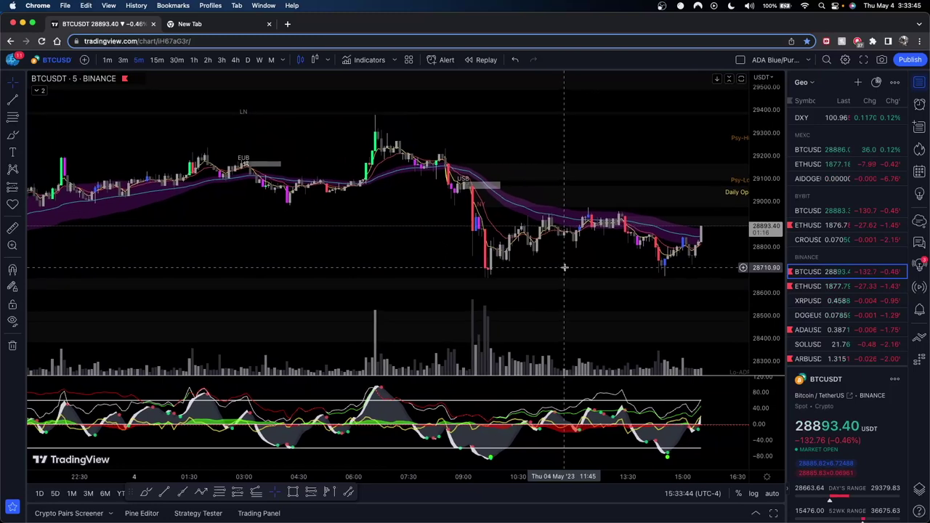
pyautogui.scroll(3, 564, 266)
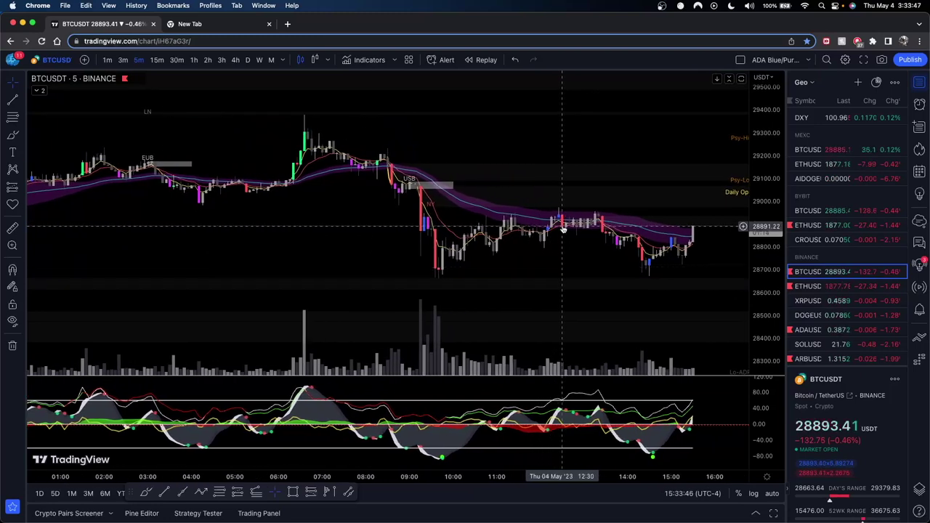
pyautogui.moveTo(758, 286); pyautogui.dragTo(745, 178)
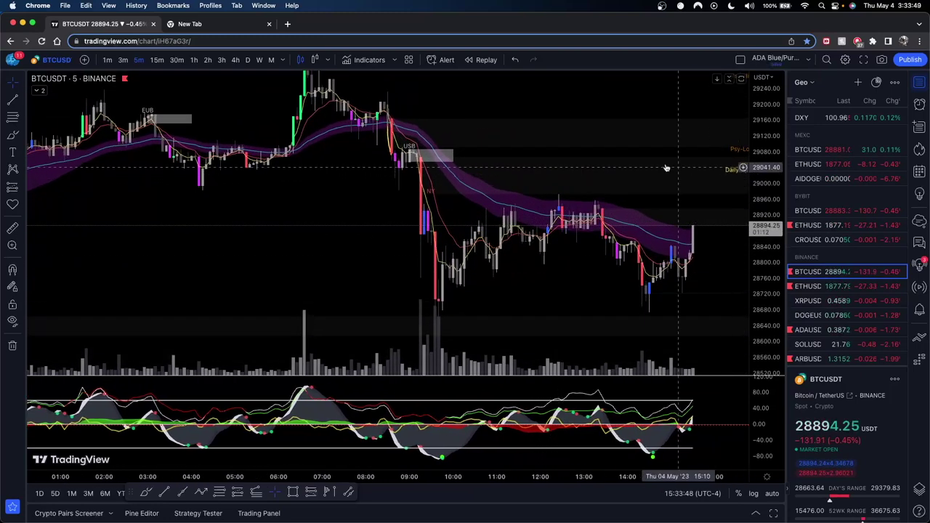
pyautogui.moveTo(610, 159); pyautogui.dragTo(618, 188)
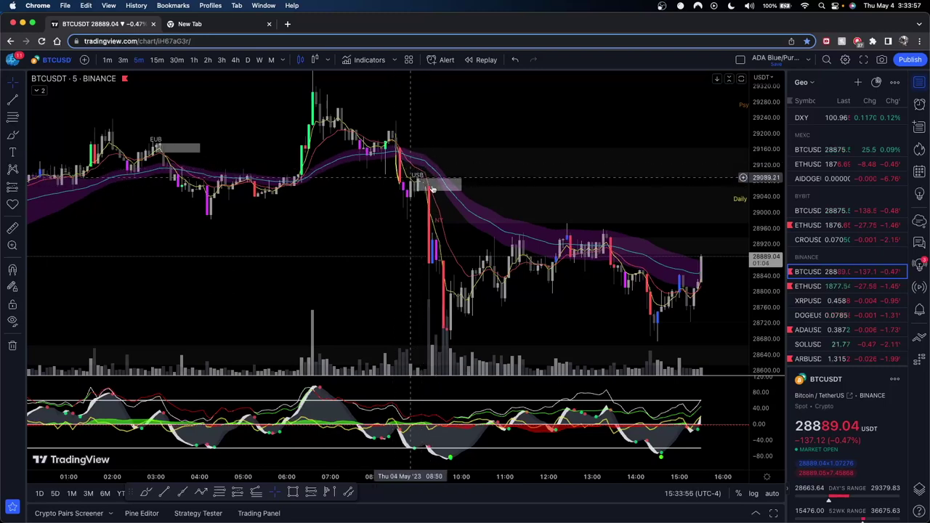
# Step: Examine the 5-minute candles around the 09:00 USB box on 4 May as they drop below the 5, 13 and 50 EMA lines
pyautogui.scroll(2, 496, 179)
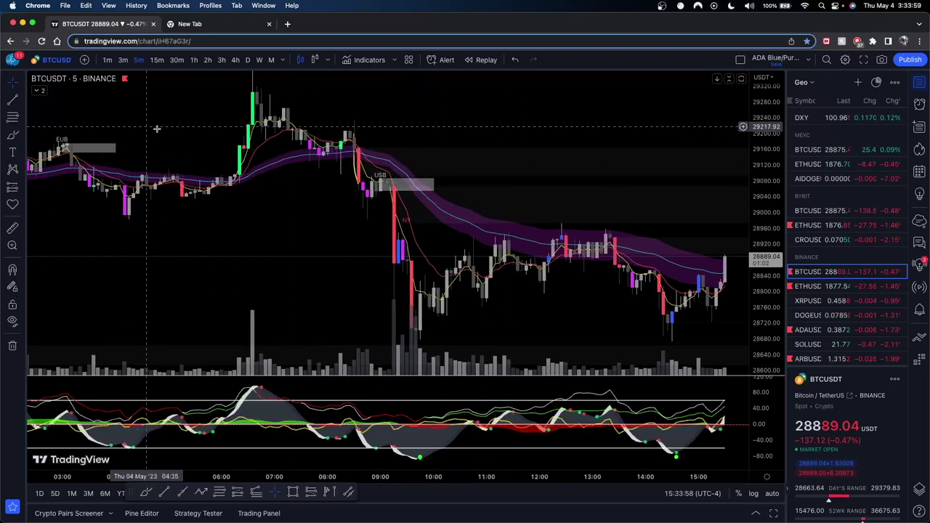
pyautogui.moveTo(148, 129); pyautogui.dragTo(215, 143)
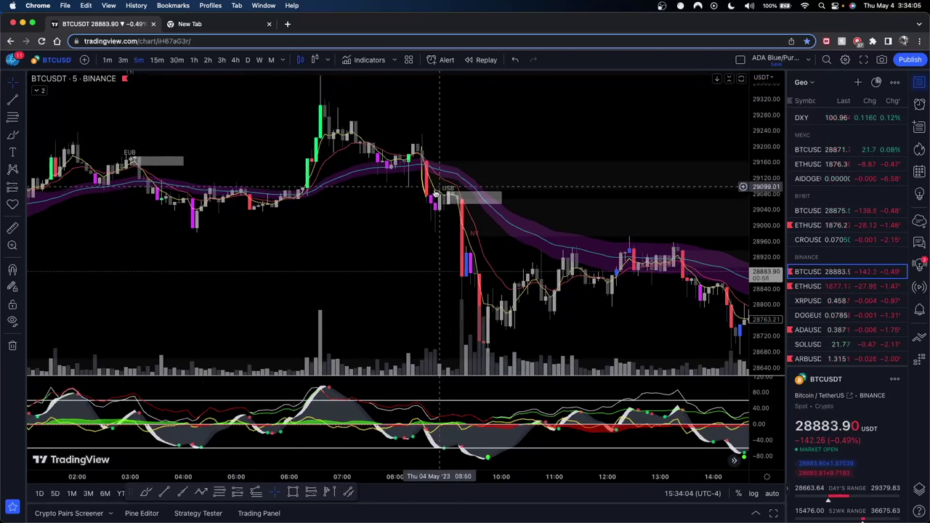
pyautogui.scroll(2, 464, 195)
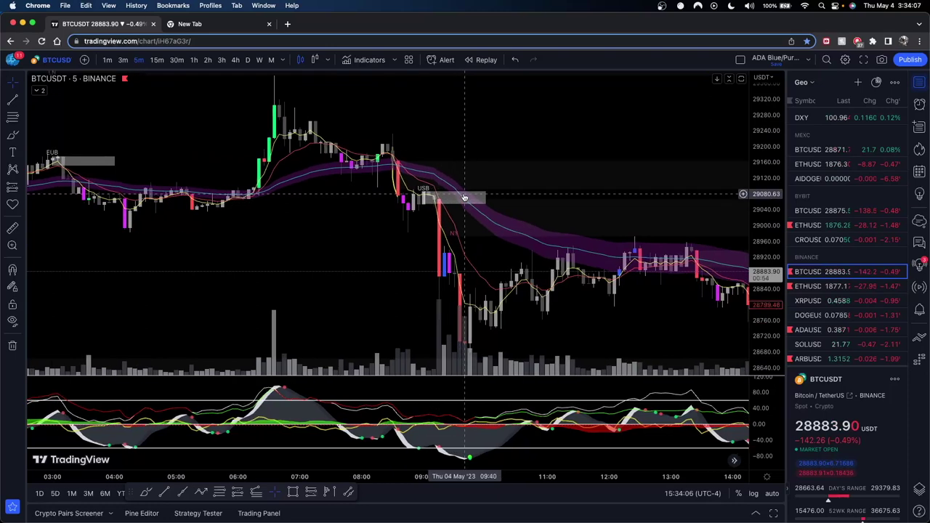
pyautogui.scroll(2, 465, 196)
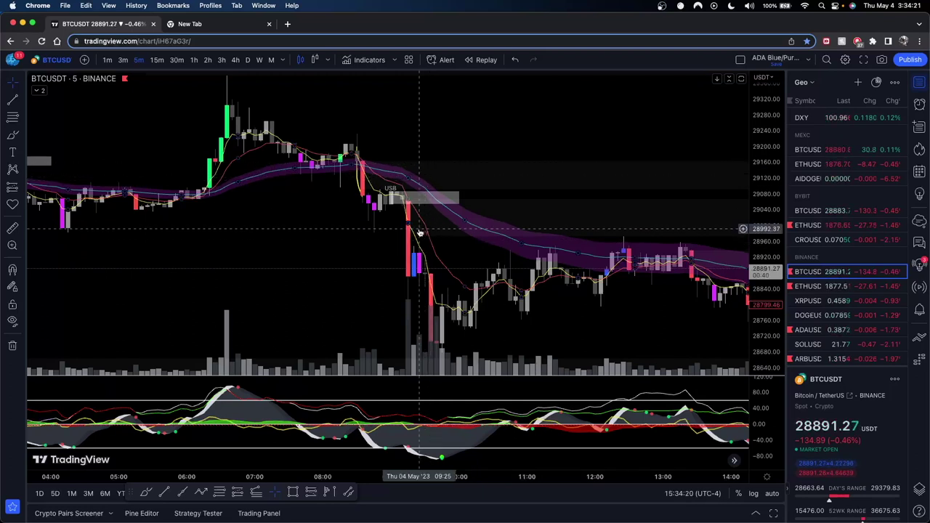
pyautogui.moveTo(443, 232); pyautogui.dragTo(433, 187)
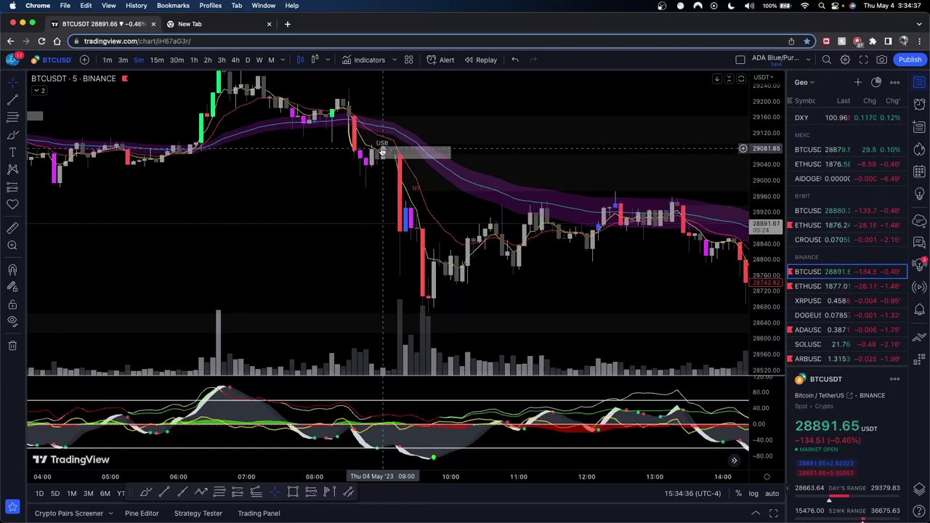
pyautogui.scroll(4, 436, 145)
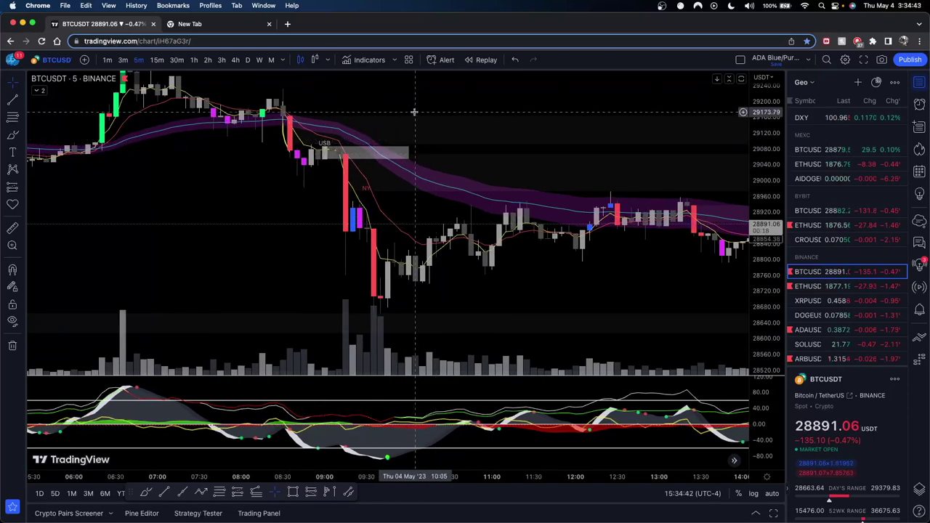
pyautogui.moveTo(414, 112); pyautogui.dragTo(403, 127)
pyautogui.scroll(-4, 495, 147)
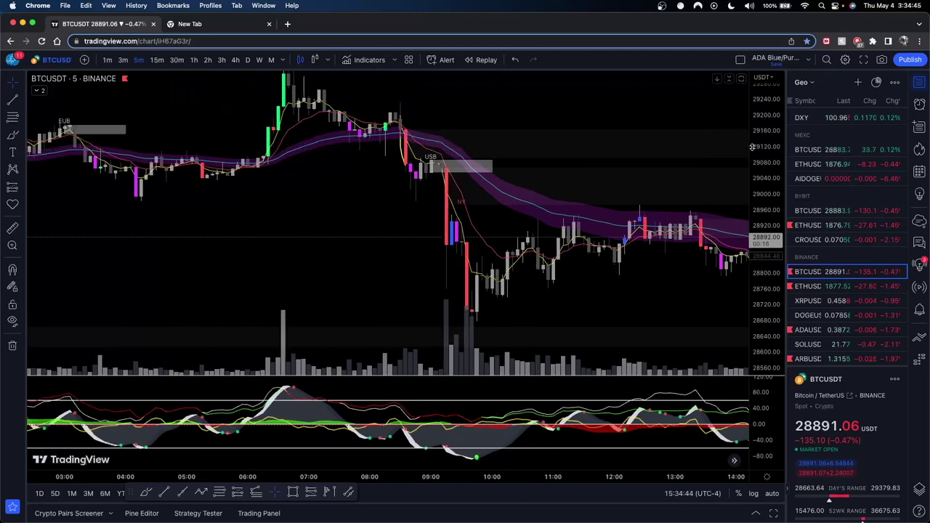
pyautogui.scroll(-2, 453, 183)
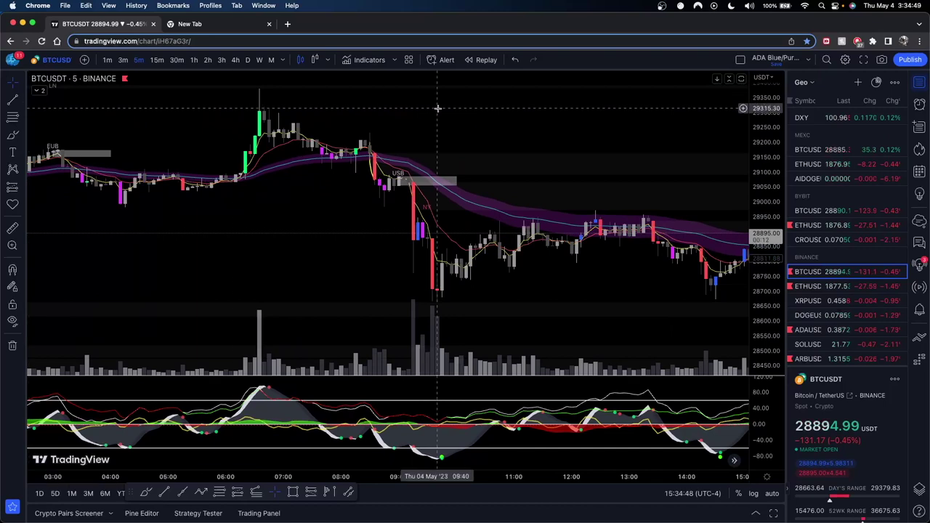
pyautogui.moveTo(436, 108); pyautogui.dragTo(365, 118)
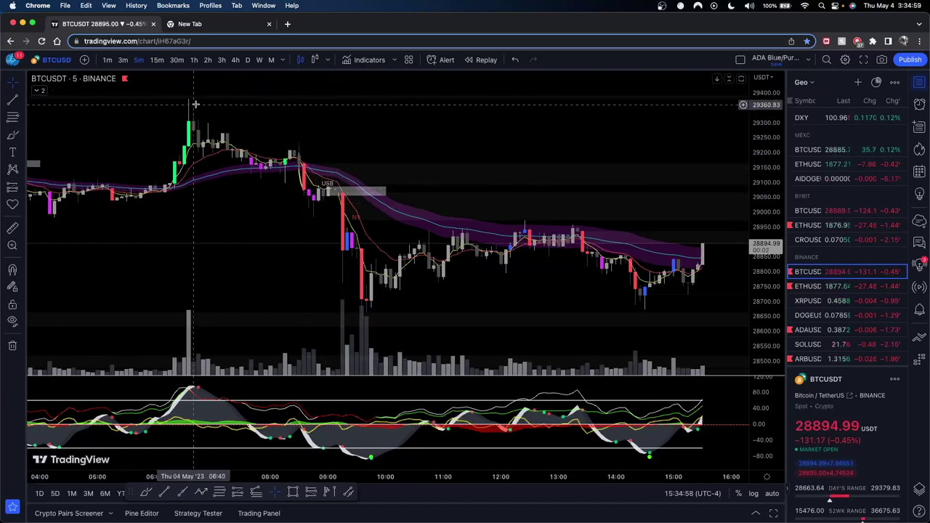
# Step: Measure the time span from 08:00 to 10:30 on 4 May above the 5-minute drop and clear the measurement
pyautogui.keyDown('shift'); pyautogui.click(265, 101); pyautogui.keyUp('shift')
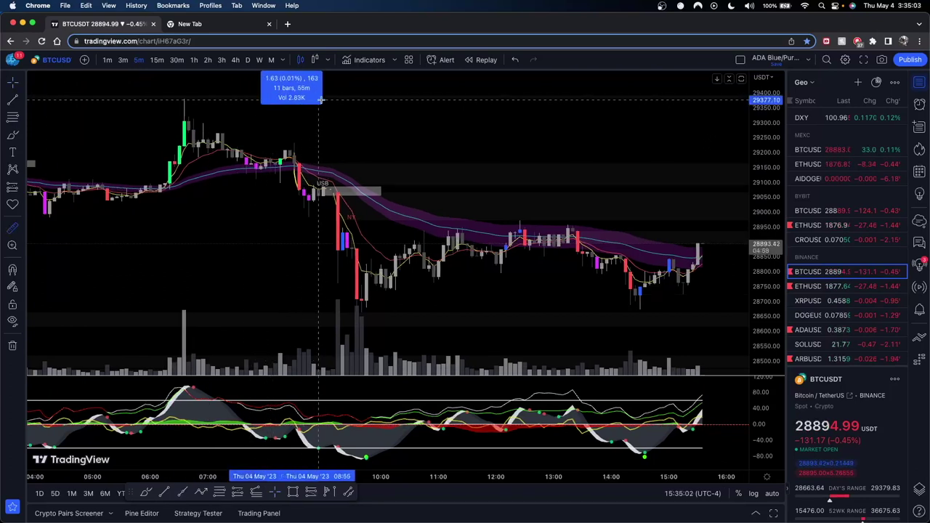
pyautogui.click(409, 96)
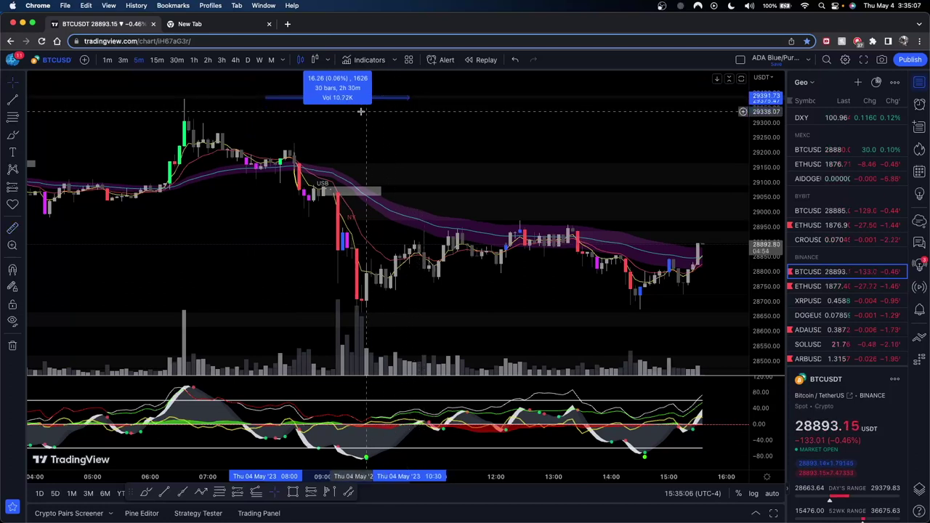
pyautogui.click(360, 116)
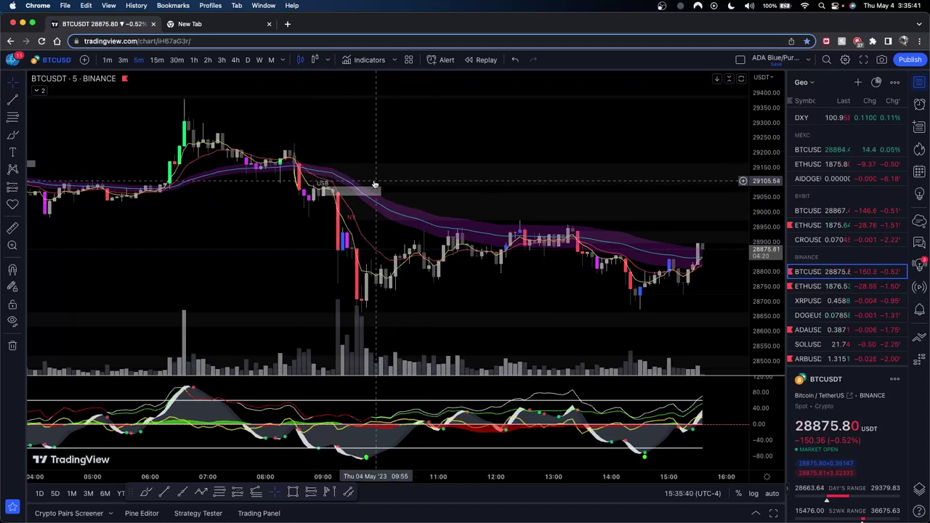
# Step: Brush a freehand path of a pullback toward the 50 EMA cloud and a following drop near 09:00, and delete it
pyautogui.click(12, 135)
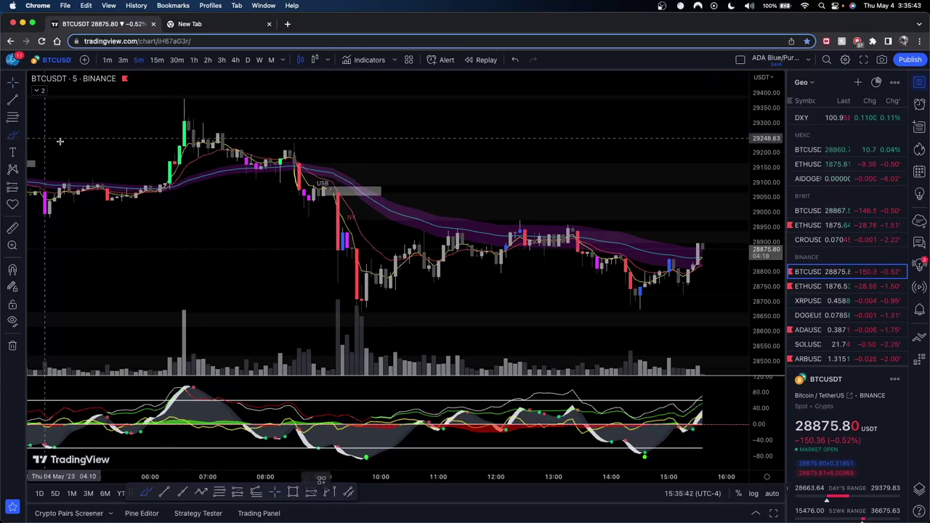
pyautogui.moveTo(308, 199)
pyautogui.mouseDown()
pyautogui.moveTo(331, 199)
pyautogui.moveTo(333, 212)
pyautogui.moveTo(356, 178)
pyautogui.moveTo(371, 181)
pyautogui.moveTo(400, 272)
pyautogui.moveTo(418, 294)
pyautogui.mouseUp()
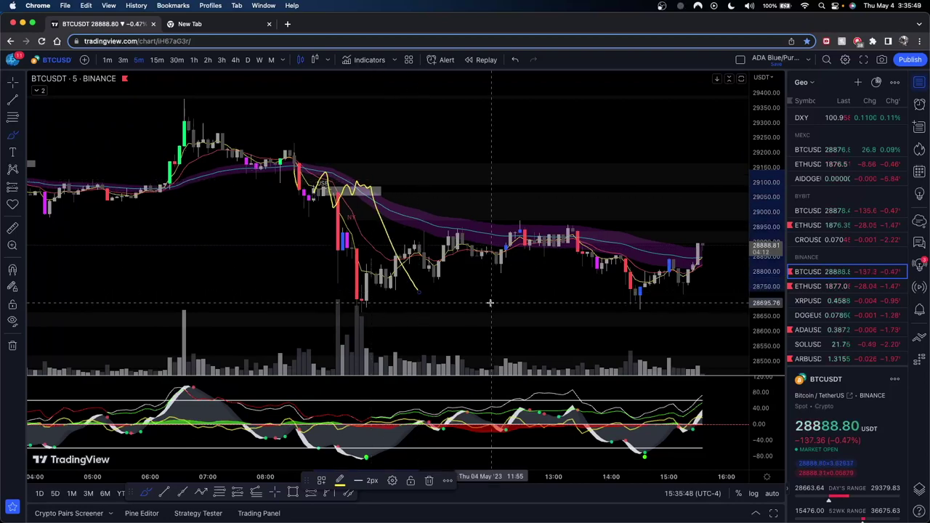
pyautogui.press('BackSpace')
pyautogui.moveTo(419, 182); pyautogui.dragTo(448, 196)
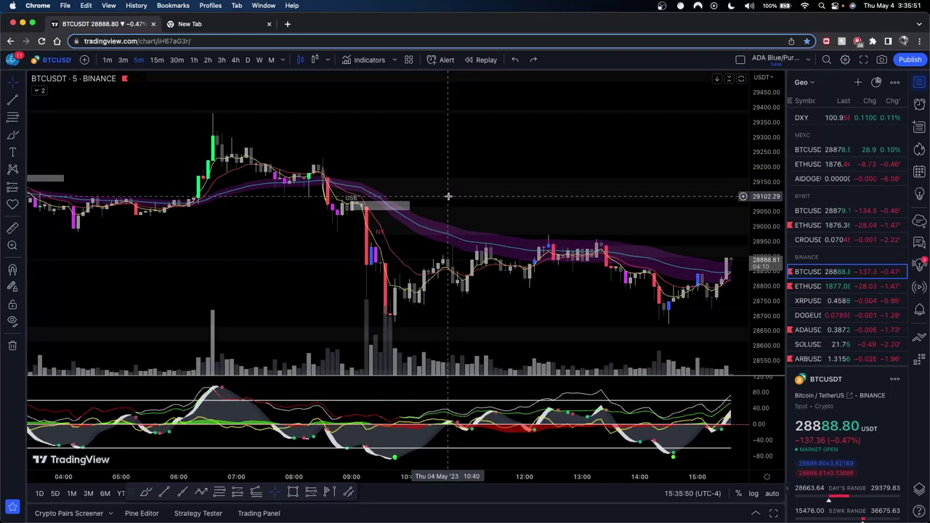
# Step: Brush a freehand path tracing the 4 May rise from about 06:10, its peak and the decline through the 09:00 drop, and undo it
pyautogui.click(12, 134)
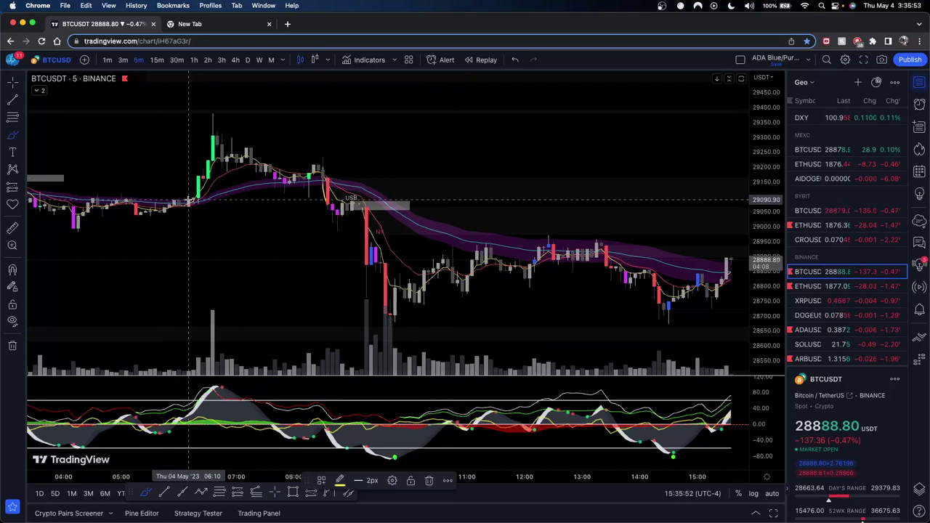
pyautogui.moveTo(216, 124); pyautogui.dragTo(356, 203)
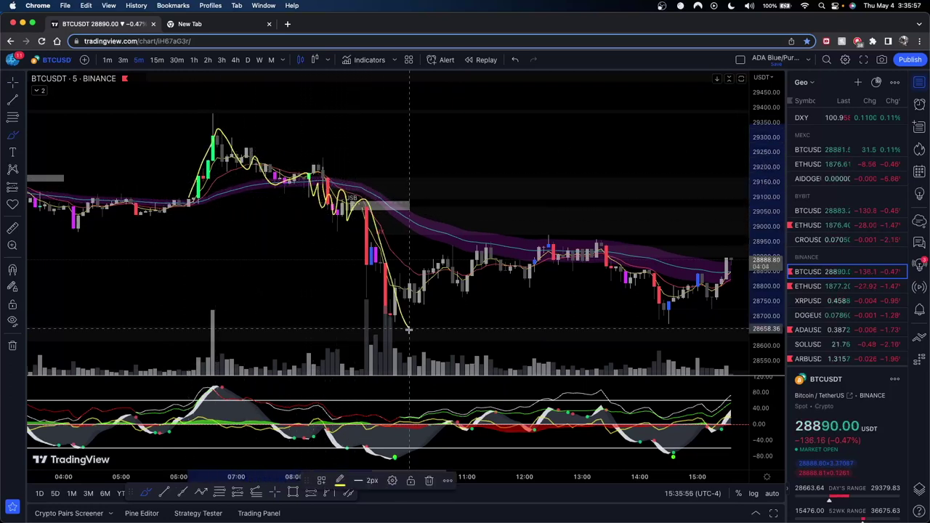
pyautogui.press('super+z')
pyautogui.moveTo(447, 285); pyautogui.dragTo(424, 279)
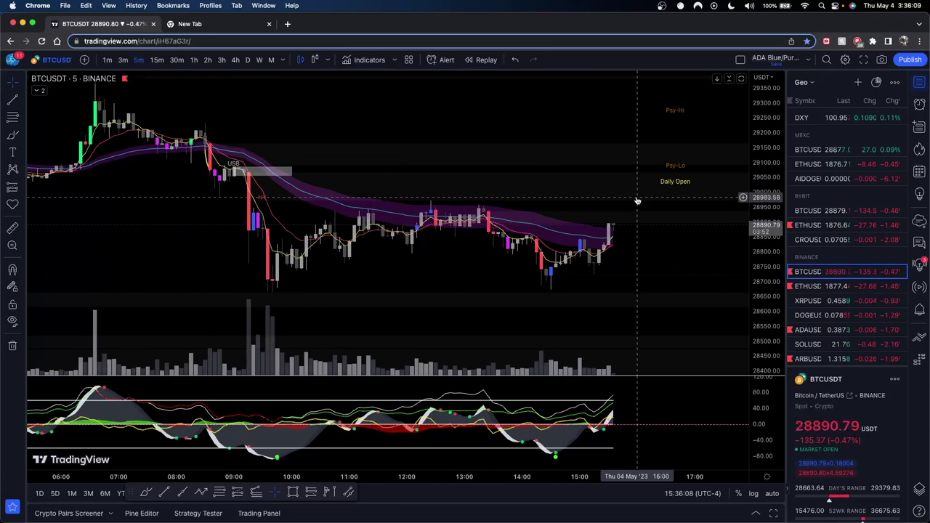
# Step: Look back through the 5-minute chart from 4 May to the 3 May candles around the 09:00 box
pyautogui.scroll(-5, 471, 206)
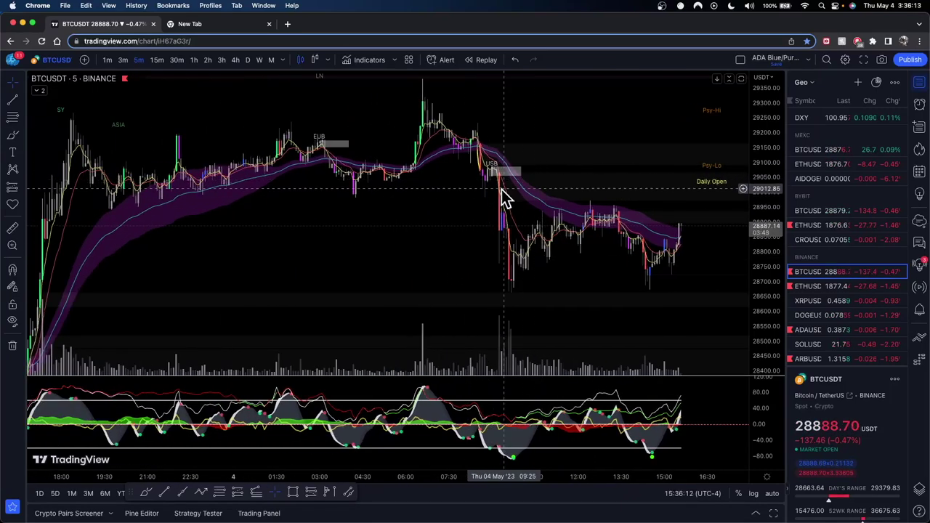
pyautogui.moveTo(257, 241); pyautogui.dragTo(475, 156)
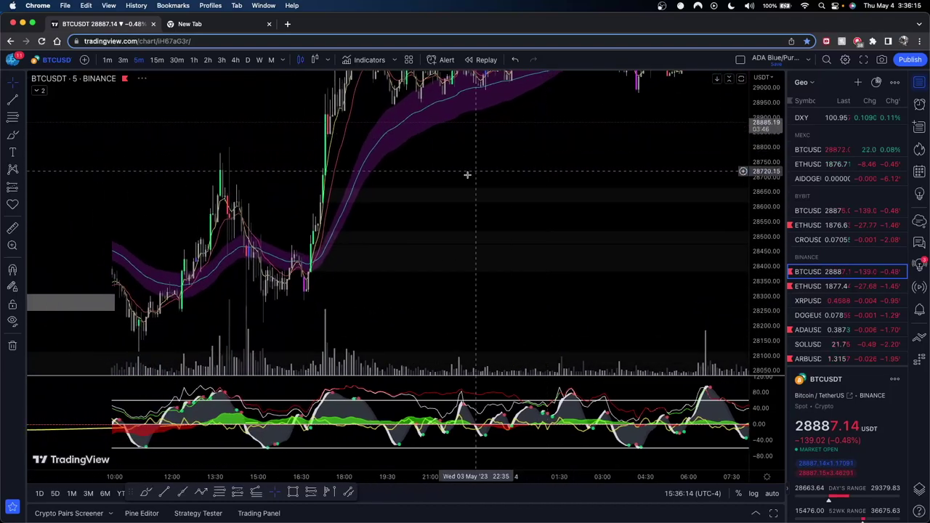
pyautogui.moveTo(161, 179); pyautogui.dragTo(506, 169)
pyautogui.scroll(5, 501, 156)
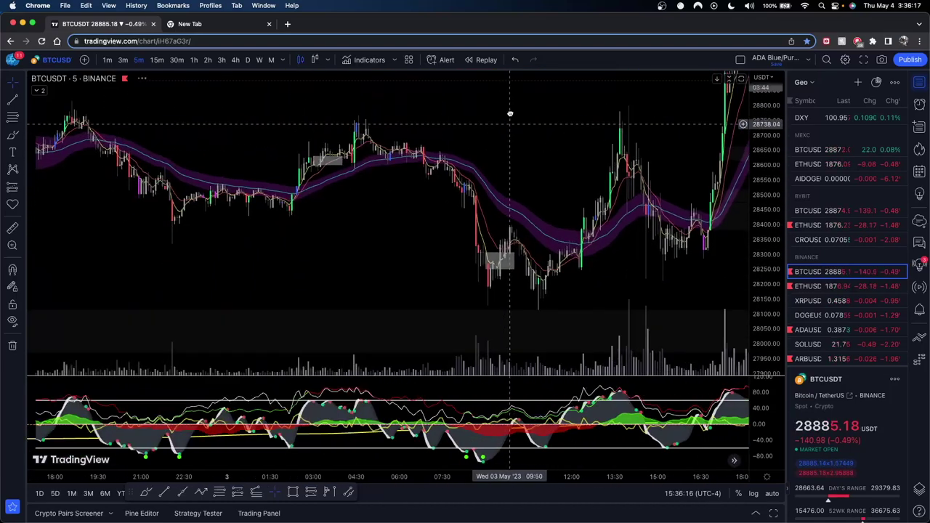
pyautogui.scroll(2, 480, 115)
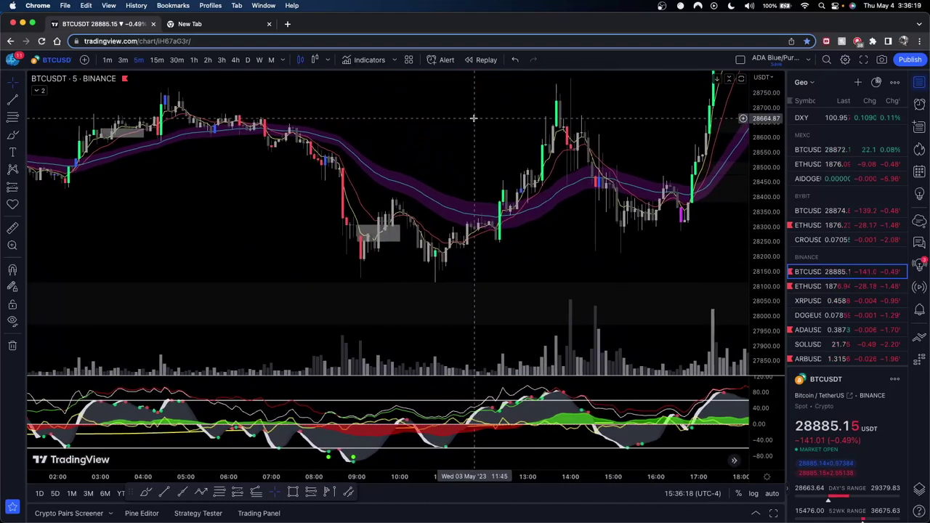
pyautogui.hscroll(-10, 439, 115)
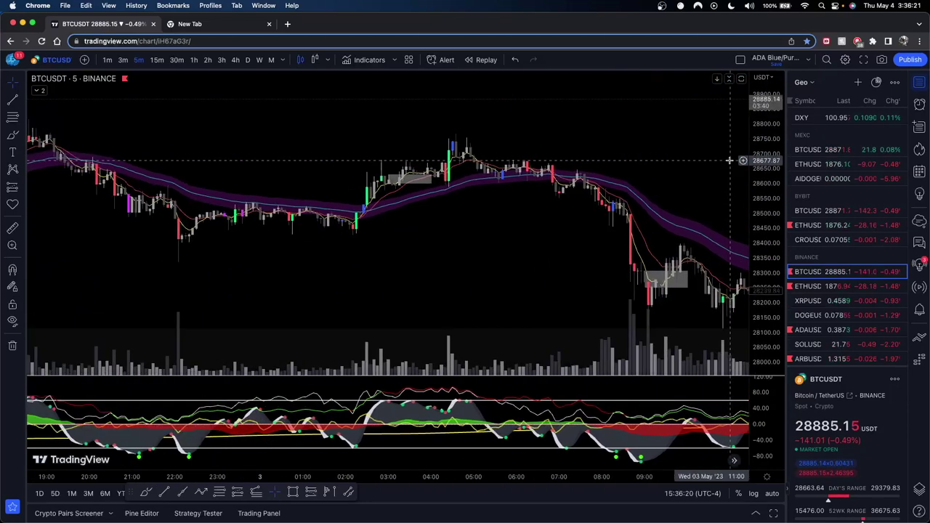
# Step: Look further back to 2 May and examine the 5-minute candles around the 09:00 box and the rise after 10:00
pyautogui.moveTo(187, 83); pyautogui.dragTo(598, 172)
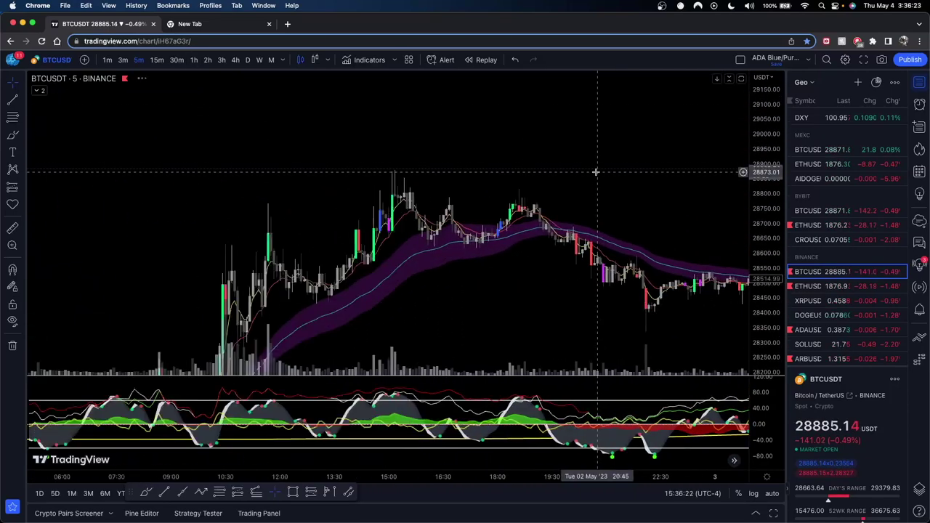
pyautogui.moveTo(277, 170); pyautogui.dragTo(488, 239)
pyautogui.scroll(3, 450, 255)
pyautogui.moveTo(421, 255); pyautogui.dragTo(550, 251)
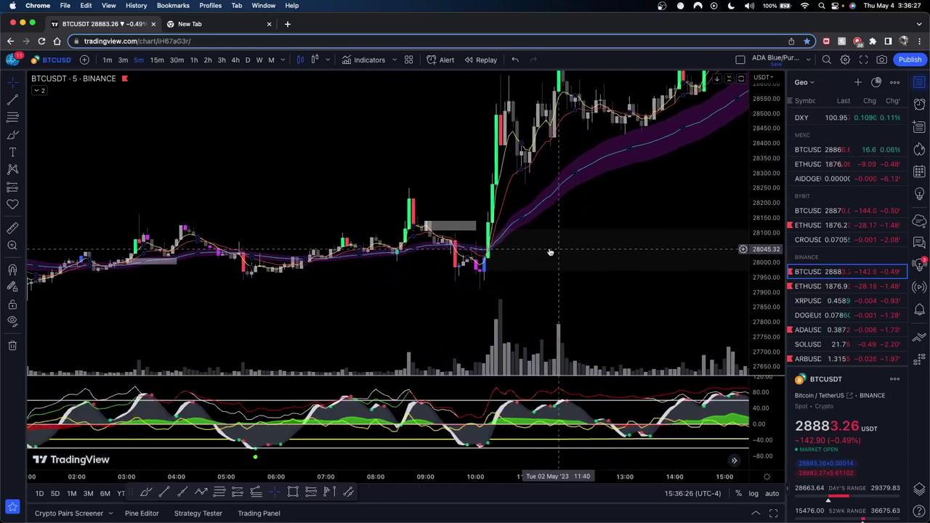
pyautogui.scroll(2, 494, 239)
pyautogui.scroll(1, 438, 229)
pyautogui.moveTo(755, 203); pyautogui.dragTo(756, 227)
pyautogui.moveTo(546, 226); pyautogui.dragTo(533, 249)
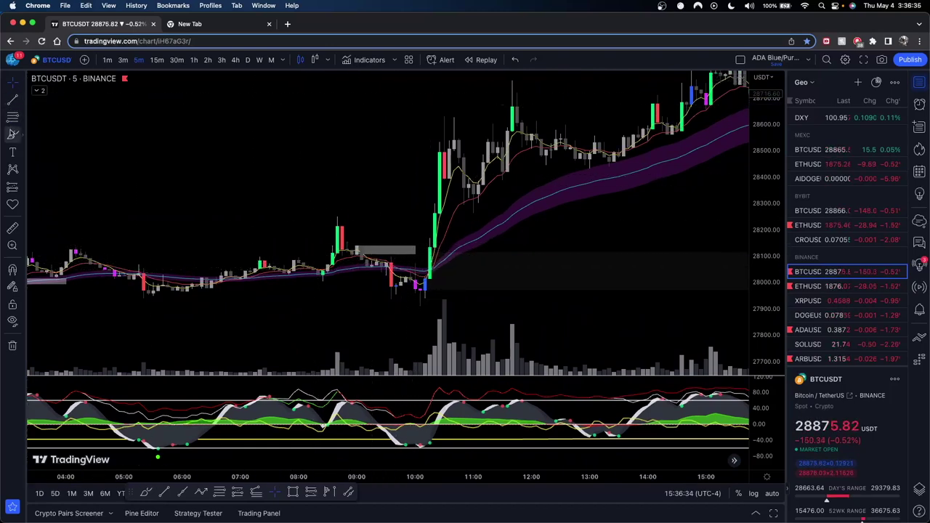
# Step: Brush a loop beside the green candles rising out of the EMA lines around 08:30 on 2 May, and undo it
pyautogui.click(12, 134)
pyautogui.moveTo(320, 275)
pyautogui.mouseDown()
pyautogui.moveTo(332, 239)
pyautogui.moveTo(317, 268)
pyautogui.mouseUp()
pyautogui.press('super+z')
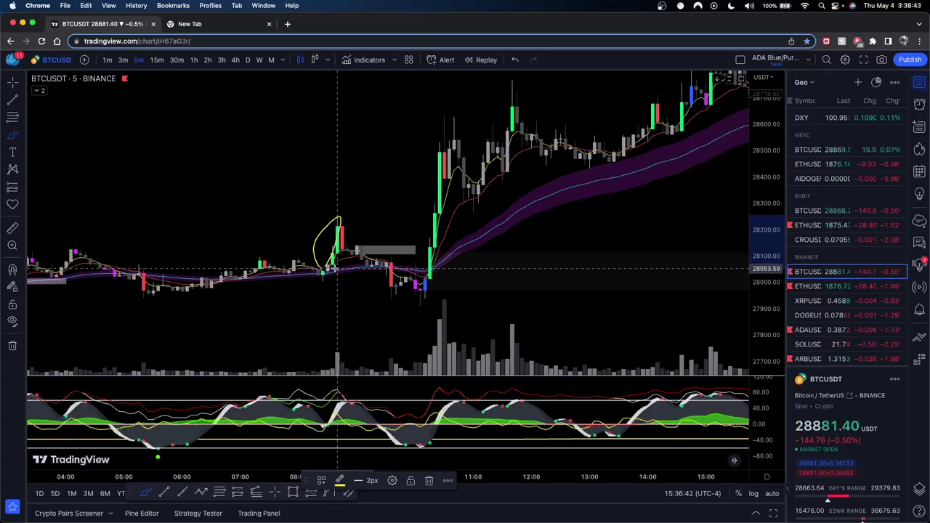
pyautogui.press('super+z')
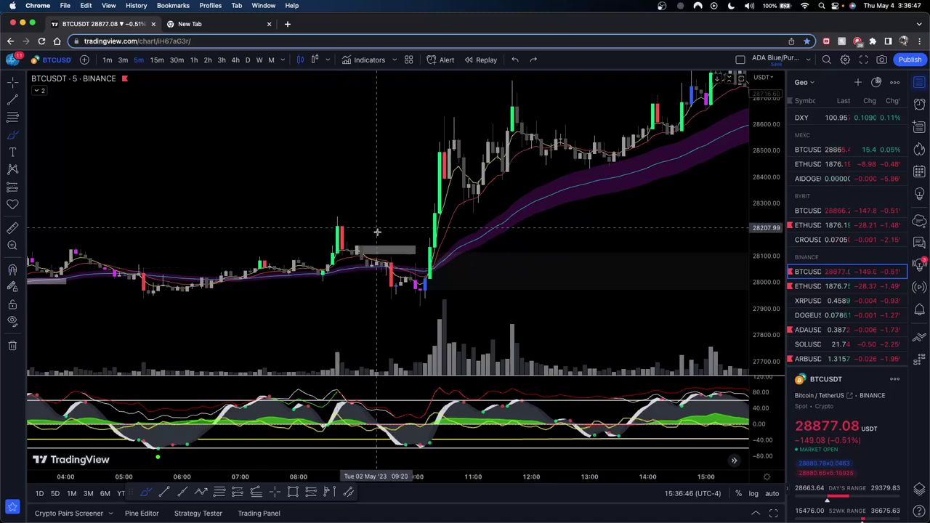
pyautogui.press('Escape')
# Step: Brush an oval around the green and red candle pair just before the 09:00 box on 2 May, and undo it
pyautogui.moveTo(494, 276); pyautogui.dragTo(479, 264)
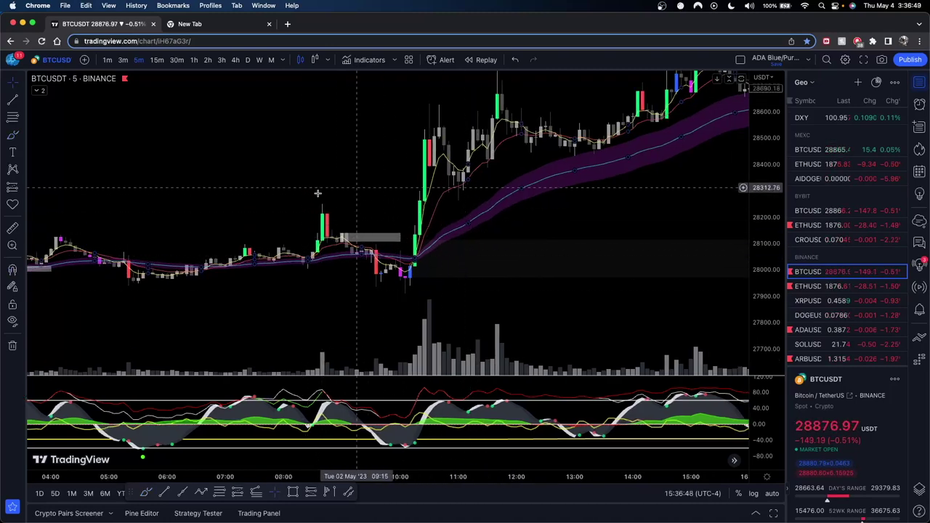
pyautogui.click(12, 134)
pyautogui.moveTo(320, 243)
pyautogui.mouseDown()
pyautogui.moveTo(324, 192)
pyautogui.moveTo(336, 211)
pyautogui.moveTo(322, 245)
pyautogui.mouseUp()
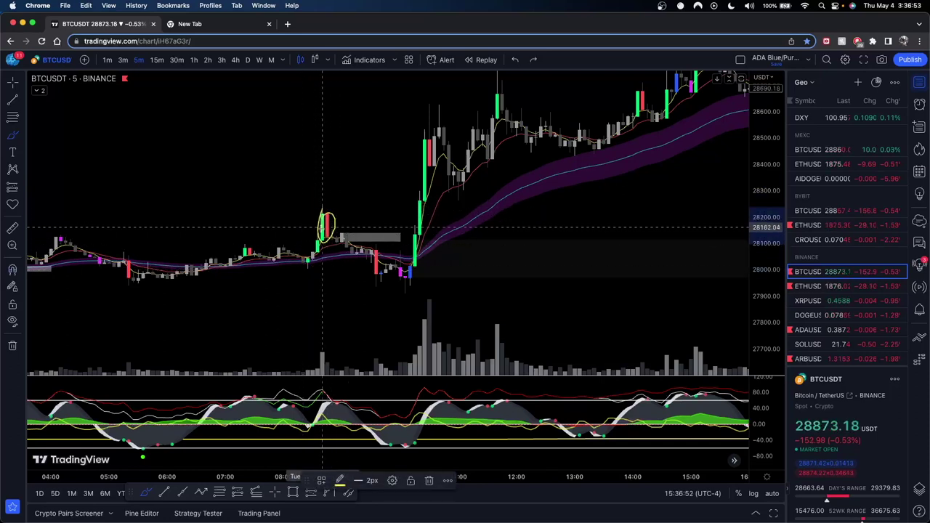
pyautogui.press('super+z')
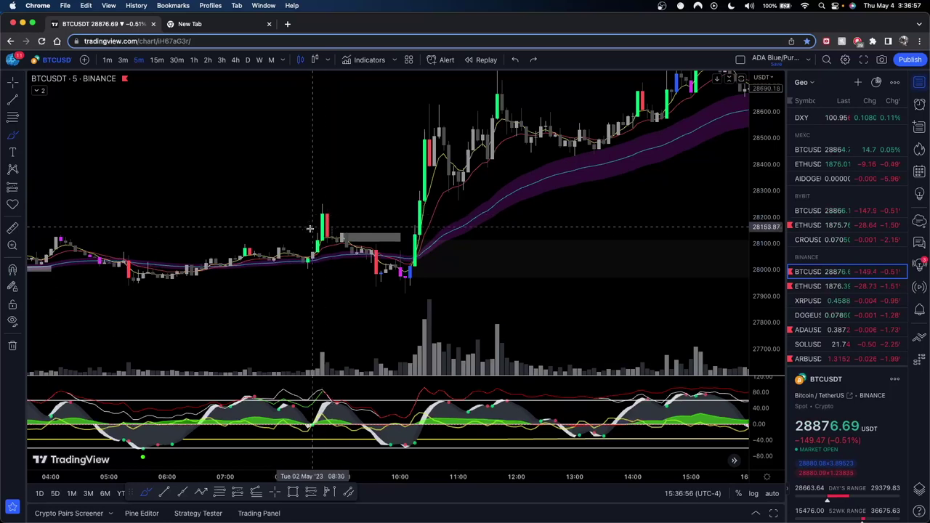
# Step: Brush short marks across and along the top of the 2 May candle pair near 08:40, undo each, and leave the Brush
pyautogui.moveTo(310, 228)
pyautogui.mouseDown()
pyautogui.moveTo(312, 213)
pyautogui.moveTo(341, 227)
pyautogui.mouseUp()
pyautogui.press('super+z')
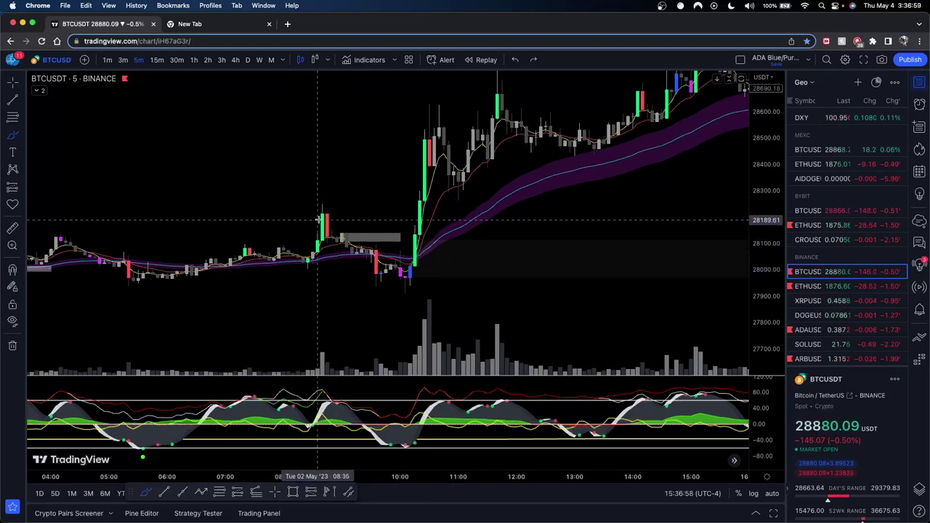
pyautogui.click(320, 213)
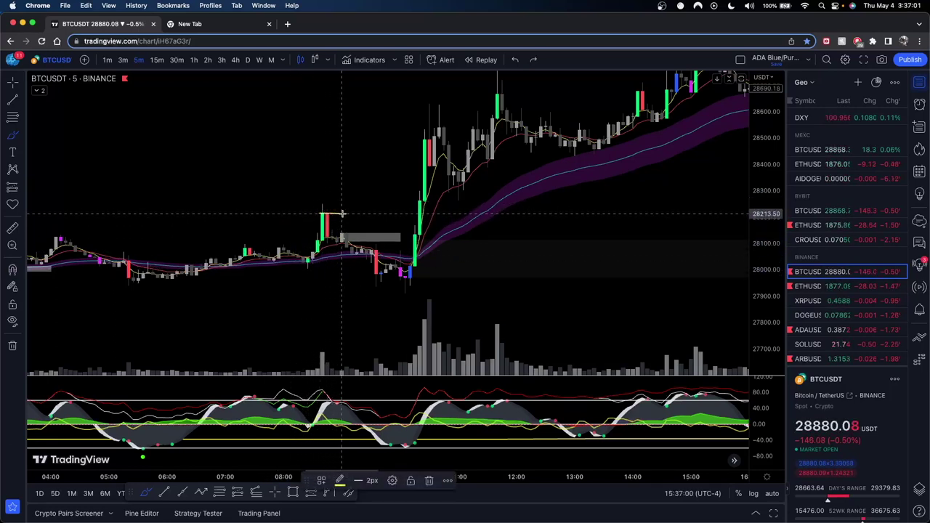
pyautogui.press('super+z')
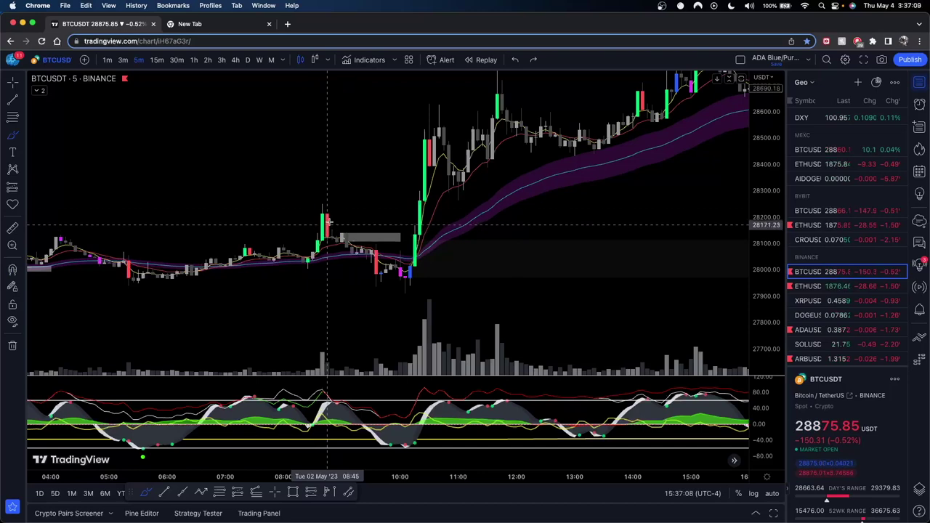
pyautogui.press('Escape')
# Step: Examine the 2 May candles from the 08:40 spike through the 09:00 box to the dip below the 50 EMA cloud
pyautogui.moveTo(520, 264); pyautogui.dragTo(606, 256)
pyautogui.scroll(1, 675, 262)
pyautogui.moveTo(767, 295); pyautogui.dragTo(768, 281)
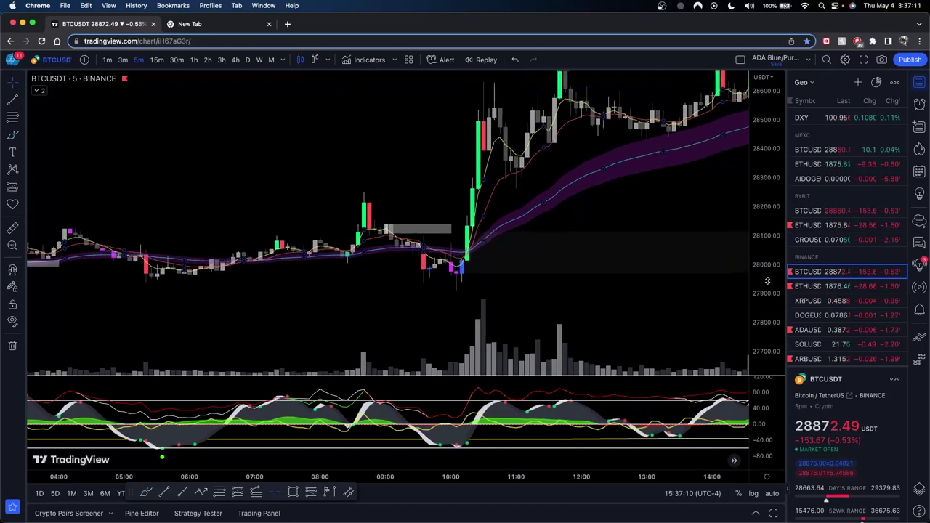
pyautogui.scroll(3, 603, 255)
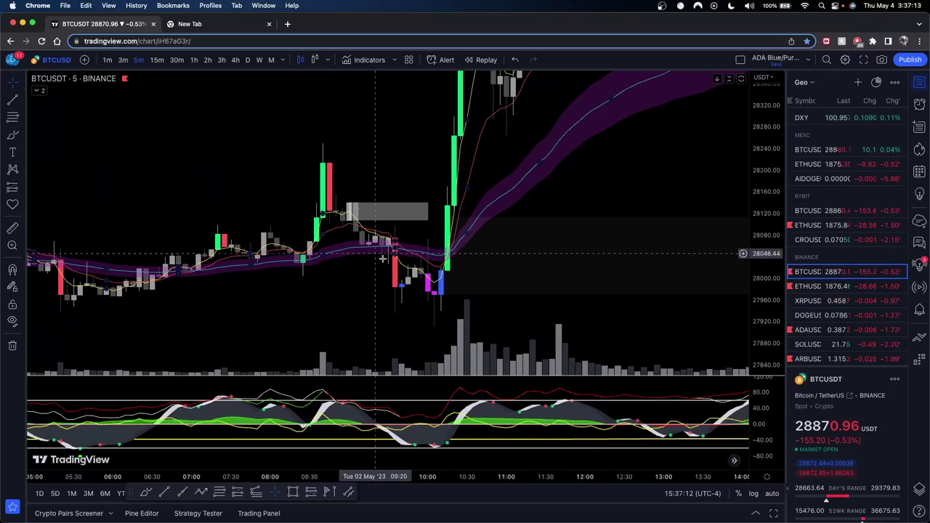
pyautogui.hscroll(2, 632, 247)
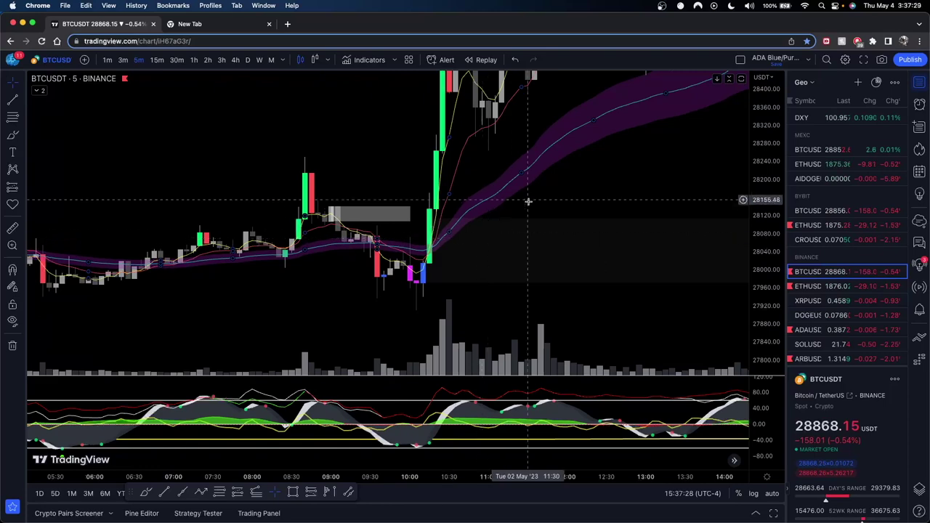
pyautogui.scroll(-1, 341, 168)
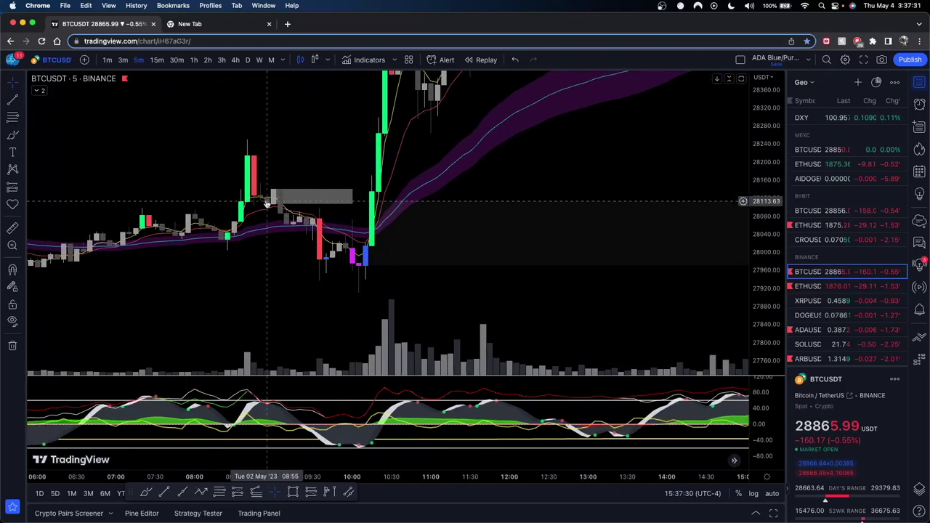
pyautogui.scroll(-1, 218, 130)
pyautogui.scroll(-1, 156, 102)
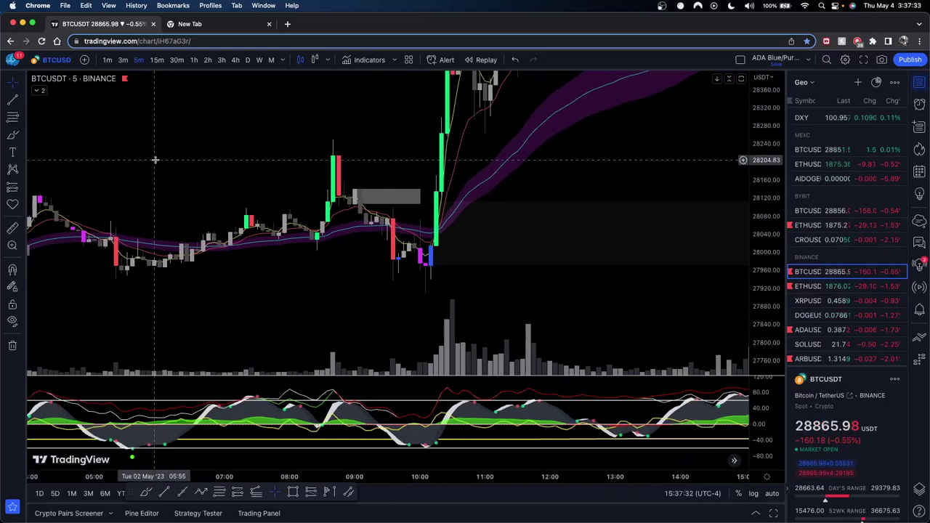
pyautogui.scroll(-2, 131, 158)
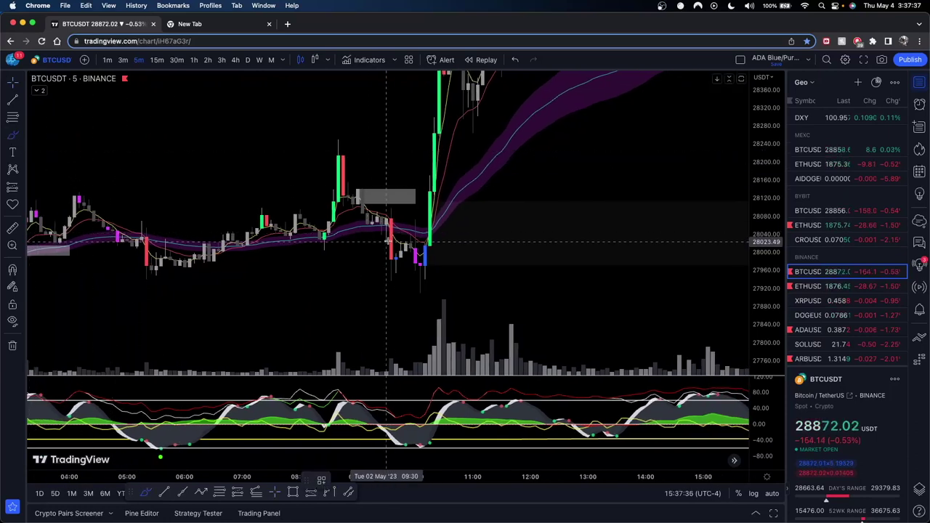
# Step: Brush a curve around the red candle dropping below the 50 EMA near 09:30, add another stroke there, and undo both
pyautogui.moveTo(387, 212)
pyautogui.mouseDown()
pyautogui.moveTo(378, 258)
pyautogui.moveTo(404, 254)
pyautogui.mouseUp()
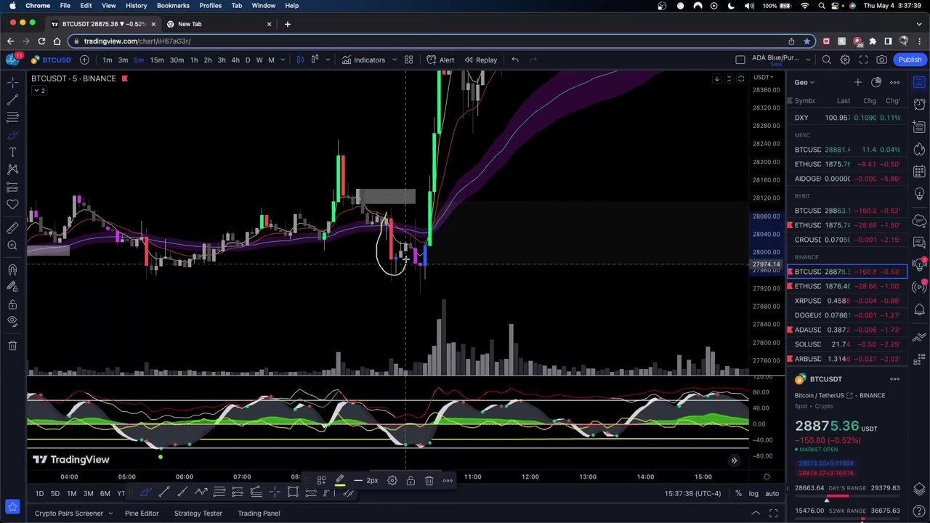
pyautogui.press('super+z')
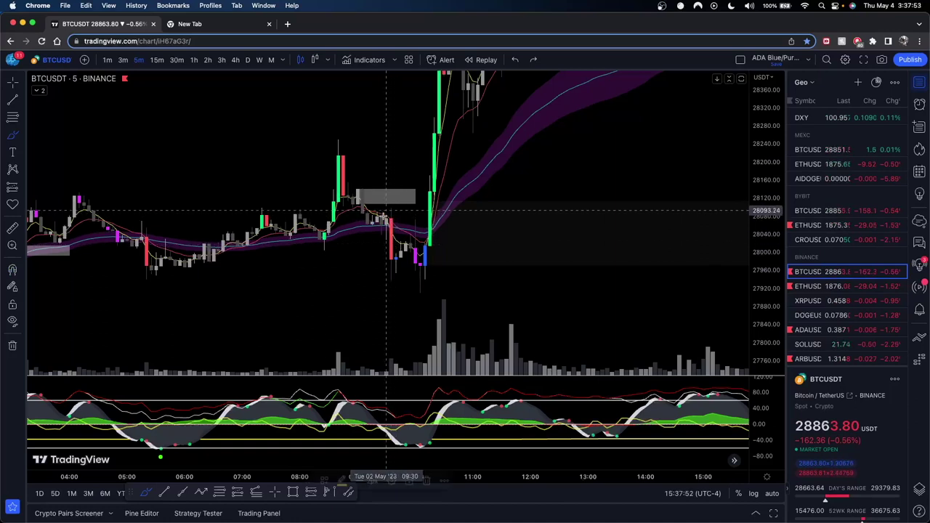
pyautogui.moveTo(383, 214); pyautogui.dragTo(410, 227)
pyautogui.press('super+z')
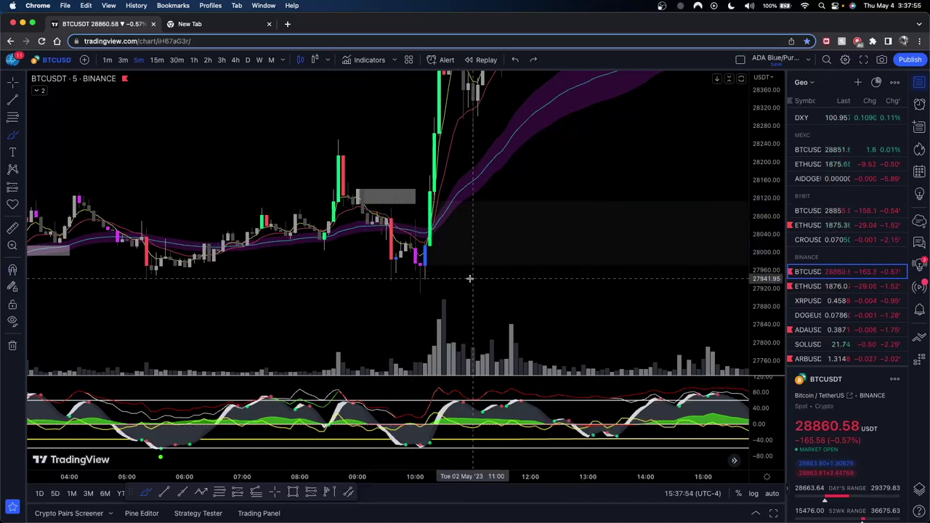
# Step: Brush a rounded loop around the candle spike before the 09:00 box on 2 May, about 28,160 to 28,240
pyautogui.moveTo(328, 180)
pyautogui.mouseDown()
pyautogui.moveTo(359, 180)
pyautogui.moveTo(375, 140)
pyautogui.moveTo(318, 175)
pyautogui.moveTo(330, 180)
pyautogui.mouseUp()
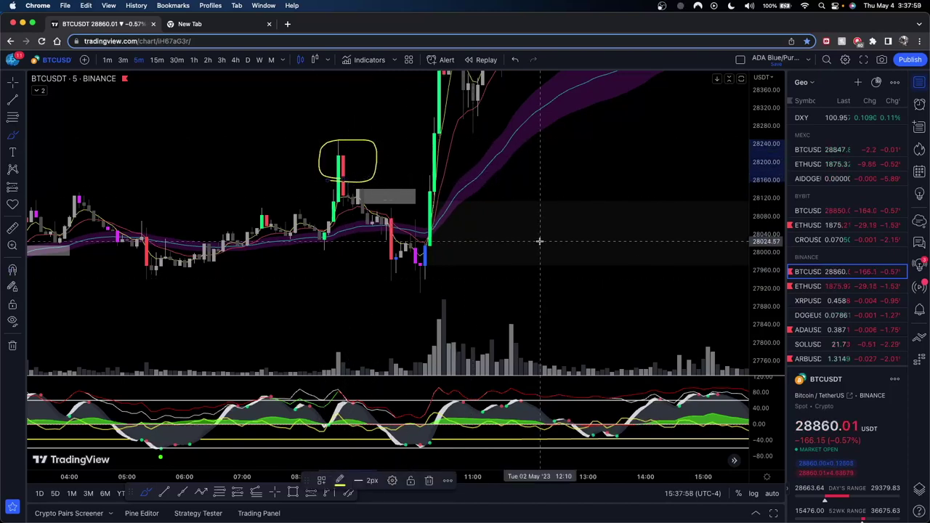
# Step: Examine the circled 2 May spike against the earlier candles, the 09:00 box, the dip and the rise after 10:00
pyautogui.scroll(-6, 504, 239)
pyautogui.moveTo(632, 258); pyautogui.dragTo(429, 203)
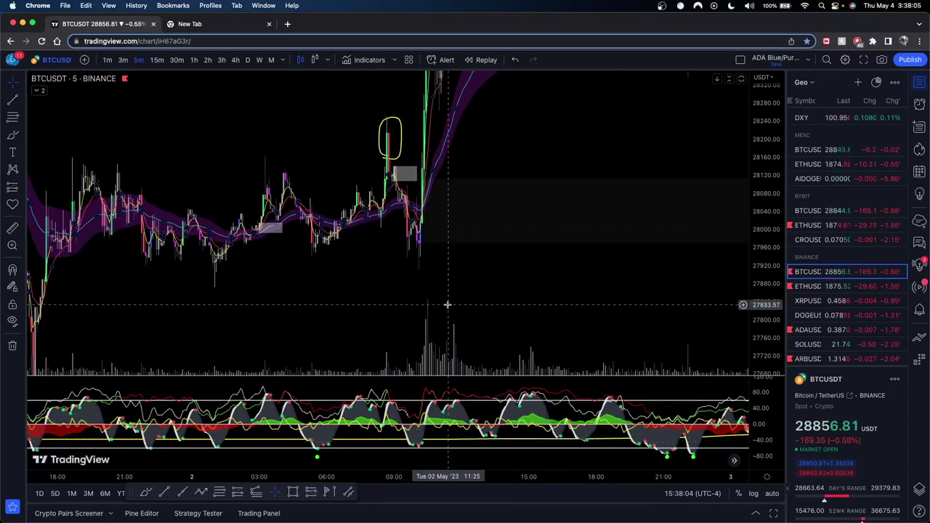
pyautogui.scroll(5, 449, 247)
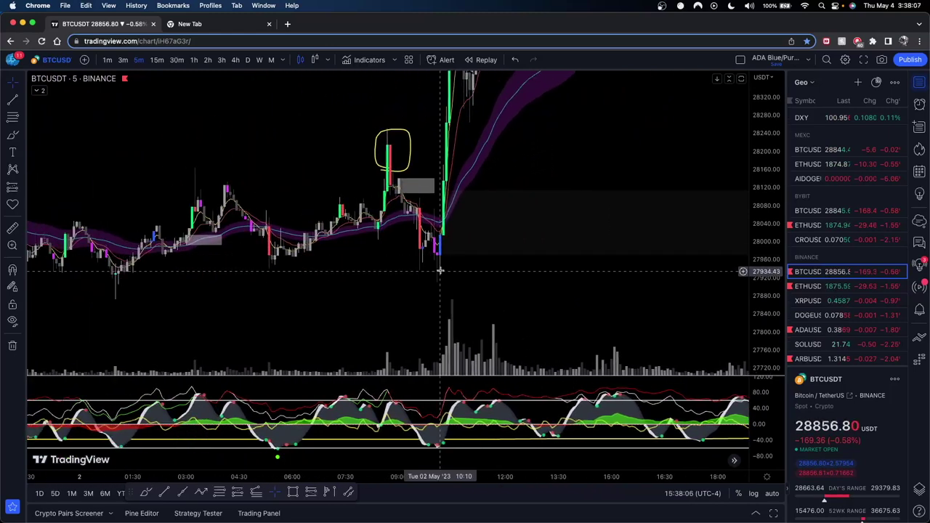
pyautogui.scroll(5, 613, 199)
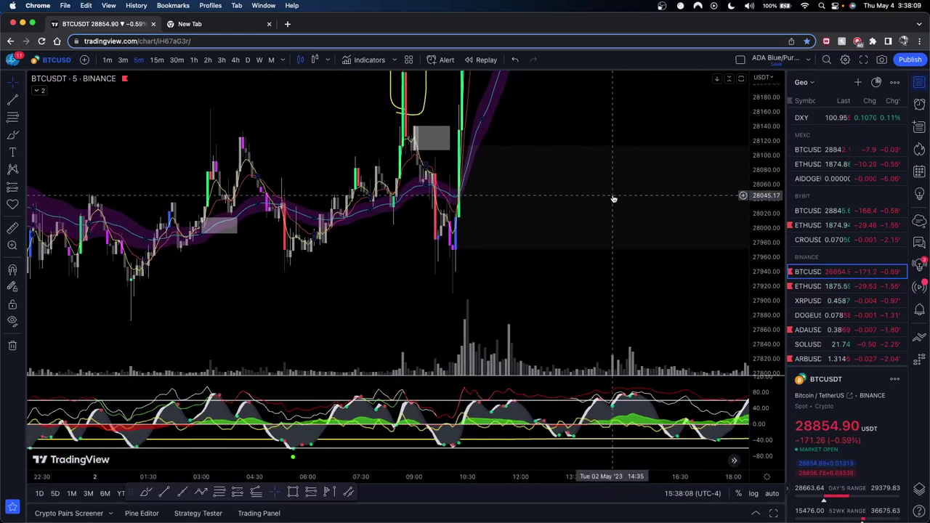
pyautogui.scroll(-3, 574, 212)
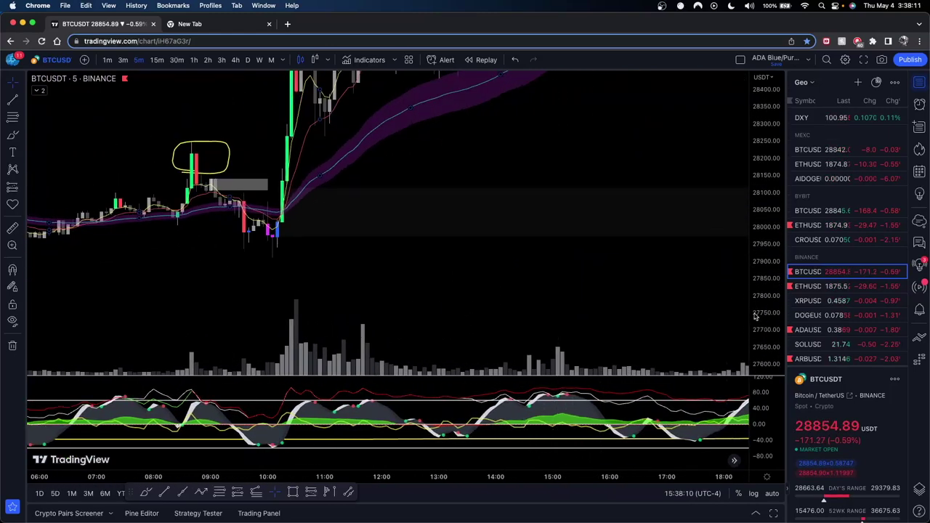
pyautogui.moveTo(484, 197); pyautogui.dragTo(504, 241)
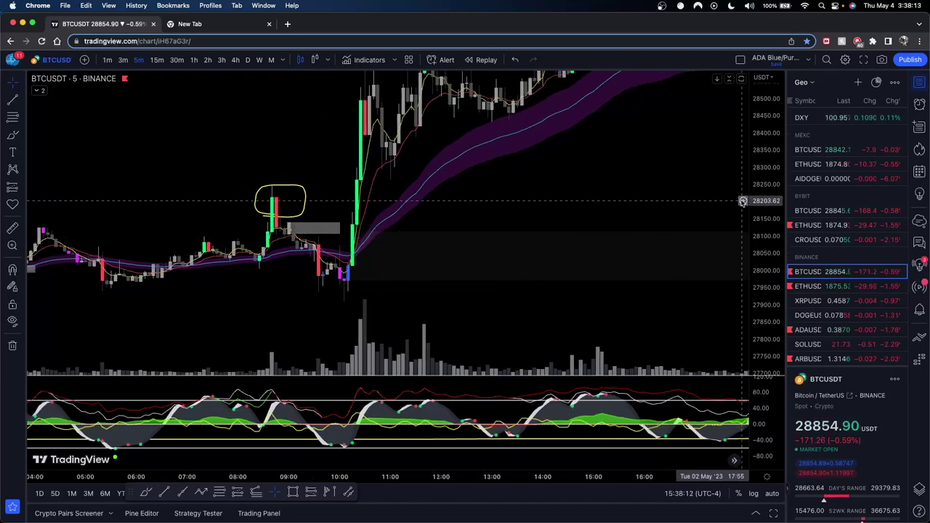
pyautogui.scroll(-2, 505, 249)
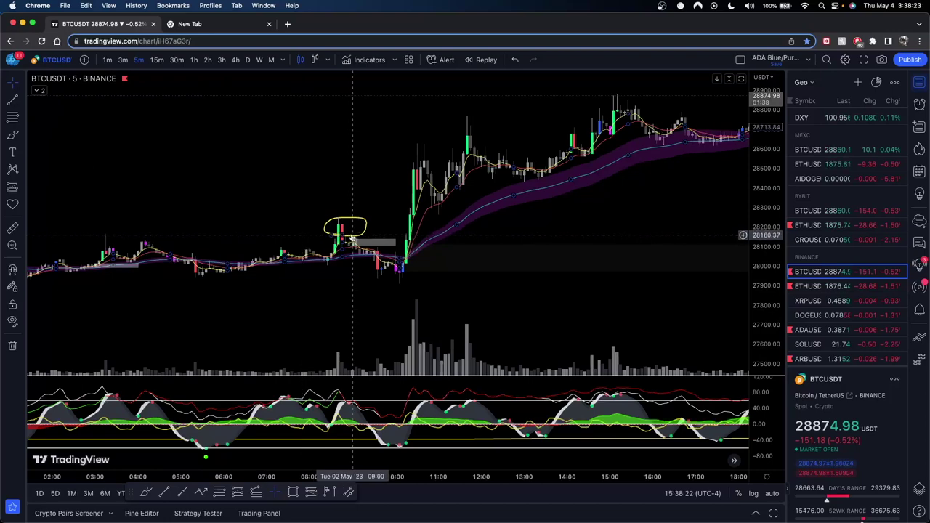
pyautogui.moveTo(467, 235); pyautogui.dragTo(538, 204)
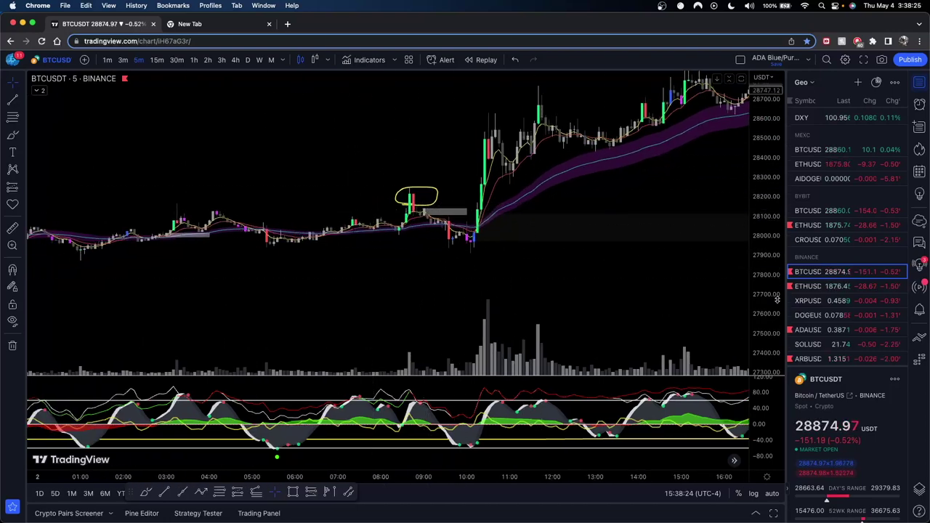
pyautogui.moveTo(756, 308); pyautogui.dragTo(756, 117)
pyautogui.scroll(5, 548, 270)
pyautogui.moveTo(366, 279); pyautogui.dragTo(500, 241)
pyautogui.scroll(1, 468, 242)
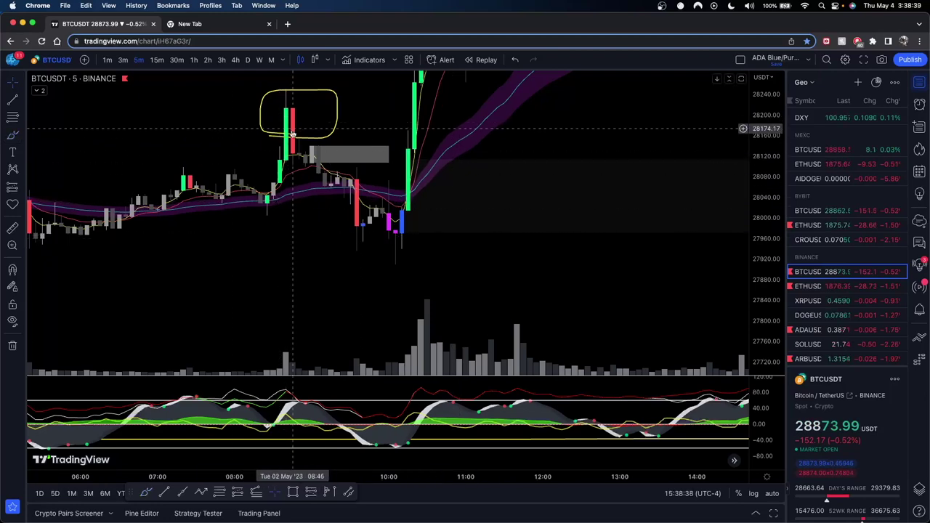
pyautogui.hscroll(3, 494, 188)
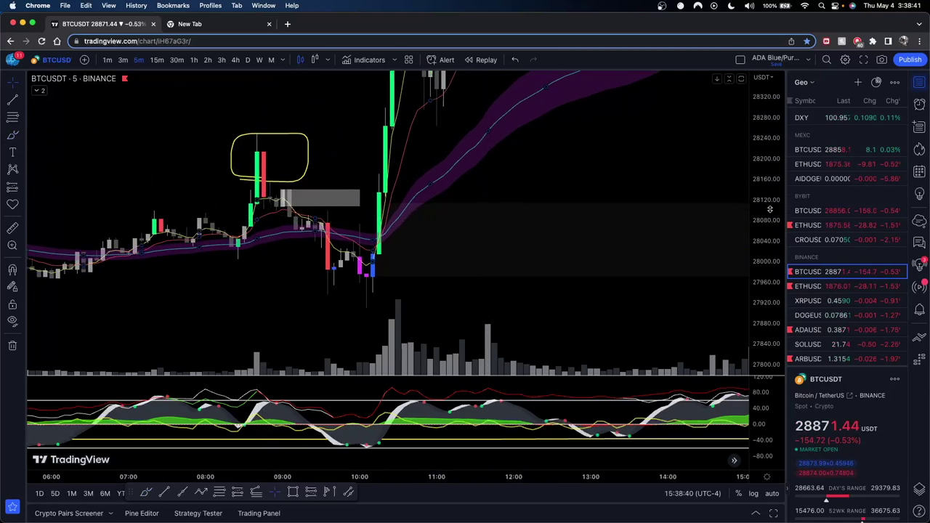
# Step: Compare the circled 2 May spike with the rally after 10:00 and remove the brush loop around the spike
pyautogui.scroll(-2, 653, 236)
pyautogui.moveTo(577, 211); pyautogui.dragTo(544, 233)
pyautogui.moveTo(768, 186); pyautogui.dragTo(768, 309)
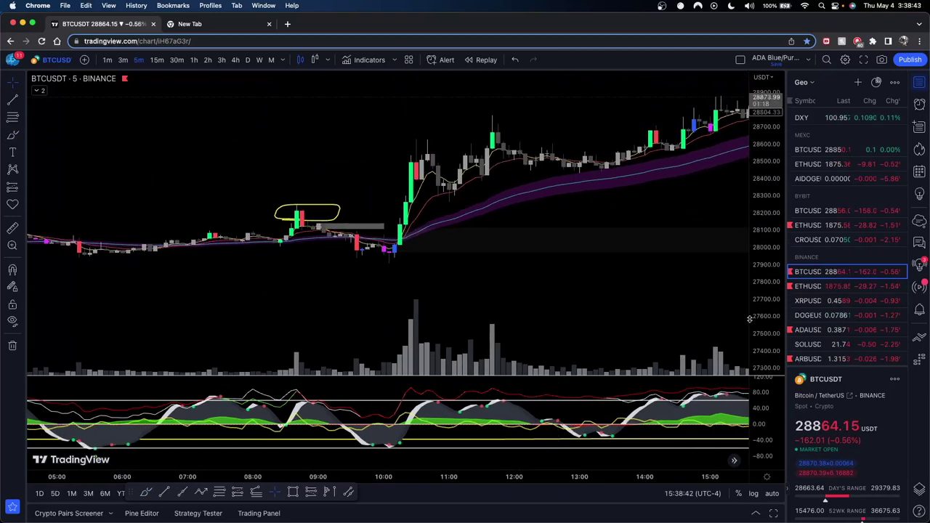
pyautogui.moveTo(641, 250); pyautogui.dragTo(552, 253)
pyautogui.hscroll(-3, 326, 209)
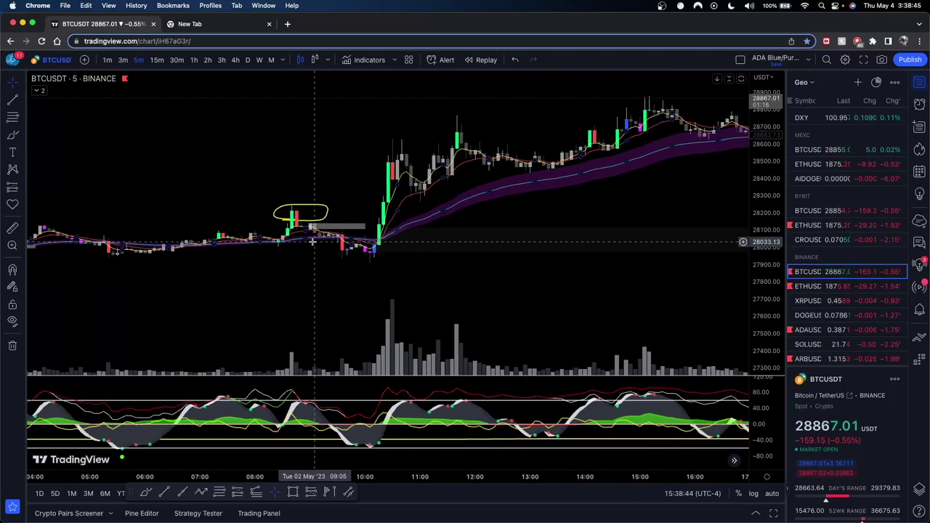
pyautogui.scroll(-5, 325, 211)
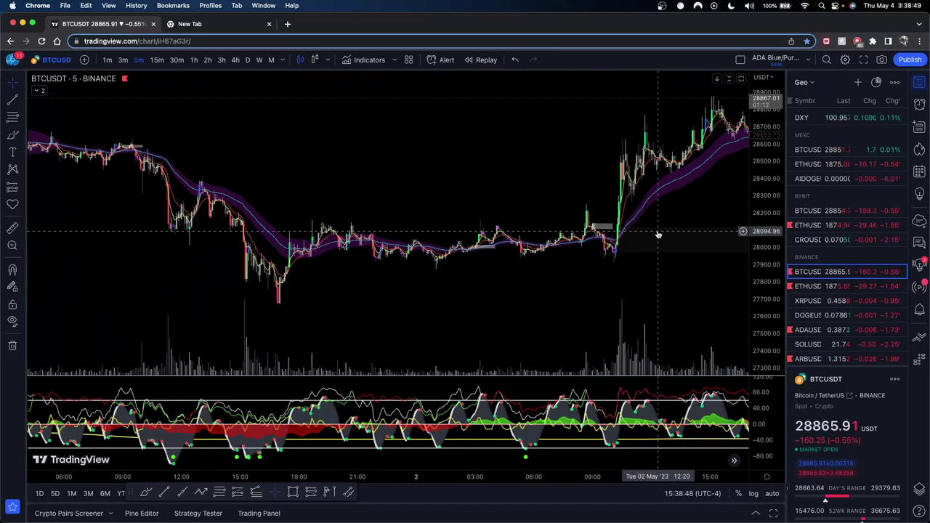
# Step: Examine the 5-minute candles and the 50 EMA cloud from the 2 May rally through 3 May to the latest 4 May candle
pyautogui.moveTo(432, 218); pyautogui.dragTo(187, 158)
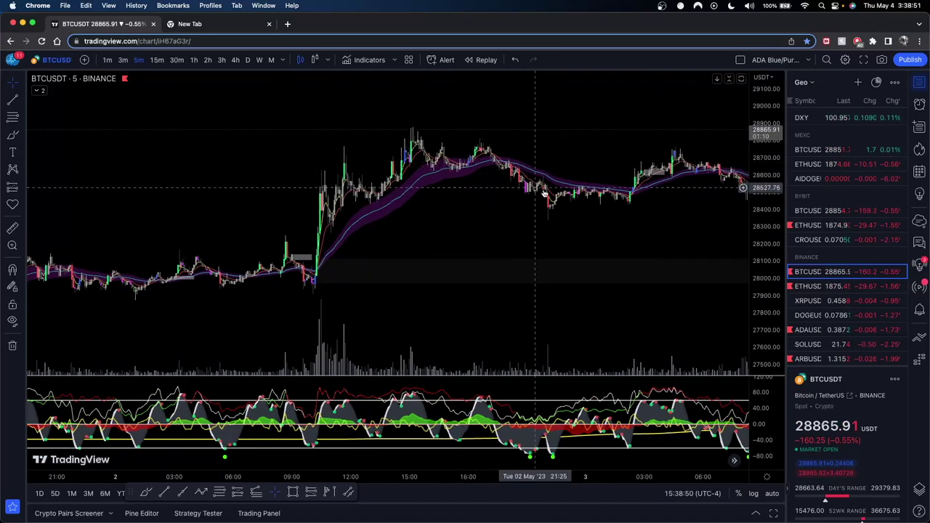
pyautogui.moveTo(535, 187); pyautogui.dragTo(330, 195)
pyautogui.moveTo(588, 210); pyautogui.dragTo(334, 185)
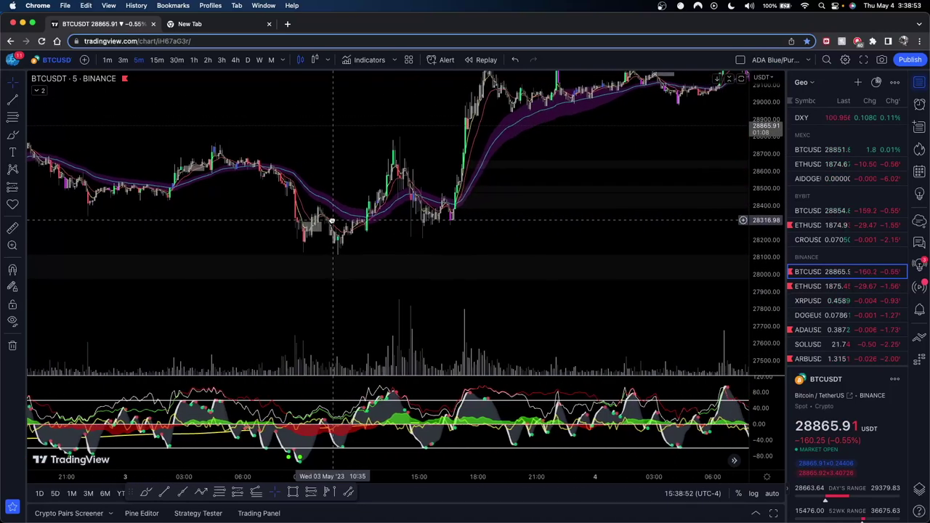
pyautogui.moveTo(630, 170); pyautogui.dragTo(526, 208)
pyautogui.moveTo(595, 208); pyautogui.dragTo(492, 249)
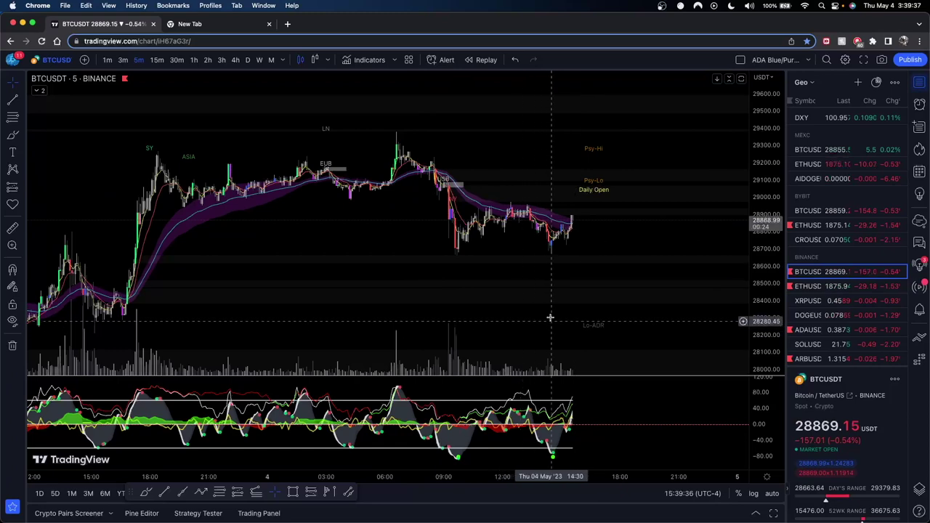
# Step: Switch the chart to the 1-minute interval and examine the 4 May drop around the USB box and the EMAs
pyautogui.click(107, 60)
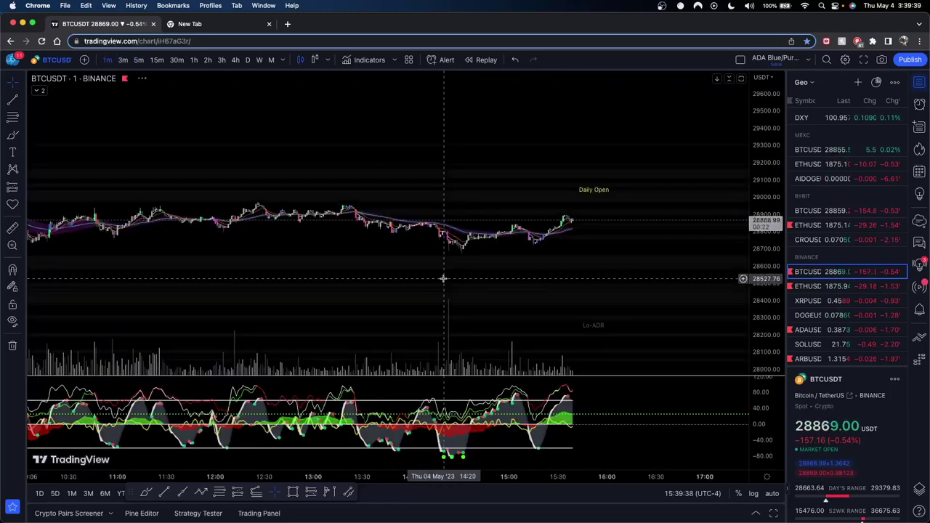
pyautogui.scroll(-5, 440, 281)
pyautogui.scroll(-3, 438, 277)
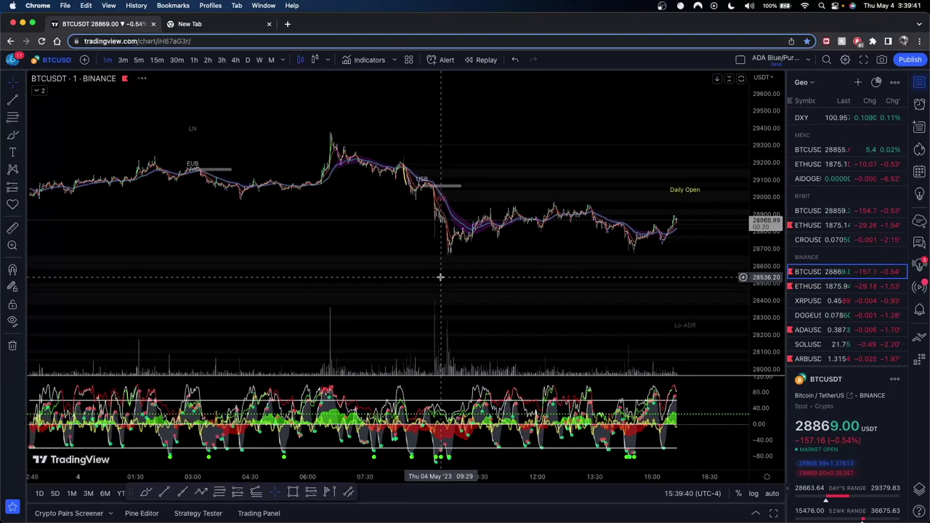
pyautogui.rightClick(391, 226)
pyautogui.click(379, 230)
pyautogui.moveTo(388, 236); pyautogui.dragTo(448, 242)
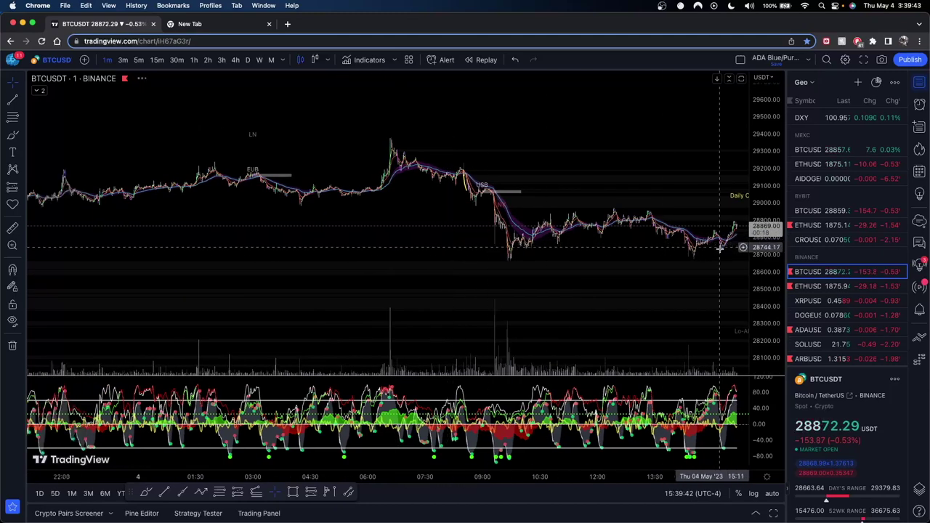
pyautogui.moveTo(755, 295); pyautogui.dragTo(755, 221)
pyautogui.scroll(3, 622, 232)
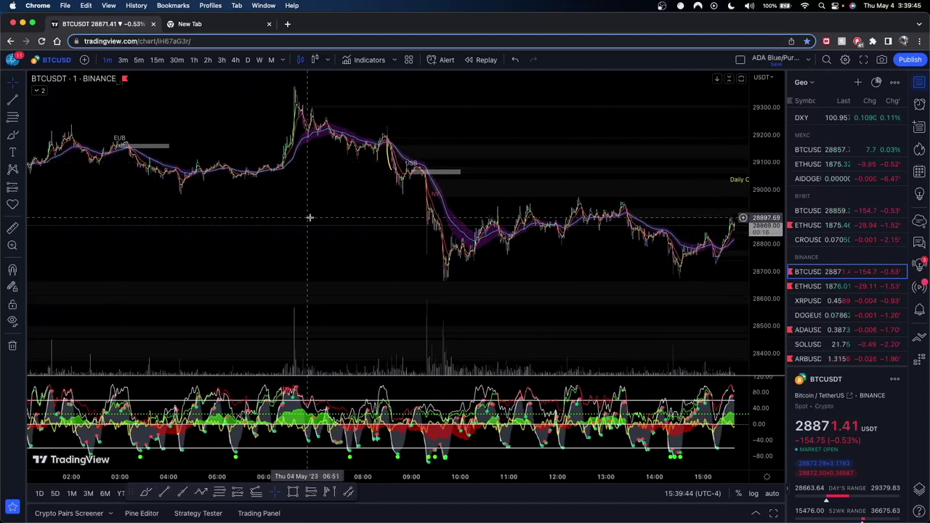
pyautogui.scroll(3, 309, 216)
pyautogui.scroll(3, 310, 195)
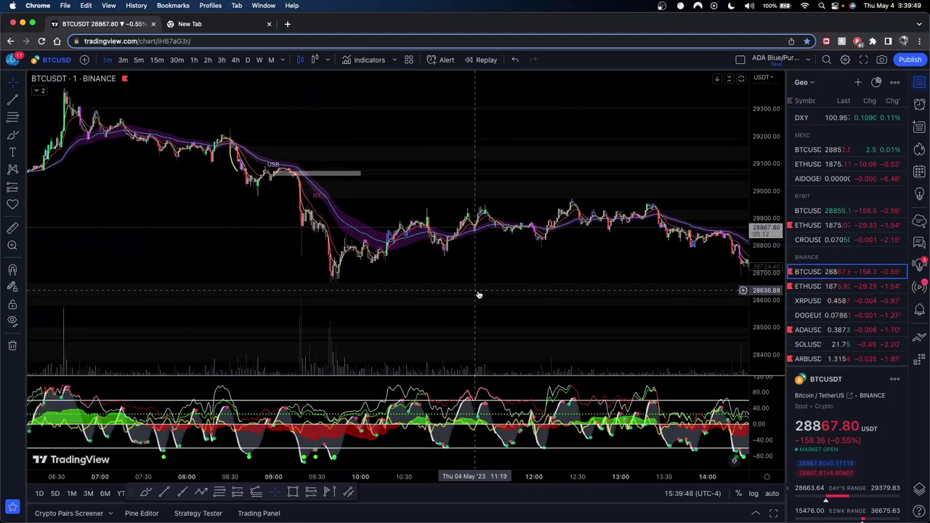
pyautogui.scroll(-5, 480, 295)
pyautogui.hscroll(3, 676, 265)
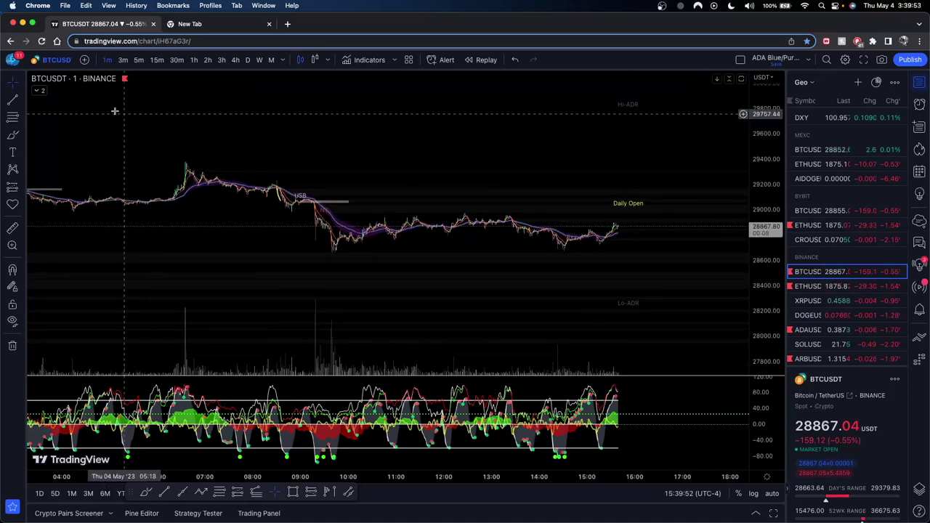
# Step: Switch the chart to the 15-minute interval and frame the 4 May candles
pyautogui.click(156, 60)
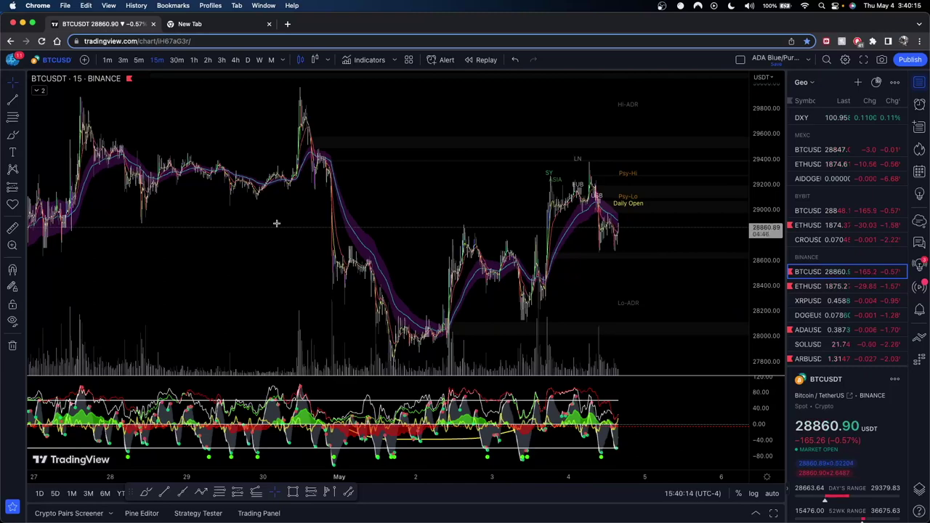
pyautogui.scroll(5, 409, 155)
pyautogui.hscroll(10, 441, 182)
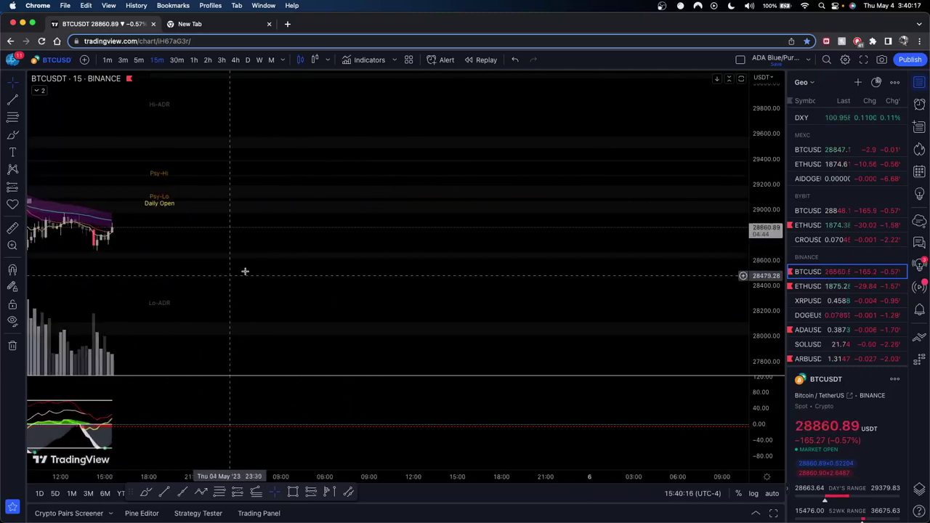
pyautogui.moveTo(245, 271); pyautogui.dragTo(638, 272)
pyautogui.moveTo(528, 272); pyautogui.dragTo(621, 274)
pyautogui.scroll(2, 622, 273)
pyautogui.moveTo(765, 293); pyautogui.dragTo(765, 245)
pyautogui.scroll(4, 465, 191)
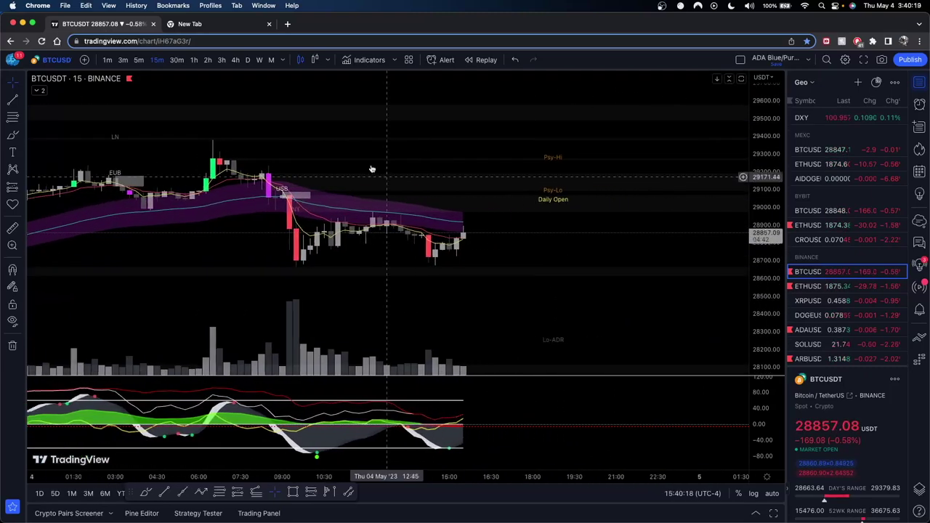
# Step: Examine the 4 May 15-minute candles around the LN spike, the USB box and the 50 EMA cloud
pyautogui.hscroll(-3, 360, 169)
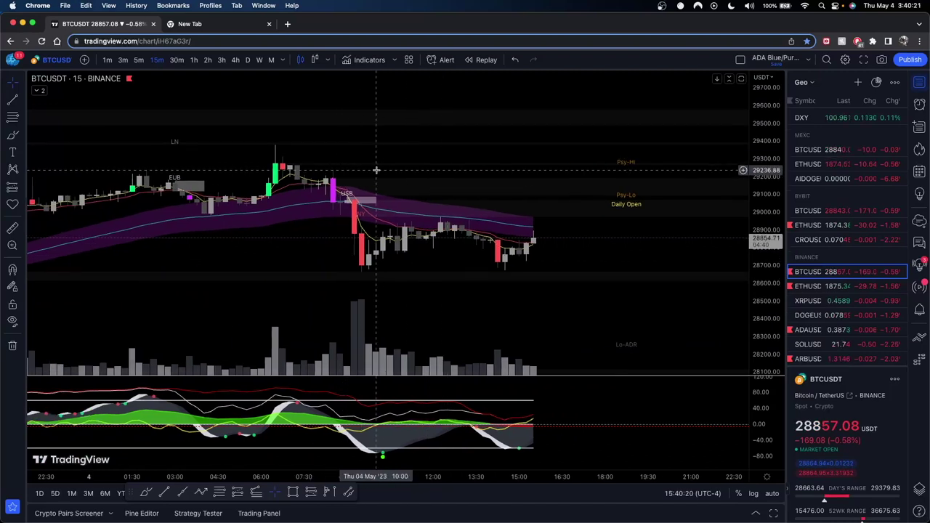
pyautogui.hscroll(-2, 378, 177)
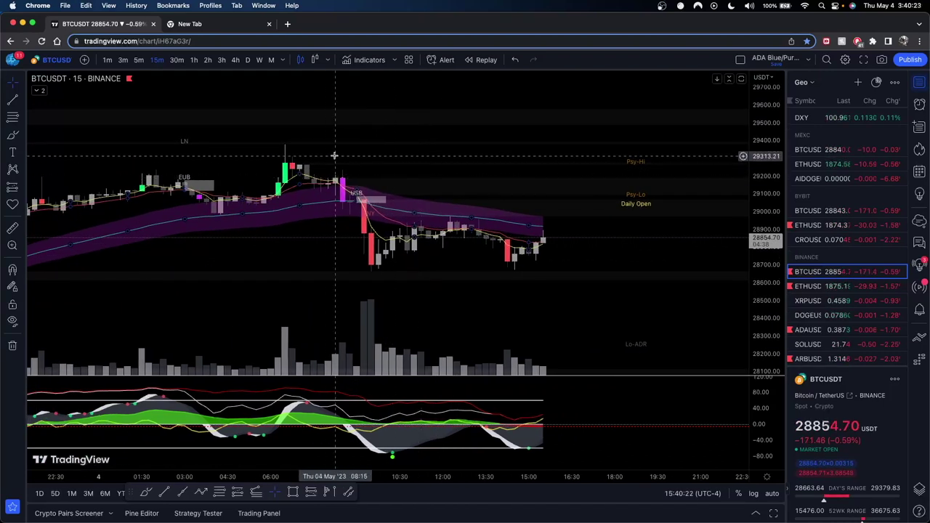
pyautogui.moveTo(311, 145)
pyautogui.mouseDown()
pyautogui.moveTo(409, 150)
pyautogui.moveTo(306, 149)
pyautogui.mouseUp()
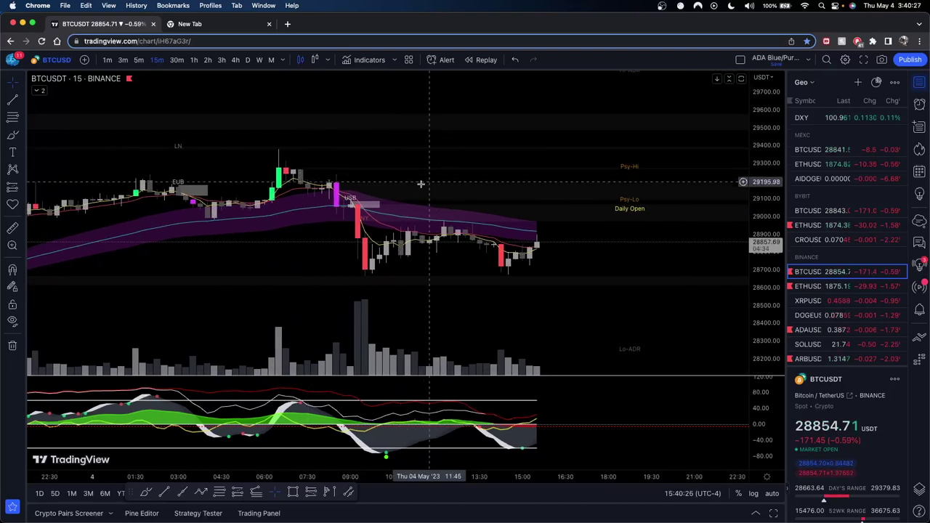
pyautogui.moveTo(359, 200); pyautogui.dragTo(430, 193)
pyautogui.scroll(1, 429, 193)
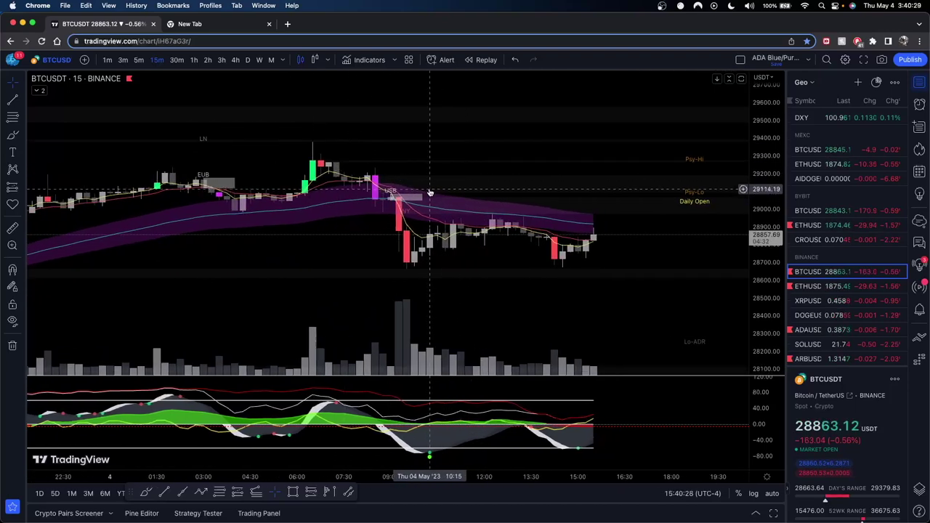
# Step: Rename the US Brinks market session to US BRINKS in the TR_MAIN indicator's inputs and apply it
pyautogui.doubleClick(393, 190)
pyautogui.scroll(-2, 449, 324)
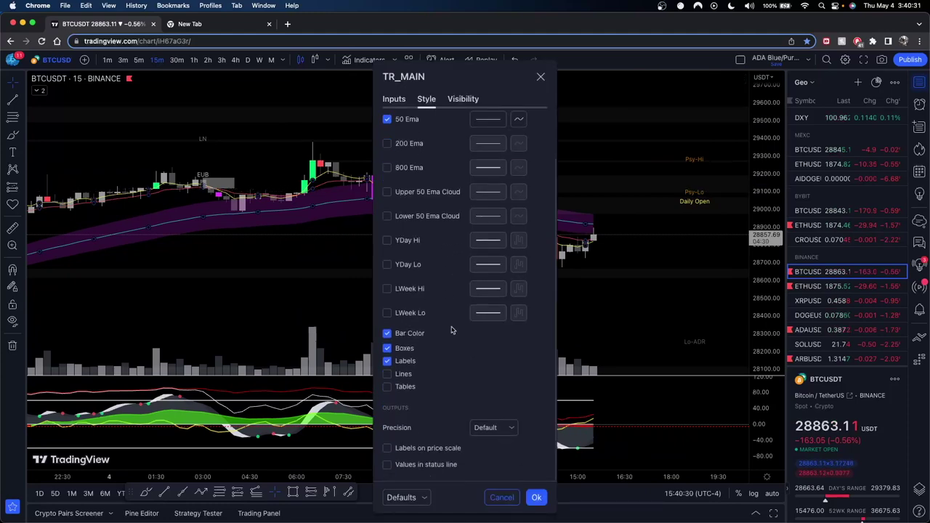
pyautogui.click(394, 99)
pyautogui.scroll(-15, 451, 328)
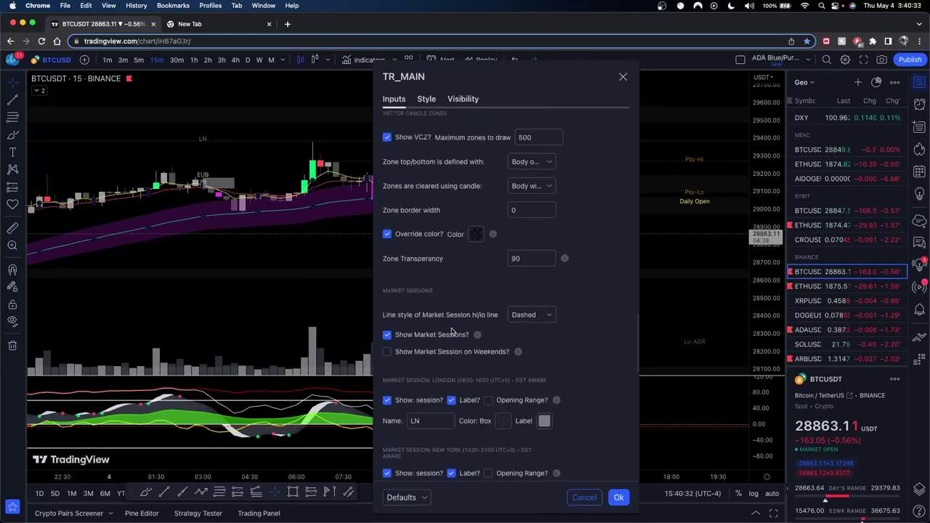
pyautogui.scroll(-5, 451, 329)
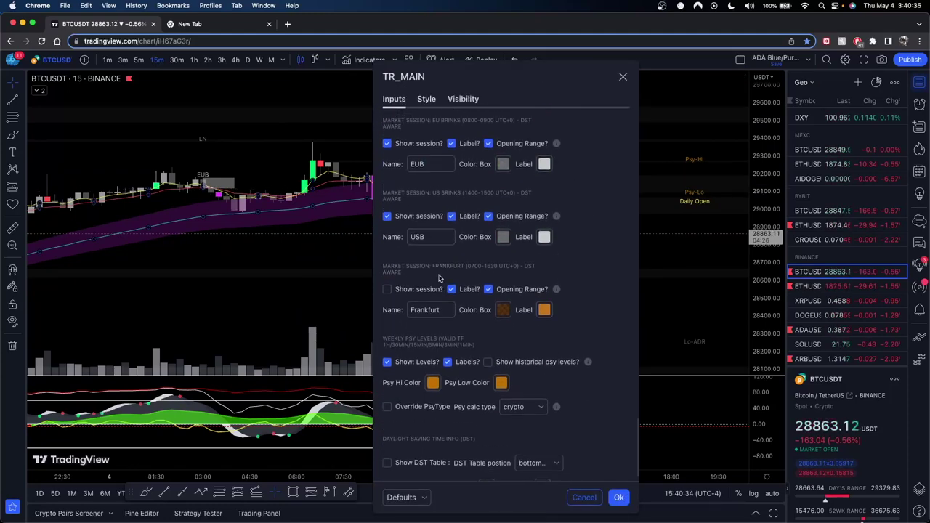
pyautogui.click(430, 257)
pyautogui.write('RINK')
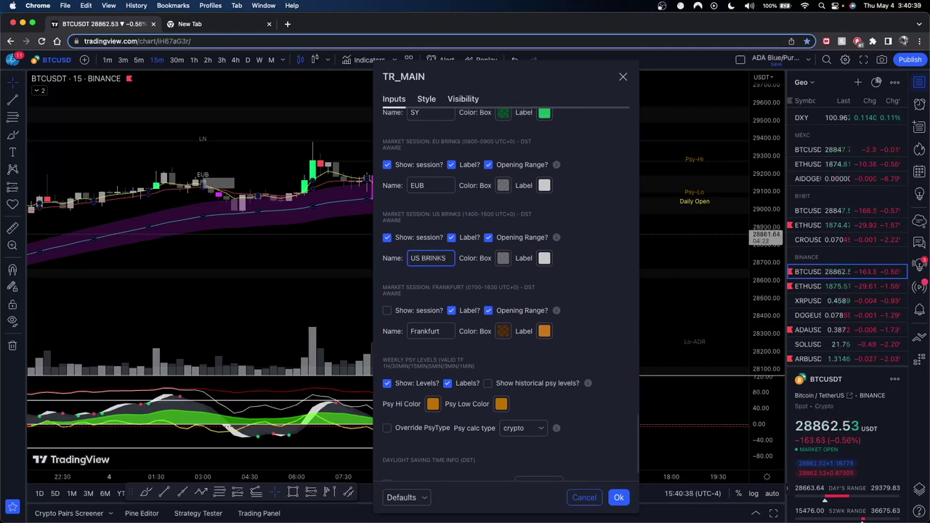
pyautogui.write('S')
pyautogui.click(617, 497)
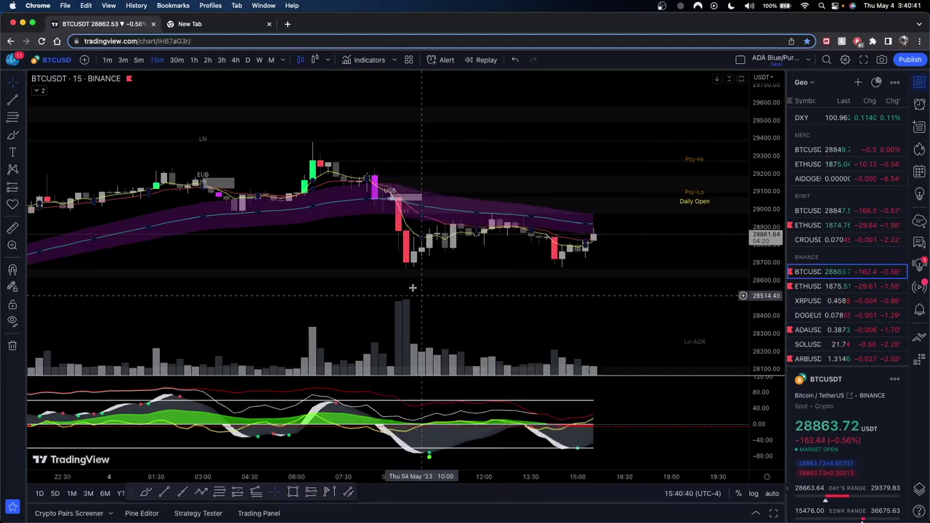
# Step: Restore the US Brinks session name to USB in the TR_MAIN indicator's inputs and apply it
pyautogui.doubleClick(401, 190)
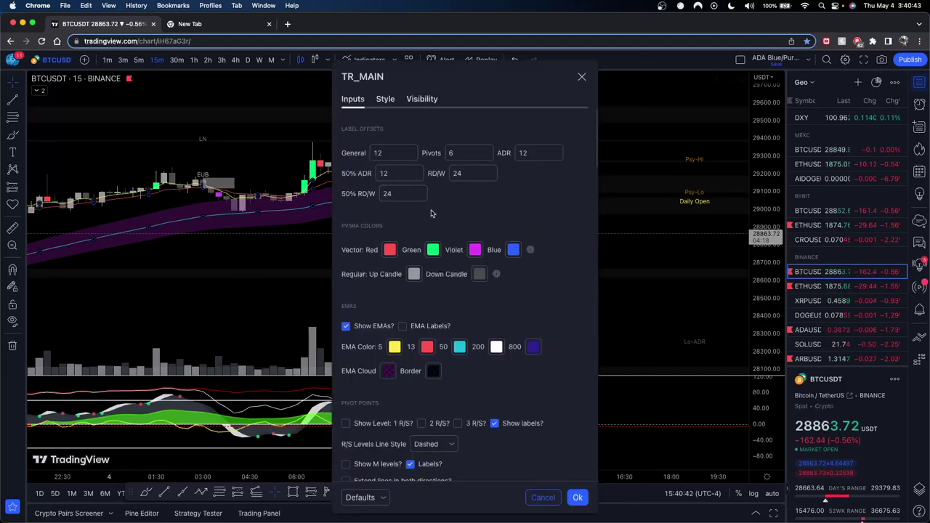
pyautogui.scroll(-15, 402, 283)
pyautogui.scroll(2, 402, 283)
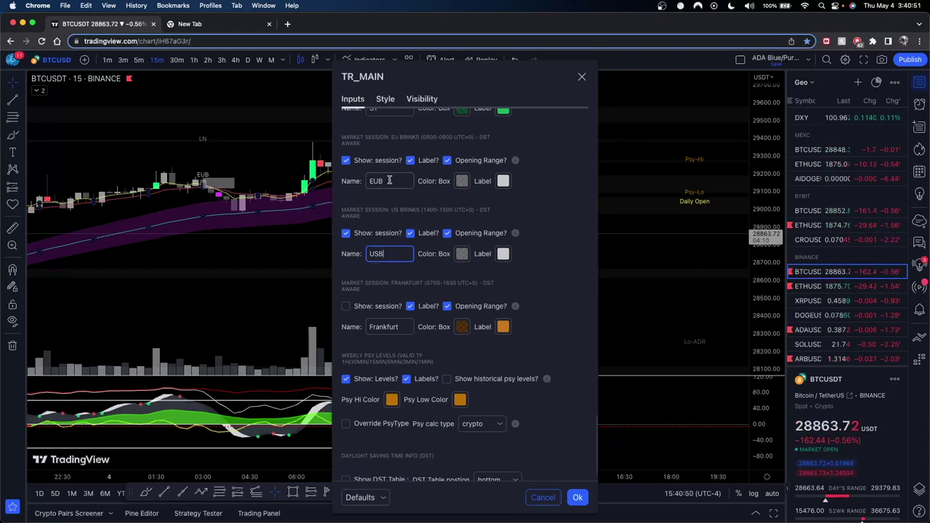
pyautogui.click(571, 499)
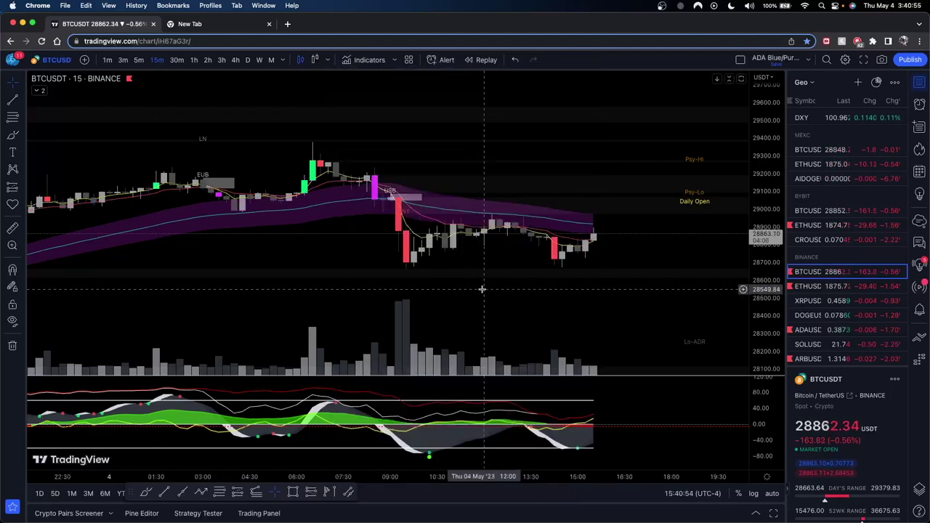
# Step: Examine the BTCUSDT 15-minute chart on Binance and compare it with the MEXC and Bybit perpetual charts
pyautogui.scroll(-5, 453, 265)
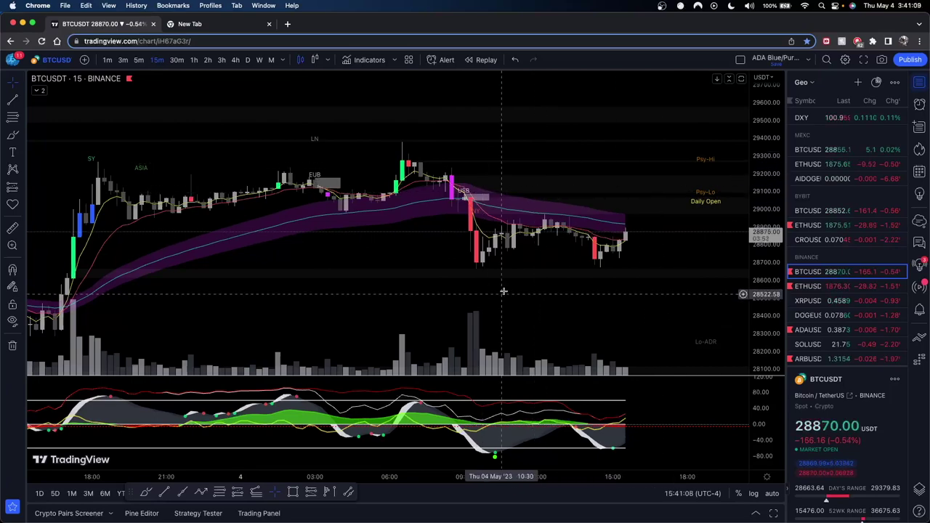
pyautogui.click(827, 150)
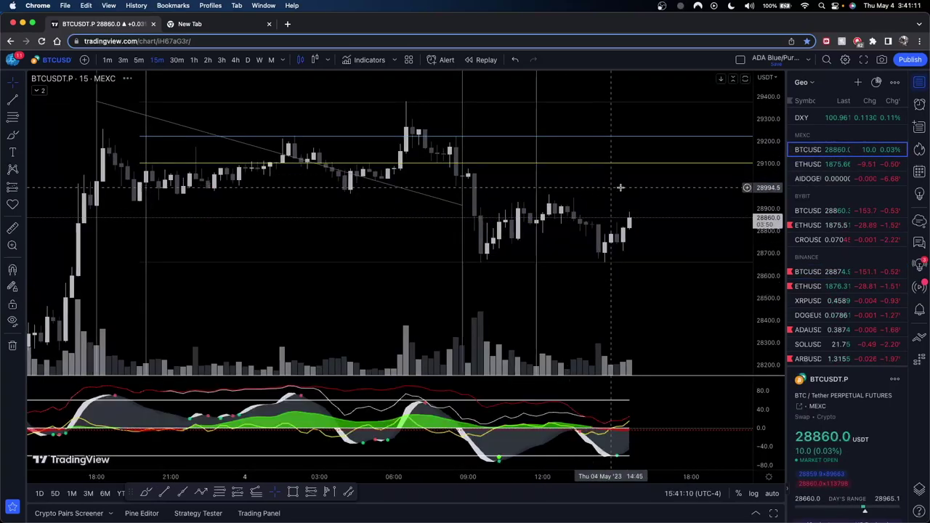
pyautogui.scroll(-10, 685, 289)
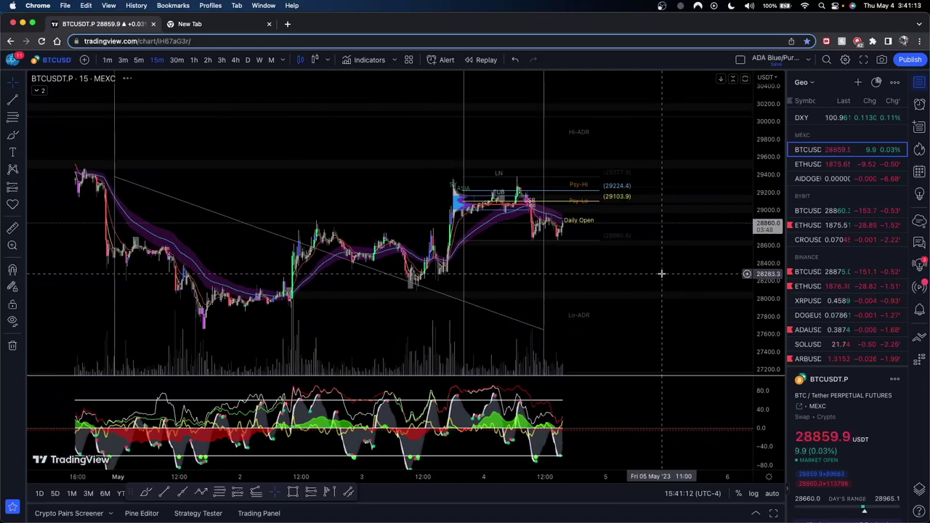
pyautogui.hscroll(10, 654, 240)
pyautogui.moveTo(287, 244); pyautogui.dragTo(465, 244)
pyautogui.scroll(5, 465, 245)
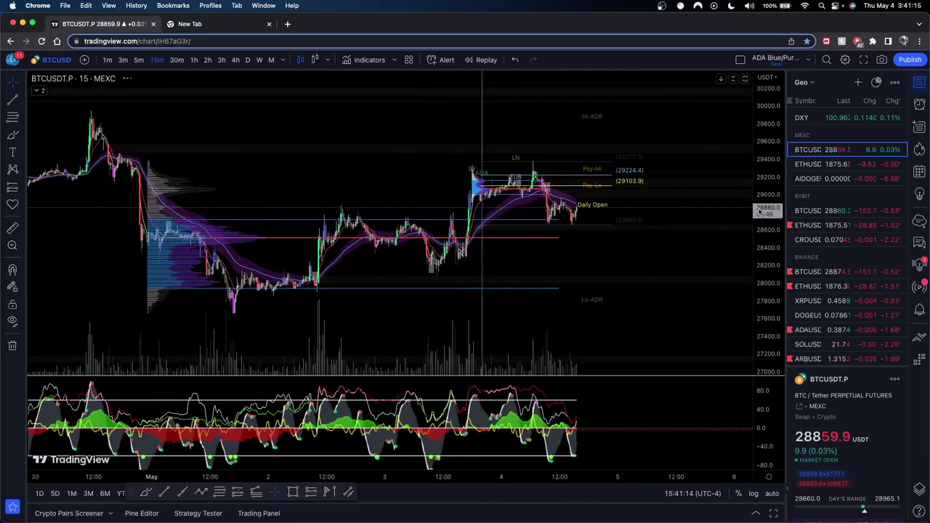
pyautogui.click(827, 211)
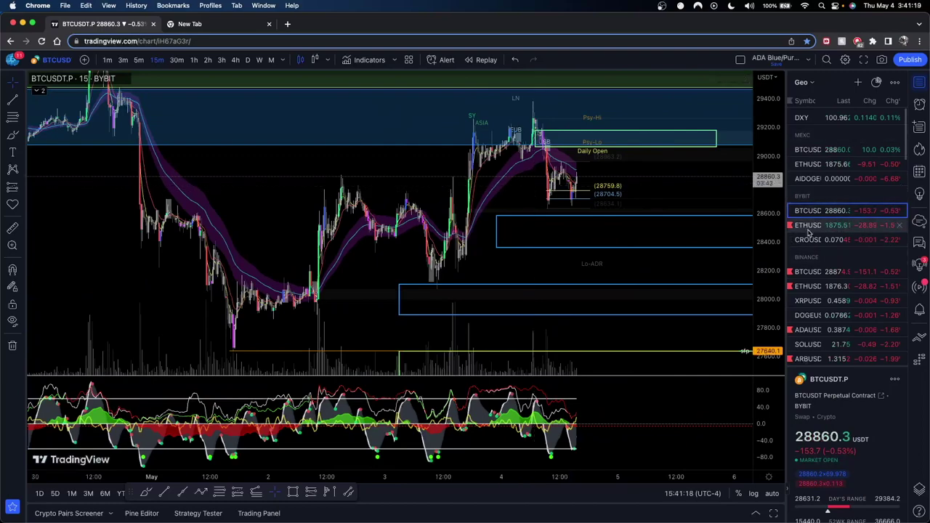
# Step: Return to the Binance BTCUSDT chart and frame the 2 to 4 May candles
pyautogui.click(813, 272)
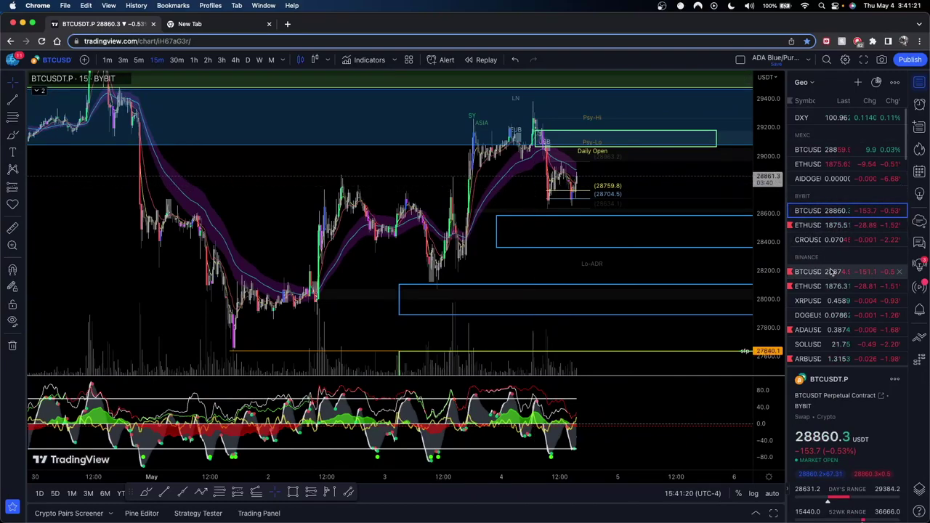
pyautogui.scroll(5, 617, 242)
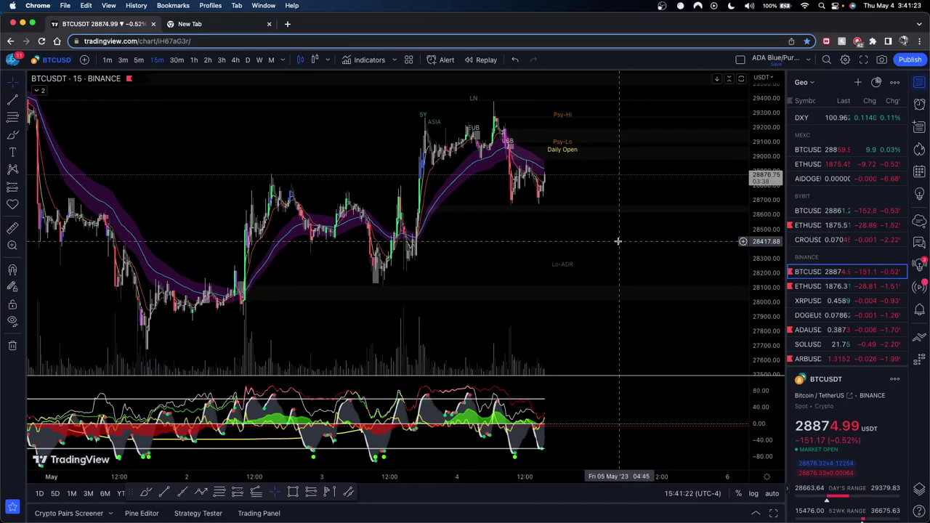
pyautogui.moveTo(595, 235); pyautogui.dragTo(616, 250)
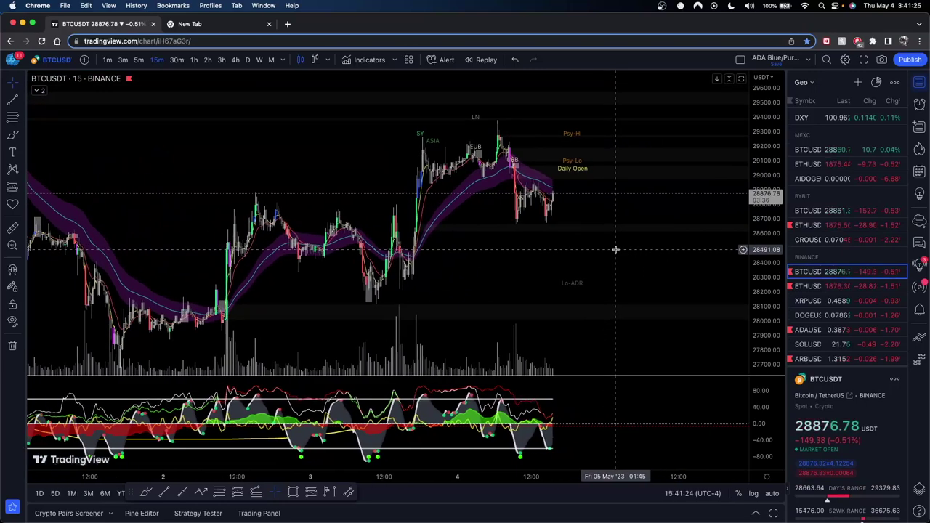
# Step: Switch the Binance BTCUSDT chart to the 1-hour timeframe and frame the late April to 4 May candles
pyautogui.moveTo(765, 254); pyautogui.dragTo(765, 151)
pyautogui.moveTo(635, 159); pyautogui.dragTo(672, 206)
pyautogui.scroll(2, 673, 205)
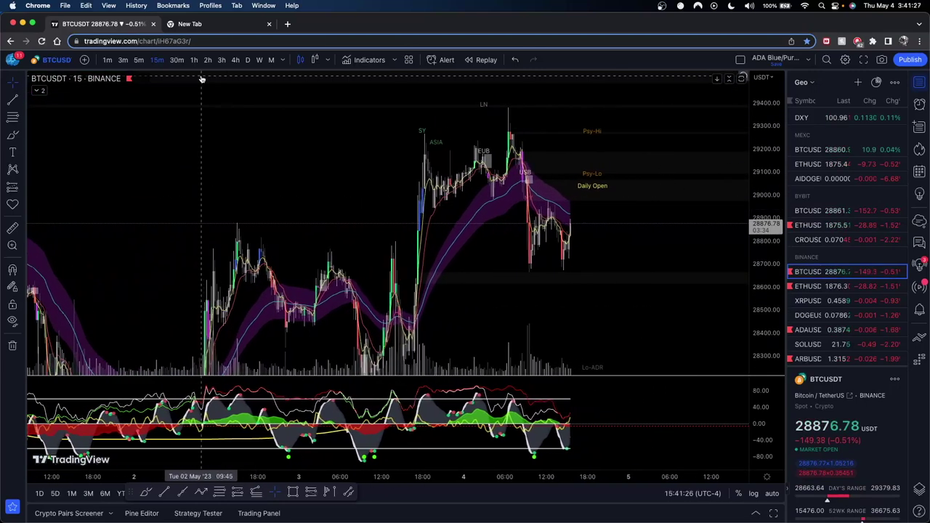
pyautogui.click(194, 60)
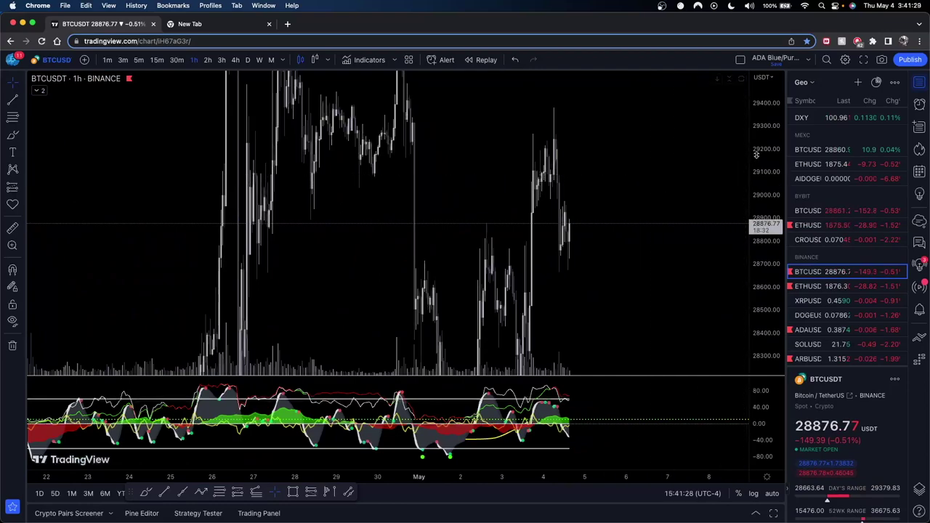
pyautogui.moveTo(757, 155); pyautogui.dragTo(757, 218)
pyautogui.scroll(4, 610, 197)
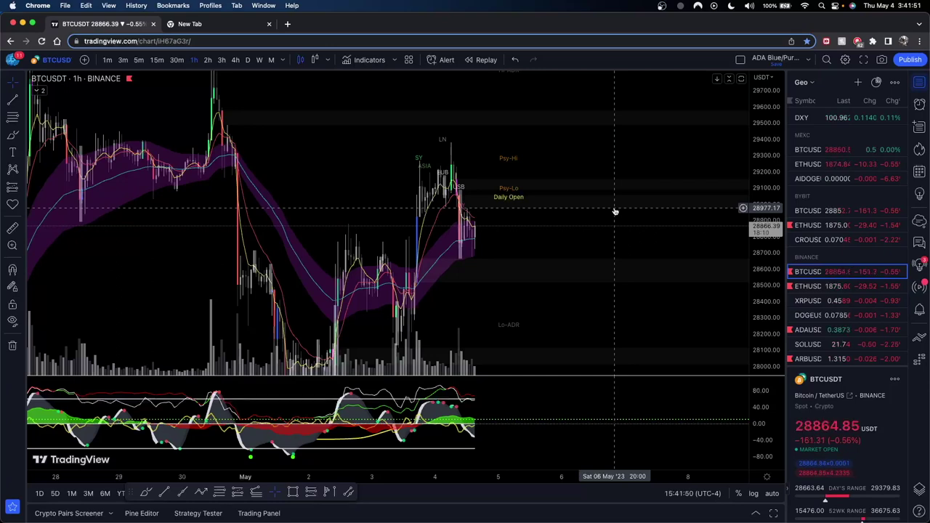
# Step: Examine the 1-hour candles from 2 to 4 May against the EMAs, session labels and Daily Open level
pyautogui.scroll(5, 615, 211)
pyautogui.moveTo(214, 239); pyautogui.dragTo(575, 248)
pyautogui.scroll(3, 596, 230)
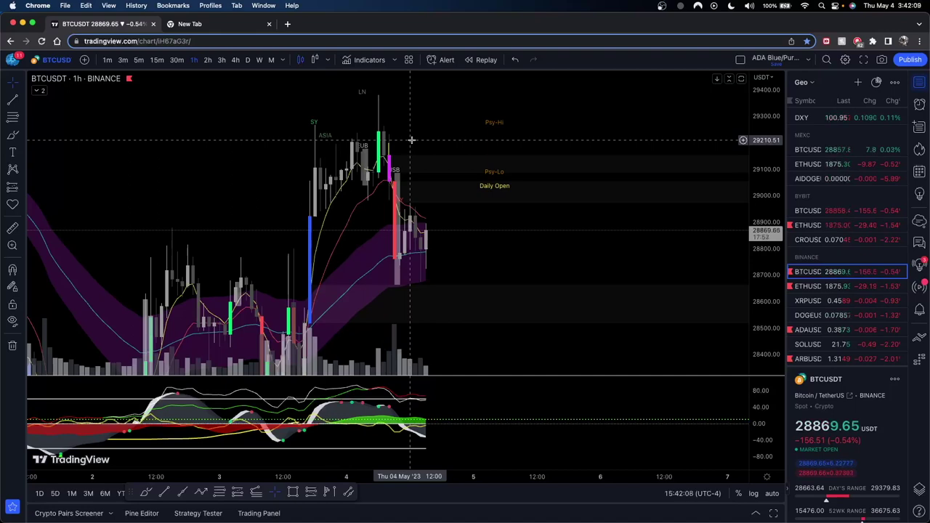
pyautogui.scroll(-2, 436, 156)
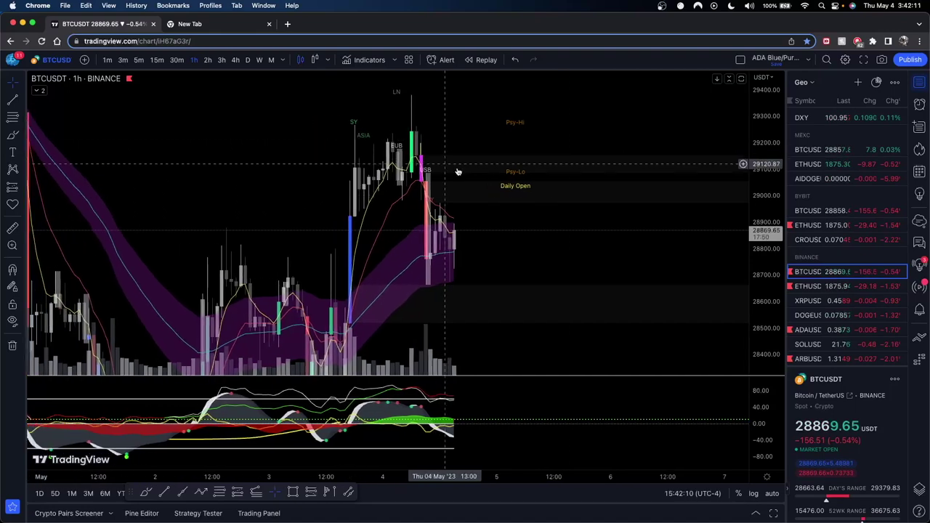
pyautogui.moveTo(592, 223); pyautogui.dragTo(577, 172)
pyautogui.moveTo(769, 167); pyautogui.dragTo(769, 243)
pyautogui.moveTo(680, 243); pyautogui.dragTo(656, 214)
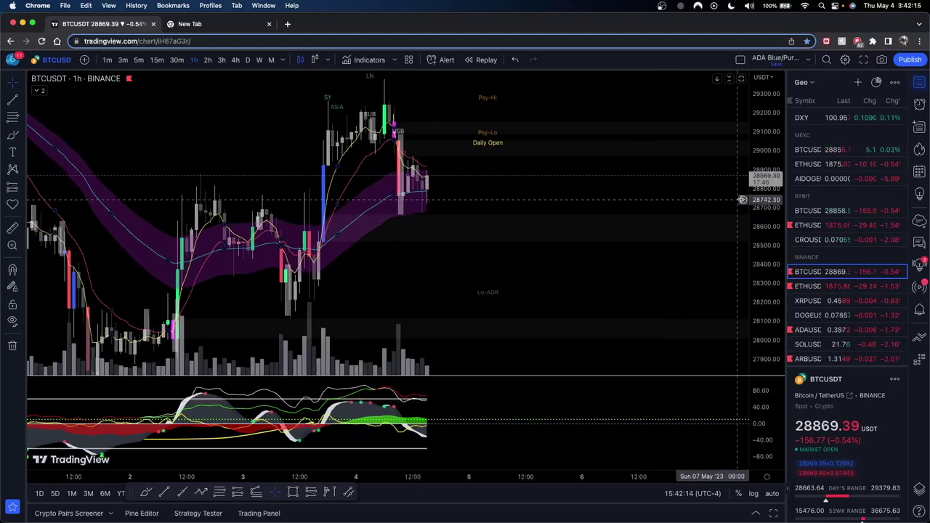
pyautogui.moveTo(755, 207); pyautogui.dragTo(755, 263)
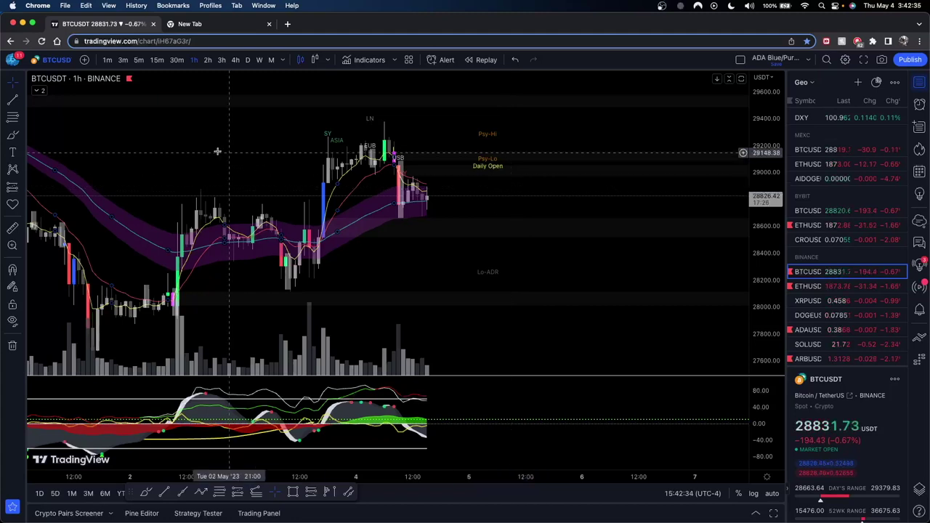
# Step: Compare the BTCUSDT chart on the 2-hour, 3-hour and 4-hour timeframes, ending on 4-hour
pyautogui.click(207, 59)
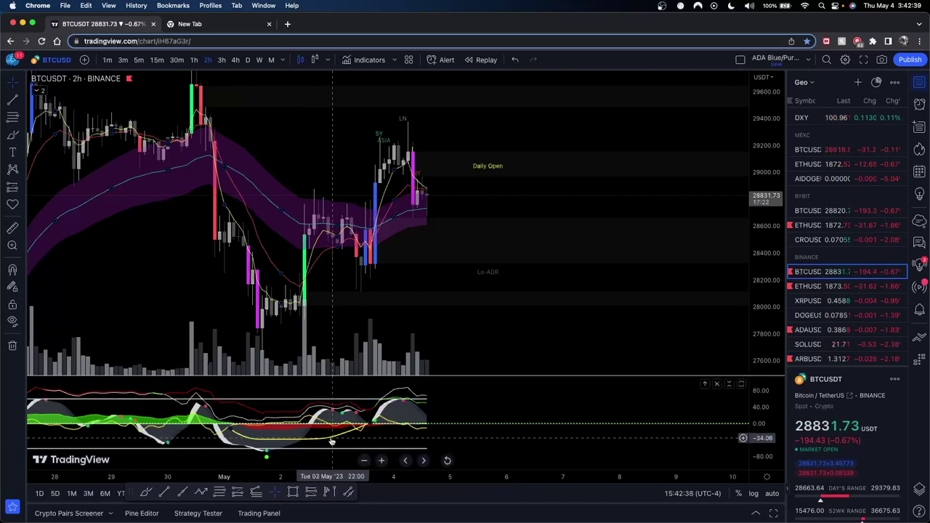
pyautogui.click(221, 60)
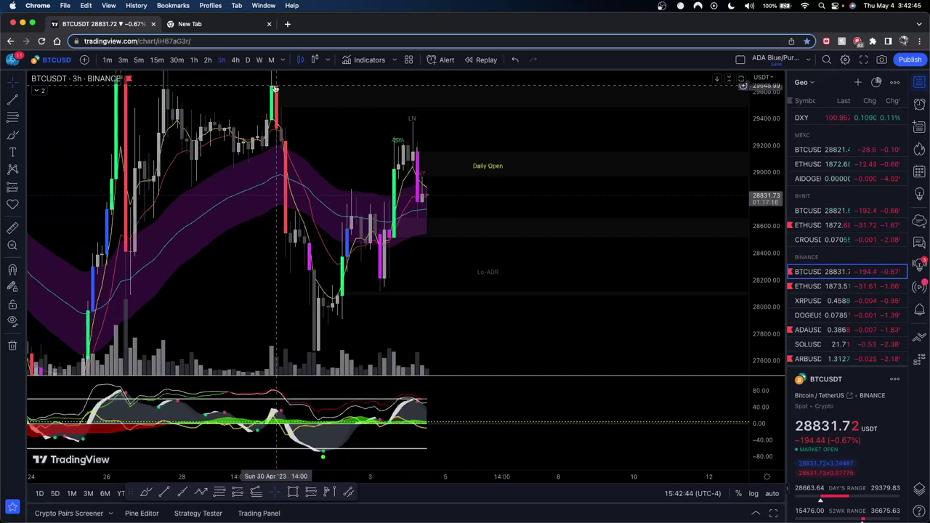
pyautogui.click(234, 59)
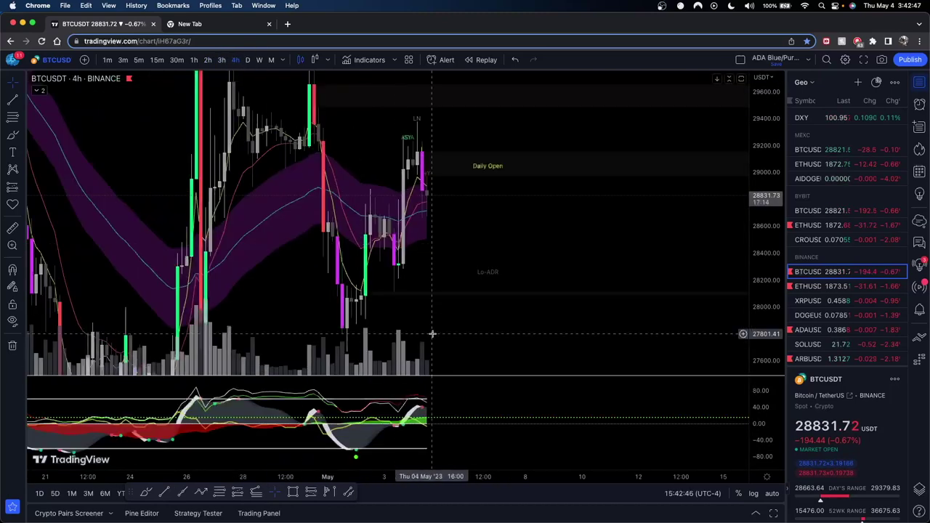
pyautogui.scroll(-2, 483, 395)
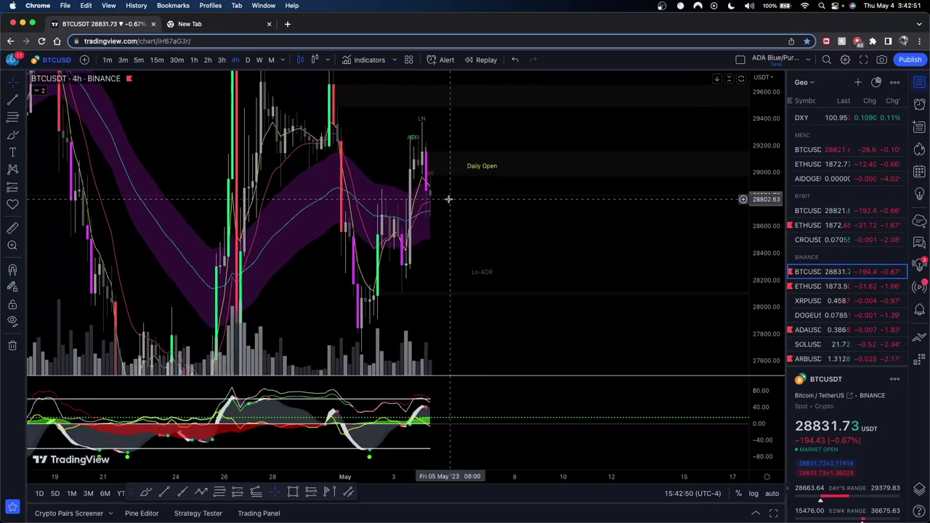
# Step: Sketch a projected dip and rally through the Daily Open from the latest 4-hour candle with the Brush, and undo it
pyautogui.click(10, 136)
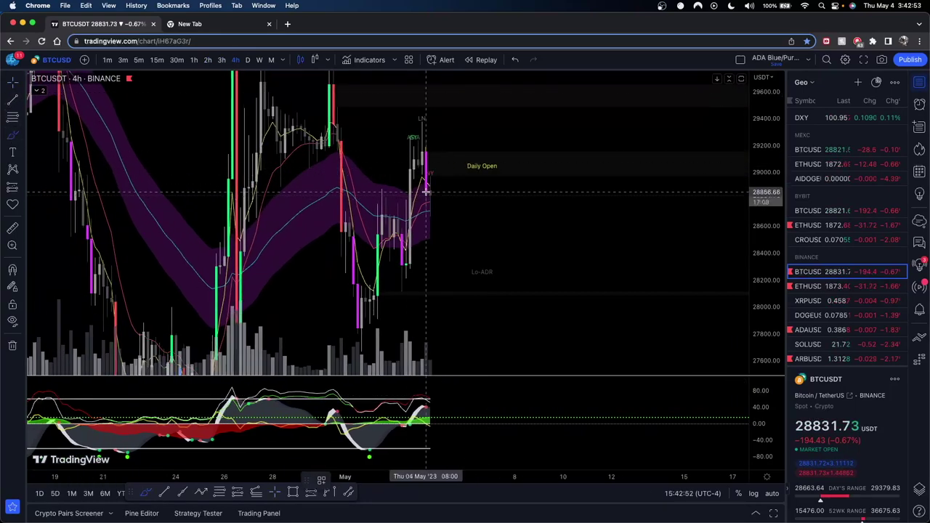
pyautogui.moveTo(426, 186)
pyautogui.mouseDown()
pyautogui.moveTo(472, 161)
pyautogui.moveTo(485, 114)
pyautogui.mouseUp()
pyautogui.moveTo(369, 100); pyautogui.dragTo(341, 152)
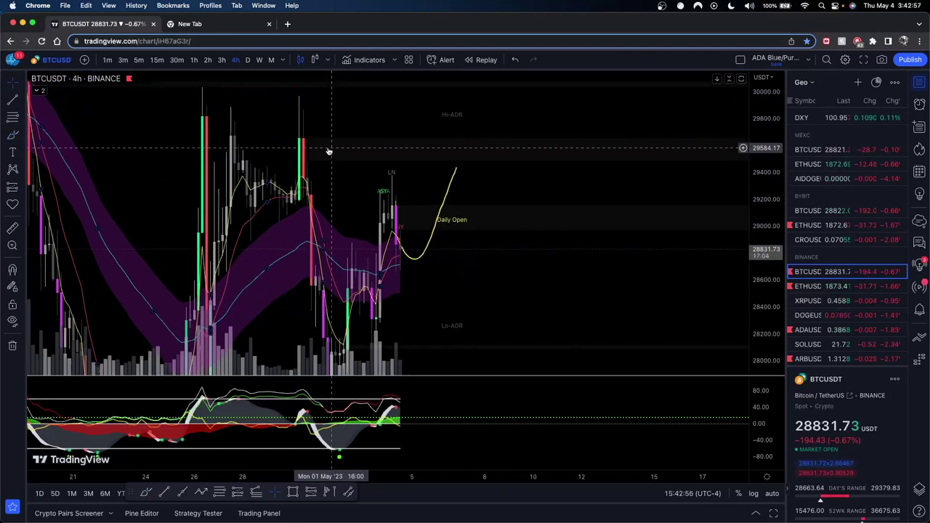
pyautogui.moveTo(340, 95); pyautogui.dragTo(340, 148)
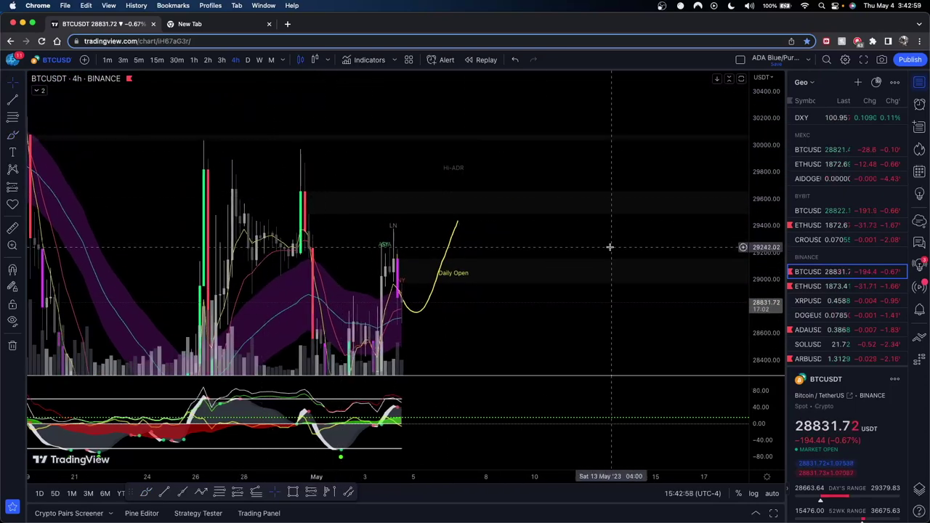
pyautogui.press('super+z')
pyautogui.press('super+z')
pyautogui.press('super+z')
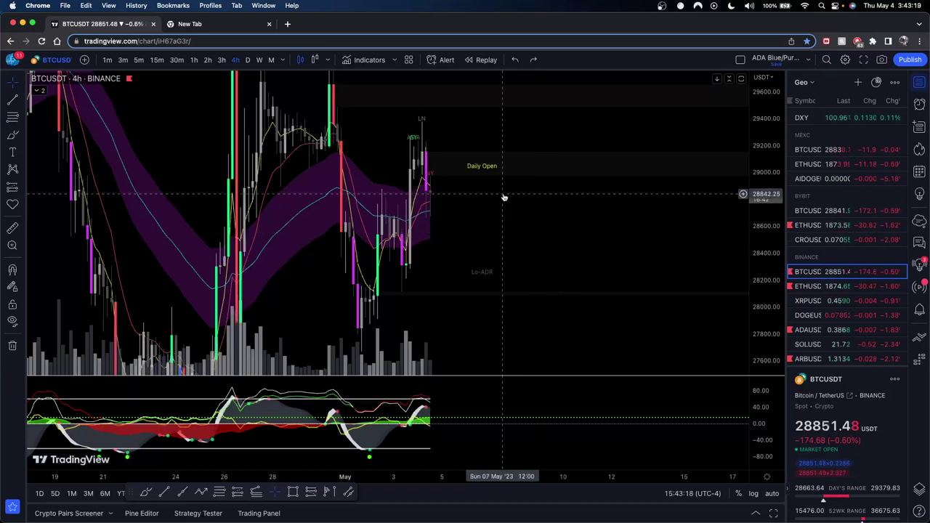
# Step: Reset the price scale to automatic fitting and frame the 4-hour candles from mid-April to early May
pyautogui.doubleClick(757, 131)
pyautogui.scroll(-3, 530, 253)
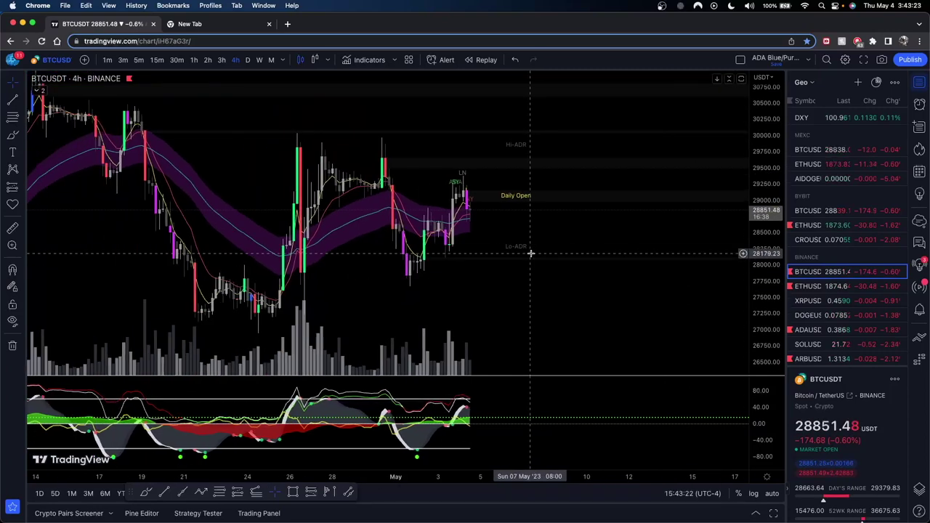